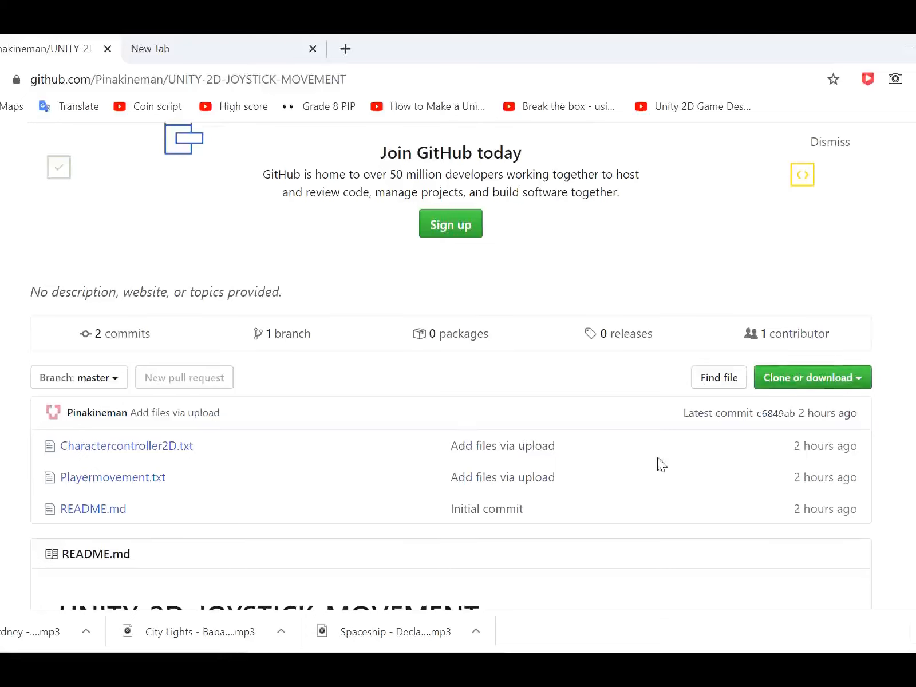
Open Charactercontroller2D.txt in the UNITY-2D-JOYSTICK-MOVEMENT repository and select its script code.
left_click(103, 450)
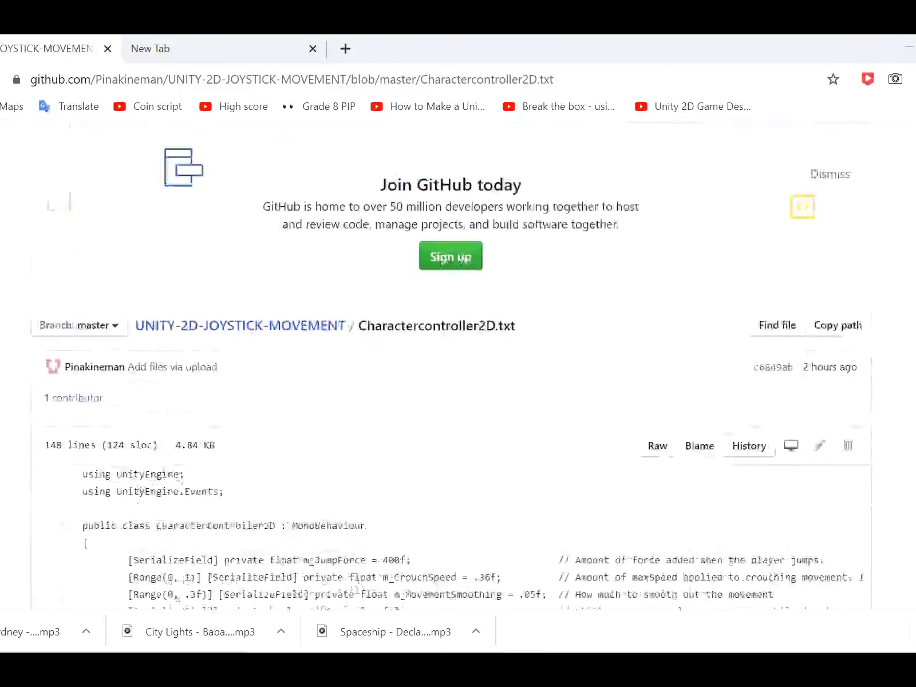
scroll(881, 248, "down", 4)
left_click_drag(82, 220, 487, 574)
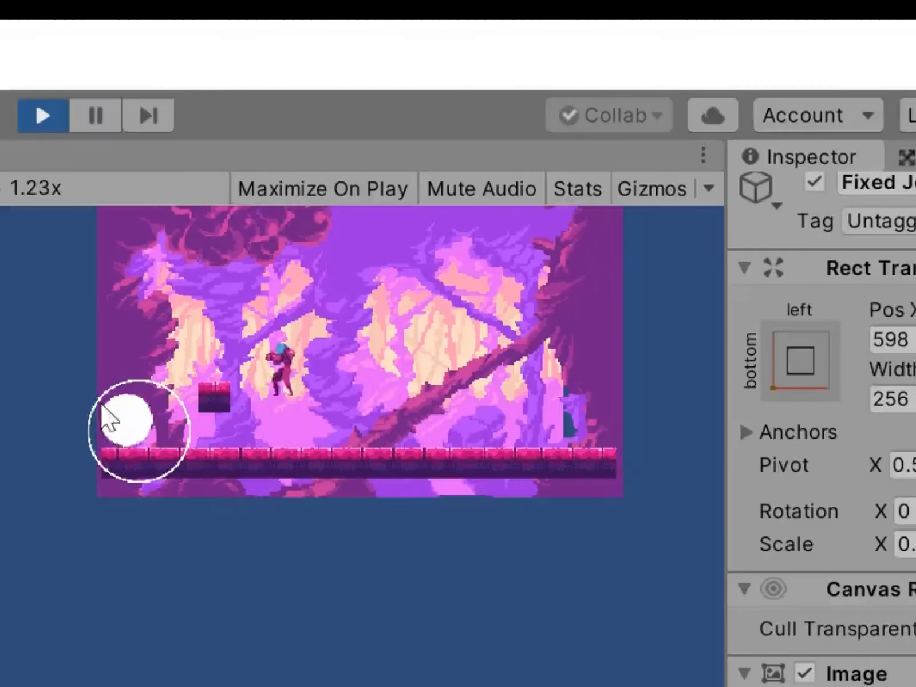
Move the on-screen joystick upward in the running game to test the character's movement.
mouse_move(113, 419)
left_mouse_down()
mouse_move(158, 445)
mouse_move(171, 435)
mouse_move(161, 423)
mouse_move(161, 435)
mouse_move(109, 444)
mouse_move(108, 405)
mouse_move(182, 436)
mouse_move(188, 402)
mouse_move(114, 395)
left_mouse_up()
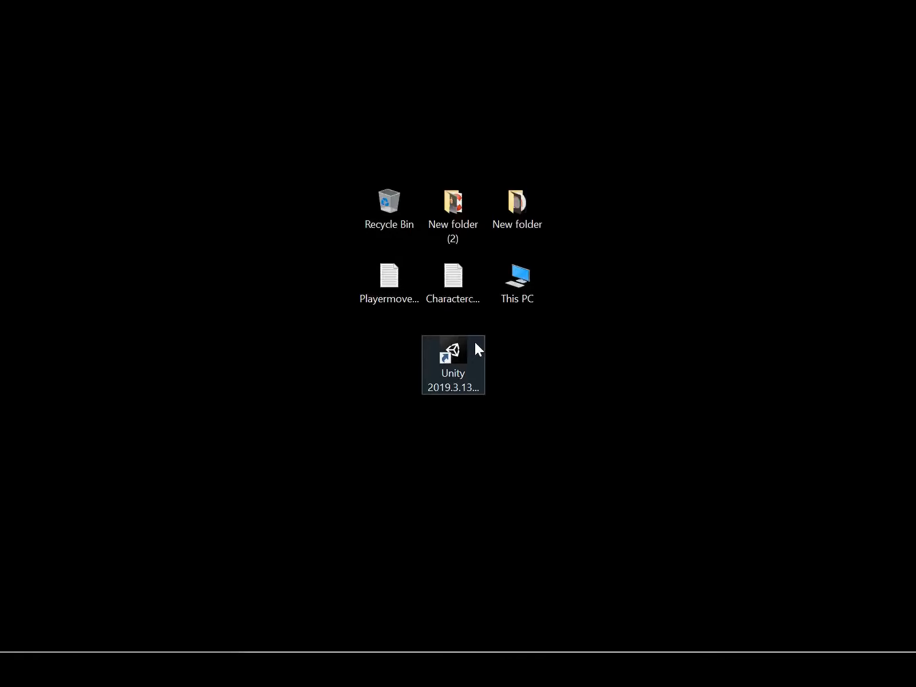
Launch Unity 2019.3.13 and set up a new project with the 2D template, shortening its name to New.
left_click(475, 342)
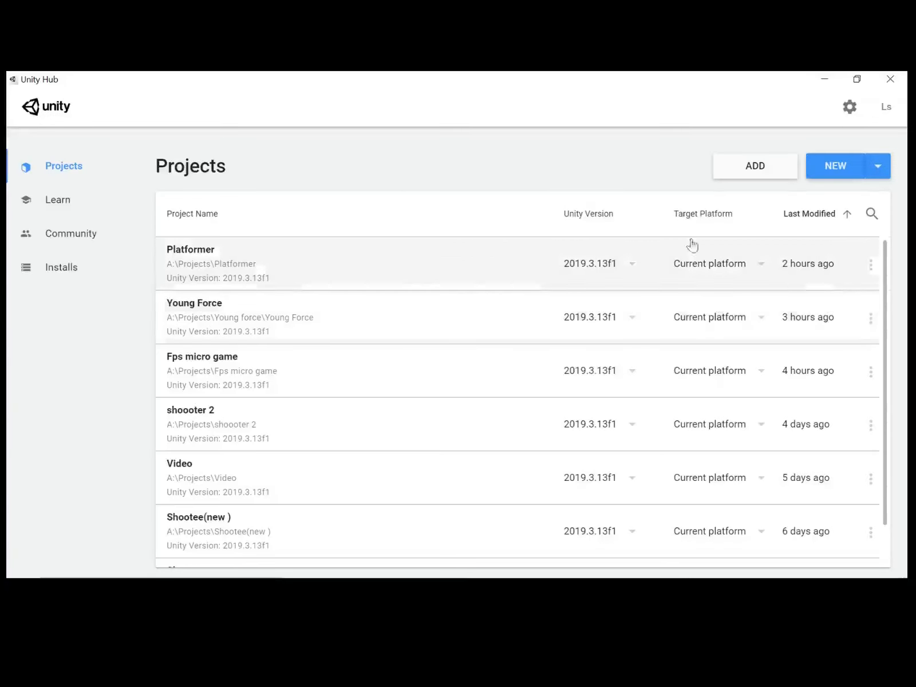
left_click(856, 173)
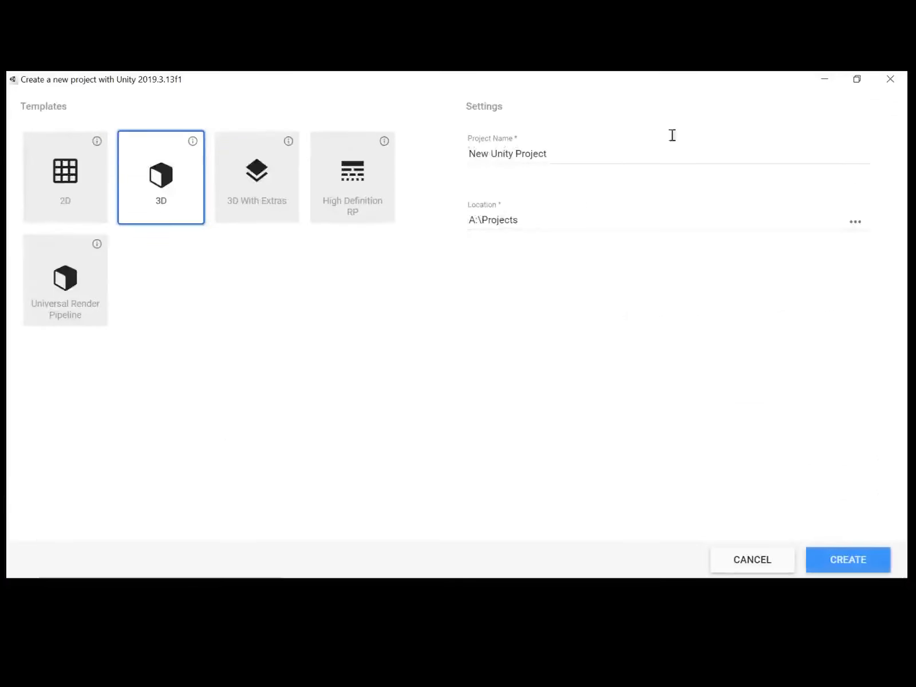
left_click(63, 199)
left_click(560, 151)
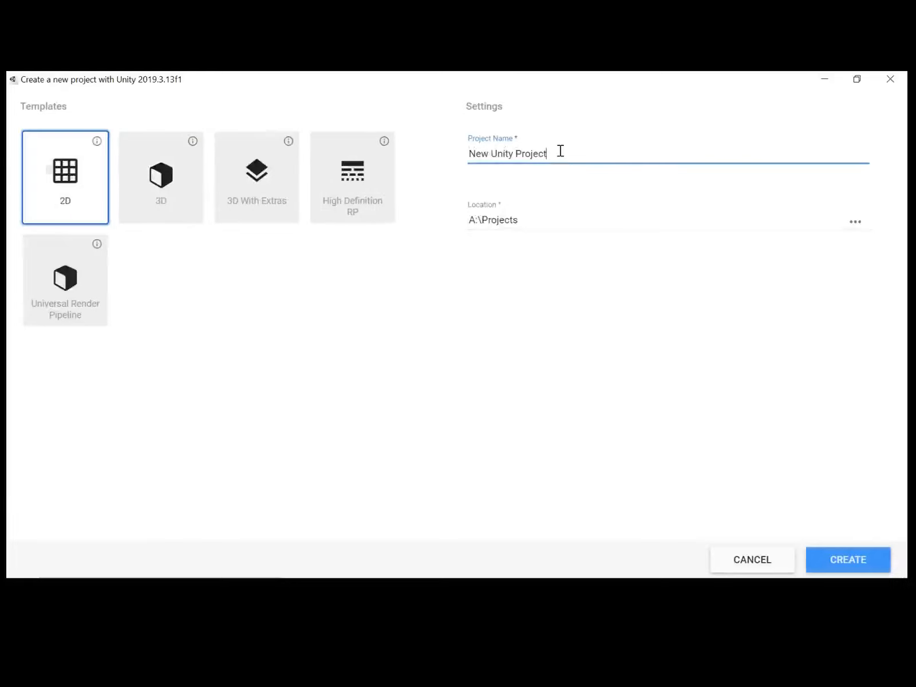
key("BackSpace")
key("BackSpace")
key("BackSpace")
key("BackSpace")
key("BackSpace")
key("BackSpace")
key("BackSpace")
key("BackSpace")
key("BackSpace")
key("BackSpace")
key("BackSpace")
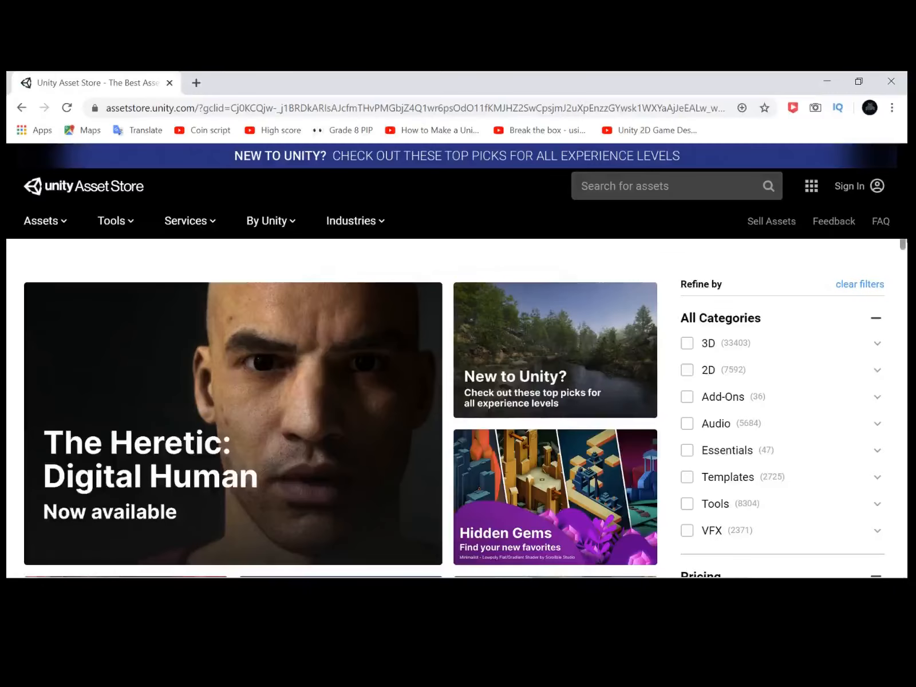
Search the Unity Asset Store for "Joystick" and open the free Joystick Pack by Fenerax Studios.
scroll(904, 251, "down", 1)
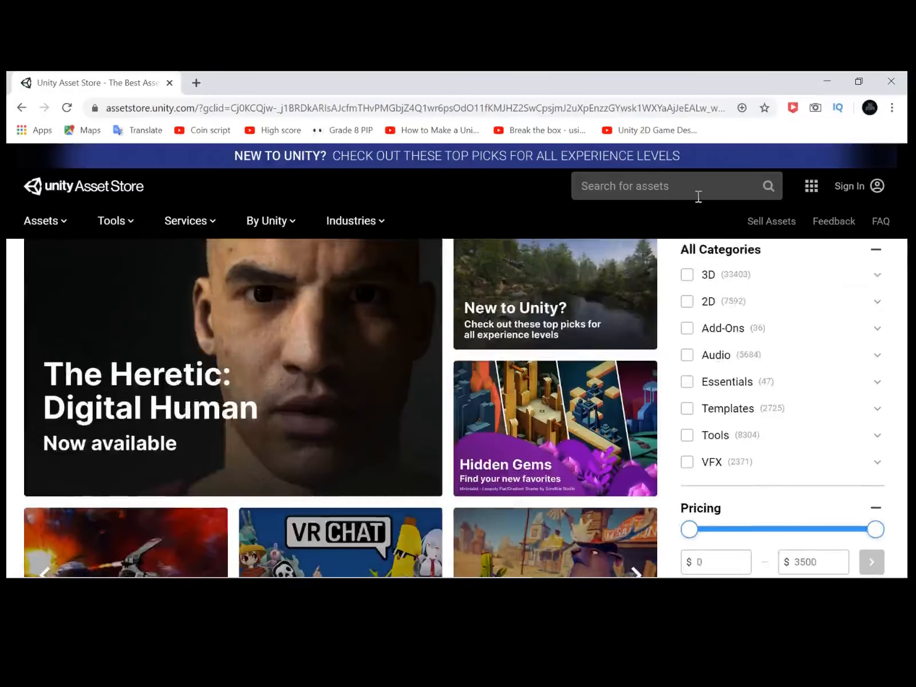
left_click(698, 195)
type("Joysti")
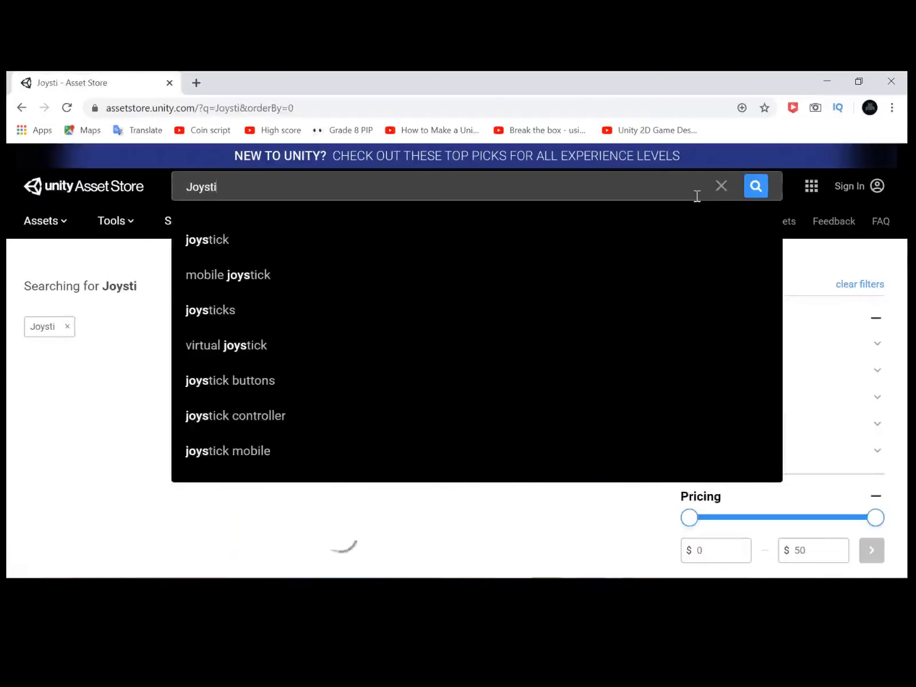
type("ck")
key("Return")
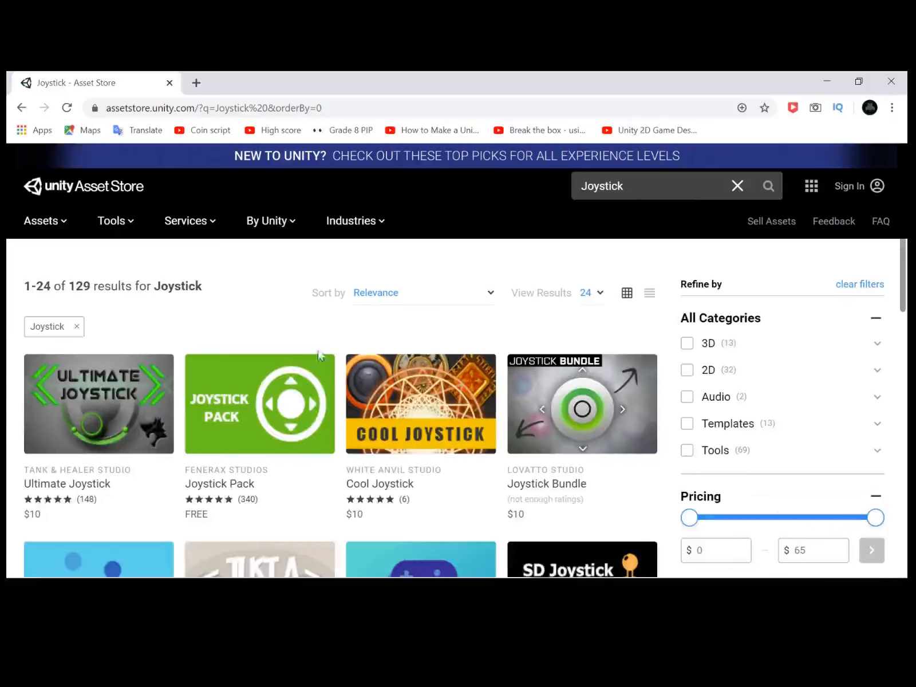
left_click(311, 382)
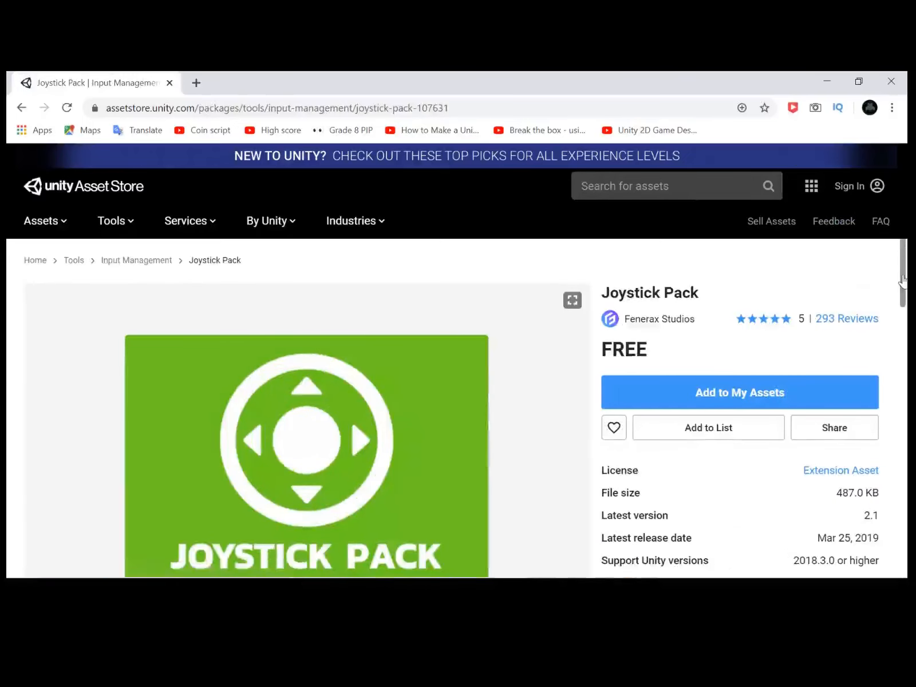
left_click_drag(903, 282, 905, 298)
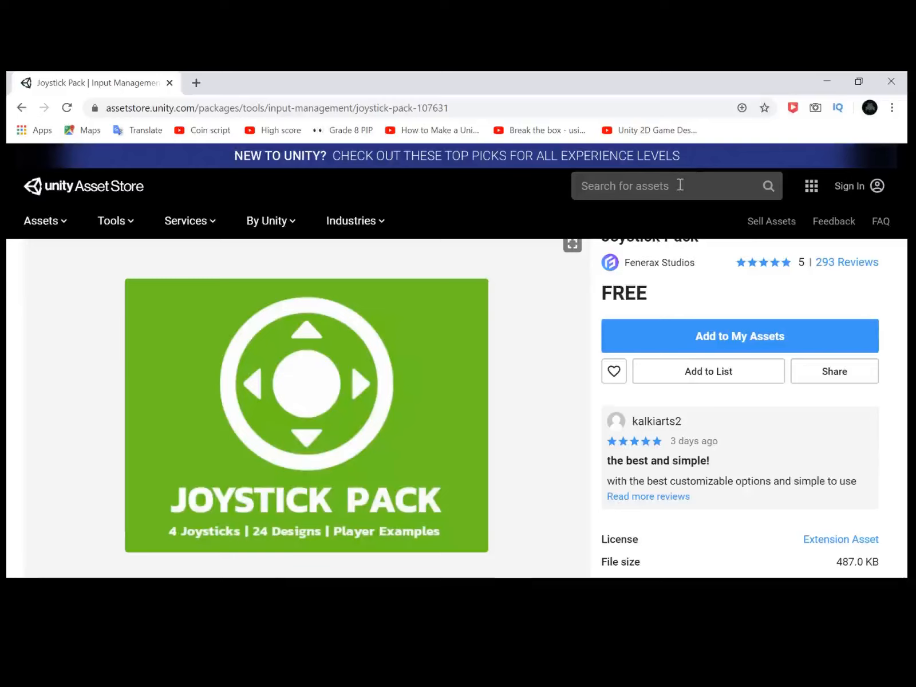
Open the Warped Caves asset page and look through its details.
left_click(110, 399)
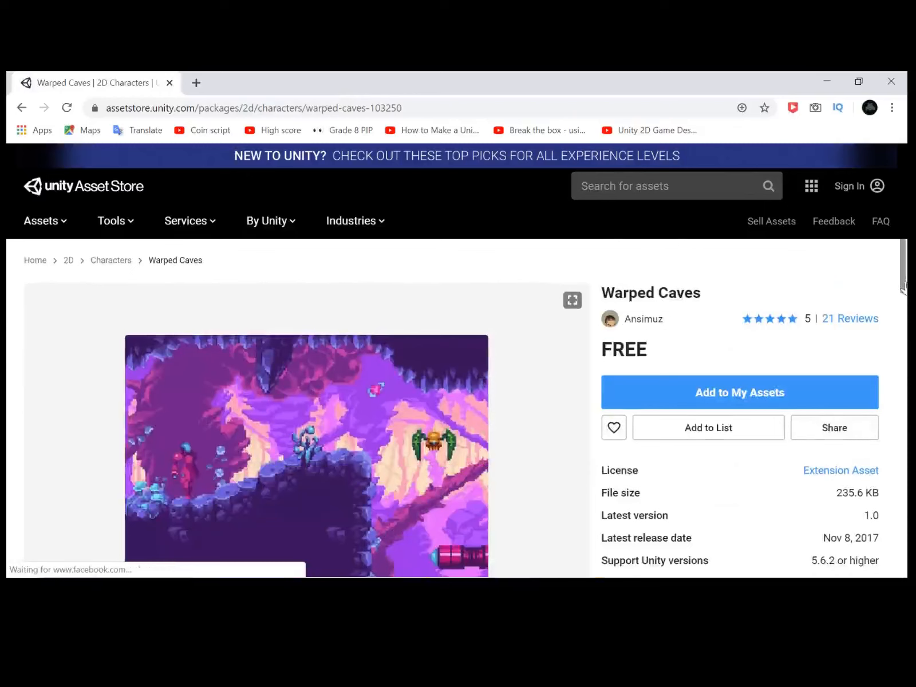
left_click_drag(902, 285, 903, 299)
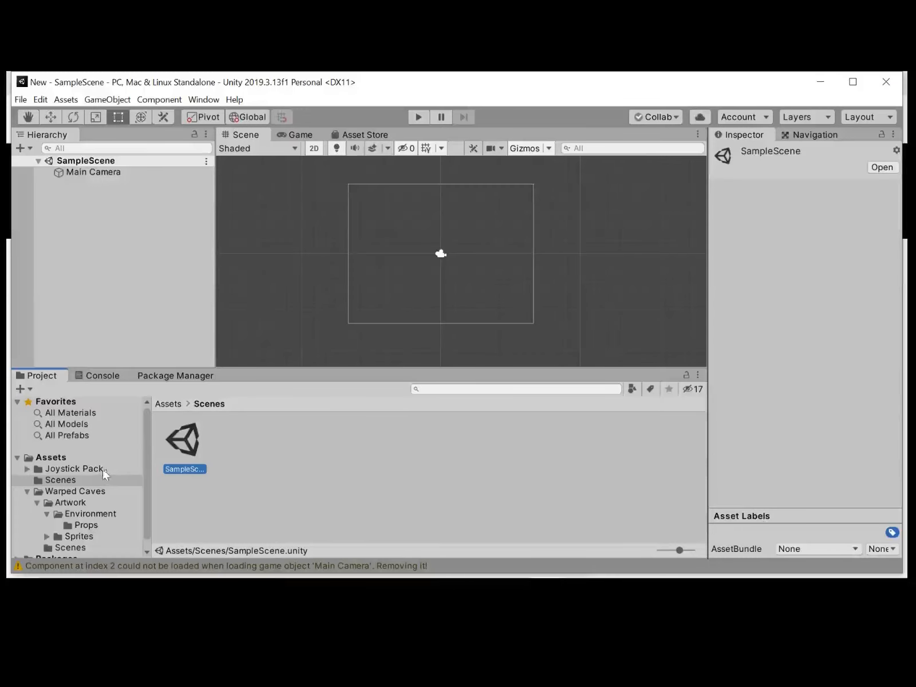
Find the Environment artwork of the Warped Caves asset and place its background sprite in the scene.
left_click(59, 492)
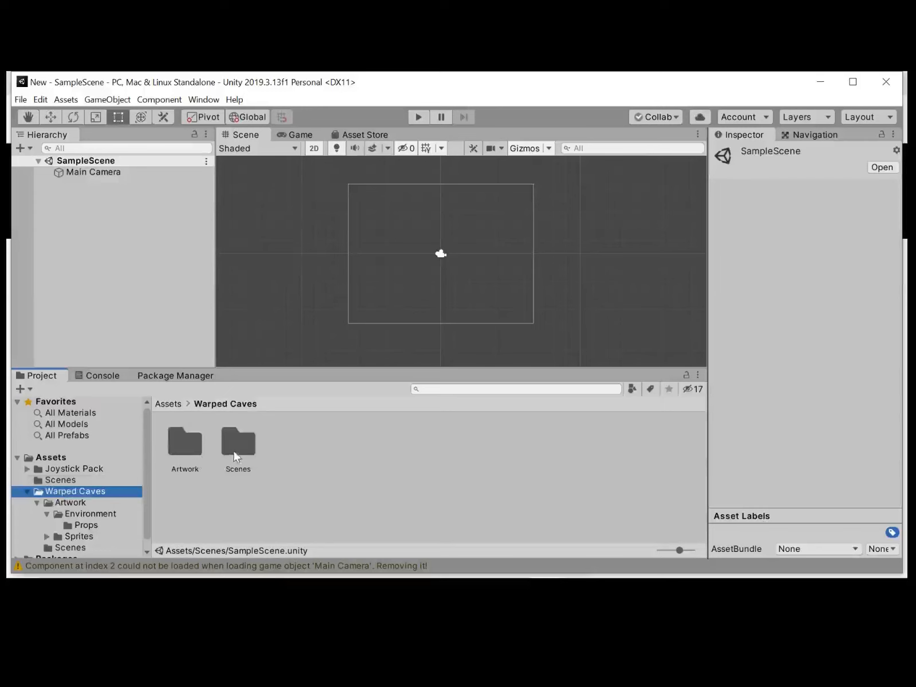
double_click(238, 448)
left_click(78, 493)
double_click(192, 446)
double_click(200, 452)
left_click_drag(238, 443, 418, 277)
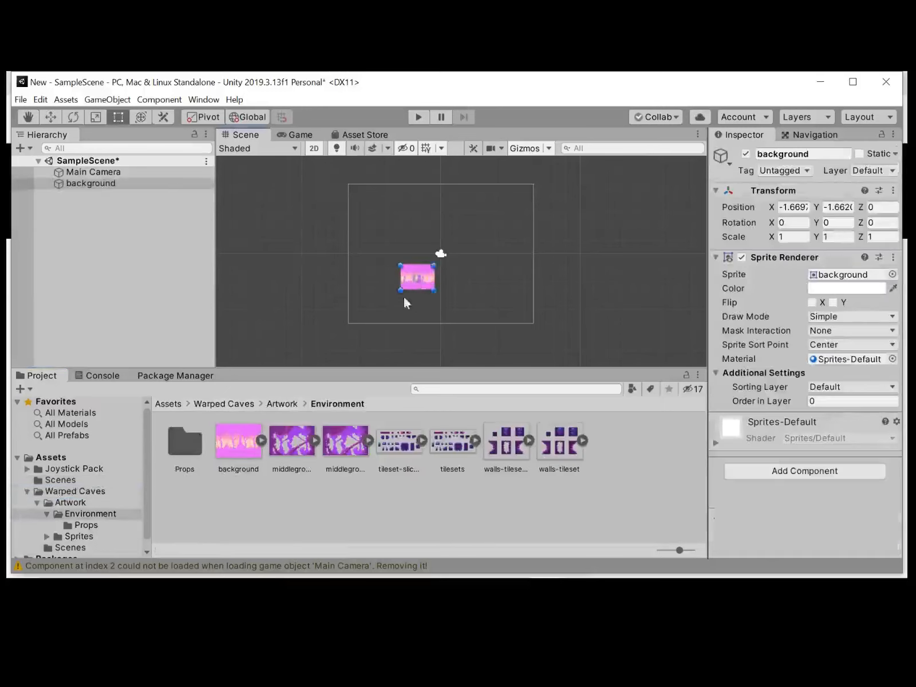
Enlarge the background sprite to a scale of 4 in X and Y and position it inside the camera frame.
scroll(403, 295, "up", 12)
left_click_drag(457, 241, 597, 175)
left_click_drag(506, 236, 417, 295)
left_click_drag(504, 235, 548, 209)
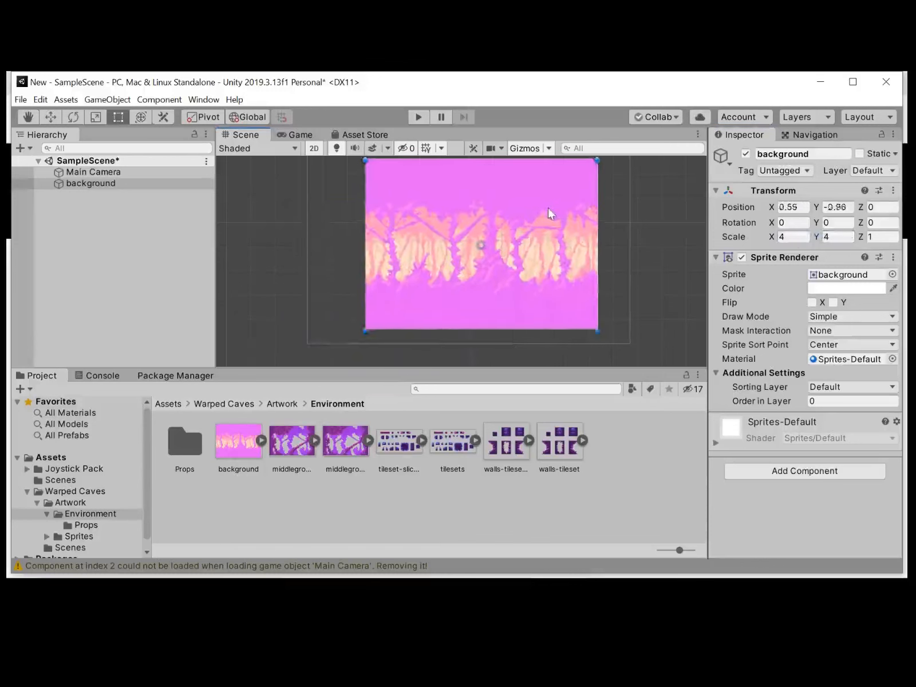
left_click_drag(424, 257, 435, 246)
Place the middleground-no-fungus sprite over the background at a scale of 4 in X and Y.
left_click(292, 441)
left_click_drag(338, 444, 570, 174)
Place the tileset-sliced_3 sprite at the lower left of the background and set its X, Y and Z scale to 4.
left_click(507, 440)
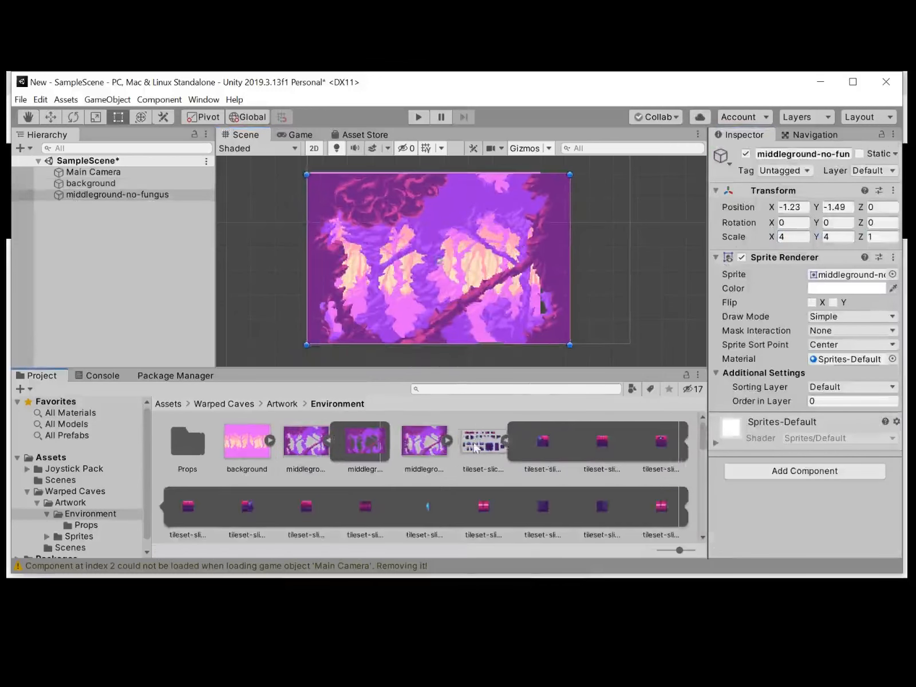
scroll(190, 439, "down", 2)
left_click_drag(189, 439, 386, 328)
left_click(803, 236)
type("4")
left_click(837, 237)
type("4")
left_click(873, 237)
type("4")
Duplicate the tileset-sliced_3 tile six times.
left_click(139, 206)
key("ctrl+d")
key("ctrl+d")
key("ctrl+d")
key("ctrl+d")
key("ctrl+d")
key("ctrl+d")
Move the duplicated tiles along X so all seven tiles form a continuous ground row.
left_click(133, 217)
left_click(51, 117)
scroll(307, 335, "up", 10)
left_click_drag(448, 311, 494, 311)
left_click(133, 221)
left_click(135, 228)
left_click(138, 240)
left_click_drag(395, 311, 691, 308)
left_click(148, 252)
left_click(144, 262)
left_click(147, 273)
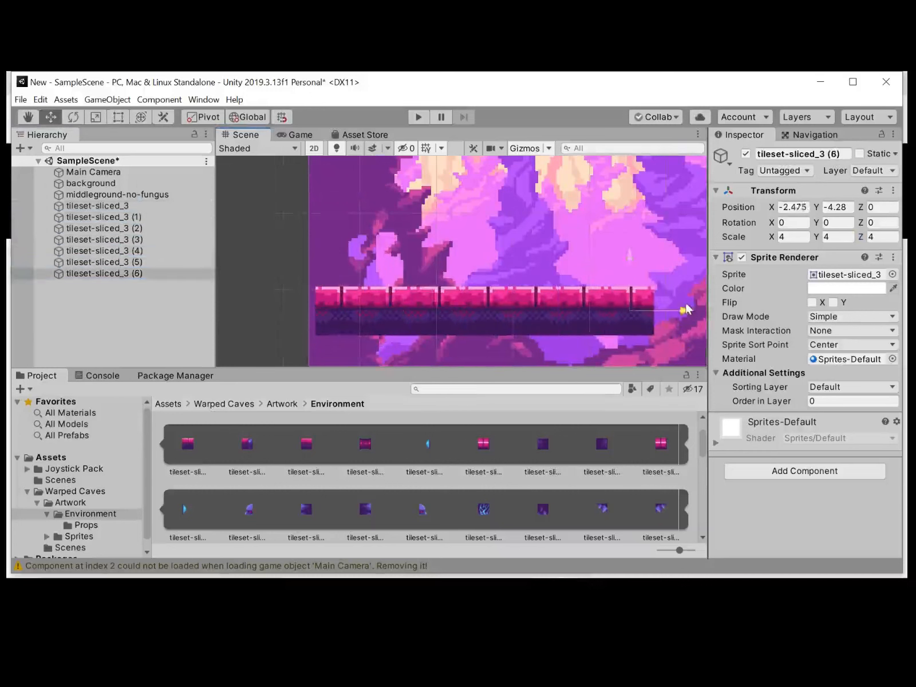
Duplicate all seven ground tiles together and move the copies along X to extend the row.
left_click(112, 275)
left_click(111, 263, "ctrl")
left_click(108, 251, "ctrl")
left_click(105, 240, "ctrl")
left_click(103, 228, "ctrl")
left_click(102, 217, "ctrl")
left_click(102, 207, "ctrl")
key("ctrl+d")
left_click_drag(445, 311, 659, 312)
scroll(574, 362, "down", 5)
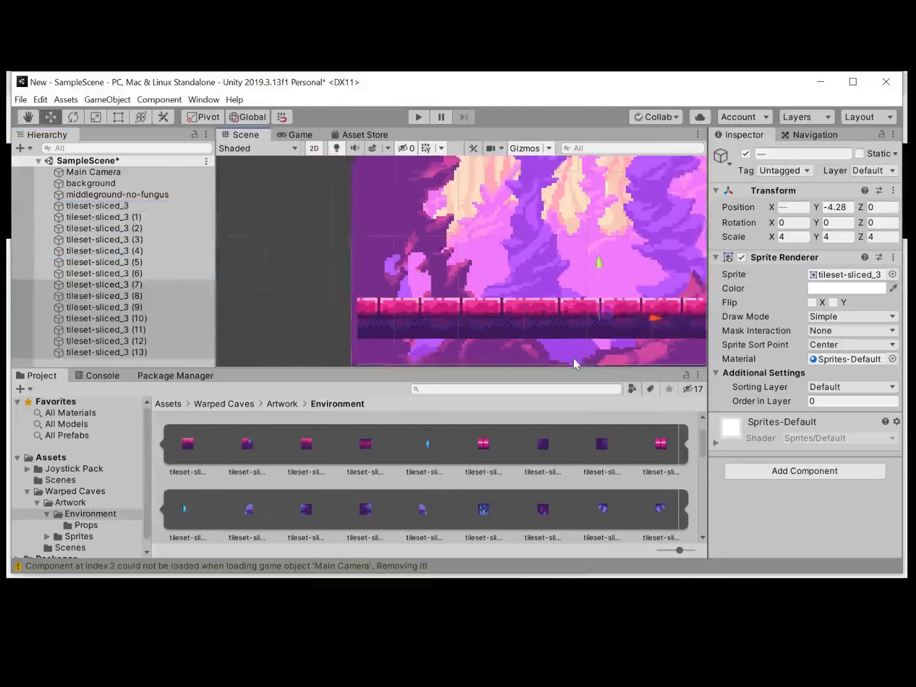
Duplicate the seven-tile group again and move it along X so the ground reaches the background's right edge.
middle_click_drag(574, 362, 367, 360)
left_click_drag(444, 322, 657, 325)
key("ctrl+d")
scroll(659, 330, "down", 4)
scroll(660, 329, "down", 2)
middle_click_drag(675, 332, 583, 332)
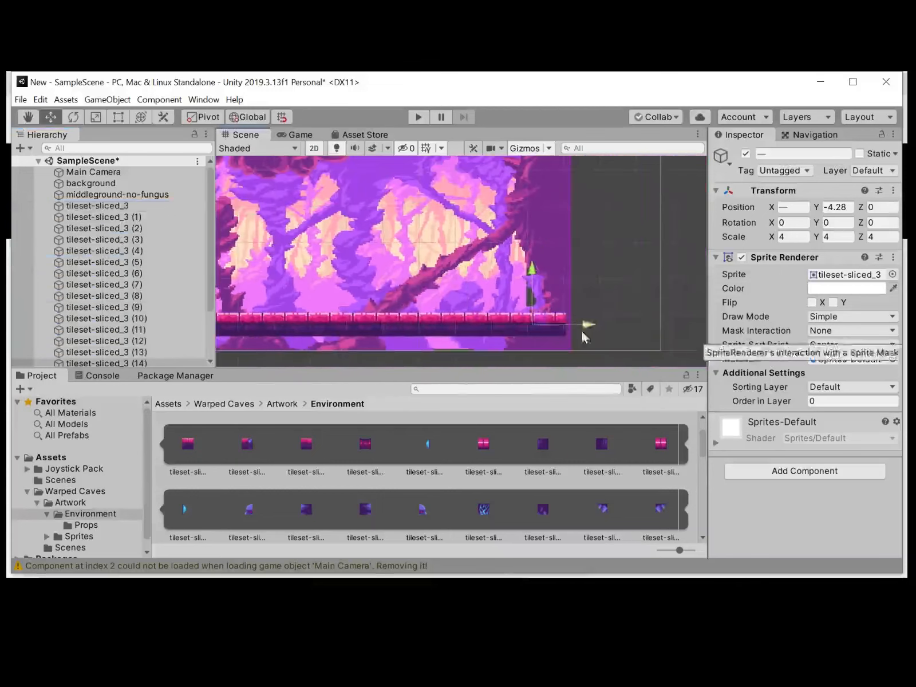
left_click(564, 324)
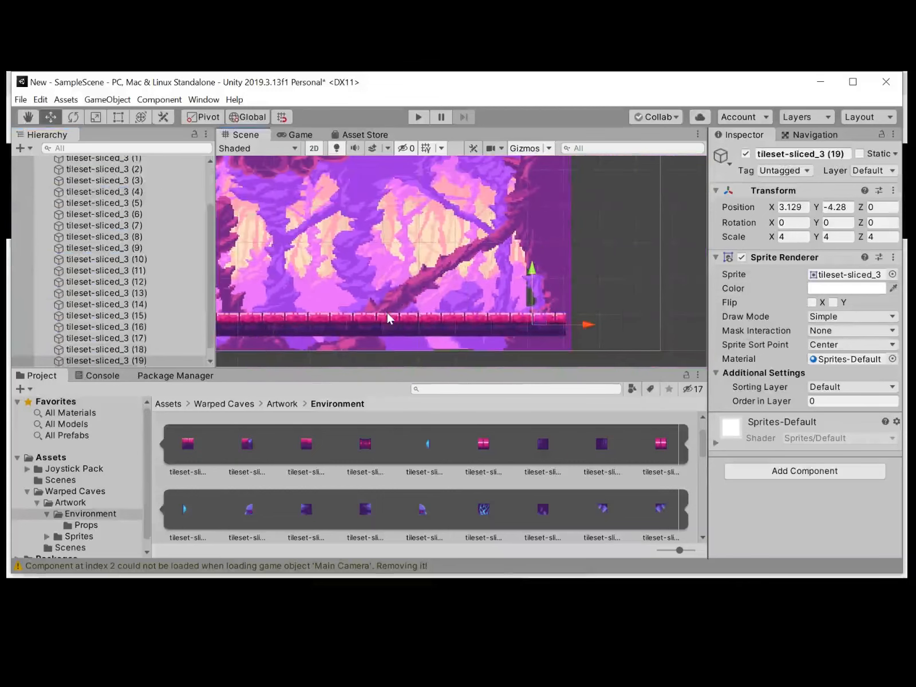
scroll(386, 314, "down", 1)
middle_click_drag(386, 315, 481, 307)
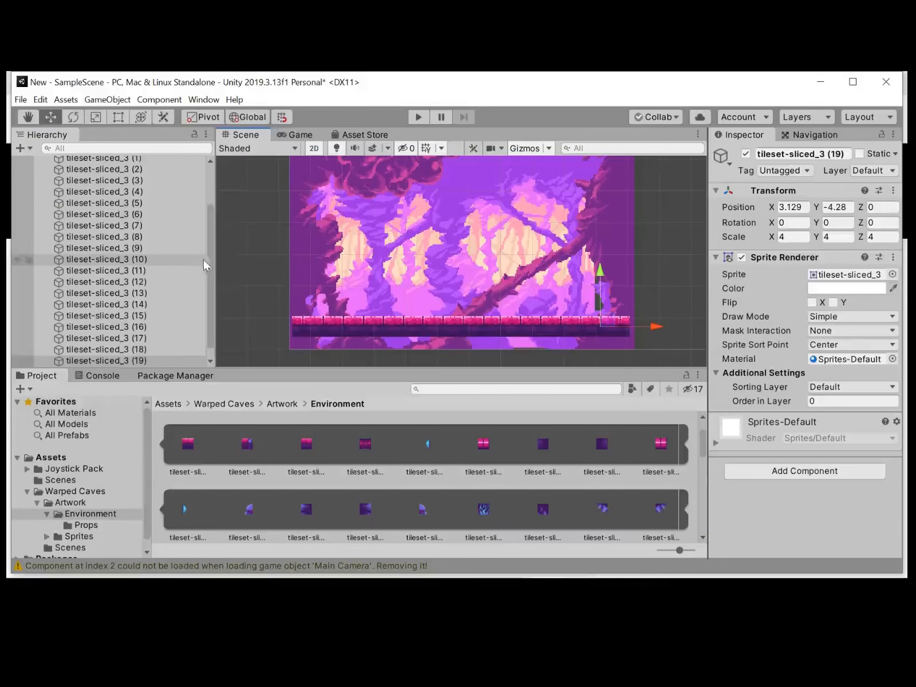
Create an empty game object and rename it Ground.
left_click_drag(207, 264, 205, 228)
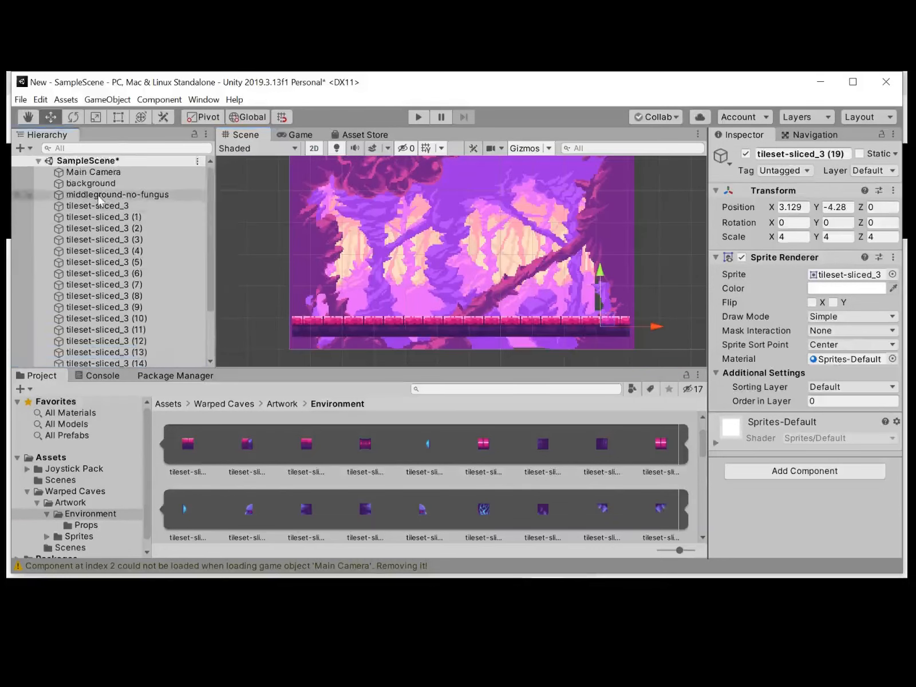
left_click(22, 148)
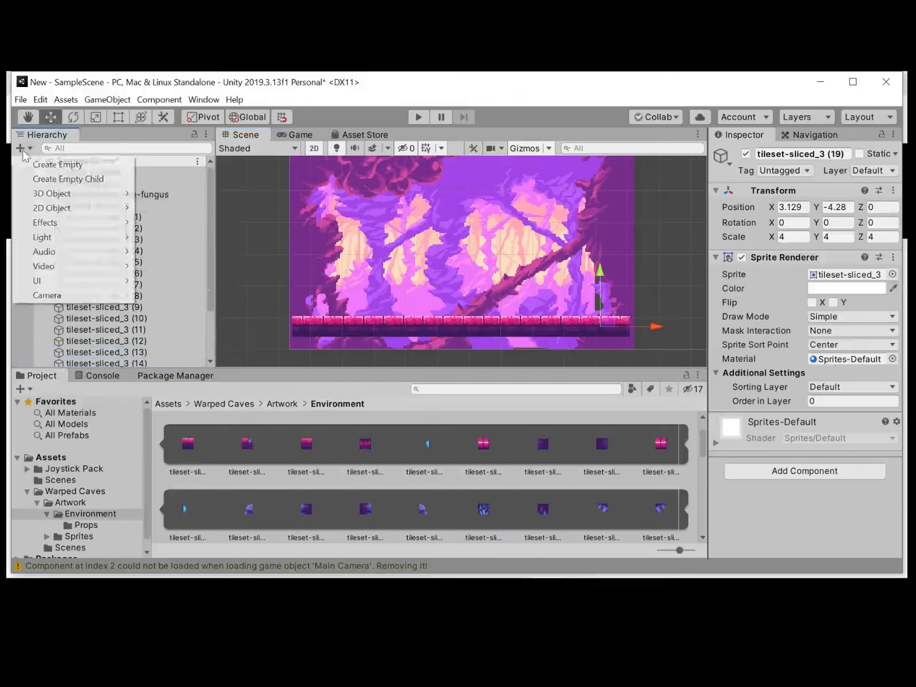
left_click(33, 165)
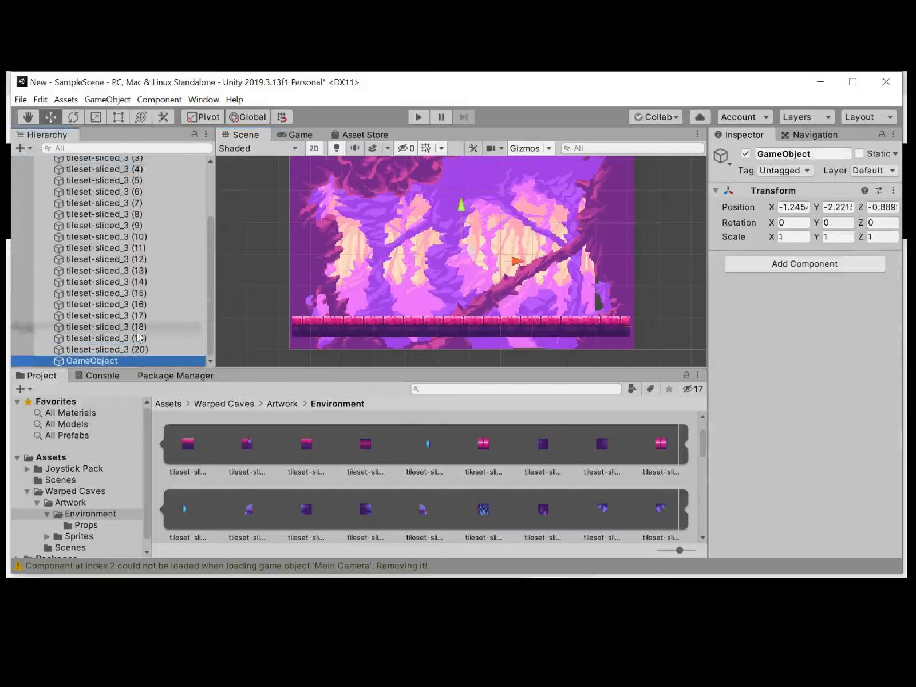
right_click(131, 360)
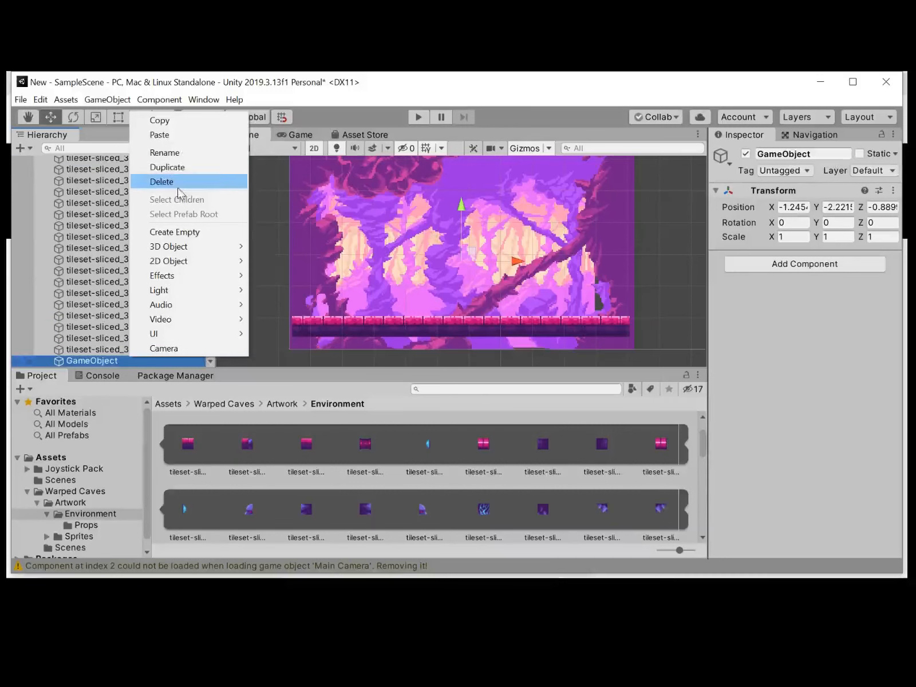
left_click(170, 153)
key("BackSpace")
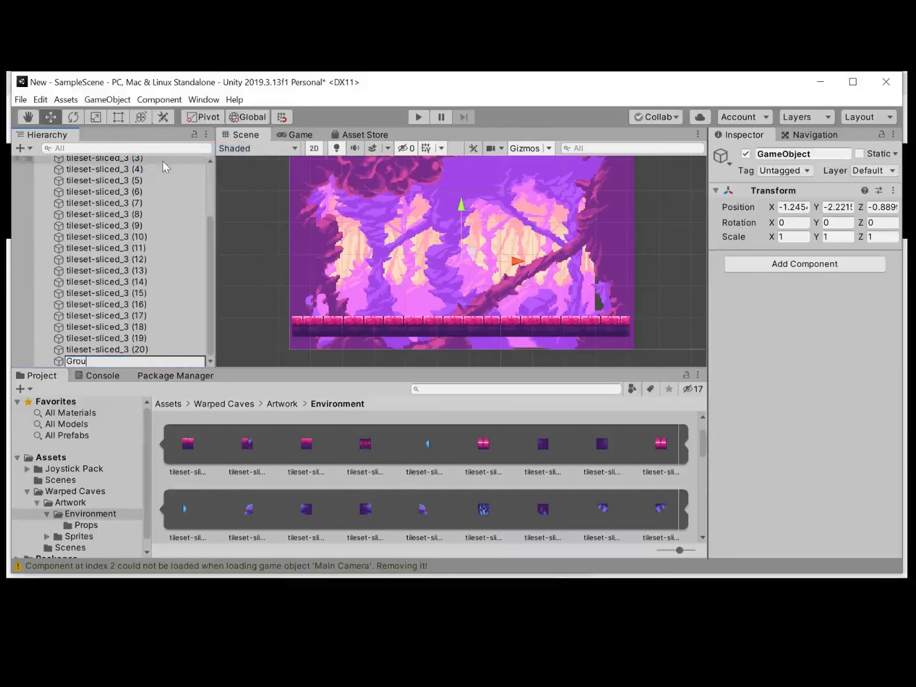
key("Return")
Select every tileset-sliced_3 tile, excluding the camera, background, middleground and Ground, and make the tiles children of Ground.
left_click(144, 304)
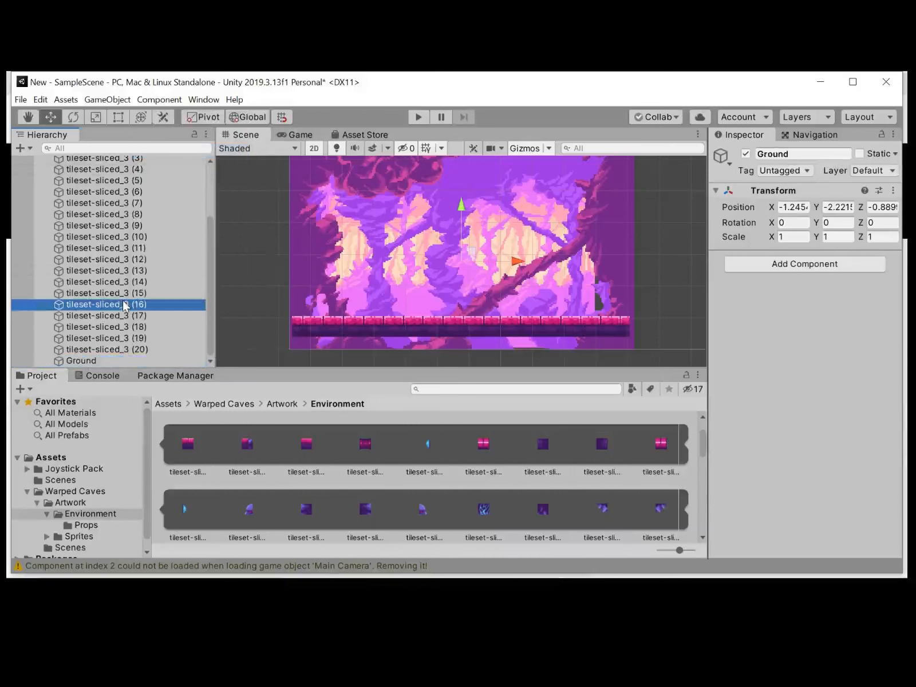
key("ctrl+a")
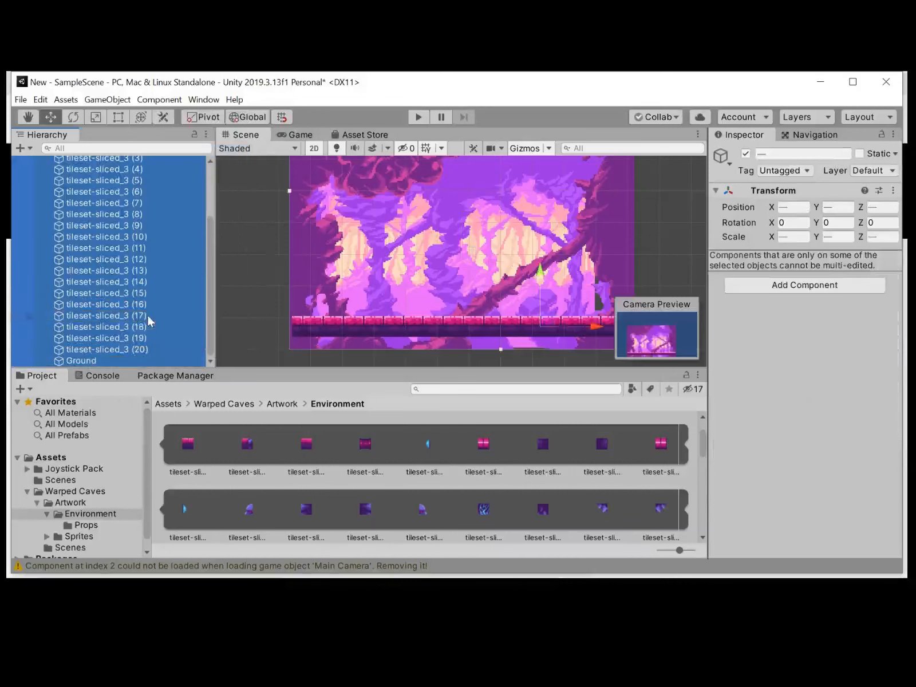
left_click(90, 361, "ctrl")
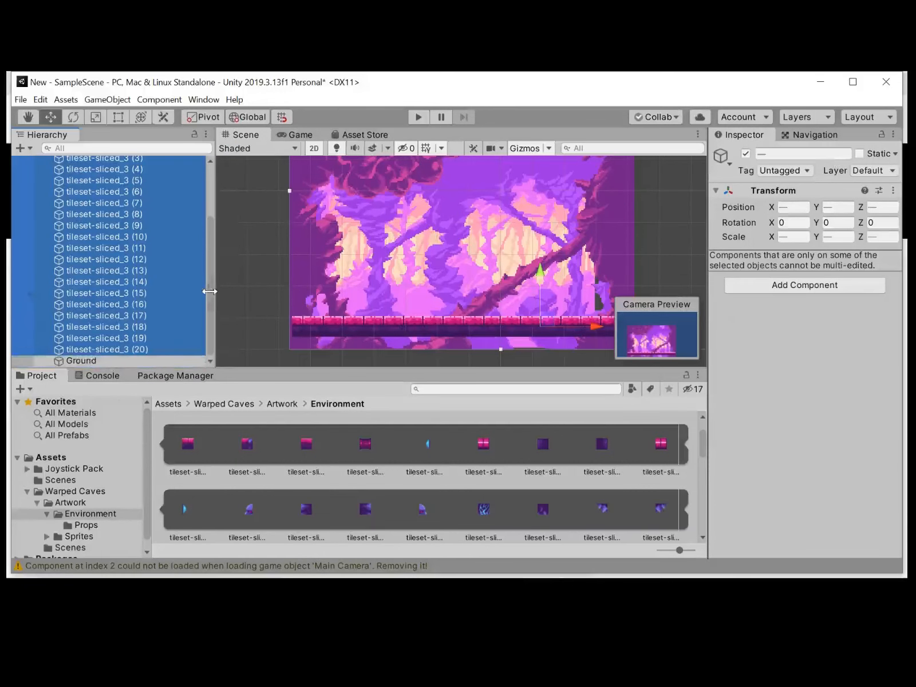
scroll(194, 197, "up", 3)
left_click(135, 171, "ctrl")
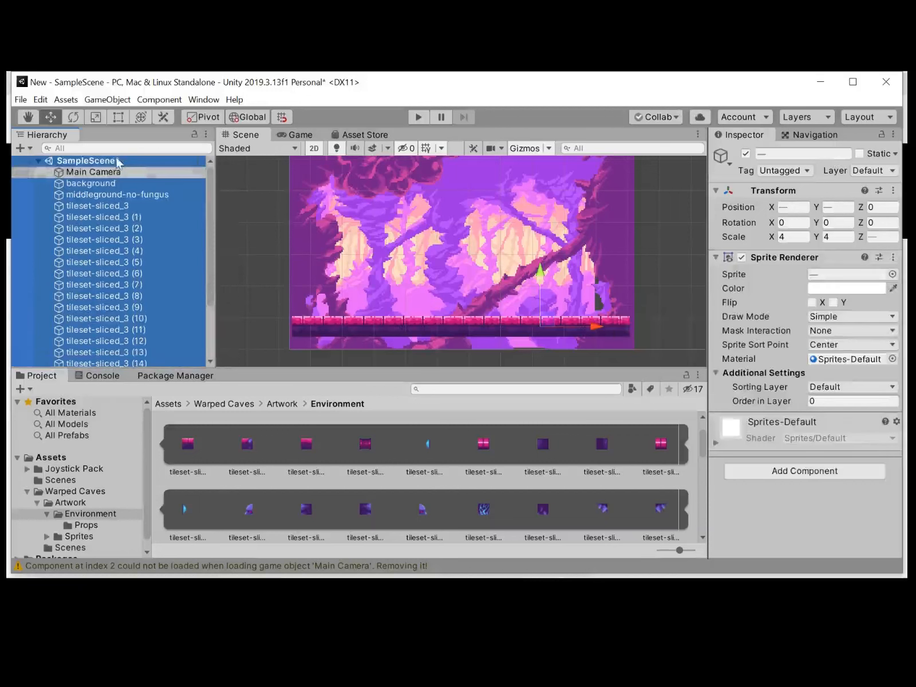
left_click(115, 161, "ctrl")
left_click(117, 183, "ctrl")
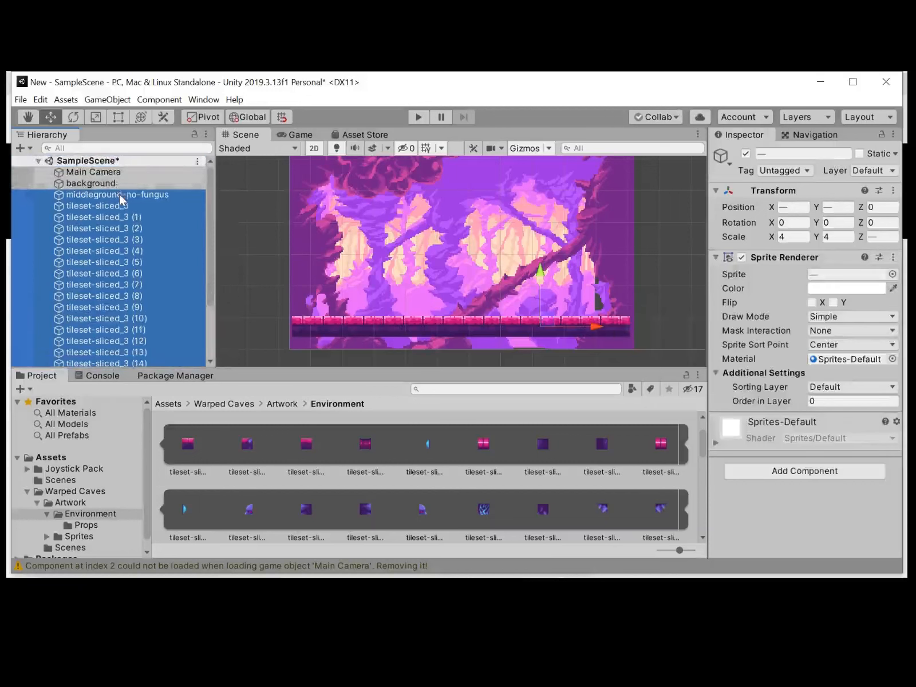
left_click(120, 195, "ctrl")
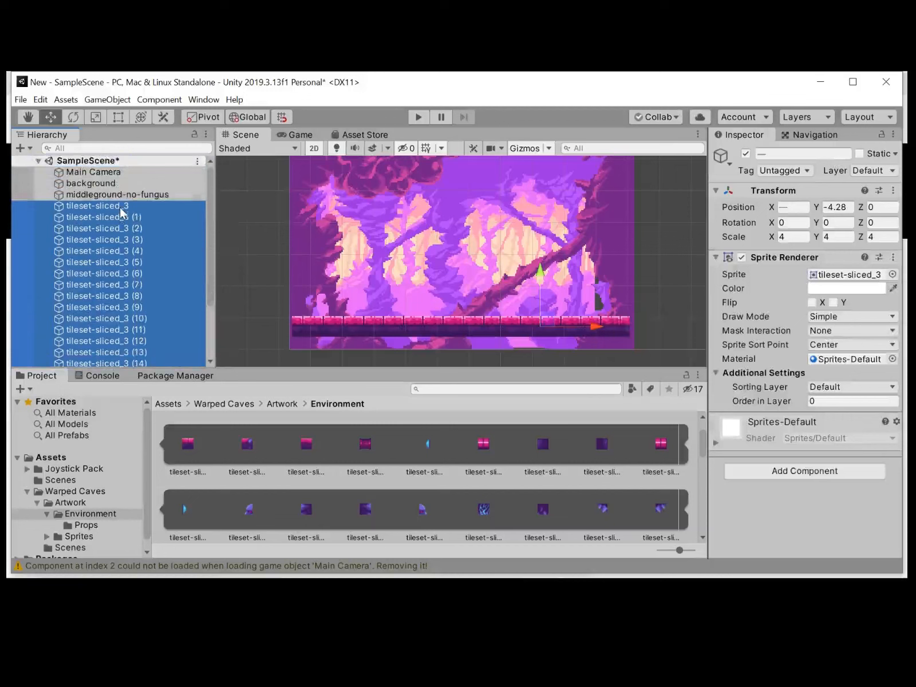
left_click_drag(120, 207, 106, 361)
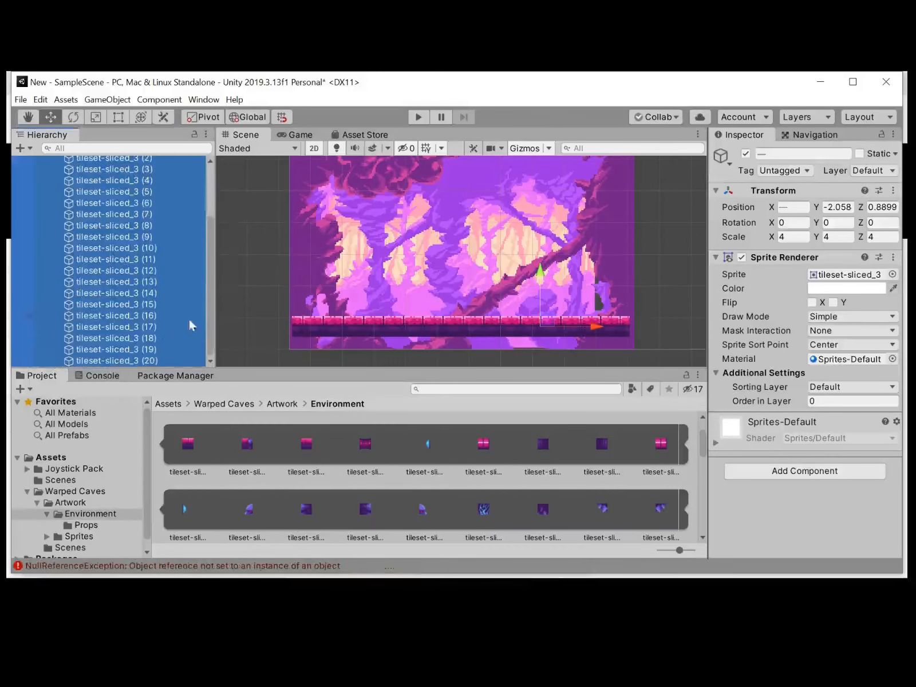
scroll(207, 324, "up", 5)
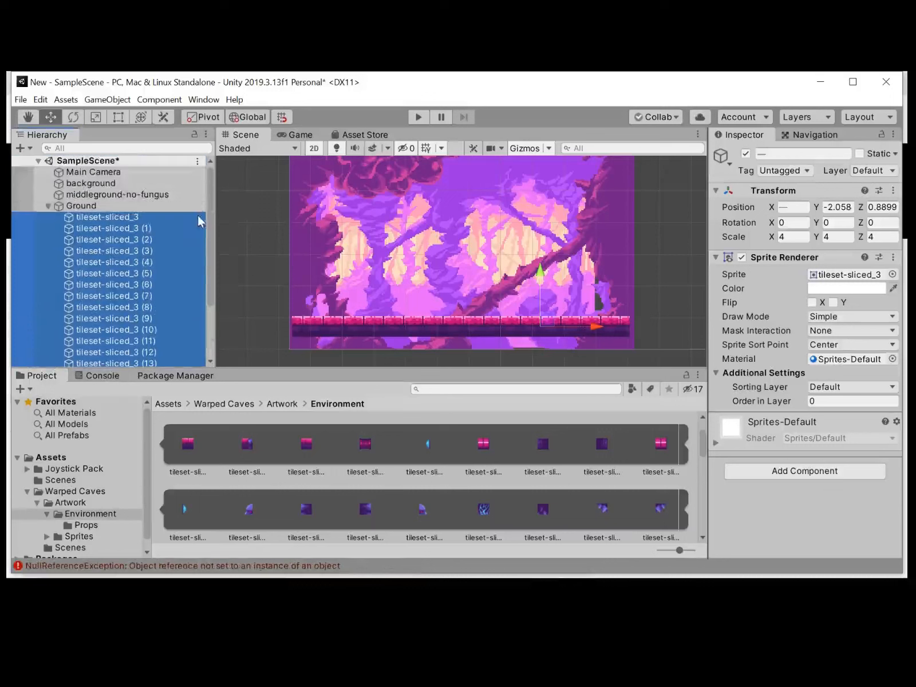
left_click(48, 206)
left_click(48, 206)
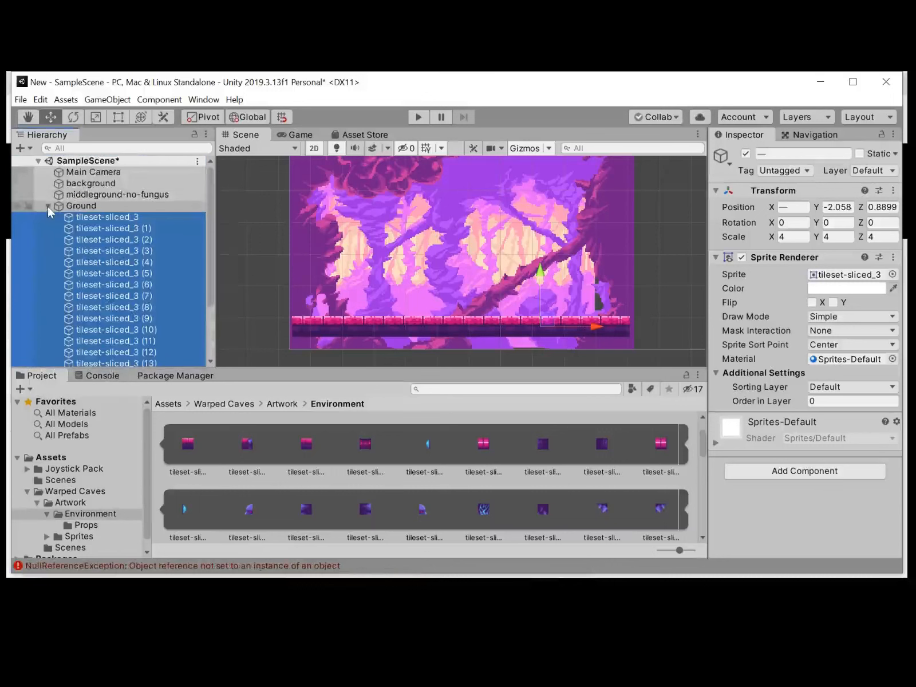
scroll(207, 229, "down", 3)
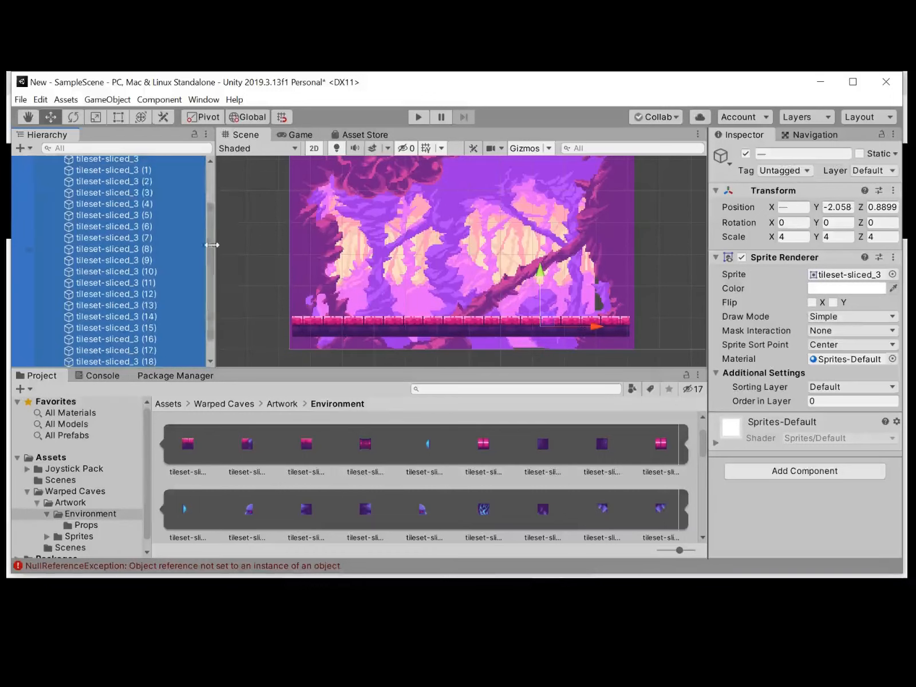
scroll(207, 240, "up", 3)
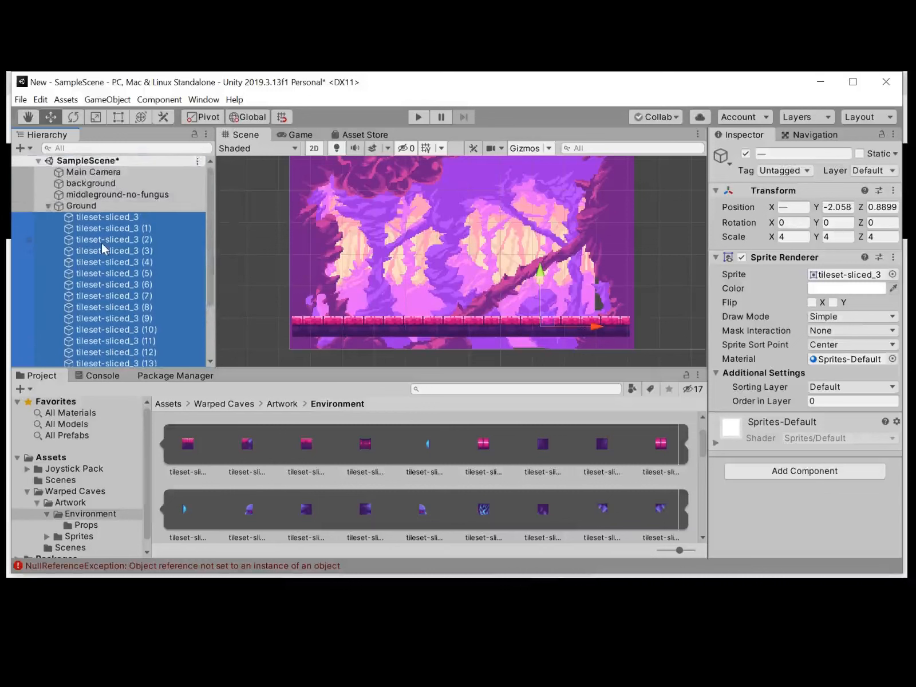
Select only the tileset-sliced_3 tiles under Ground and add a Box Collider 2D component to all of them.
key("ctrl+a")
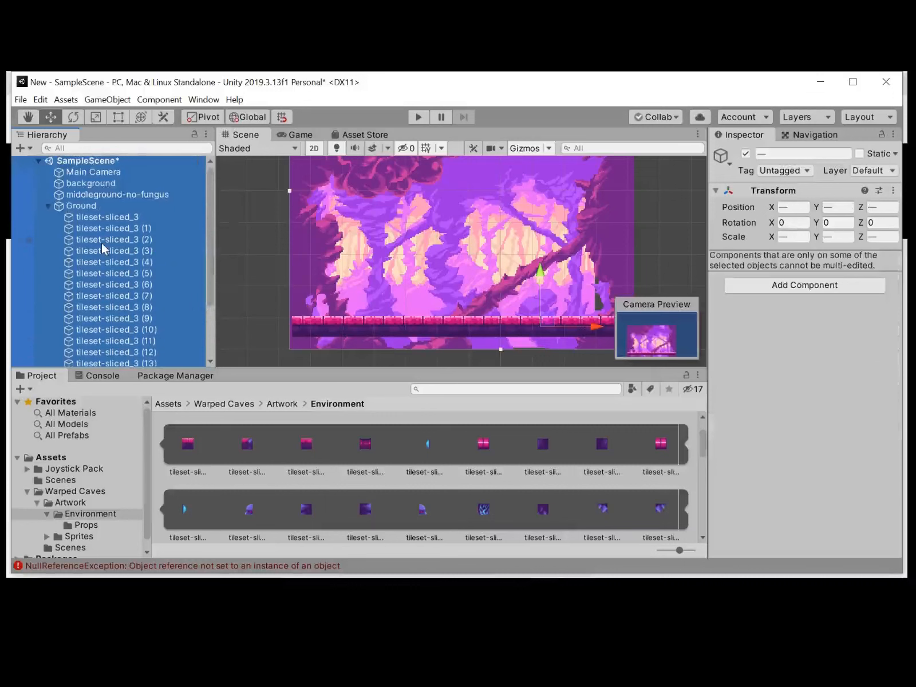
left_click(72, 206, "ctrl")
left_click(71, 195, "ctrl")
left_click(68, 183, "ctrl")
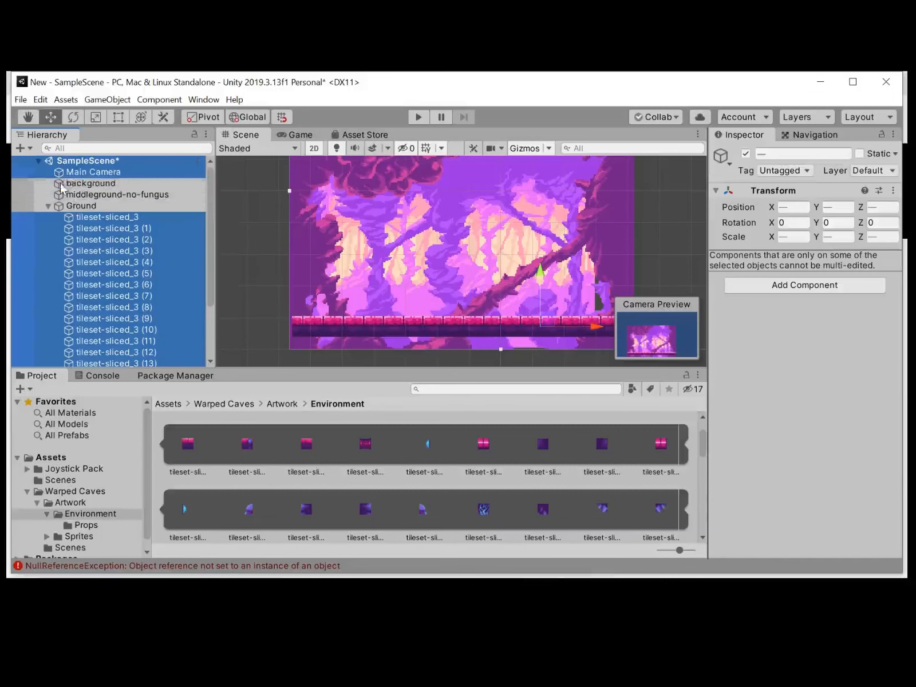
left_click(66, 172, "ctrl")
left_click(64, 161, "ctrl")
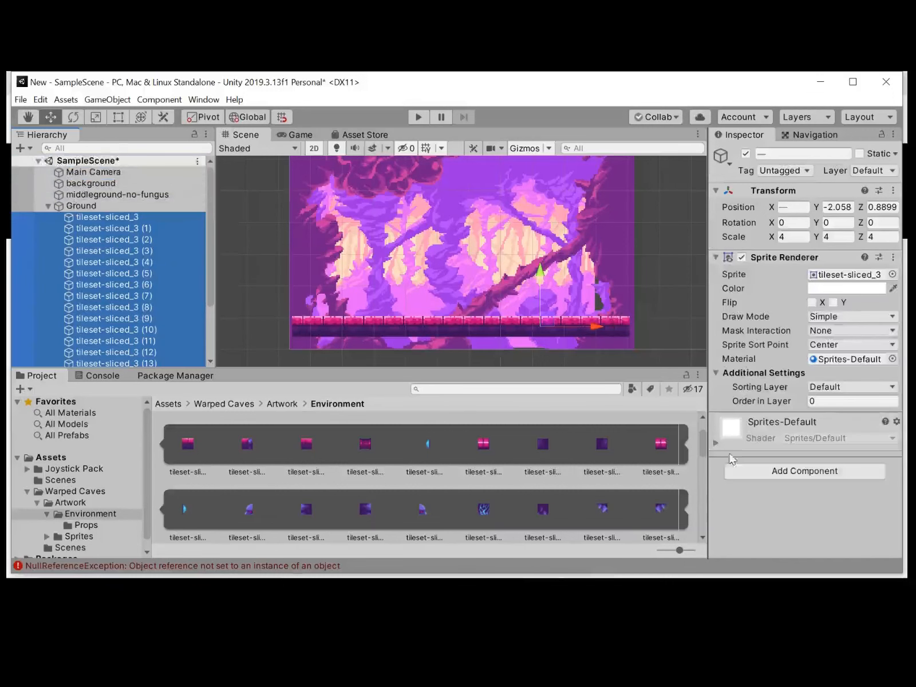
left_click(737, 472)
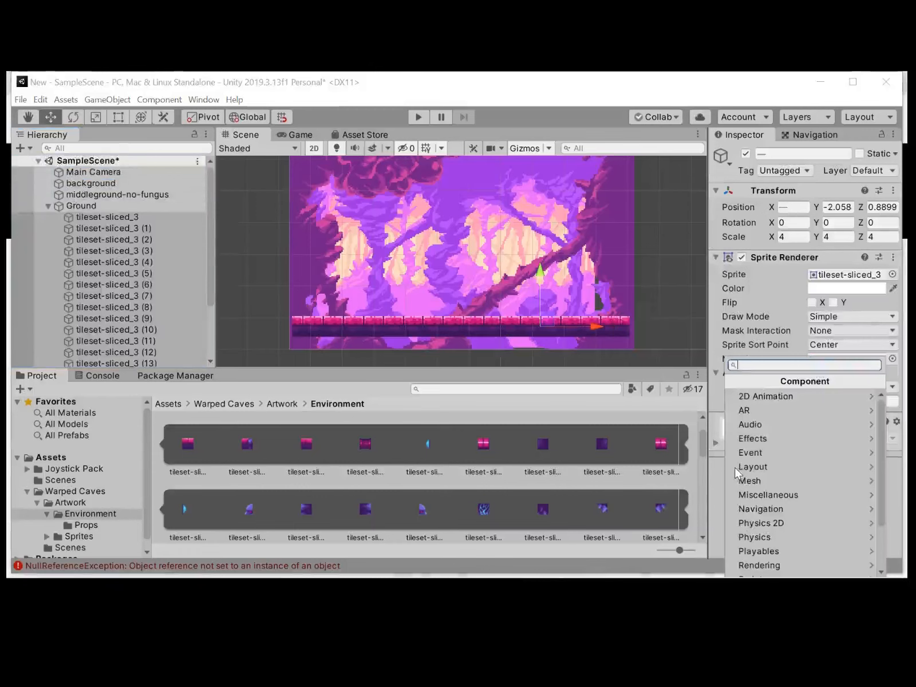
type("Boyy")
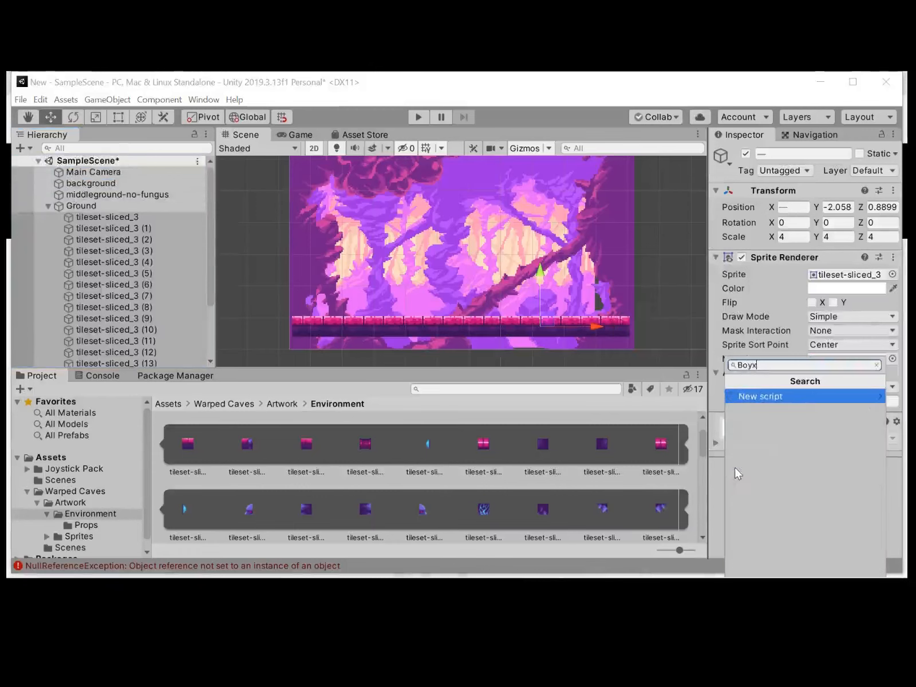
key("BackSpace")
key("BackSpace")
type("x")
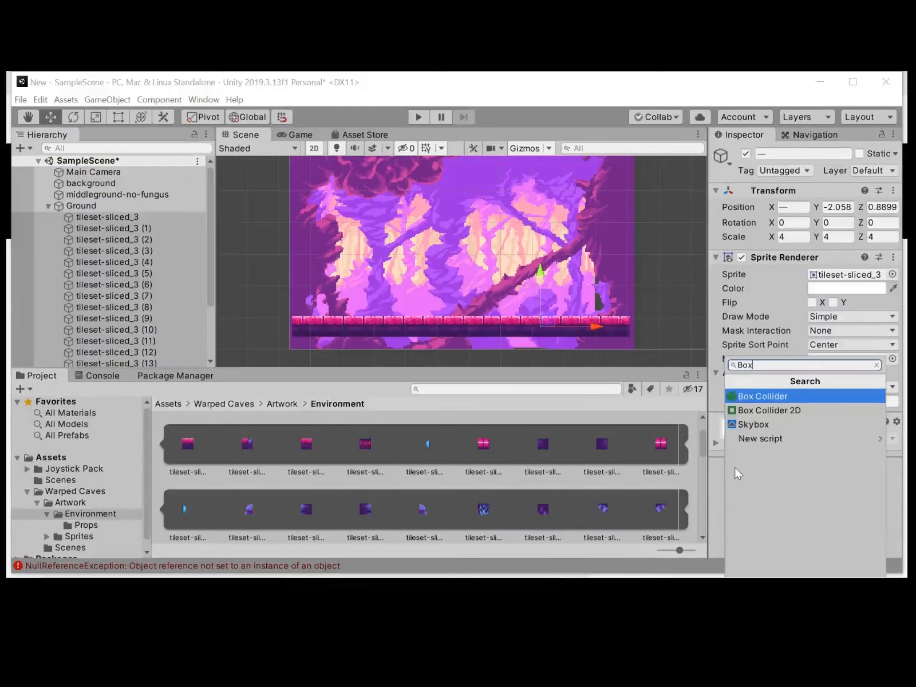
left_click(759, 410)
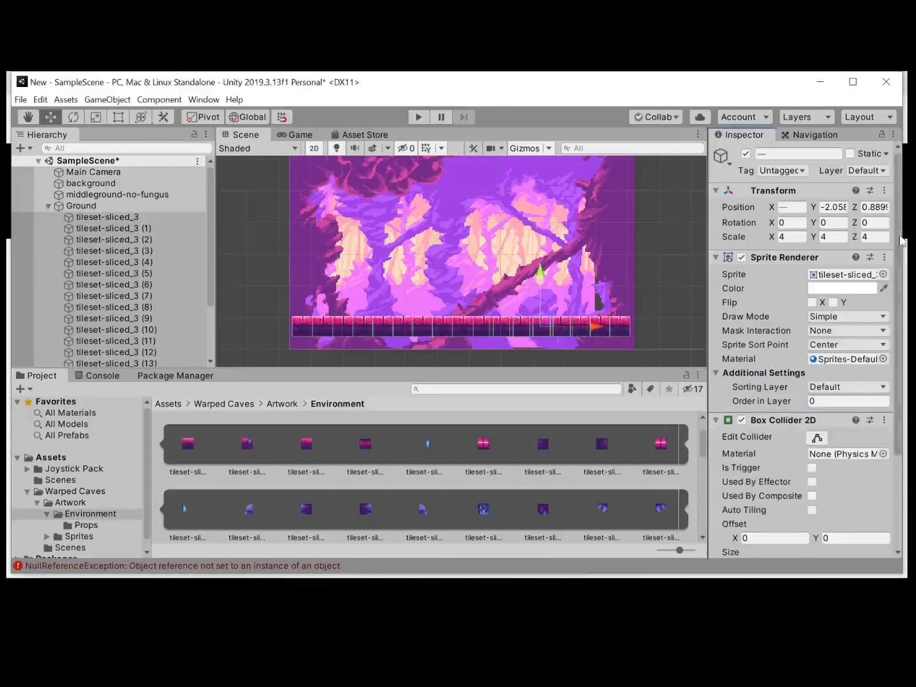
Maximize the editor window and examine the Box Collider 2D settings and outlines along the ground tiles.
scroll(899, 232, "down", 3)
left_click(853, 82)
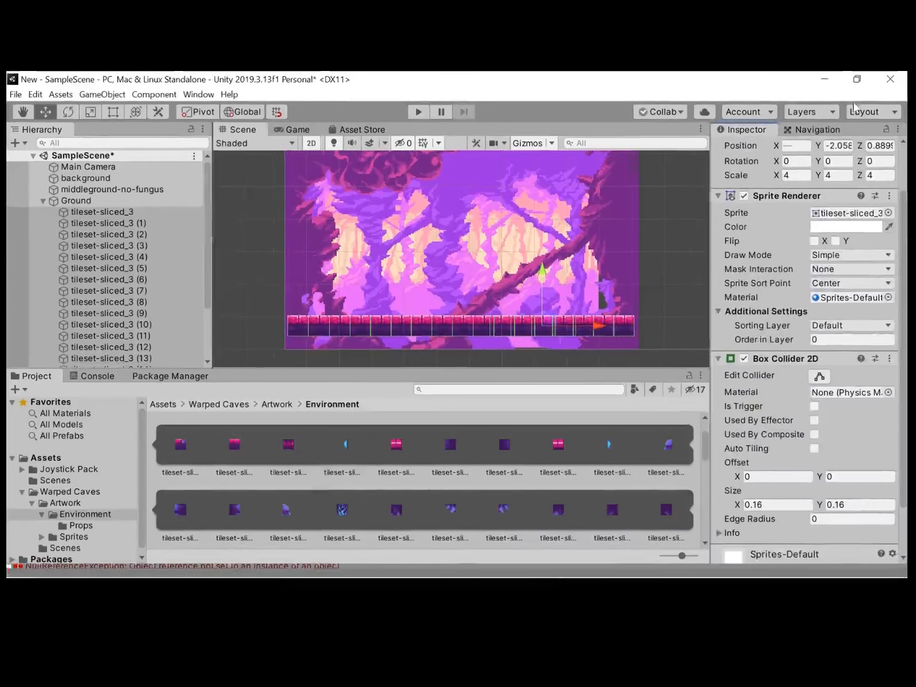
scroll(319, 323, "up", 4)
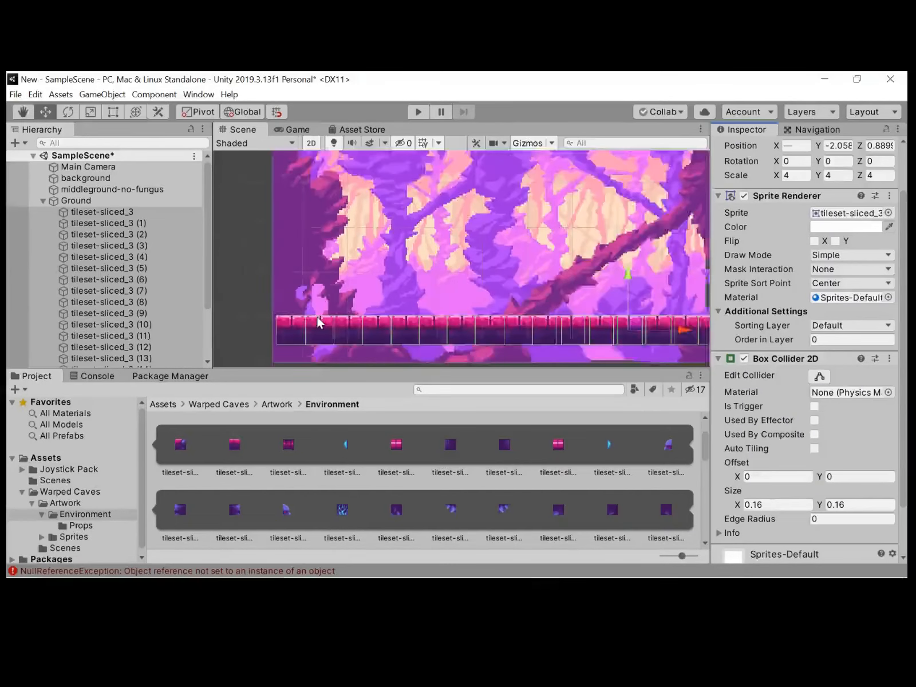
scroll(317, 318, "up", 2)
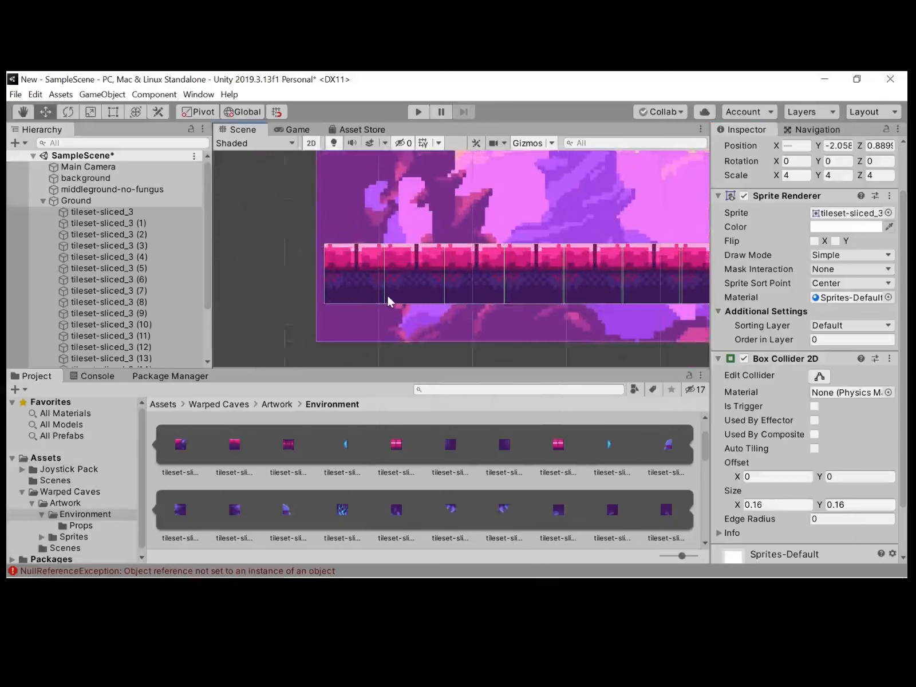
Try editing the first tileset-sliced_3 tile's box collider with size Y 0.42 and offset X 0.2, undo the changes and leave collider editing.
left_click(110, 211)
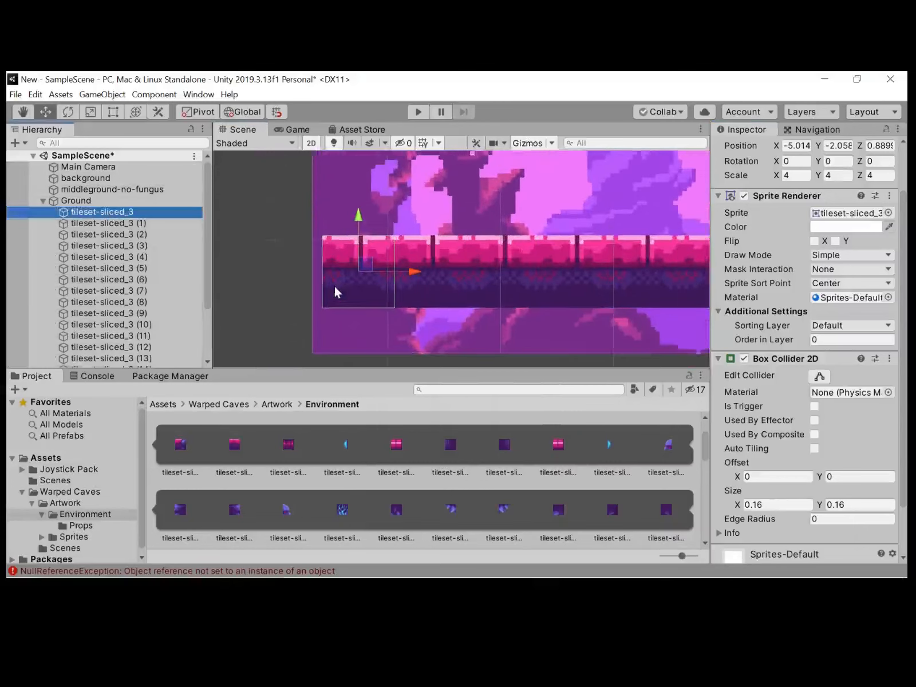
scroll(327, 312, "up", 2)
scroll(327, 331, "up", 2)
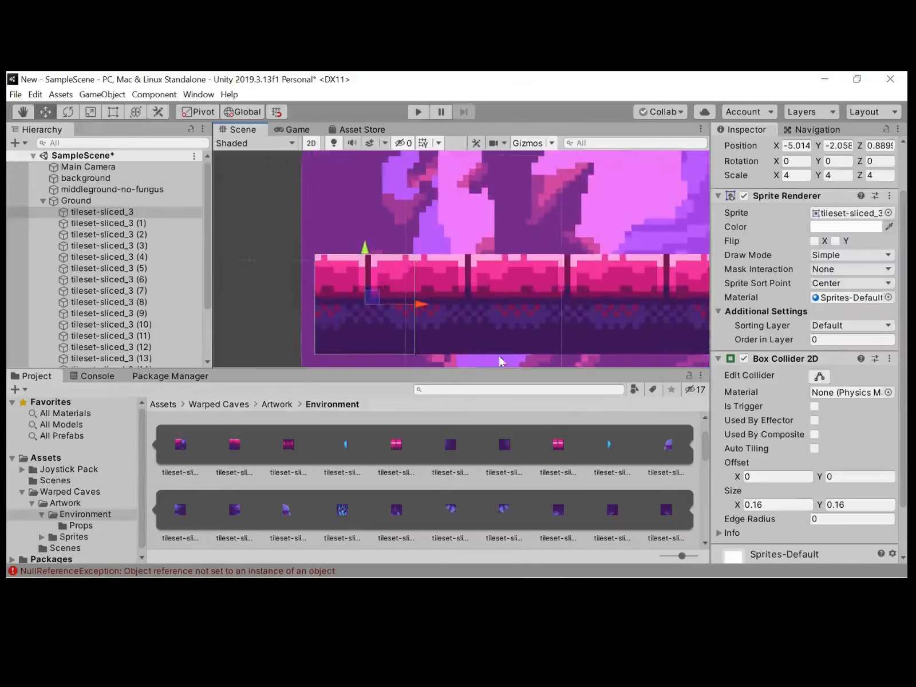
left_click(819, 376)
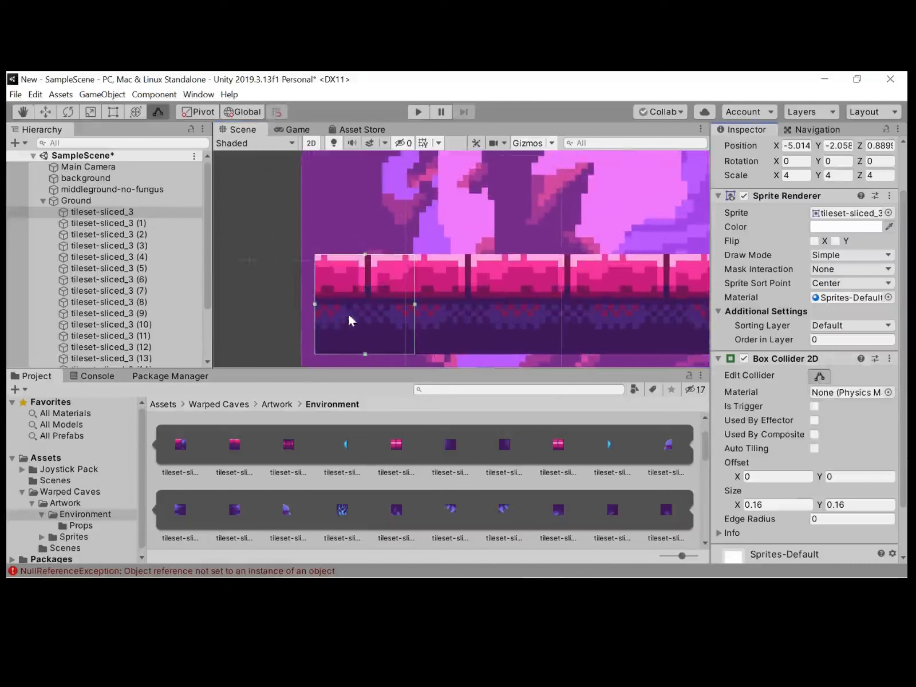
mouse_move(316, 302)
left_mouse_down()
mouse_move(300, 301)
mouse_move(315, 300)
left_mouse_up()
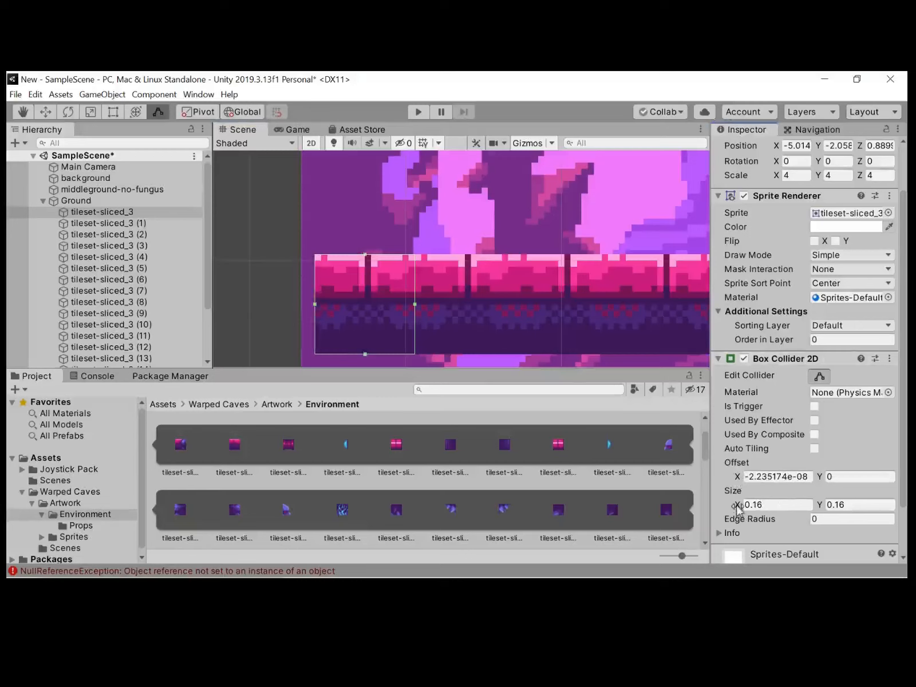
left_click_drag(738, 508, 733, 508)
left_click_drag(821, 508, 839, 508)
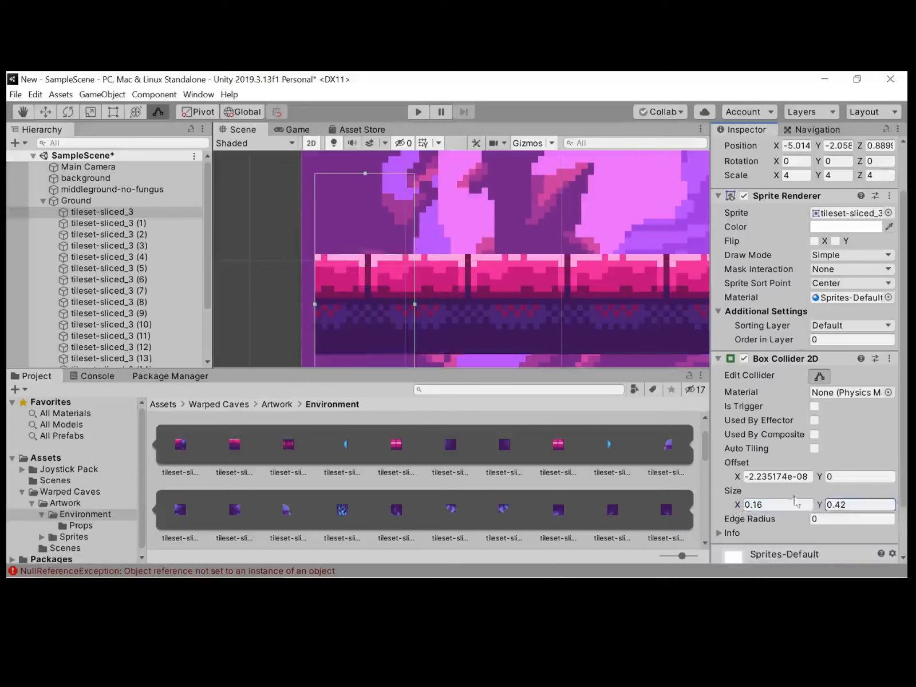
left_click_drag(742, 481, 769, 475)
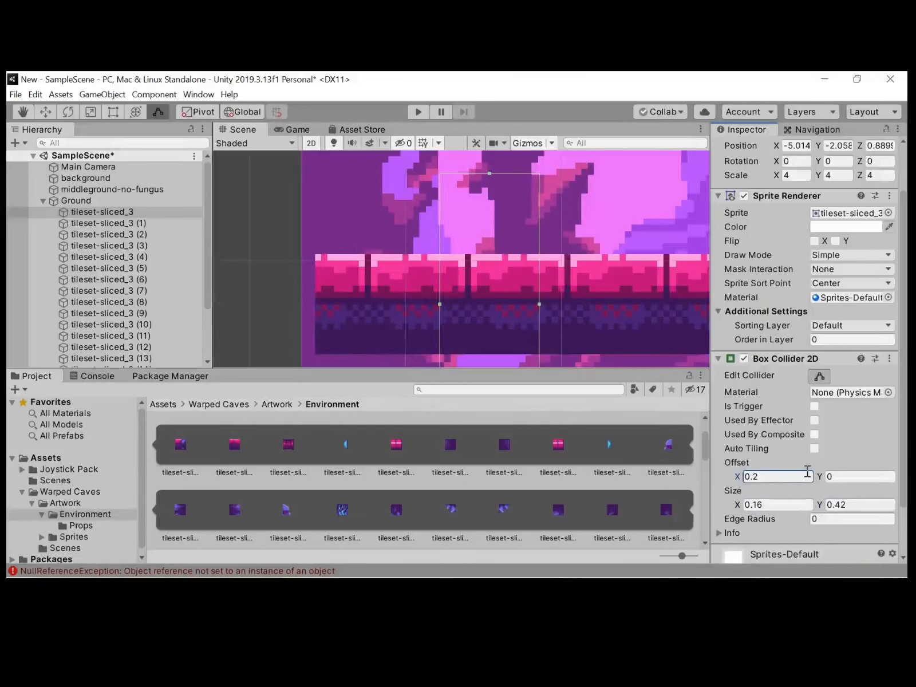
key("ctrl+z")
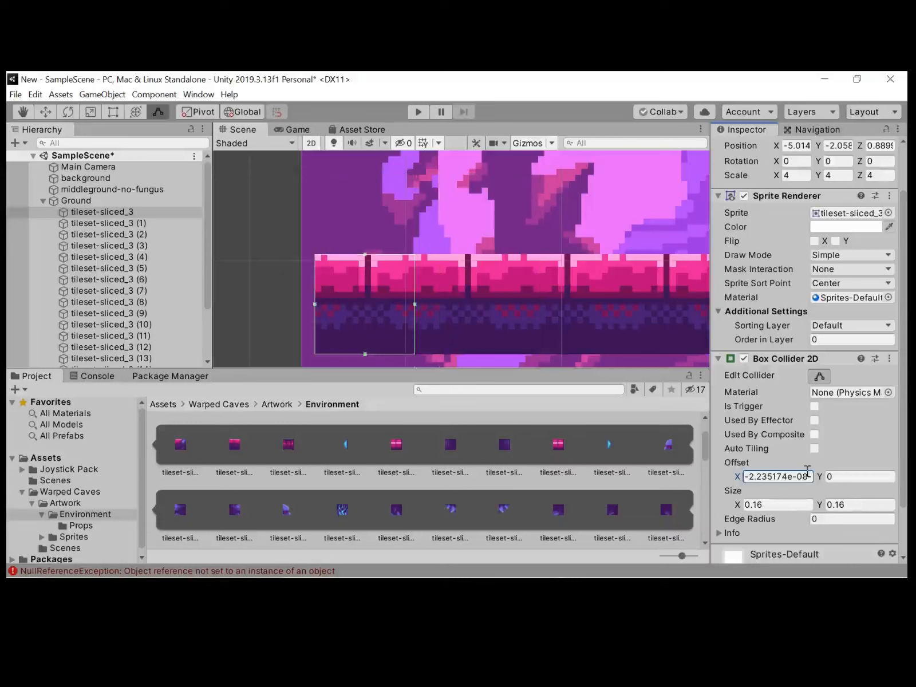
left_click(377, 241)
scroll(377, 241, "down", 2)
scroll(377, 241, "down", 1)
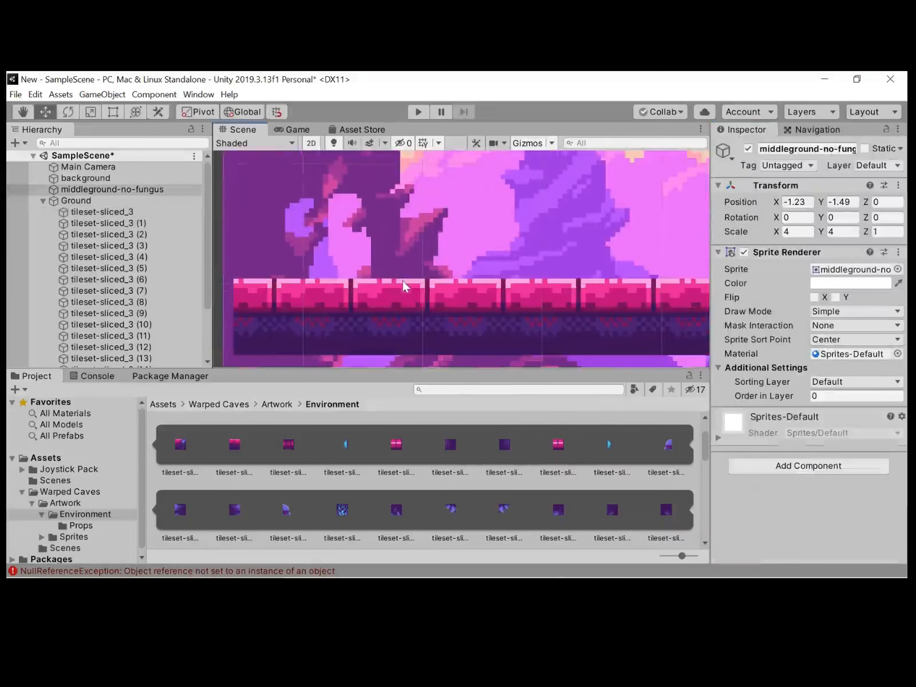
scroll(402, 280, "down", 2)
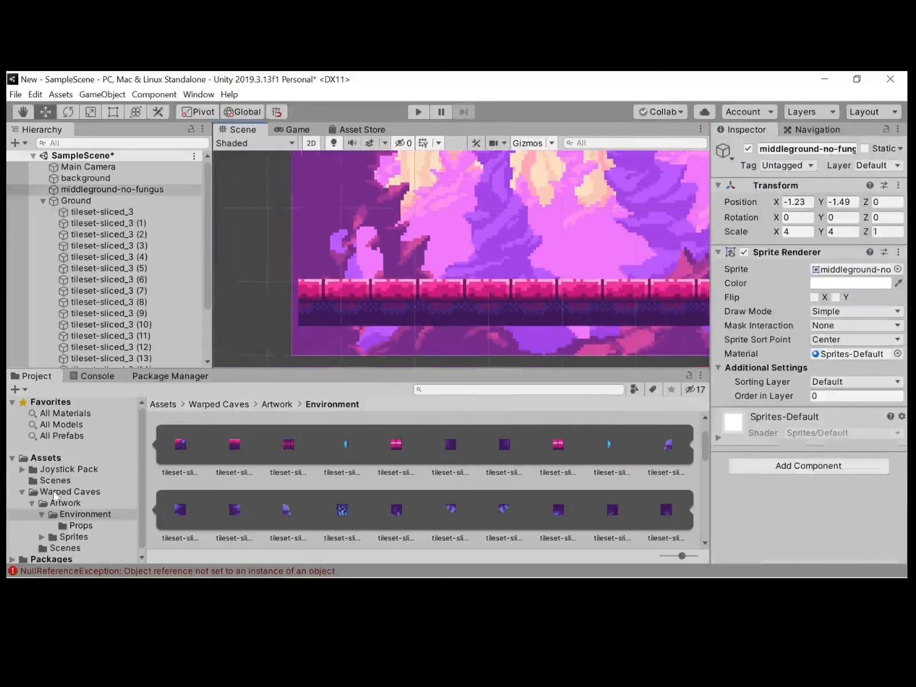
left_click(55, 492)
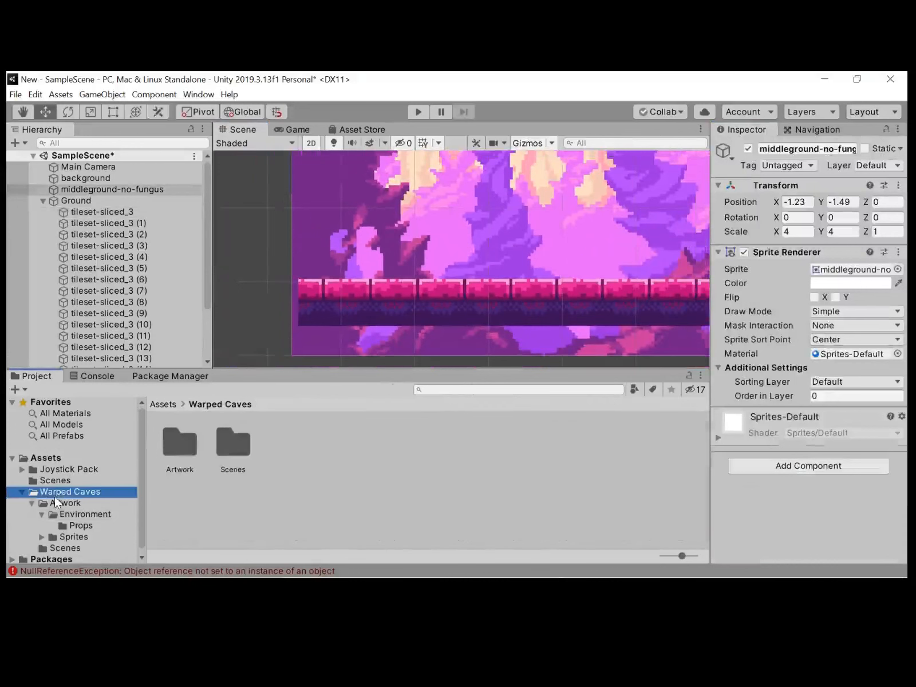
left_click(184, 464)
key("Right")
key("Left")
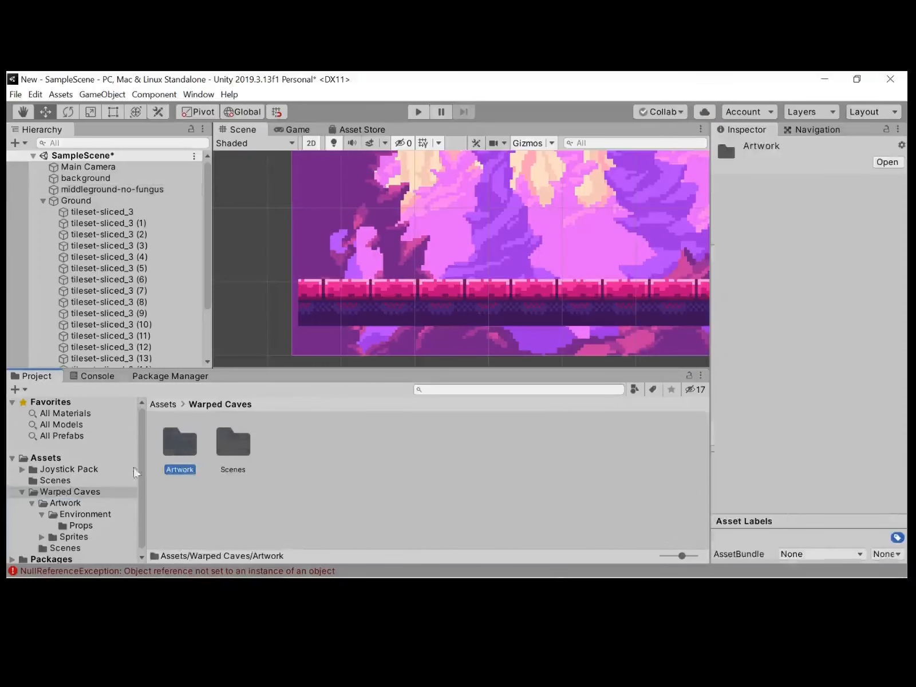
left_click(61, 504)
left_click(43, 471)
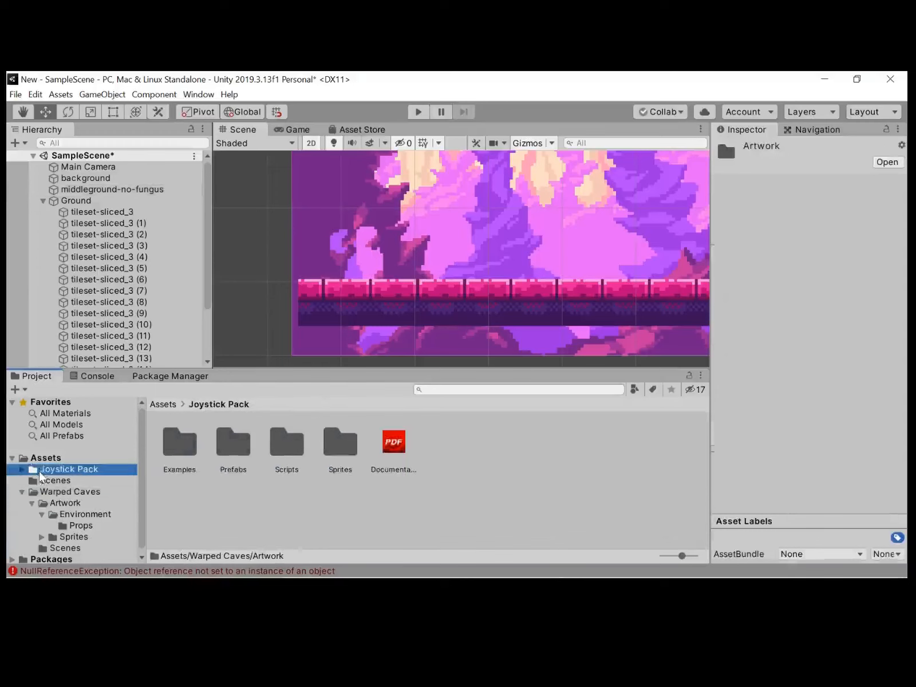
Place the player-stand-1 sprite from the Warped Caves player-stand folder in the scene, just above the ground's left part.
left_click(67, 459)
double_click(275, 436)
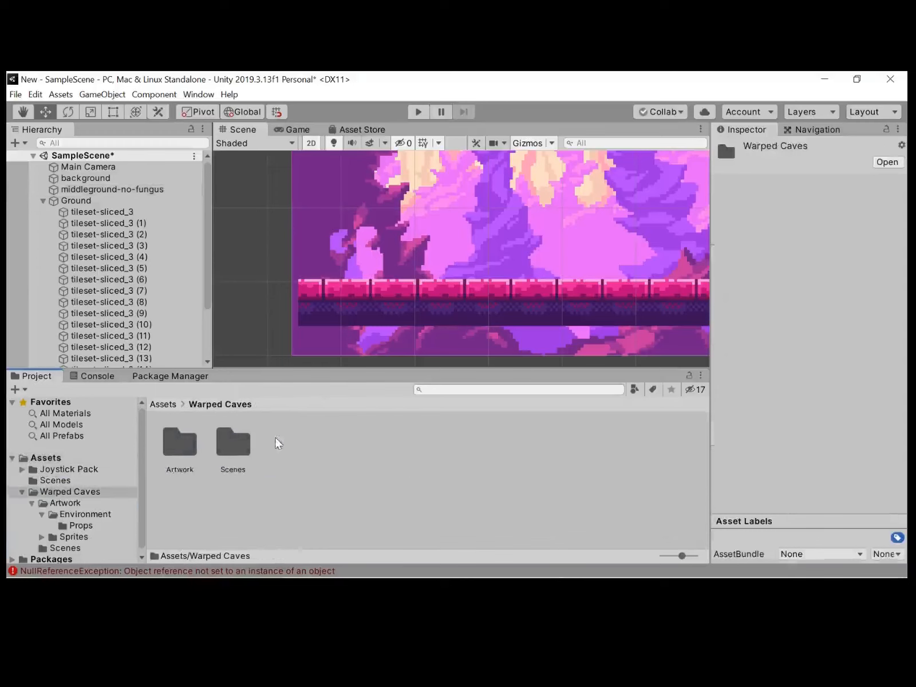
double_click(190, 437)
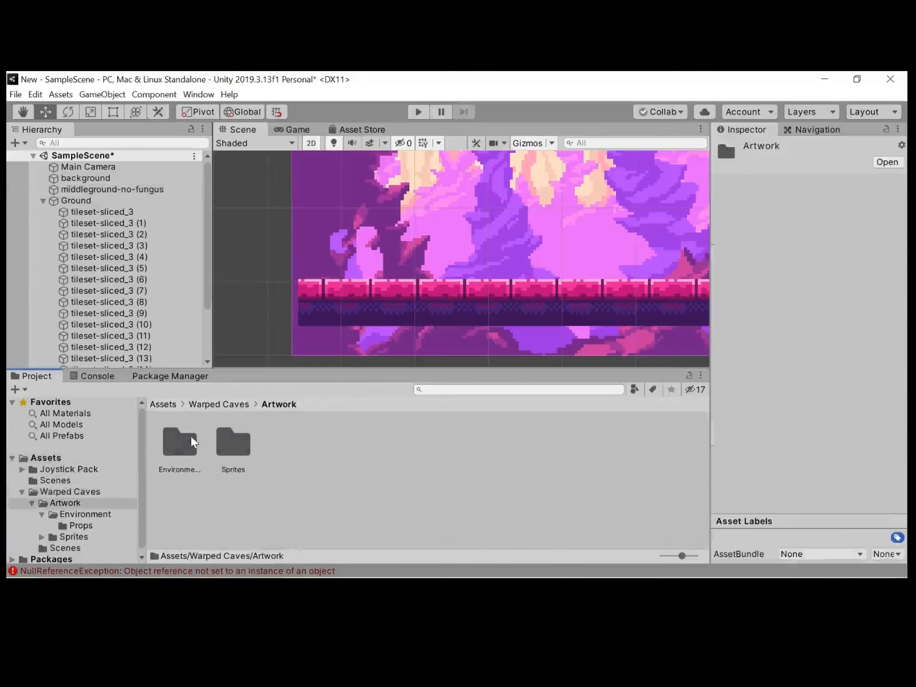
double_click(238, 443)
double_click(269, 443)
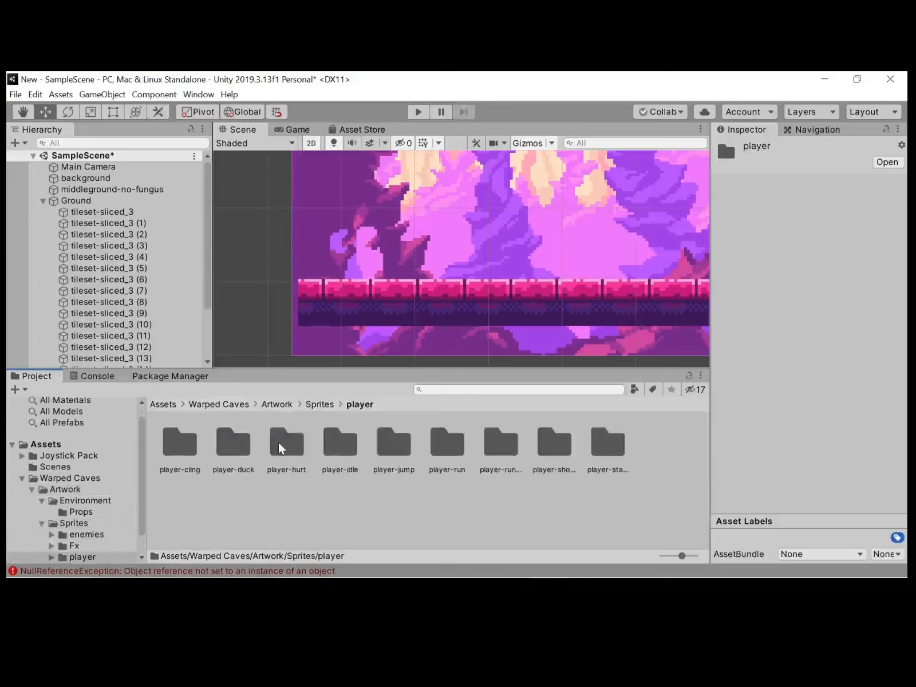
double_click(613, 452)
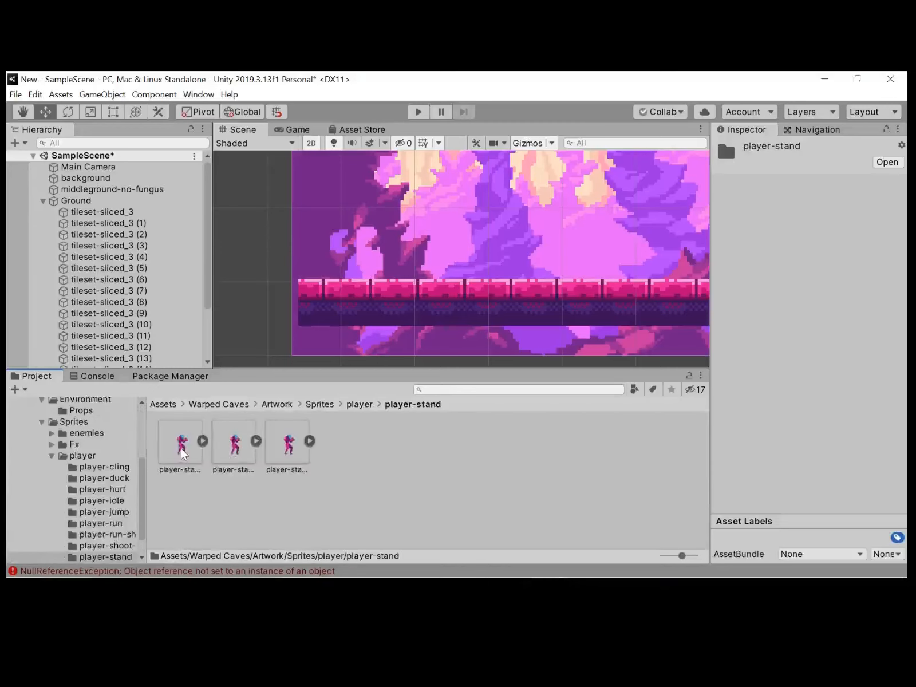
left_click_drag(182, 453, 444, 250)
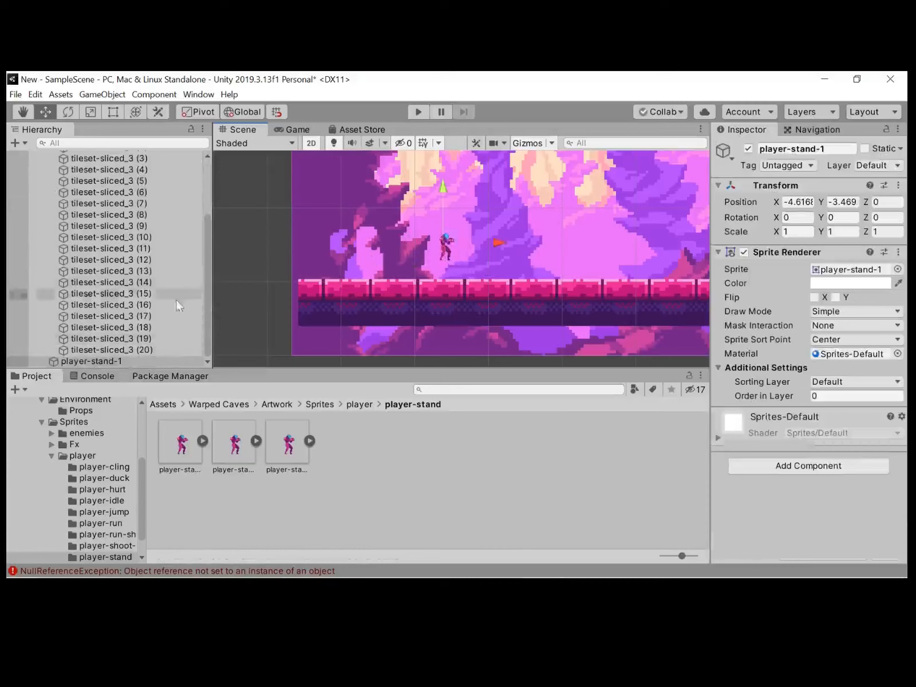
Collapse the Ground group in the hierarchy and rename the player-stand-1 object to Player.
left_click_drag(204, 283, 207, 229)
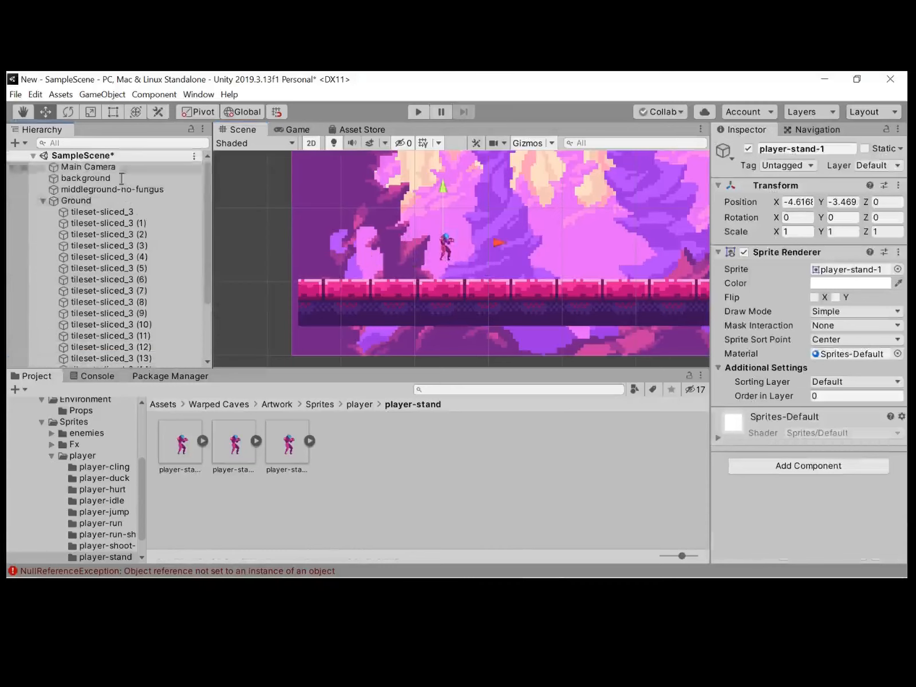
left_click(42, 200)
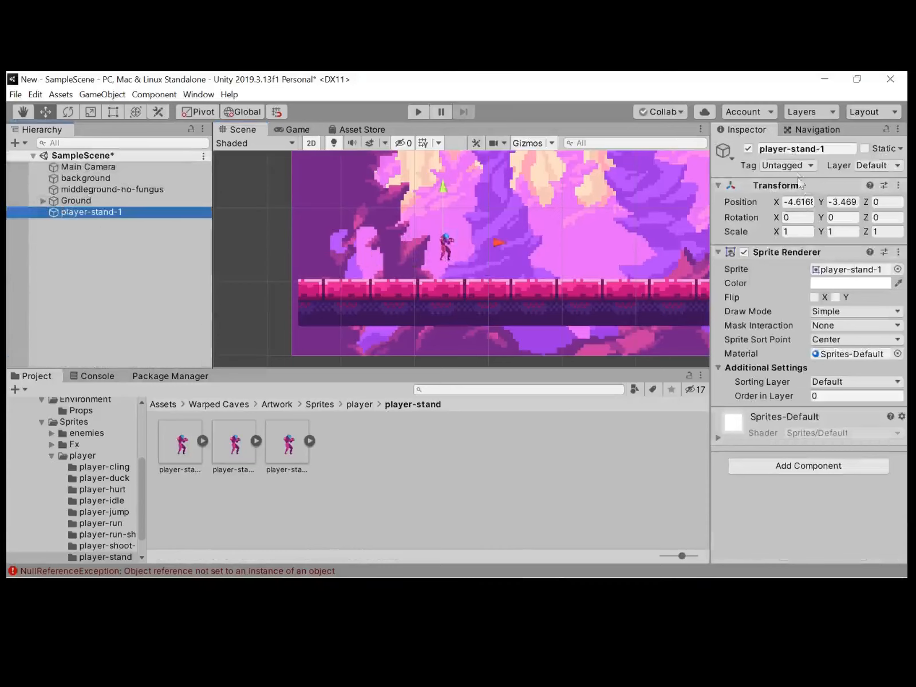
right_click(183, 217)
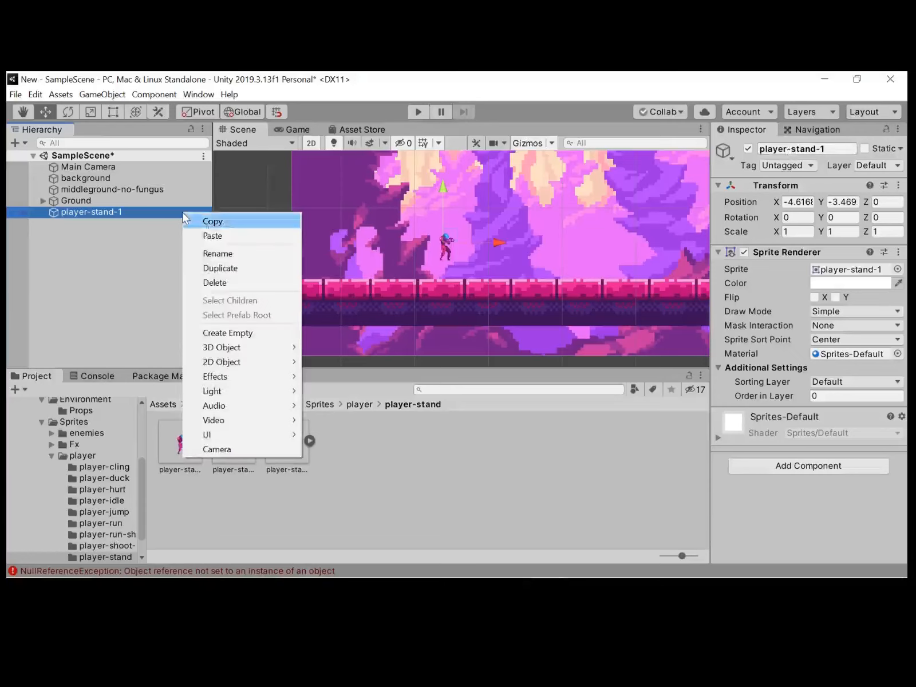
left_click(232, 255)
key("BackSpace")
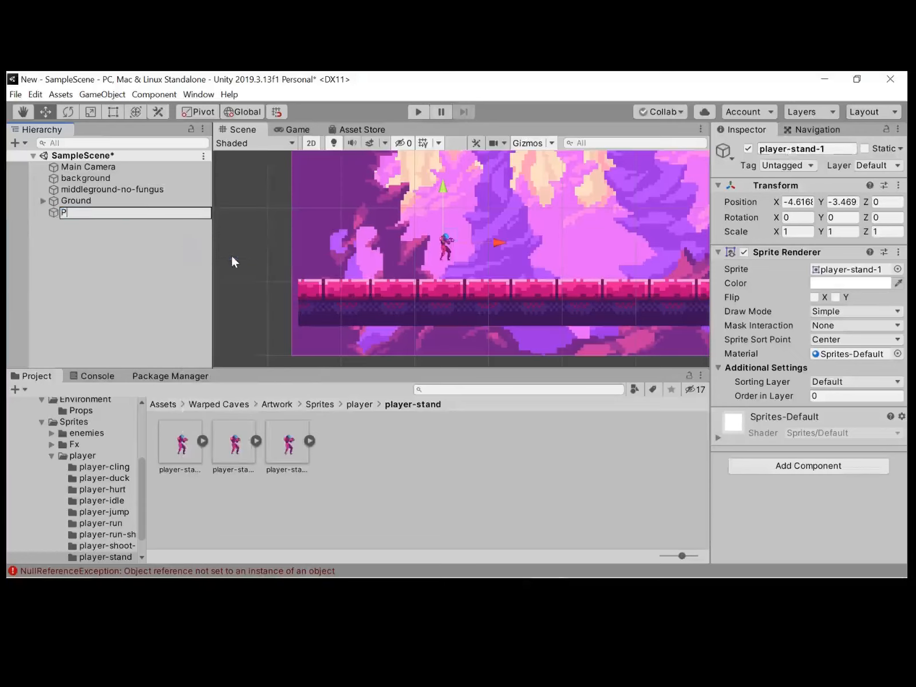
type("Player")
left_click(96, 256)
Set the Player's scale to 4 in X and Y and raise it to about Y -2.87, above the ground.
left_click(69, 211)
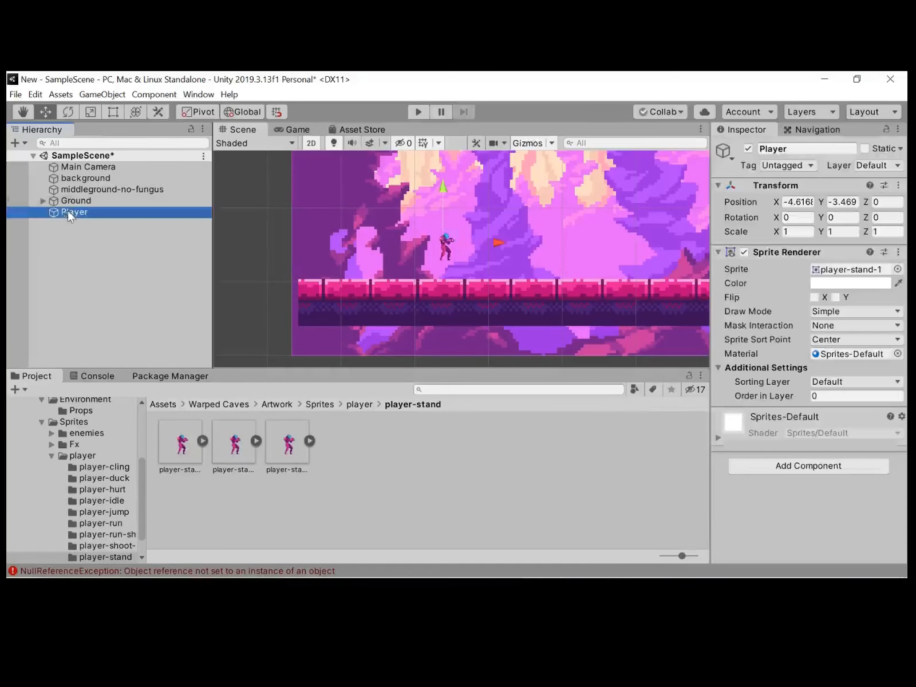
left_click(800, 231)
type("4")
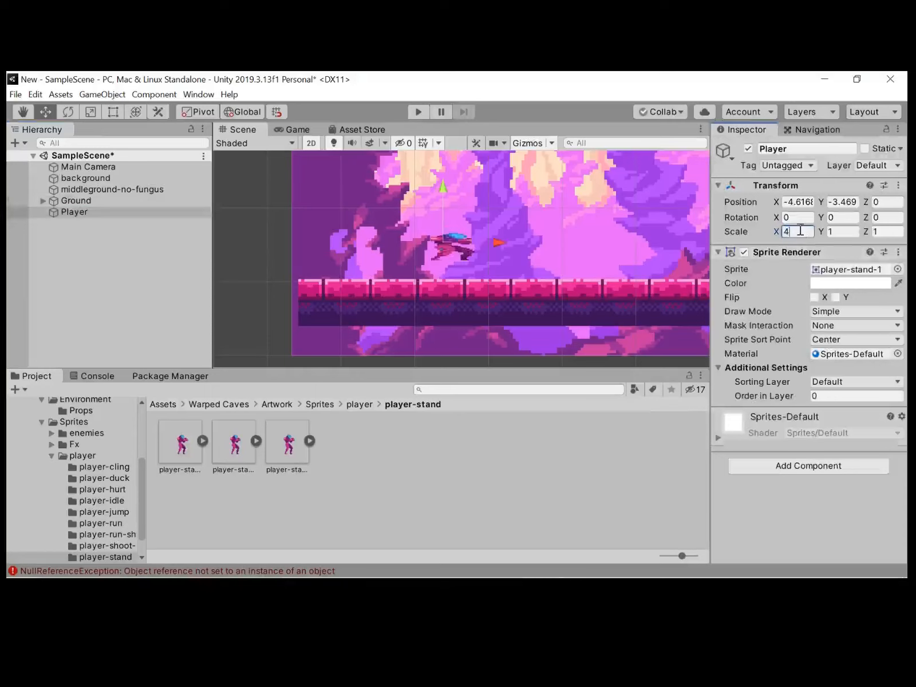
left_click(835, 231)
type("4")
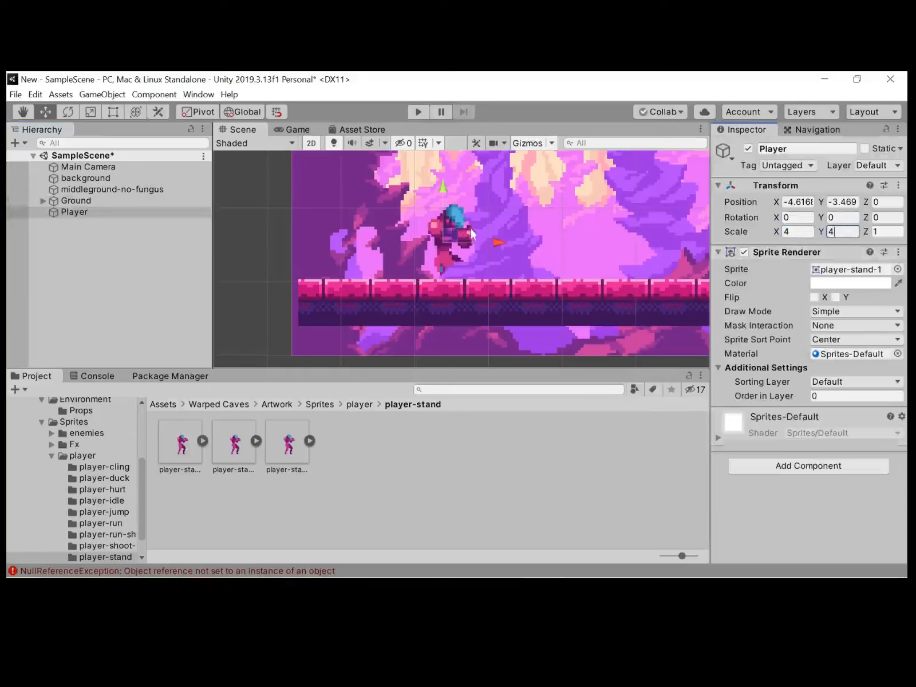
left_click_drag(442, 200, 412, 155)
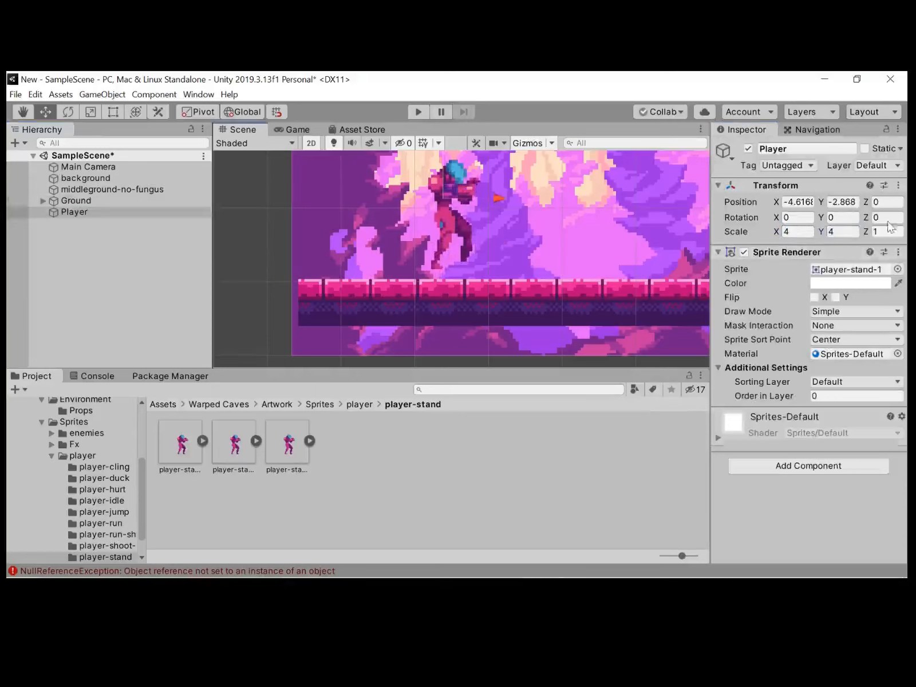
Set the Player's scale to 3 in X and Y and move it to about X -5.24, Y -2.66.
left_click(798, 231)
type("3")
left_click(841, 231)
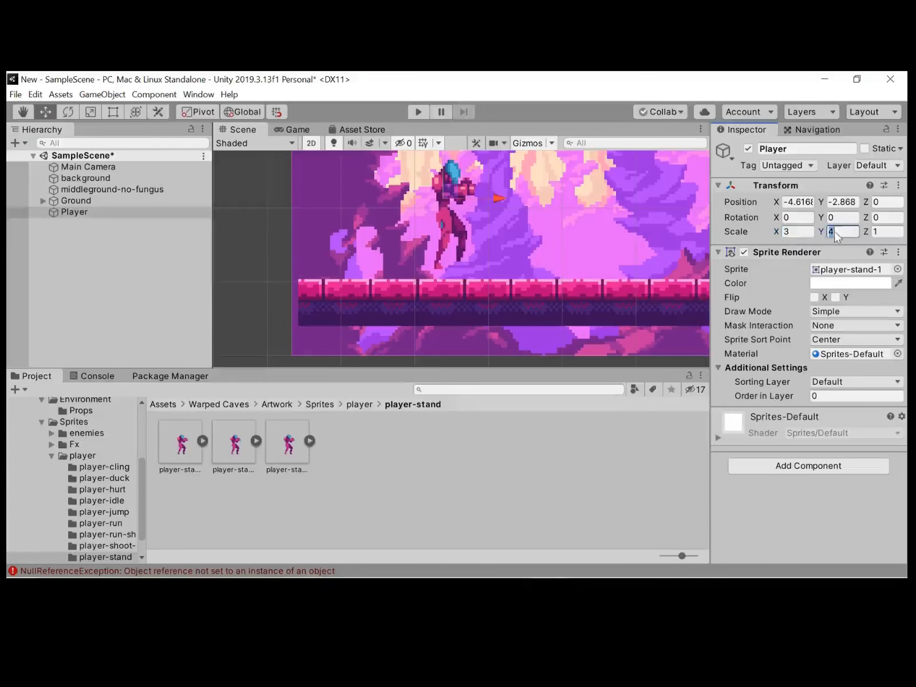
type("3")
scroll(495, 217, "down", 4)
middle_click_drag(495, 217, 439, 256)
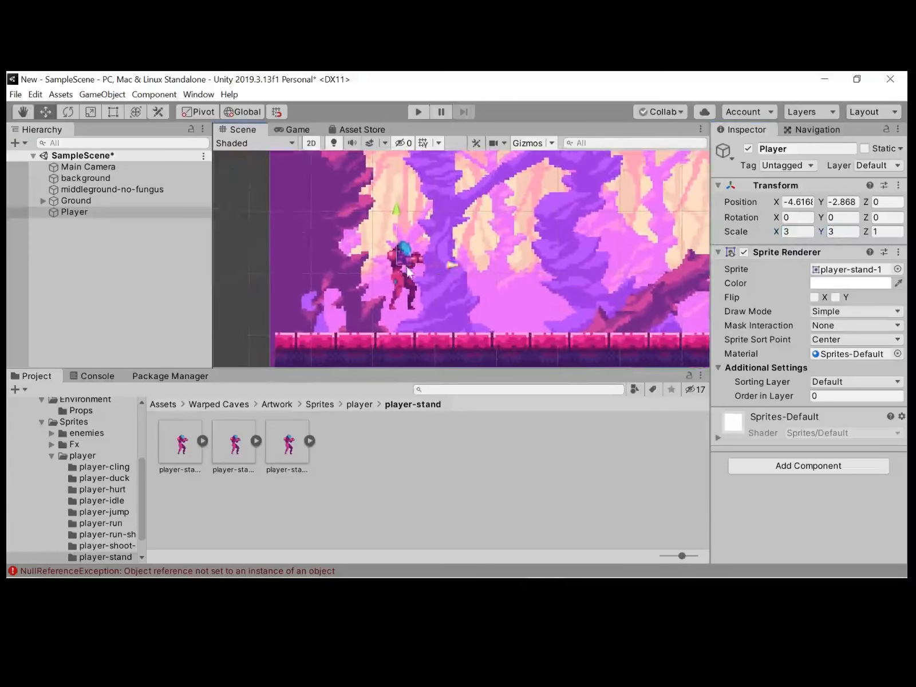
left_click_drag(403, 261, 356, 251)
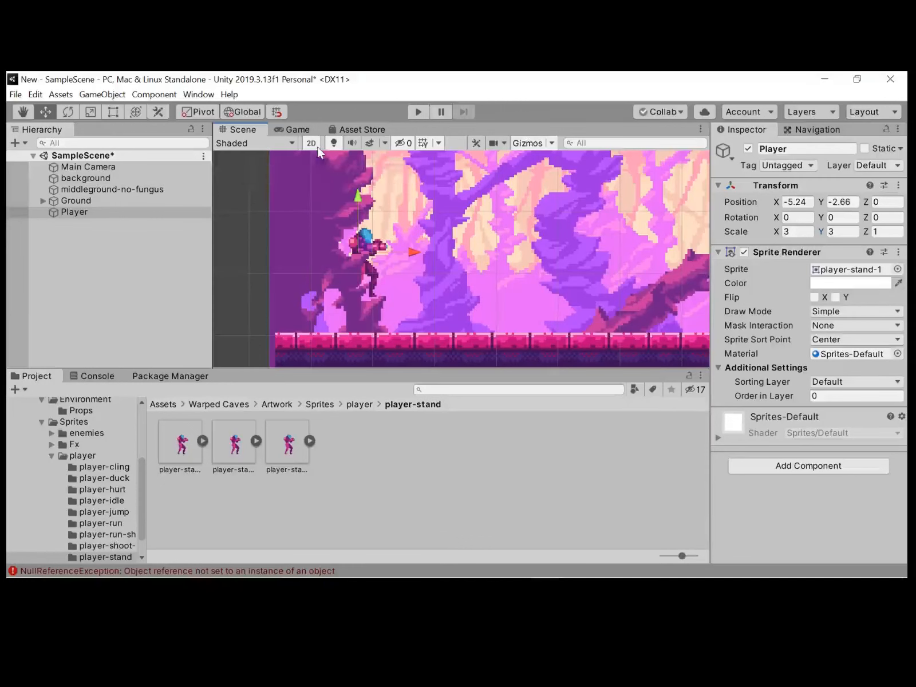
Switch the scene to 3D and move the Player along the Z axis to about -0.25.
left_click(311, 143)
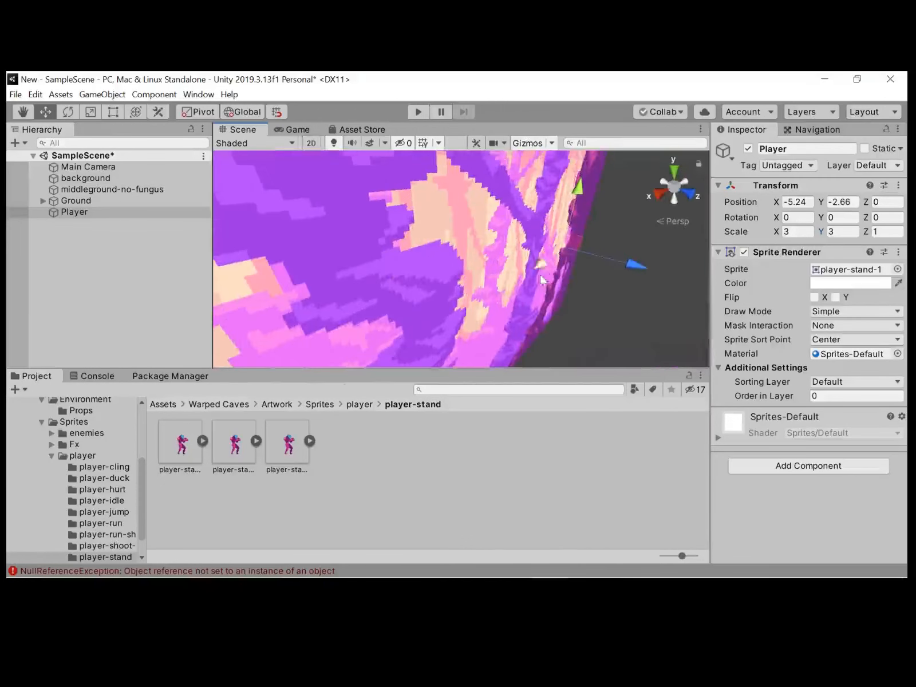
left_click_drag(541, 264, 757, 271, "alt")
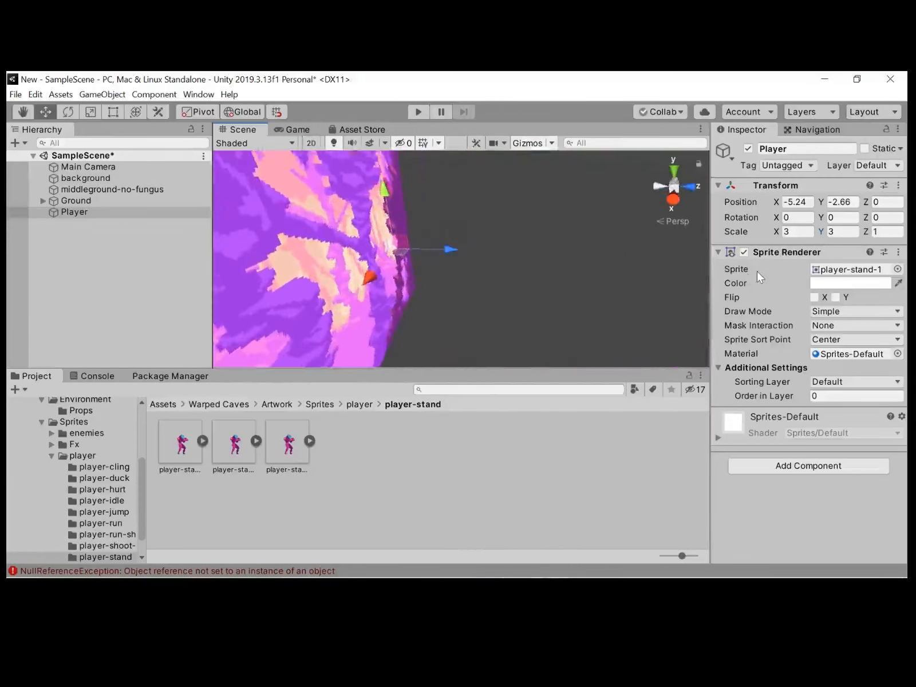
key("Left")
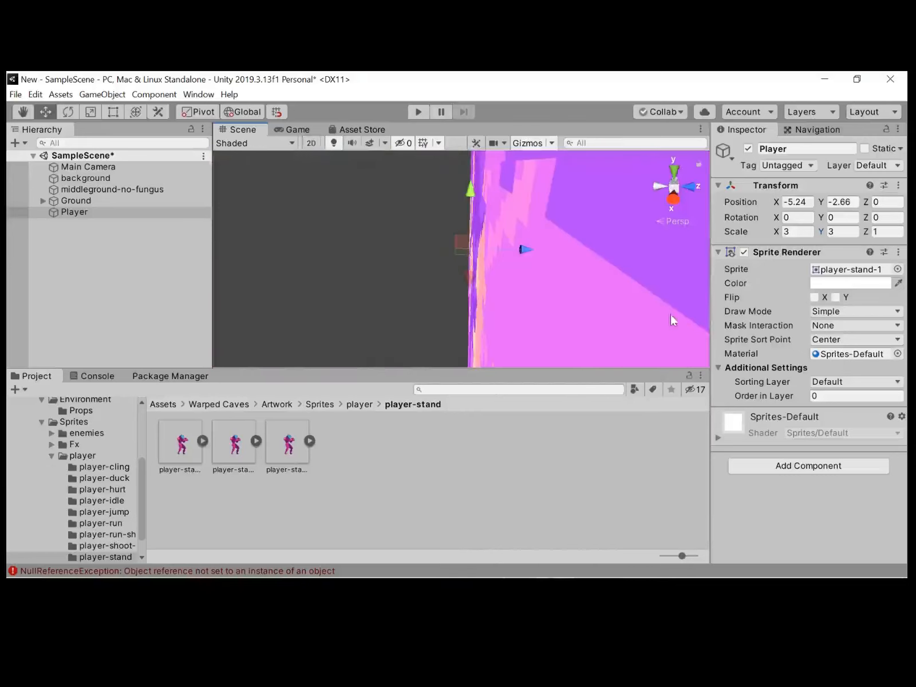
left_click_drag(524, 247, 515, 251)
key("Left")
key("Left")
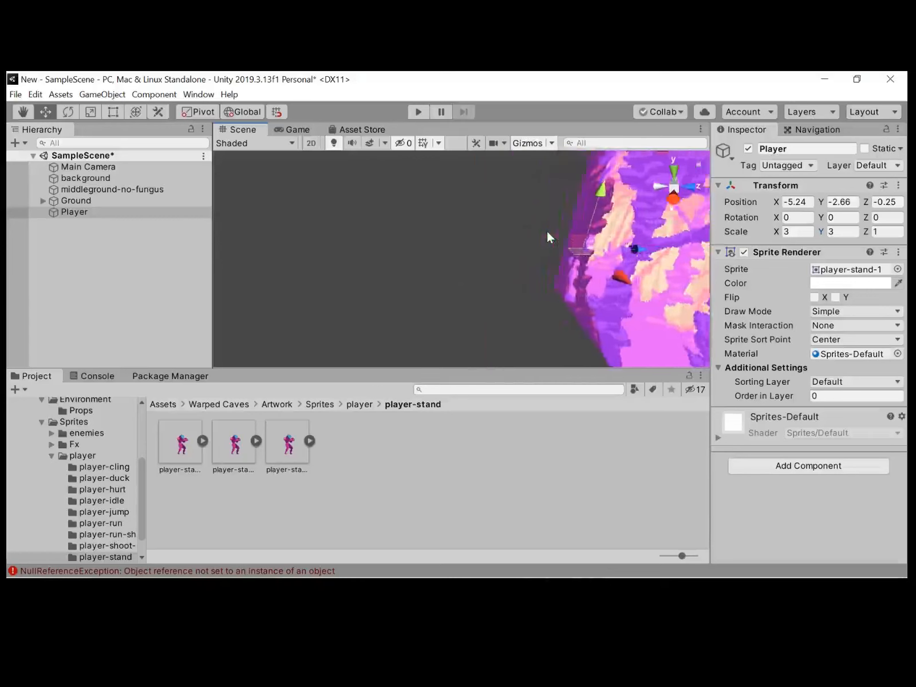
Move the Player further along the Z axis to about -0.96 and switch the scene back to 2D.
key("Right")
key("Right")
key("Right")
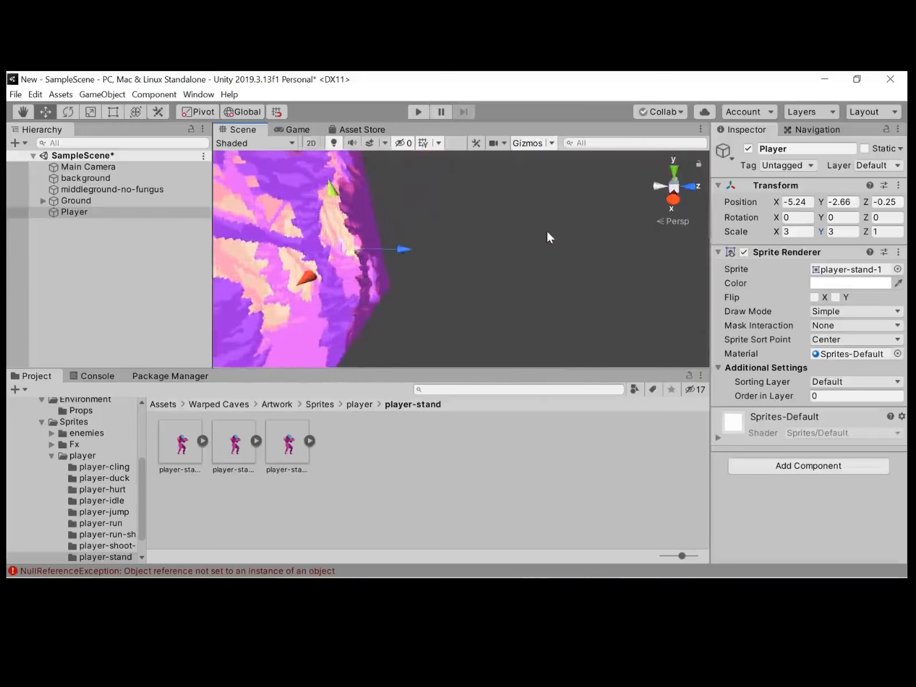
right_click_drag(547, 232, 479, 213)
key("Left")
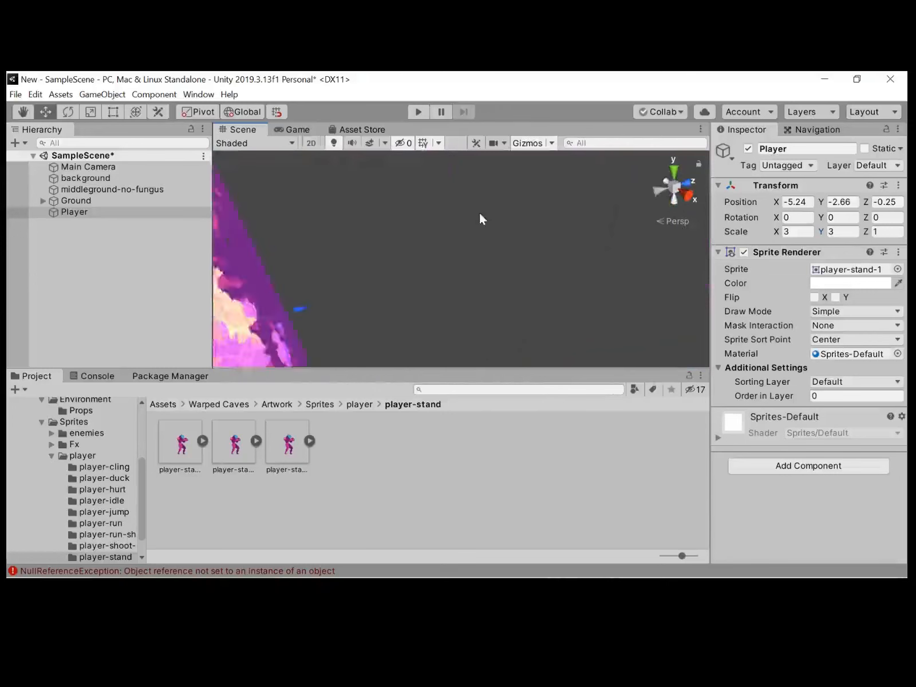
key("Down")
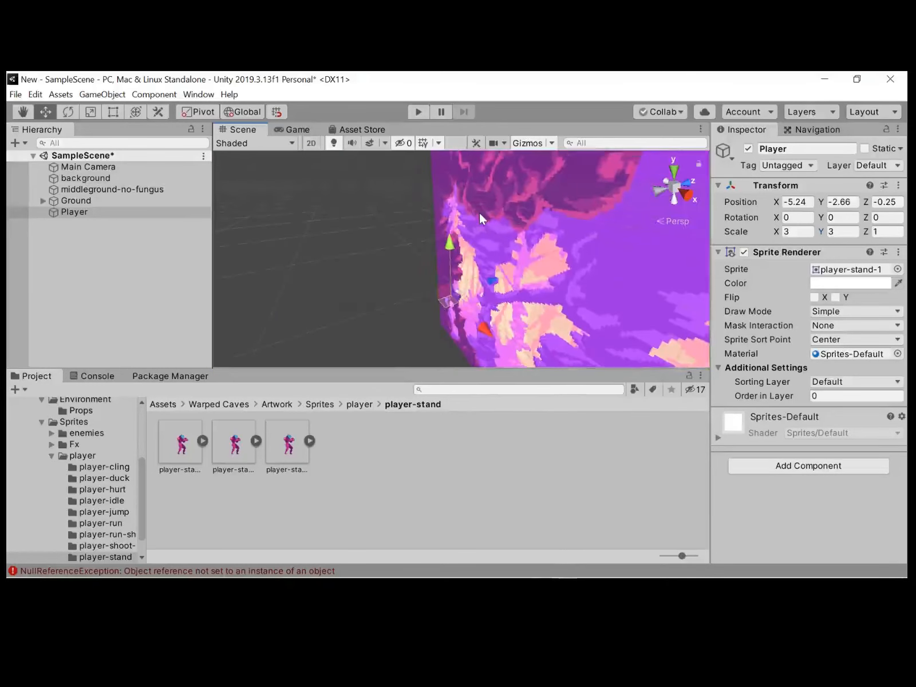
key("Down")
key("Up")
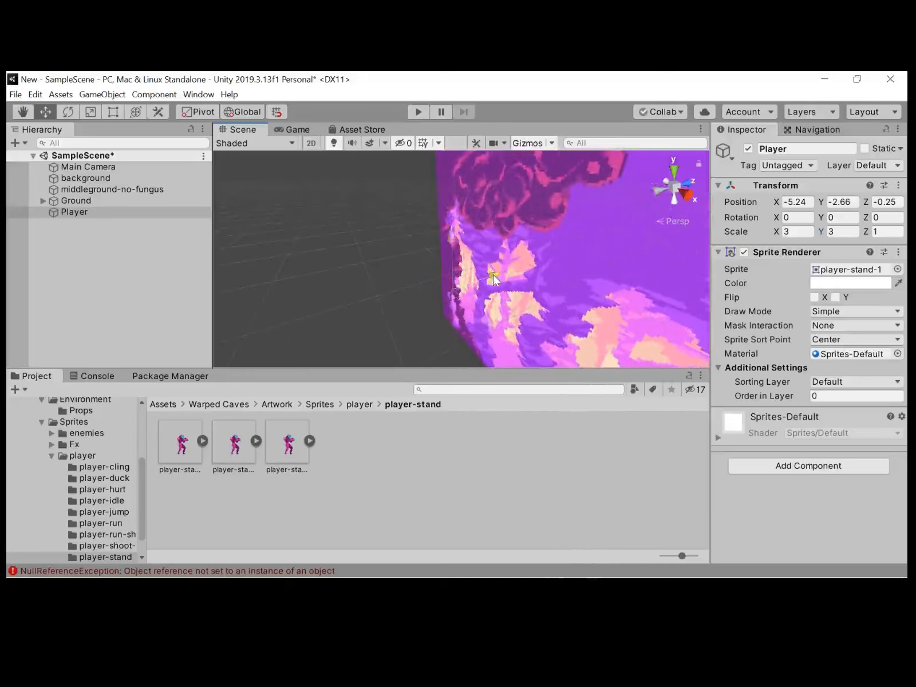
mouse_move(493, 275)
left_mouse_down()
mouse_move(474, 287)
mouse_move(479, 281)
left_mouse_up()
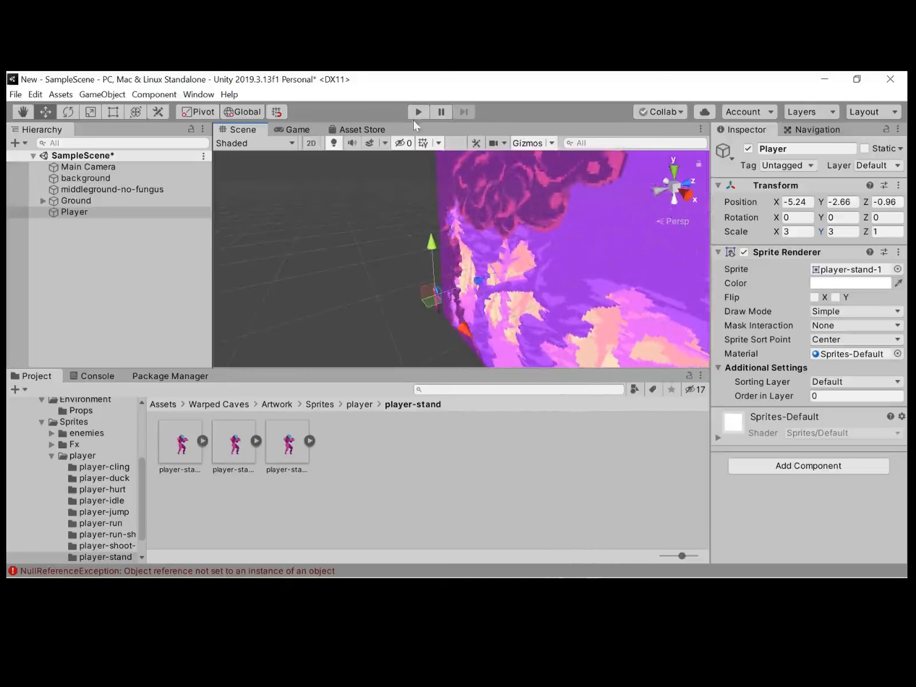
left_click(311, 143)
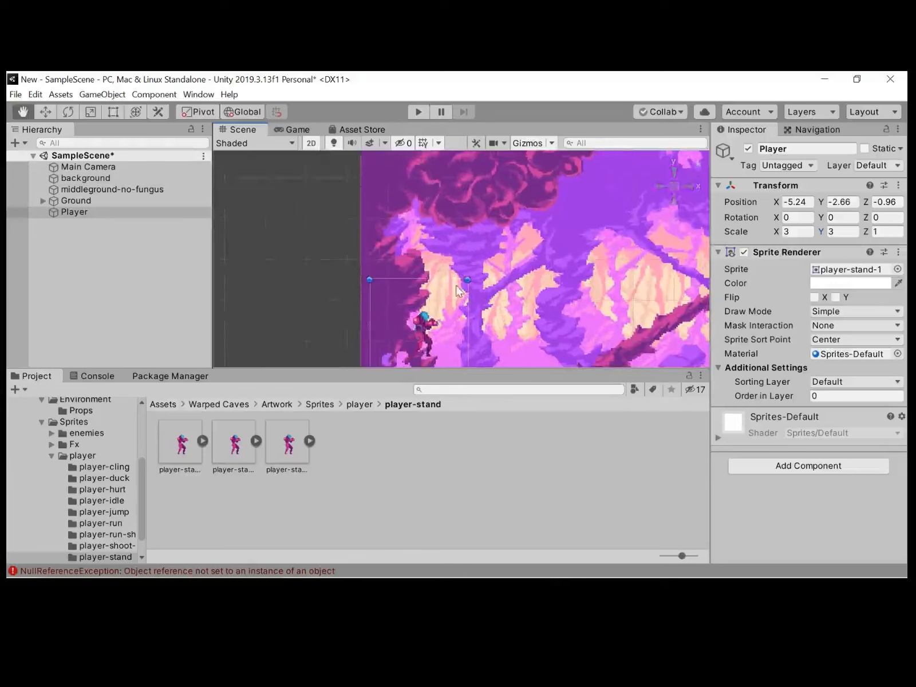
middle_click_drag(455, 208, 432, 207)
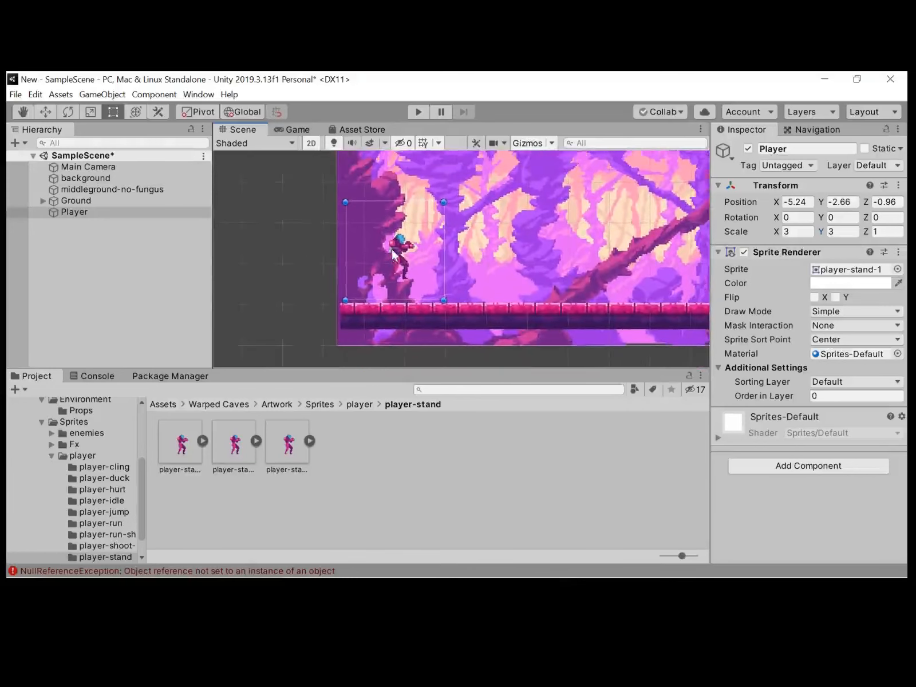
Move the Player to about X -5.48, Y -2.76 and check the Z position of the tileset-sliced_3 (1) ground tile.
left_click_drag(398, 250, 388, 255)
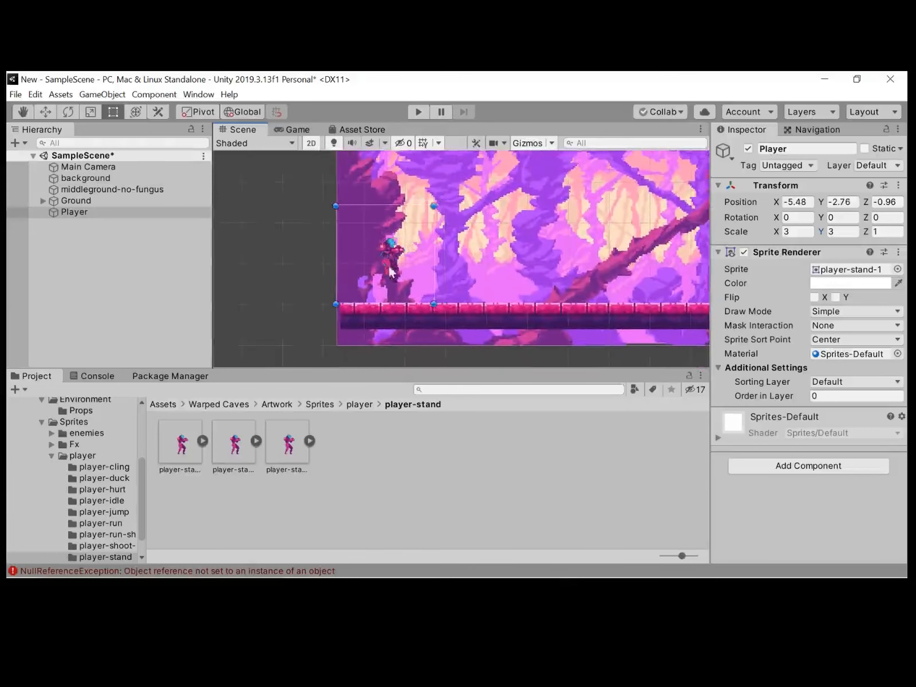
left_click(389, 312)
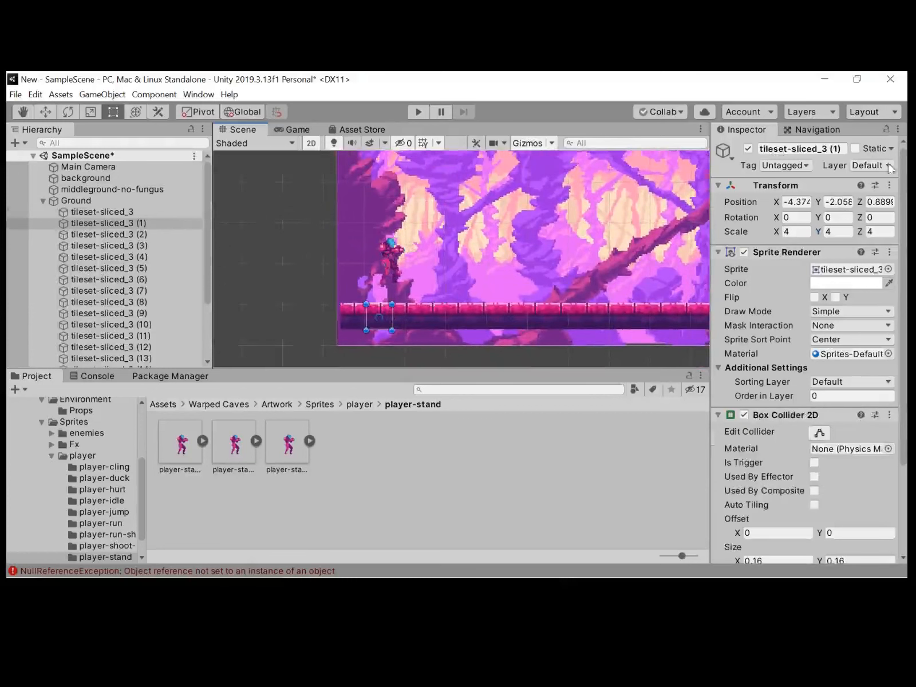
left_click(879, 203)
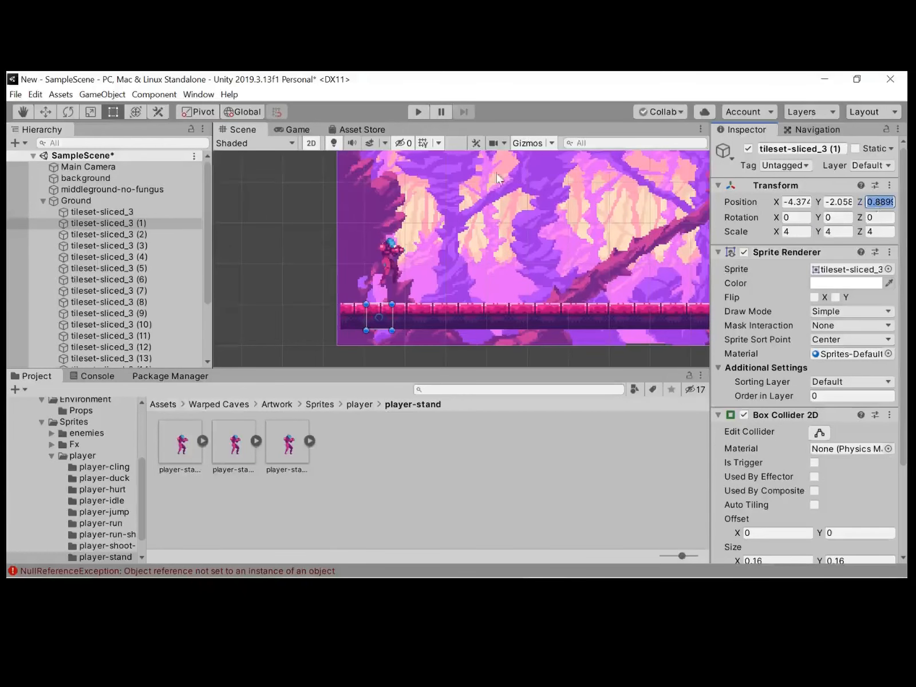
Set the Player's Z position to 0 and place it at about X -5.84, Y -3.09, just above the ground's left end.
left_click(88, 167)
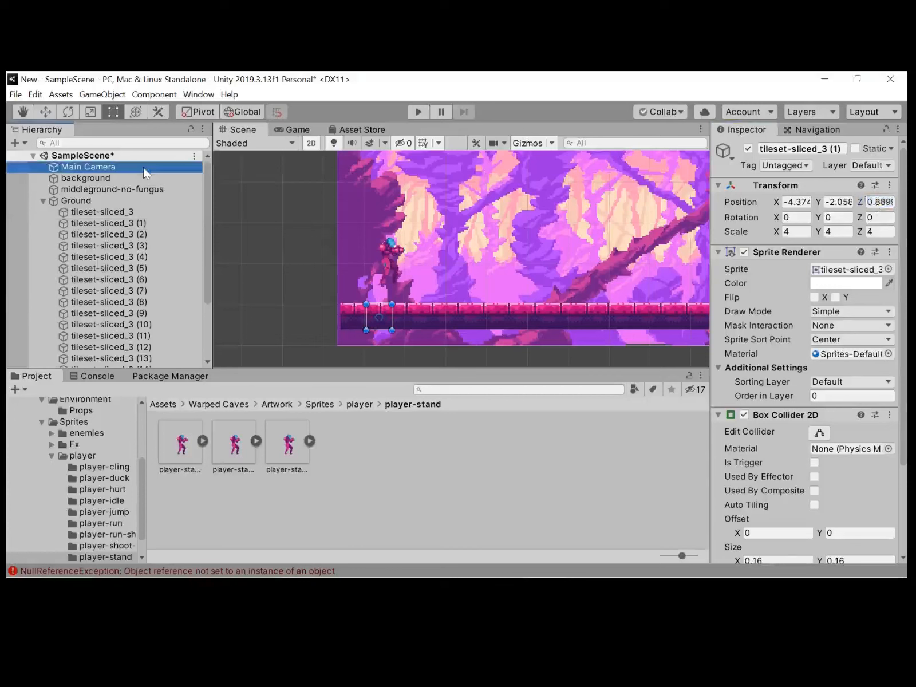
left_click(43, 201)
left_click(85, 214)
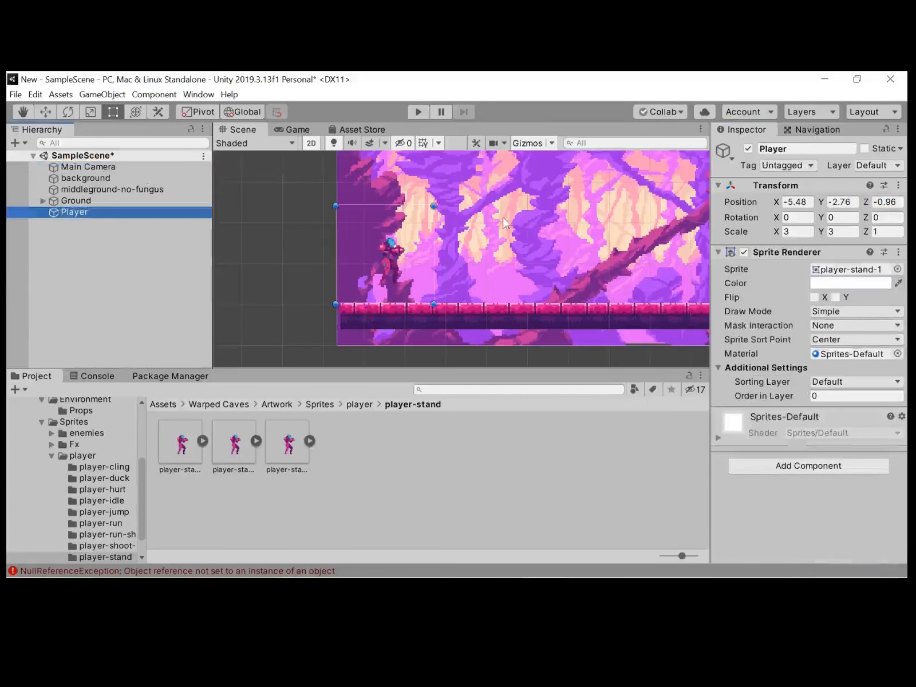
left_click(897, 205)
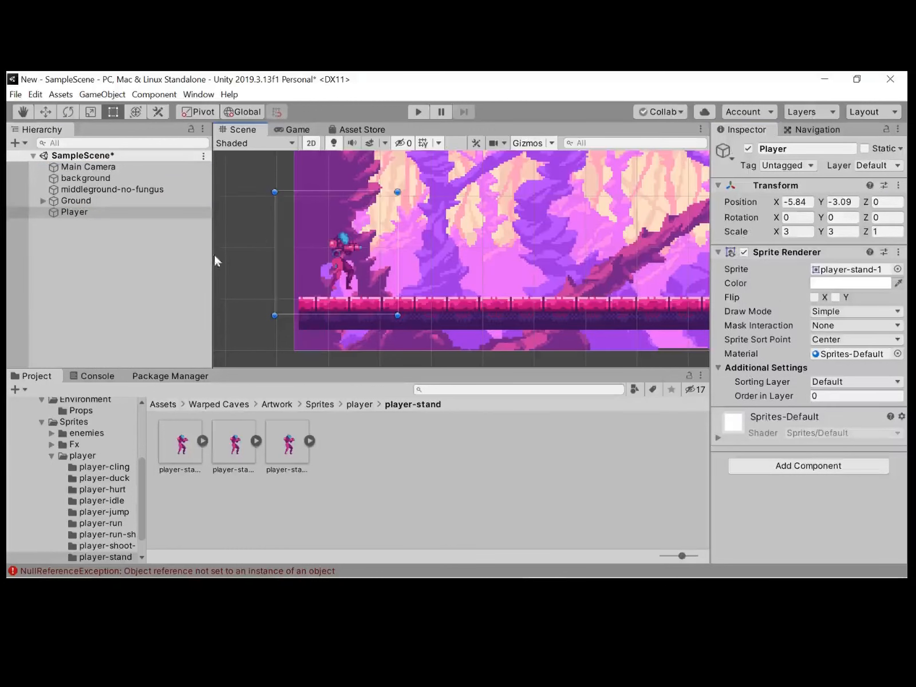
left_click(203, 258)
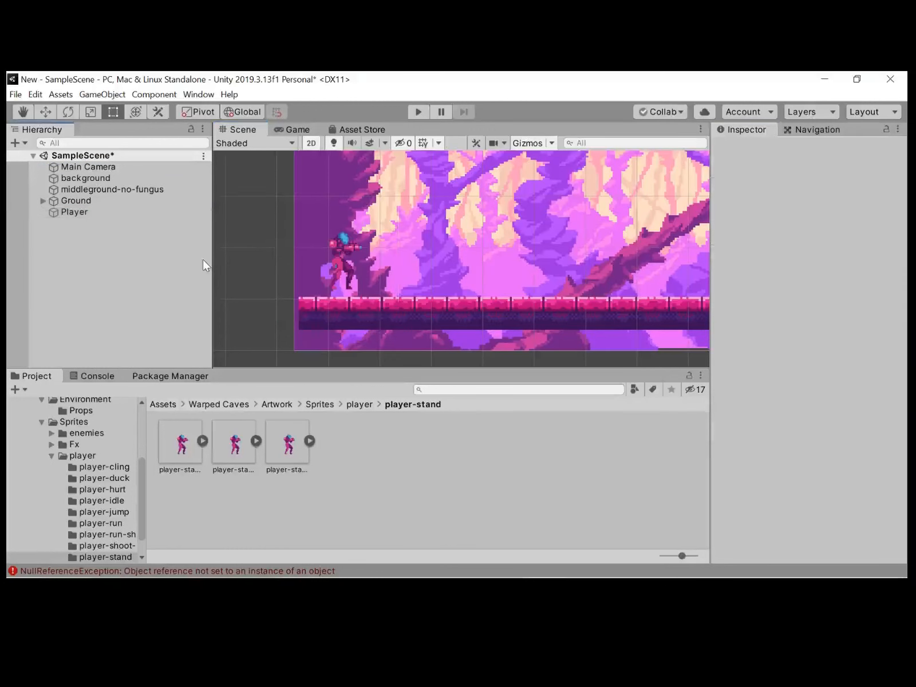
Add a Box Collider 2D component to the Player.
left_click(99, 213)
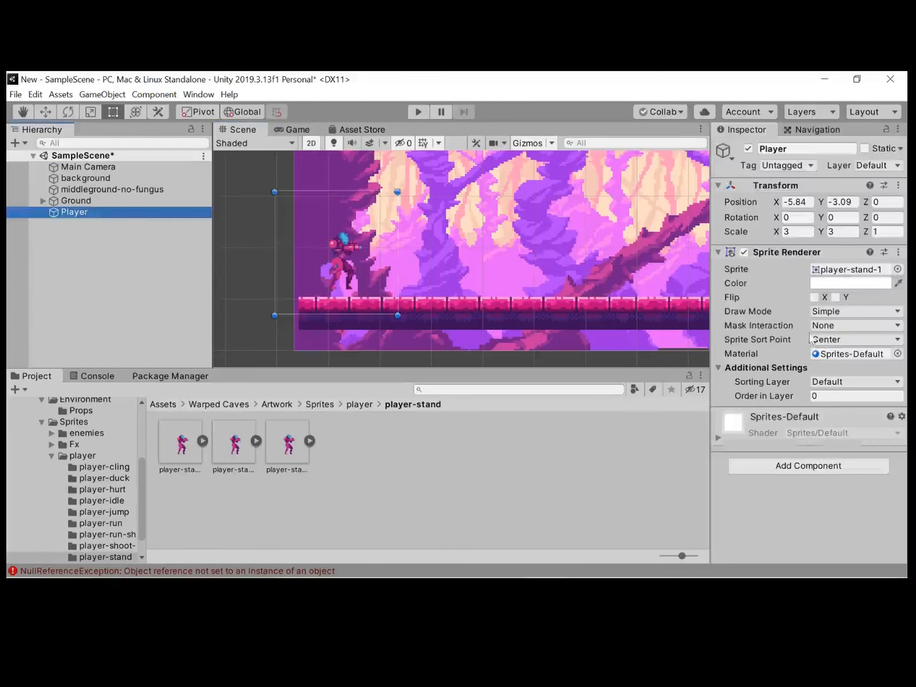
left_click(799, 466)
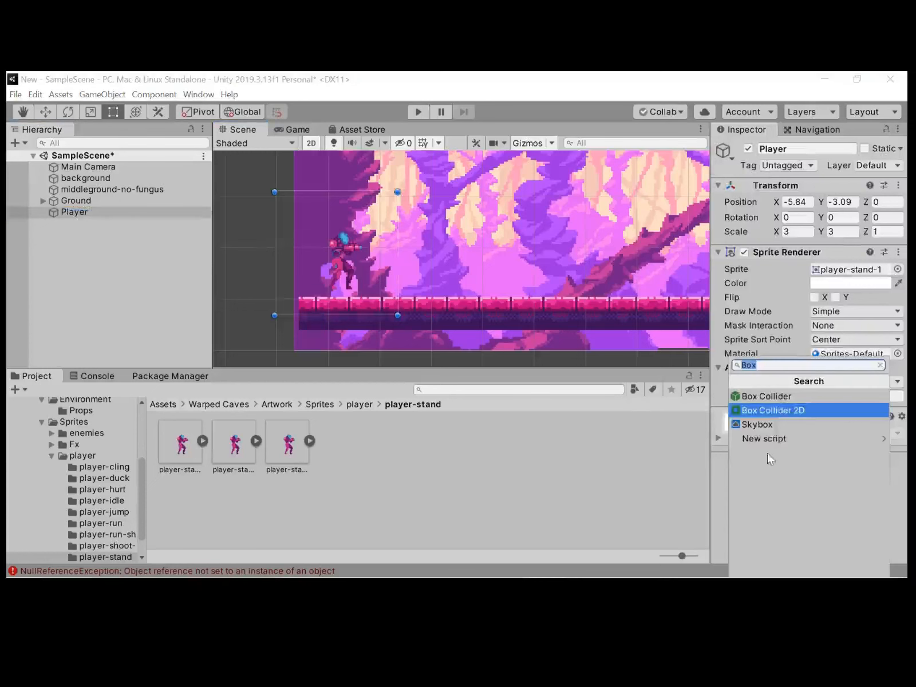
left_click(761, 410)
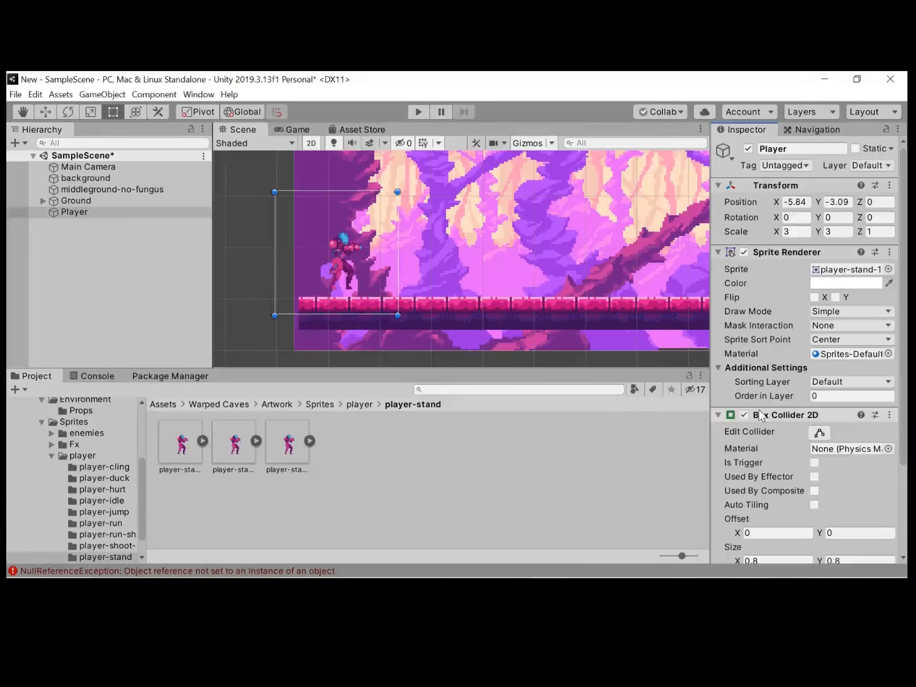
Add a Circle Collider 2D component to the Player.
scroll(853, 435, "down", 3)
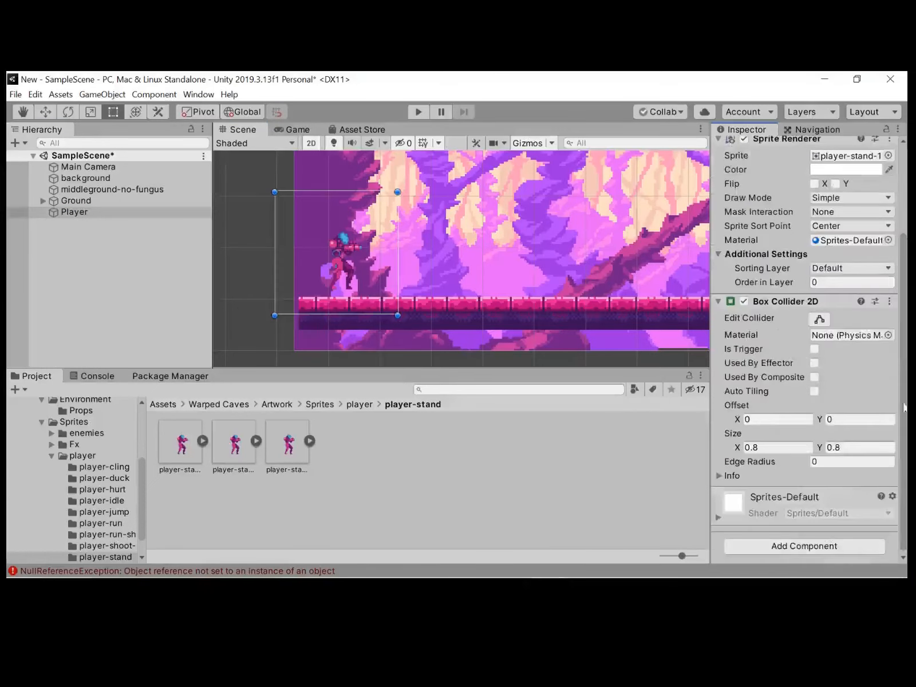
left_click(801, 545)
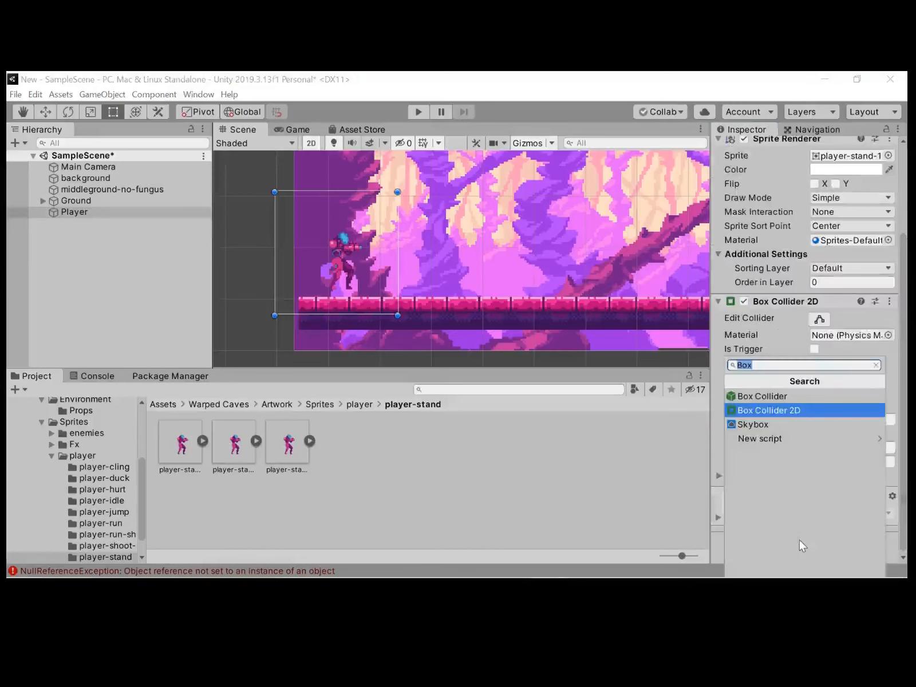
key("BackSpace")
type("Circle")
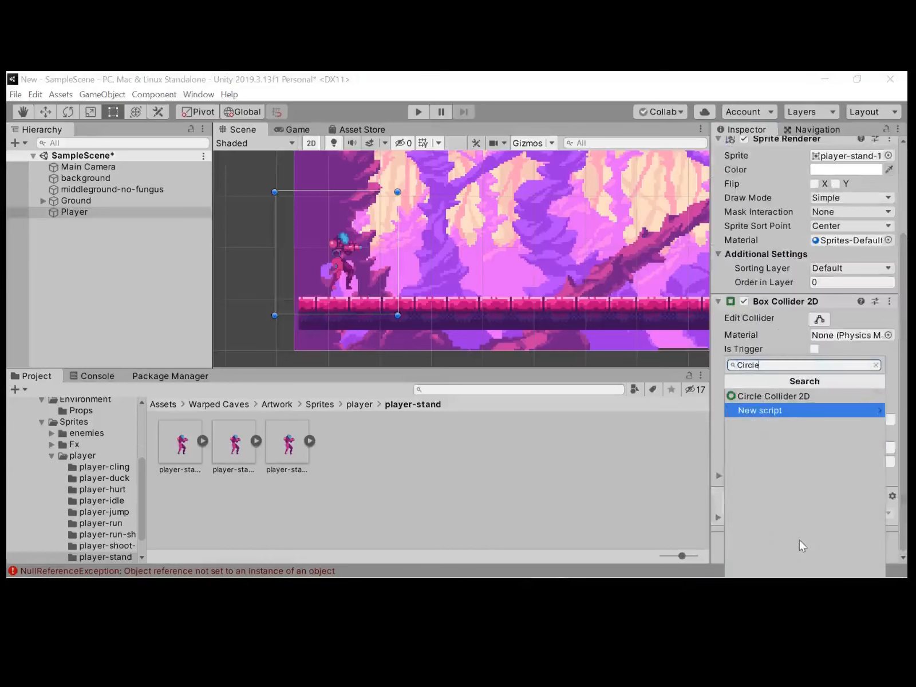
left_click(761, 397)
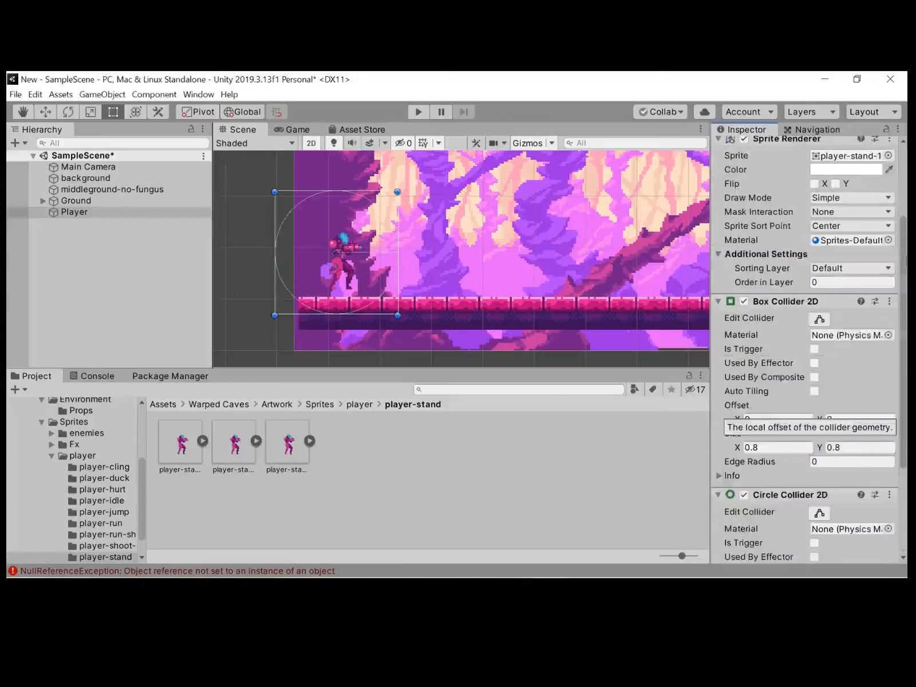
Collapse the Player's box and circle collider settings and add a Rigidbody 2D component.
left_click_drag(904, 262, 904, 335)
left_click(719, 185)
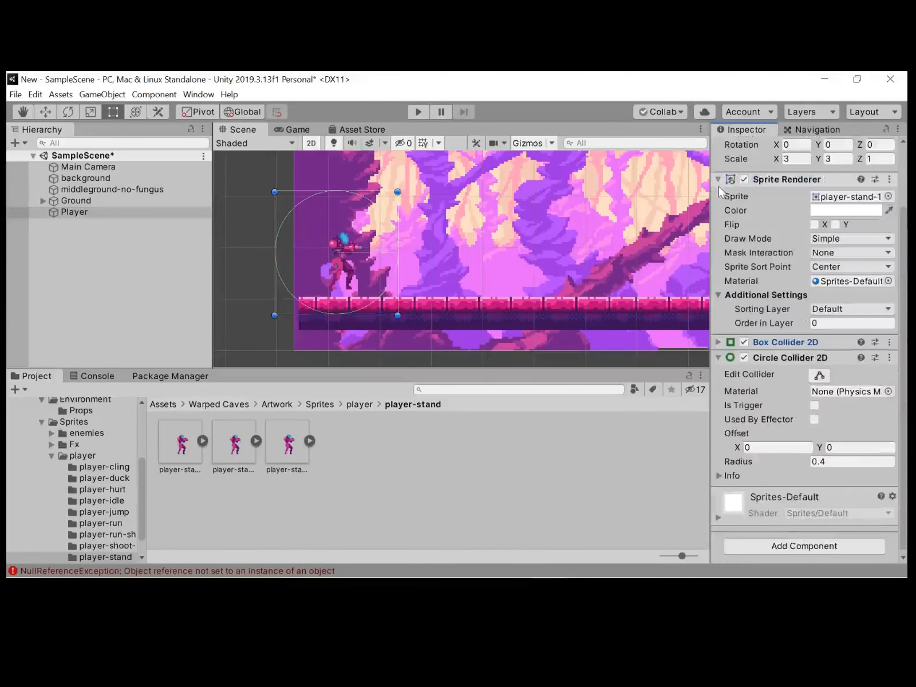
left_click(719, 357)
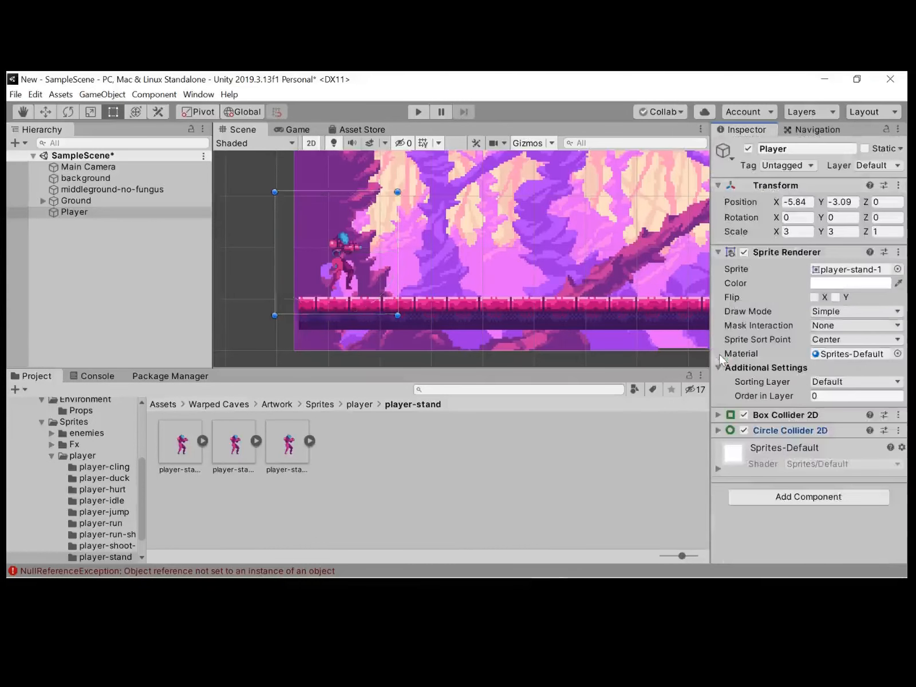
left_click(750, 496)
key("BackSpace")
type("R")
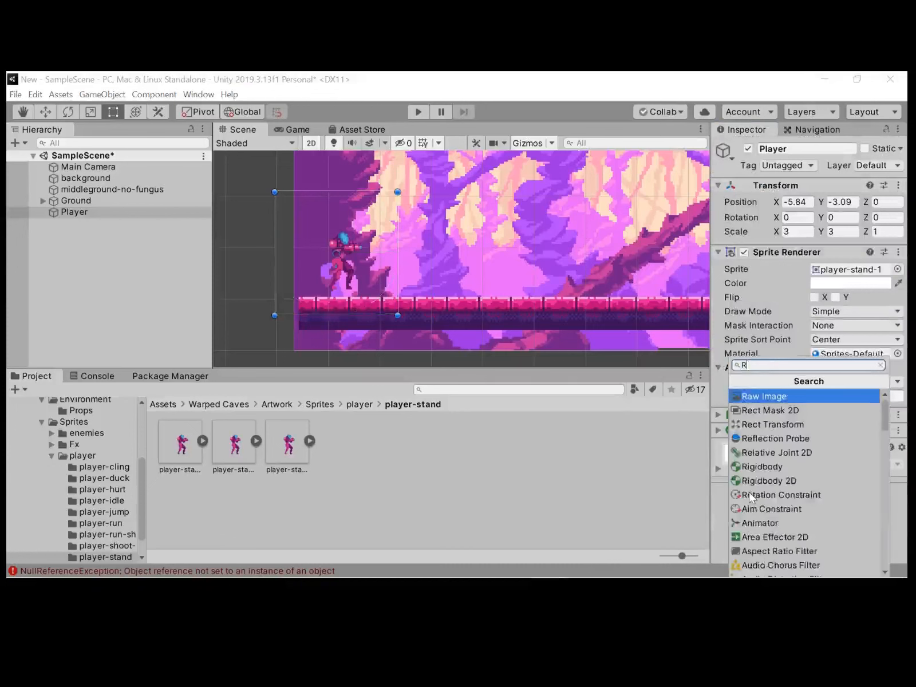
type("igid")
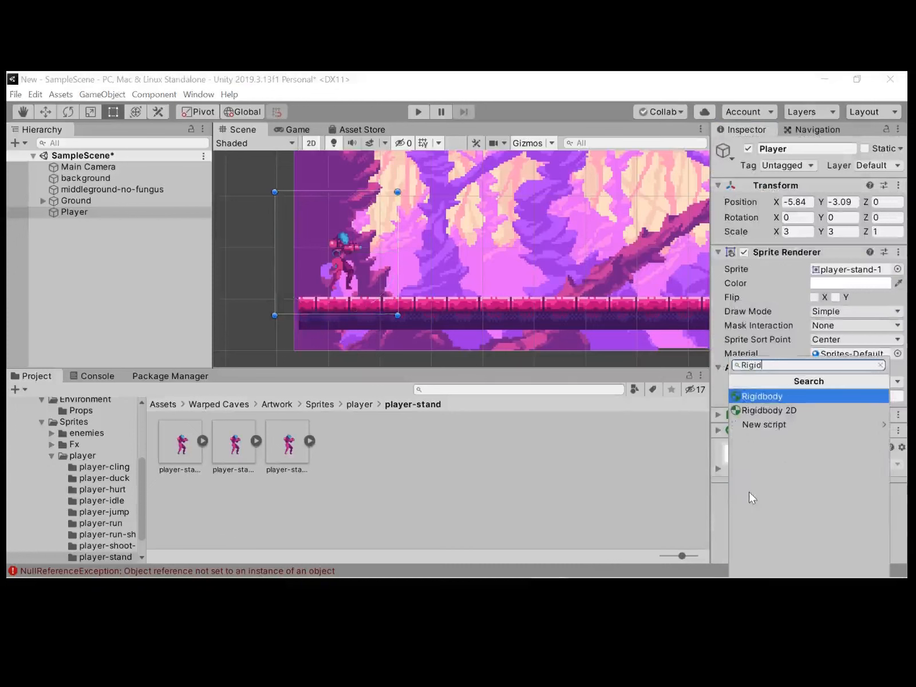
type("body")
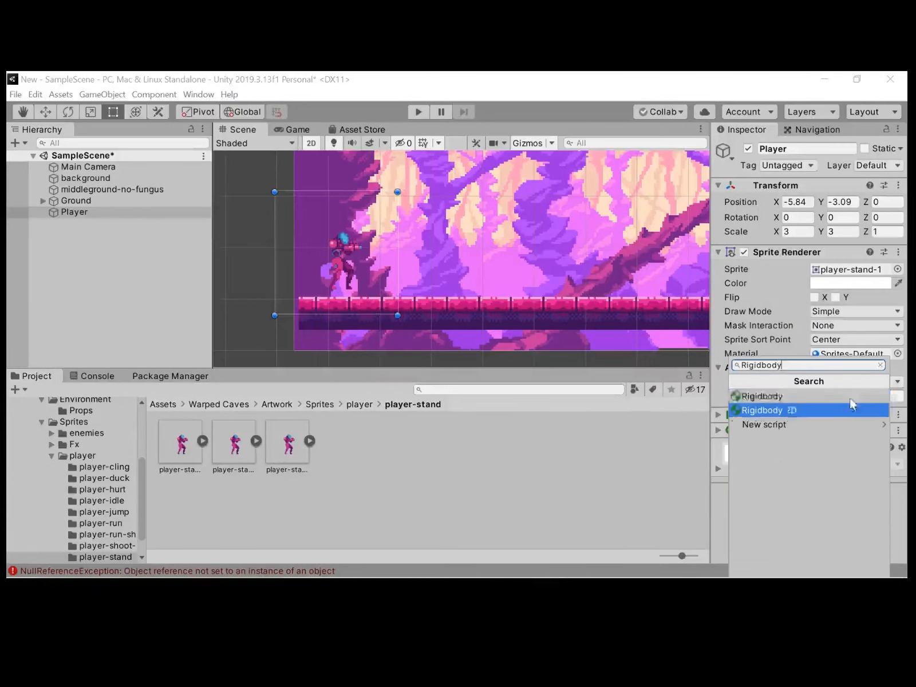
left_click(824, 410)
scroll(902, 261, "down", 1)
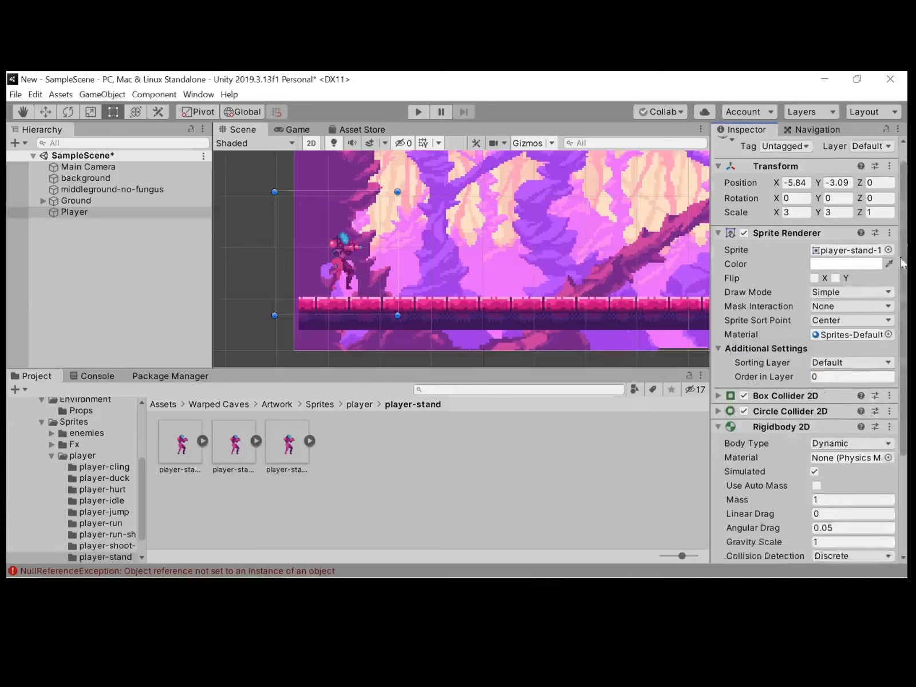
scroll(901, 261, "down", 3)
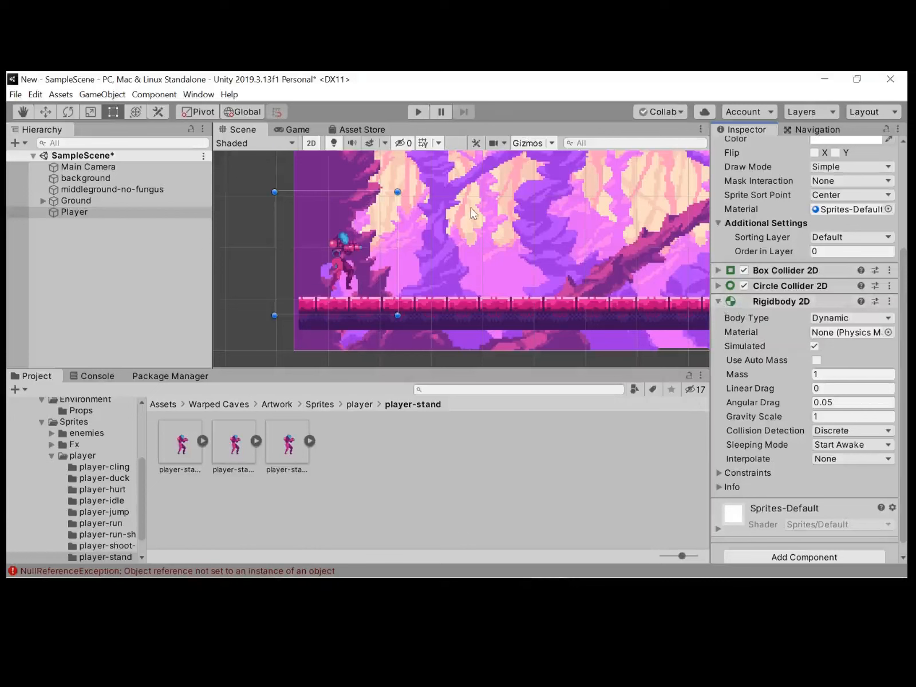
Start editing the Player's Box Collider 2D, setting its X size to 0.22 and X offset to 0.08.
scroll(471, 207, "up", 4)
scroll(470, 207, "down", 3)
middle_click_drag(470, 207, 491, 198)
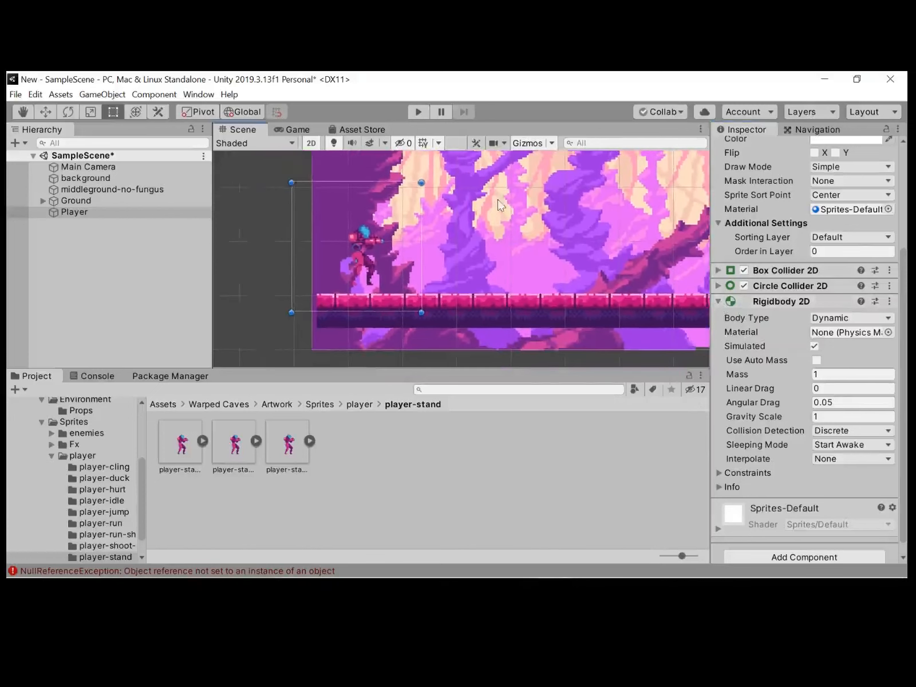
left_click(687, 320)
left_click(189, 213)
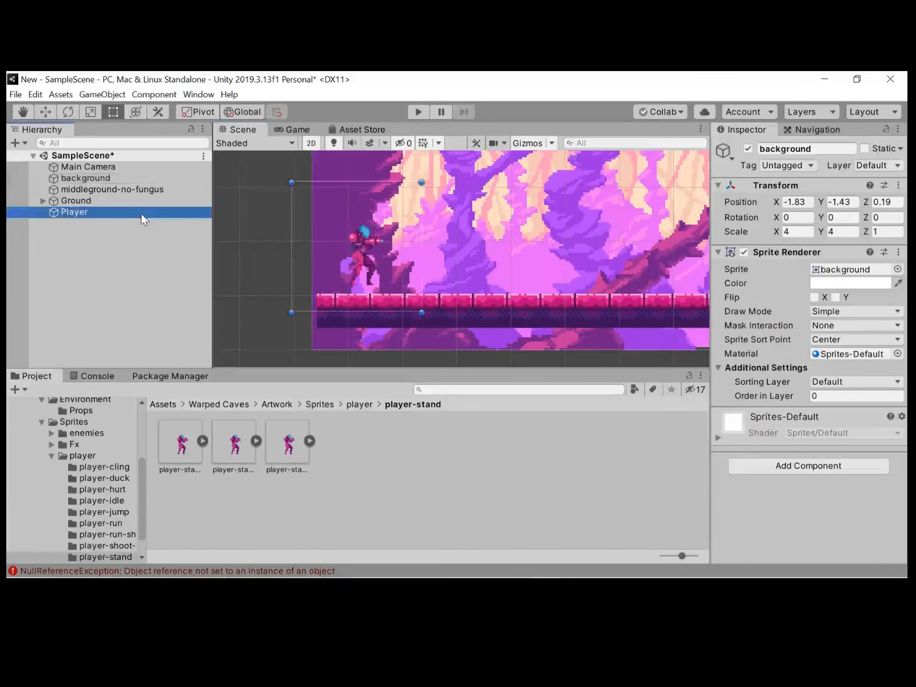
scroll(802, 343, "down", 2)
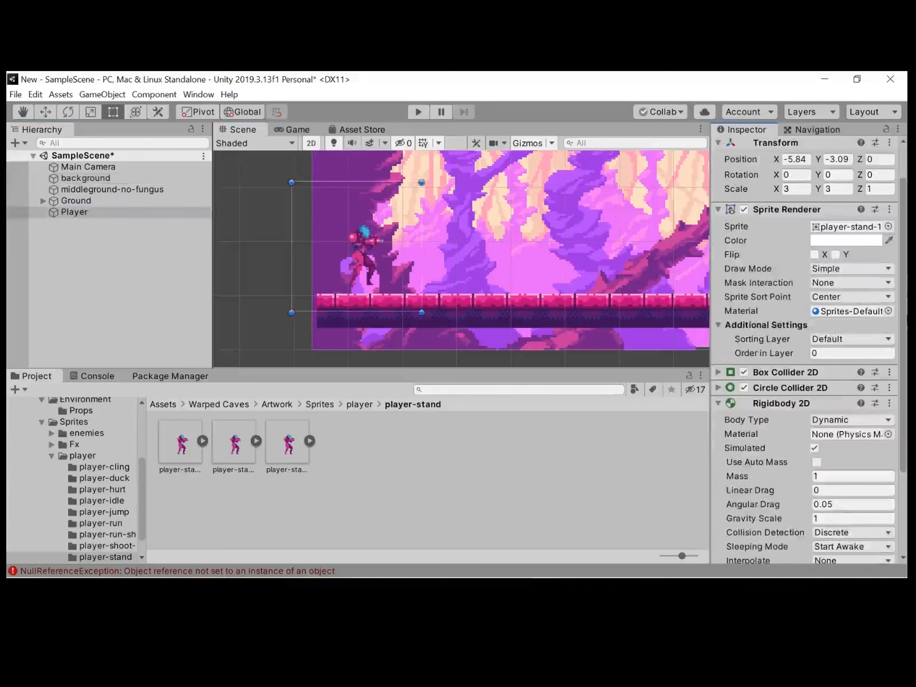
left_click(761, 373)
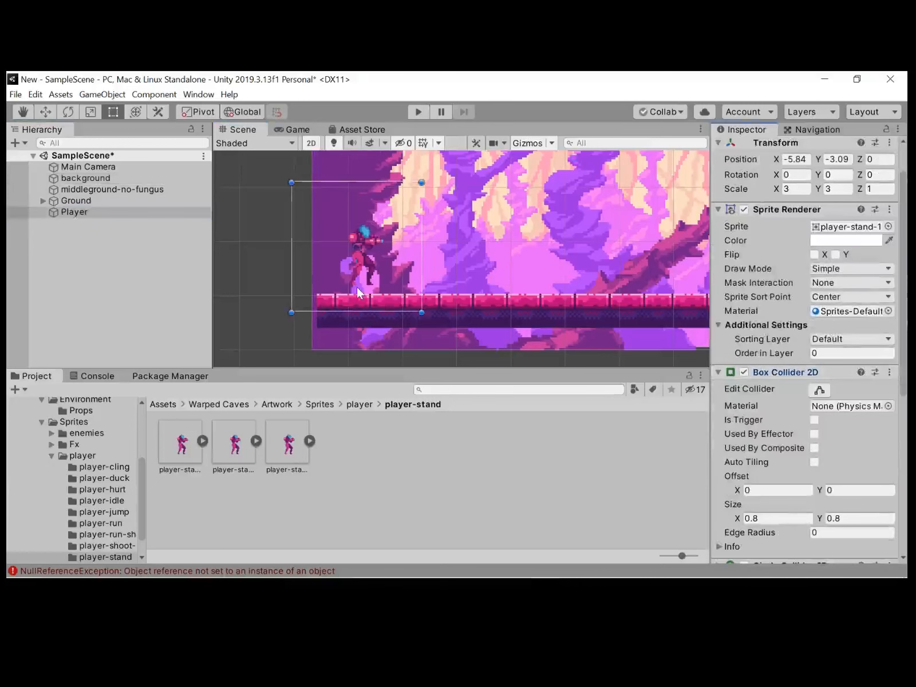
scroll(356, 287, "up", 1)
middle_click_drag(356, 287, 435, 314)
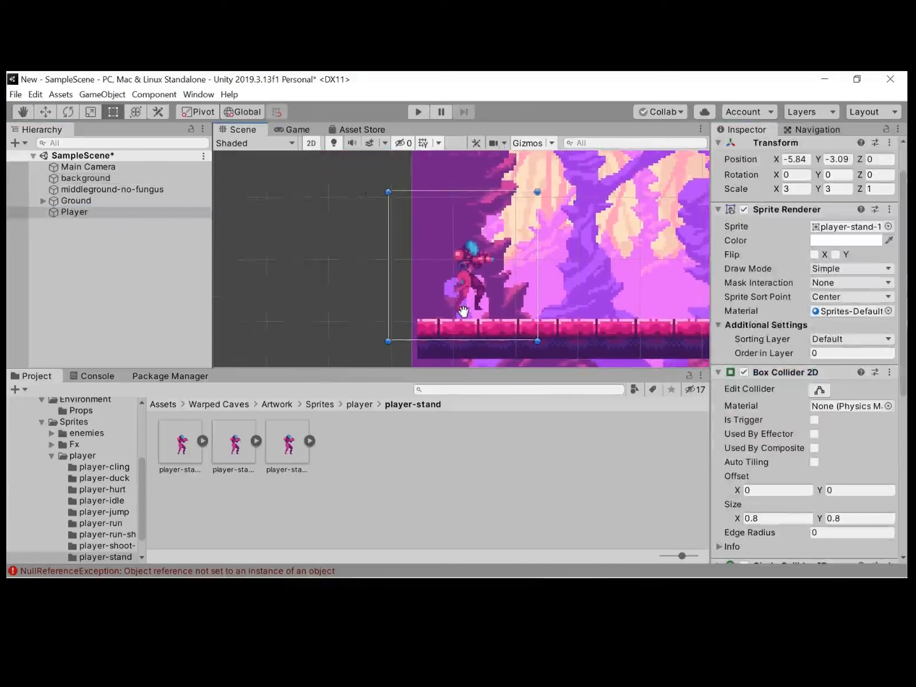
left_click(820, 390)
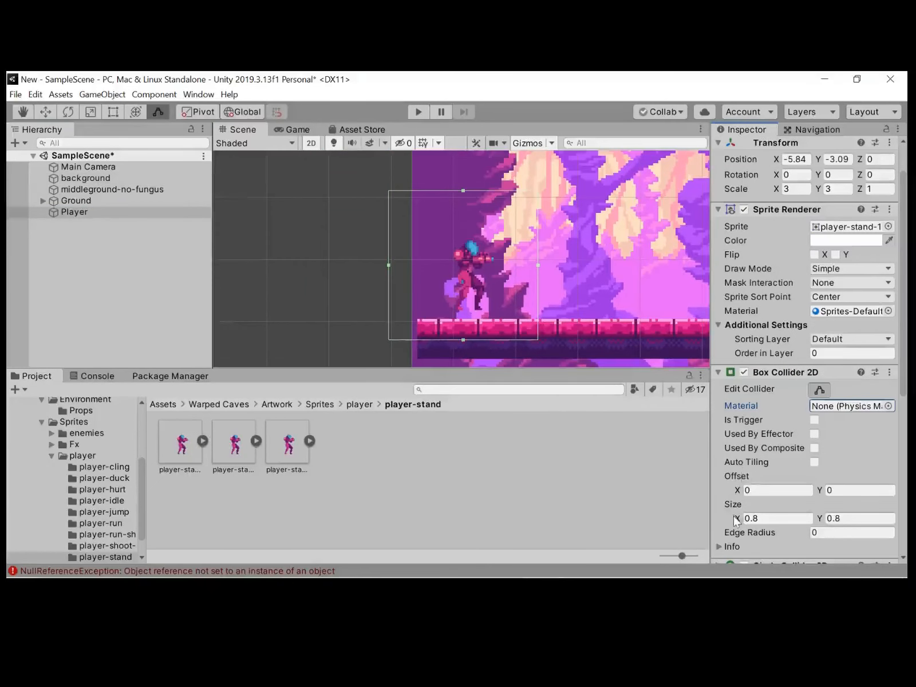
left_click_drag(738, 522, 736, 494)
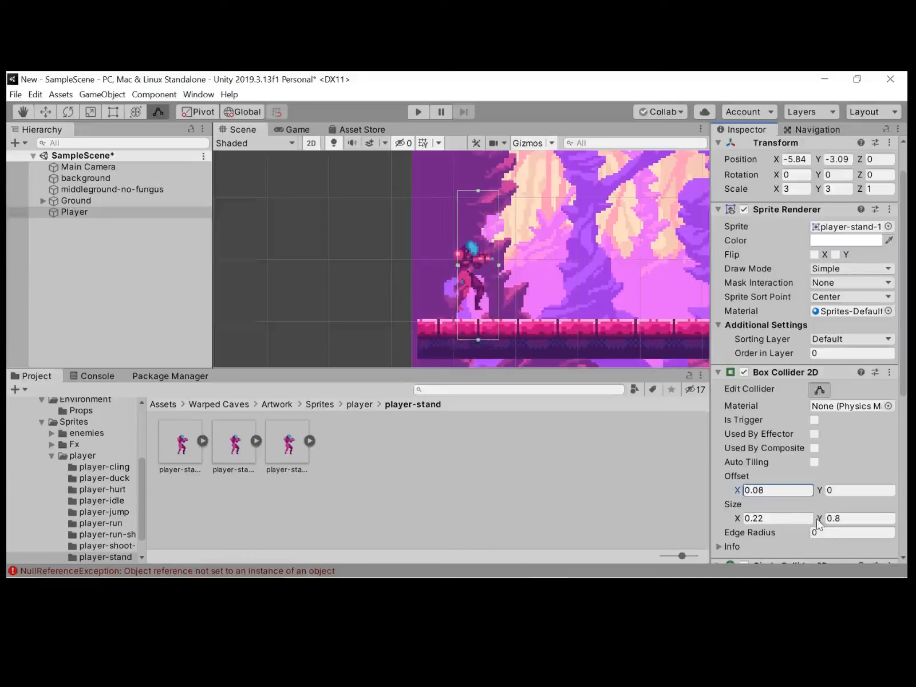
Fit the Box Collider 2D to the Player's upper body with Y size 0.2 and offset X 0.05, Y 0.03, and finish editing it.
left_click_drag(818, 518, 811, 527)
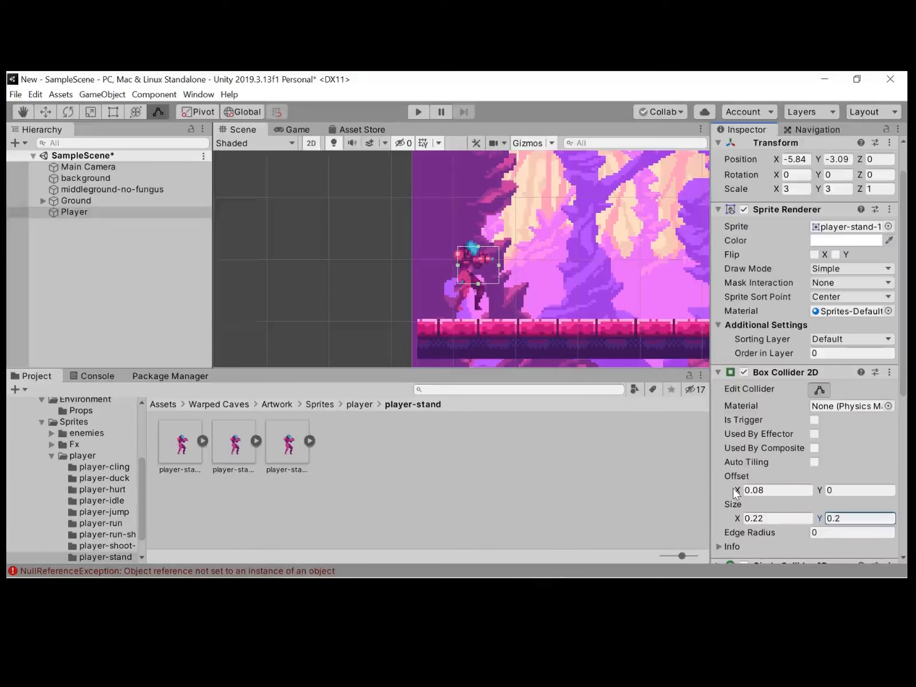
left_click_drag(733, 488, 733, 491)
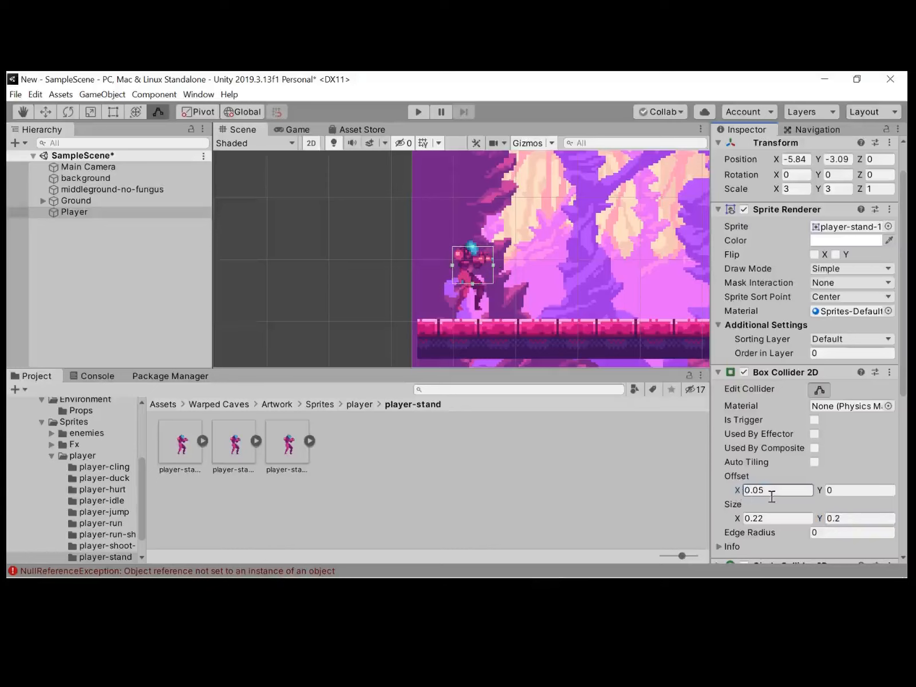
left_click(821, 491)
left_click_drag(820, 492, 824, 493)
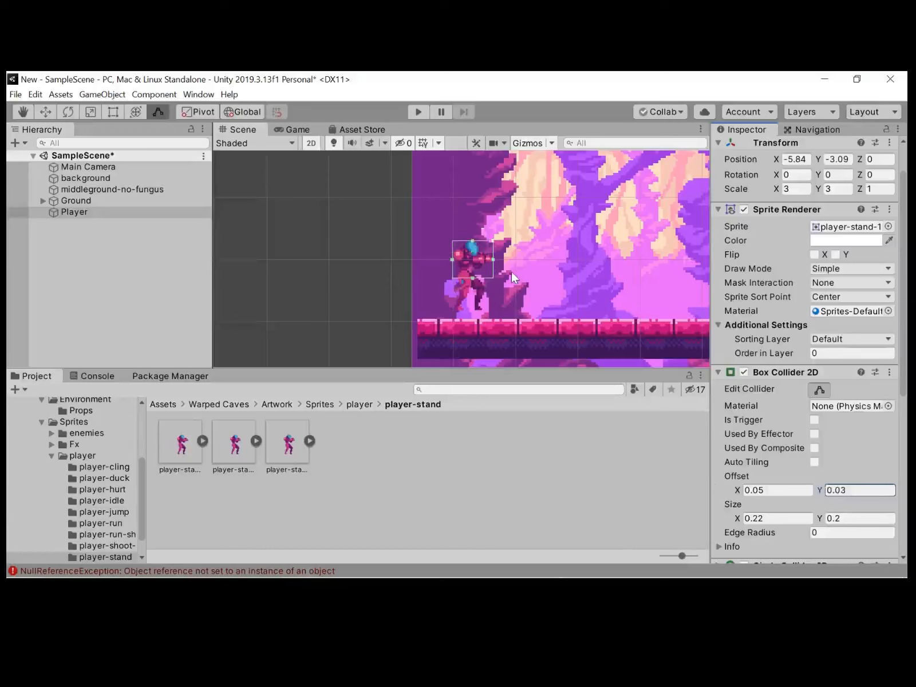
right_click(898, 212)
key("Escape")
left_click(821, 389)
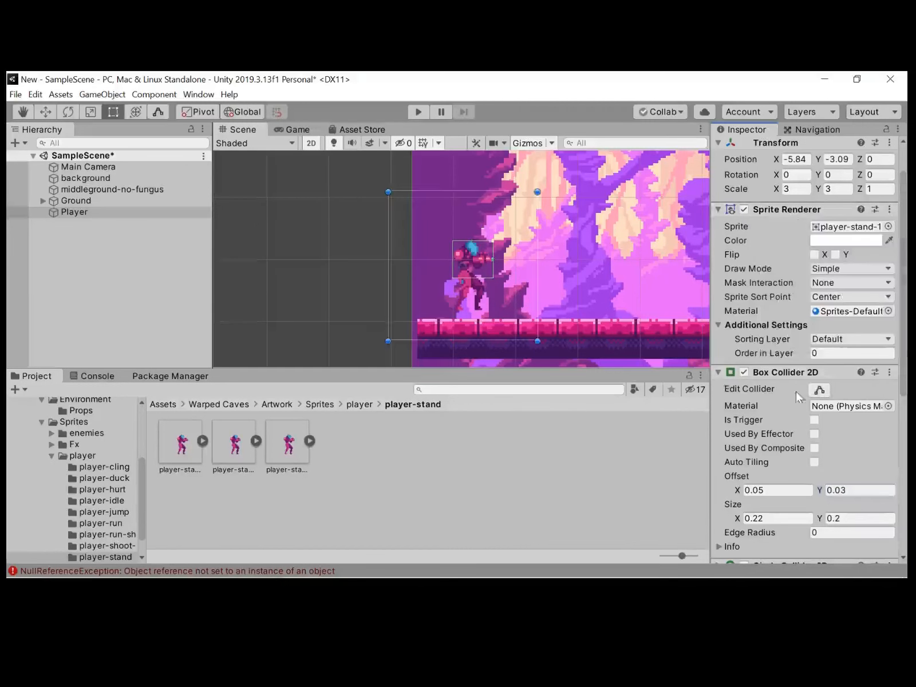
left_click(718, 372)
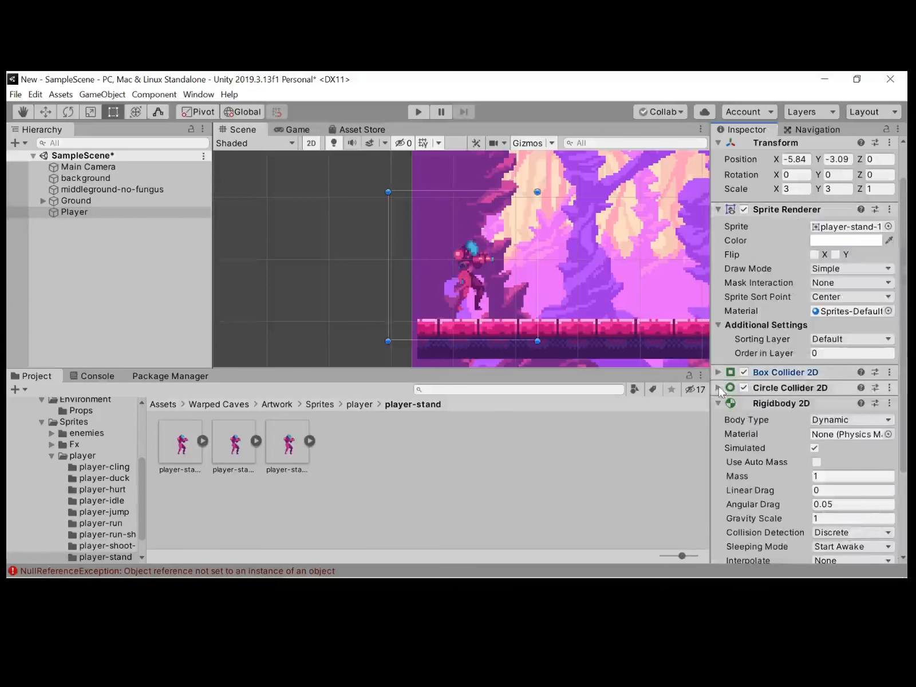
Edit the Player's Circle Collider 2D, setting its radius to 0.13 and its offset to X 0.06, Y -0.18.
left_click(718, 387)
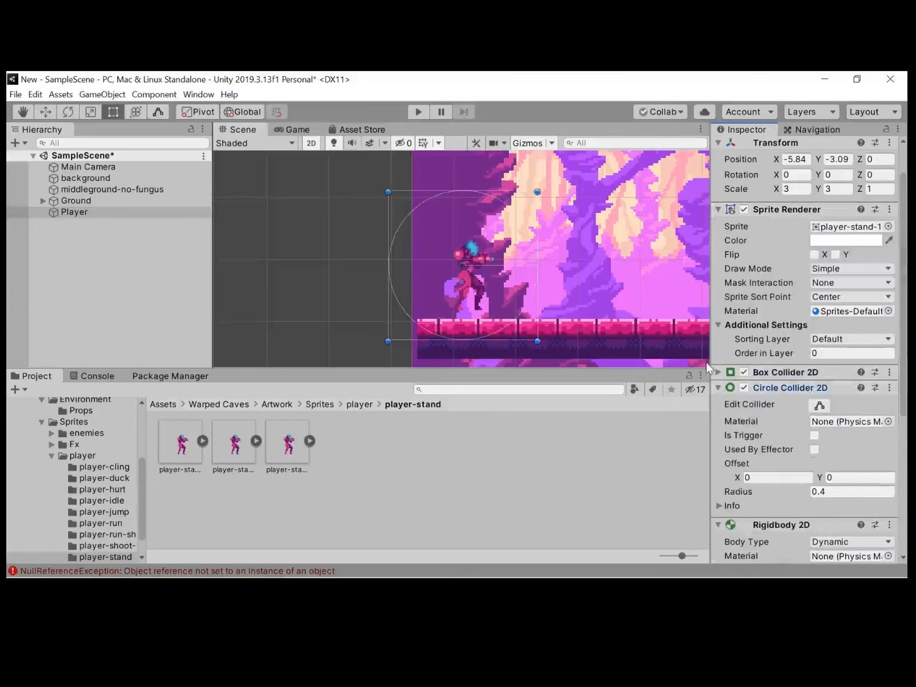
left_click(820, 405)
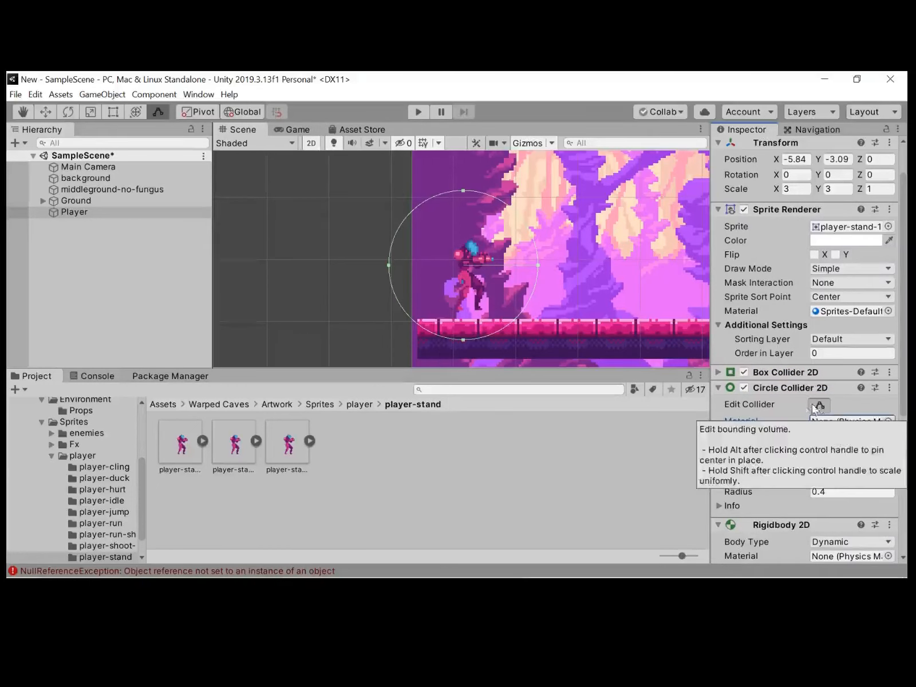
left_click_drag(796, 490, 746, 478)
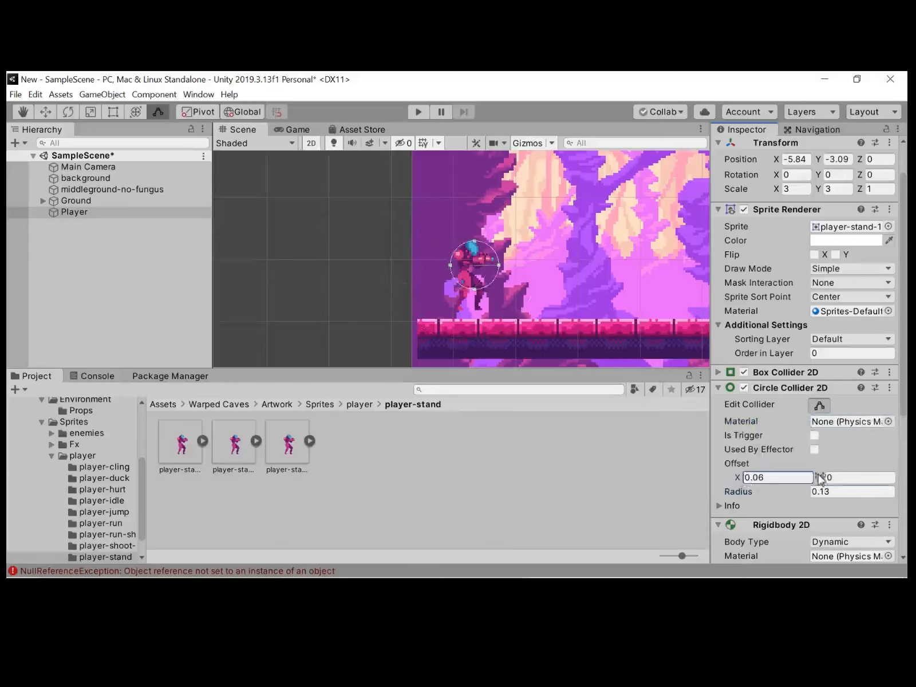
left_click_drag(820, 478, 821, 482)
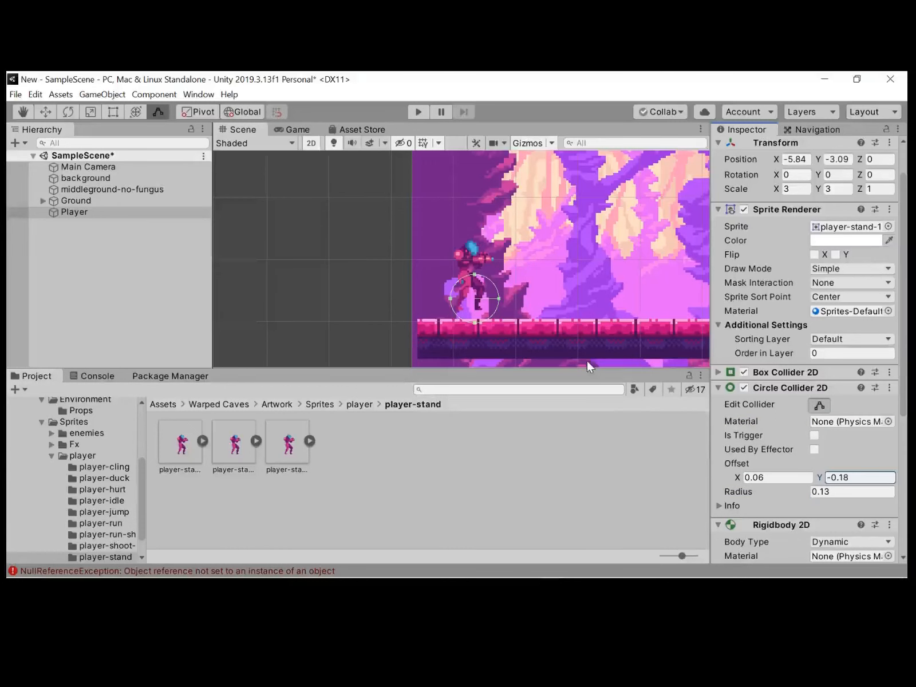
Show the box collider's outline and align the Circle Collider 2D beneath it with offset X 0.05, Y -0.12.
left_click(759, 373)
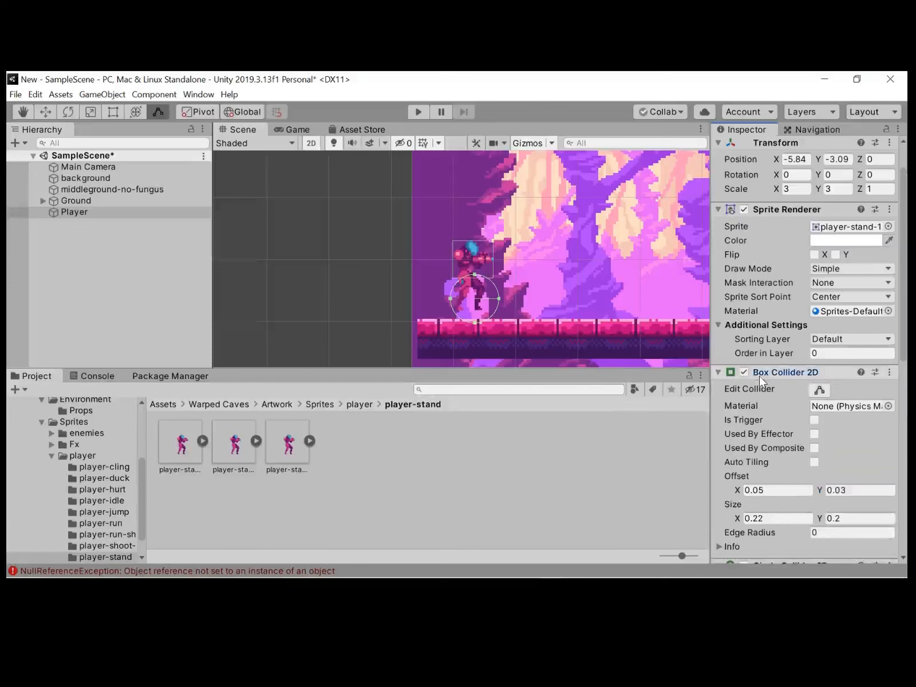
scroll(769, 273, "down", 4)
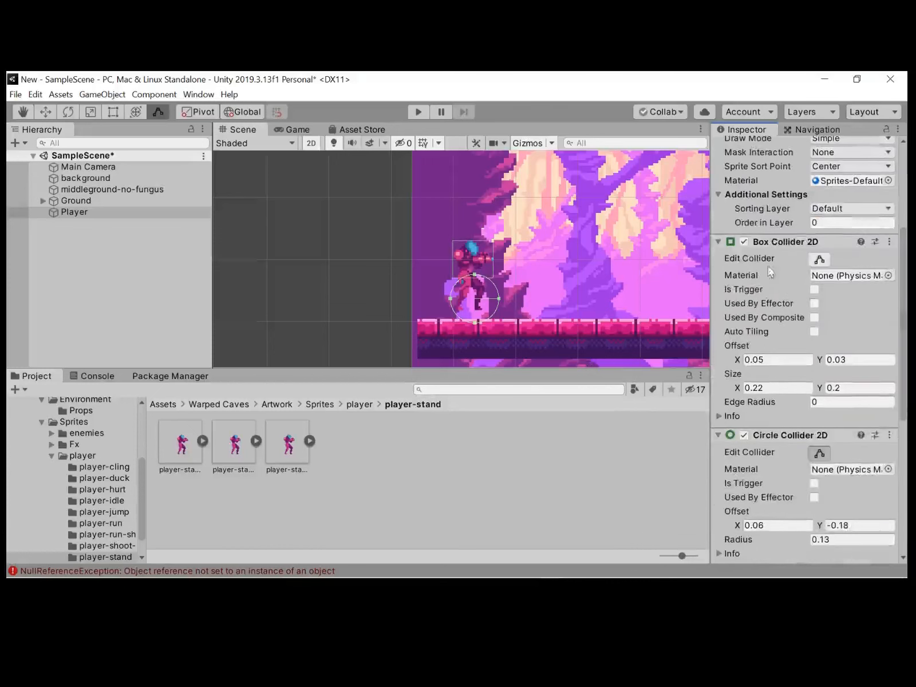
left_click(718, 241)
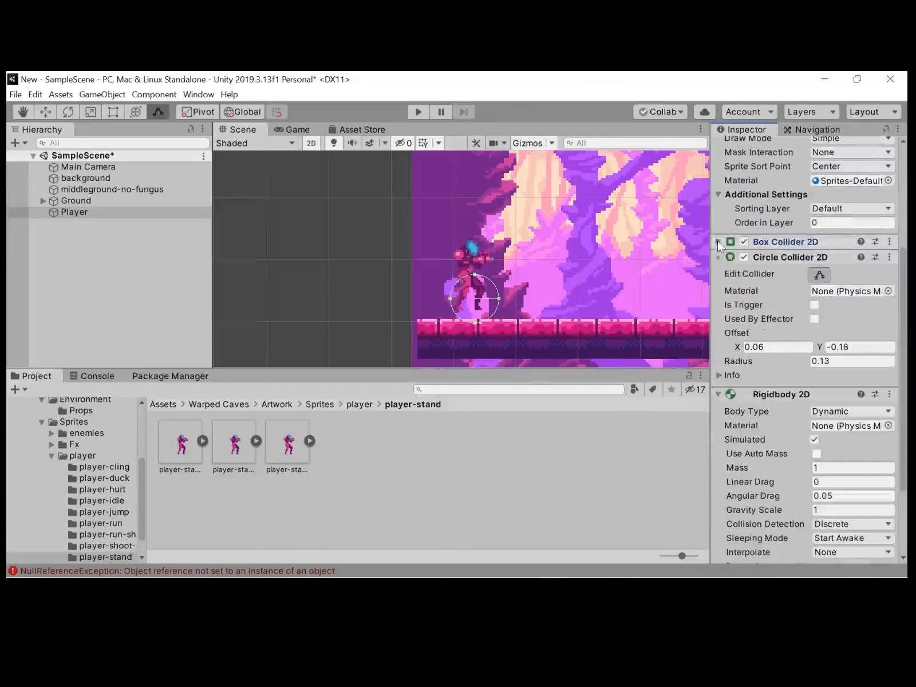
left_click(765, 242)
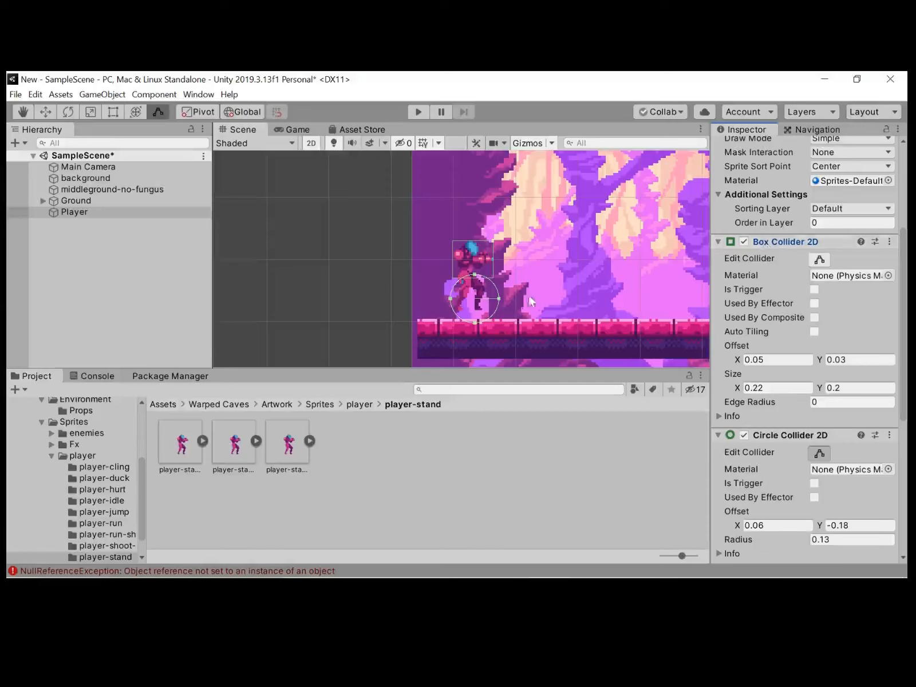
left_click(801, 469)
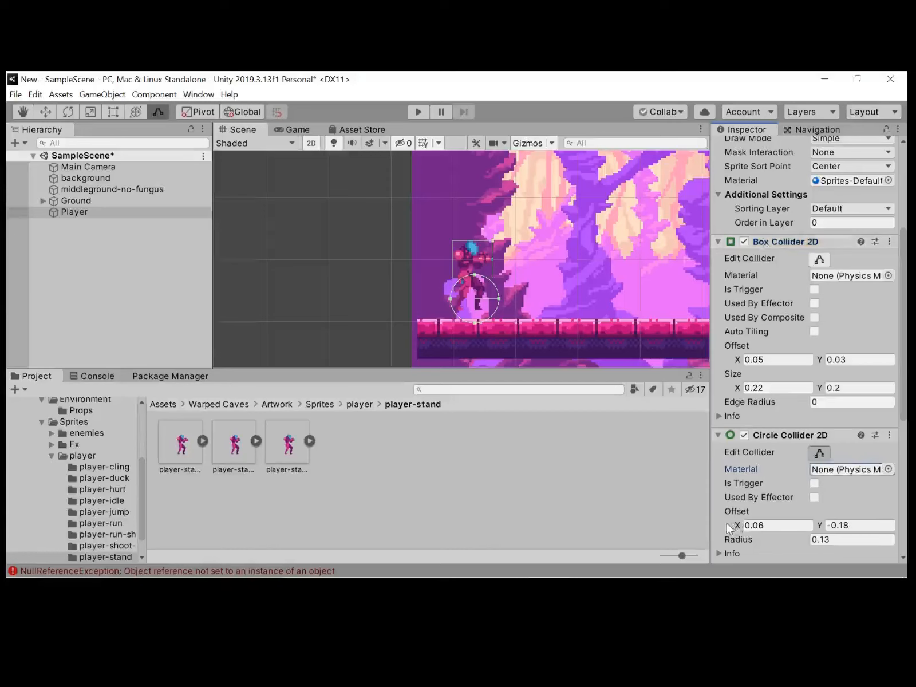
left_click_drag(723, 523, 736, 523)
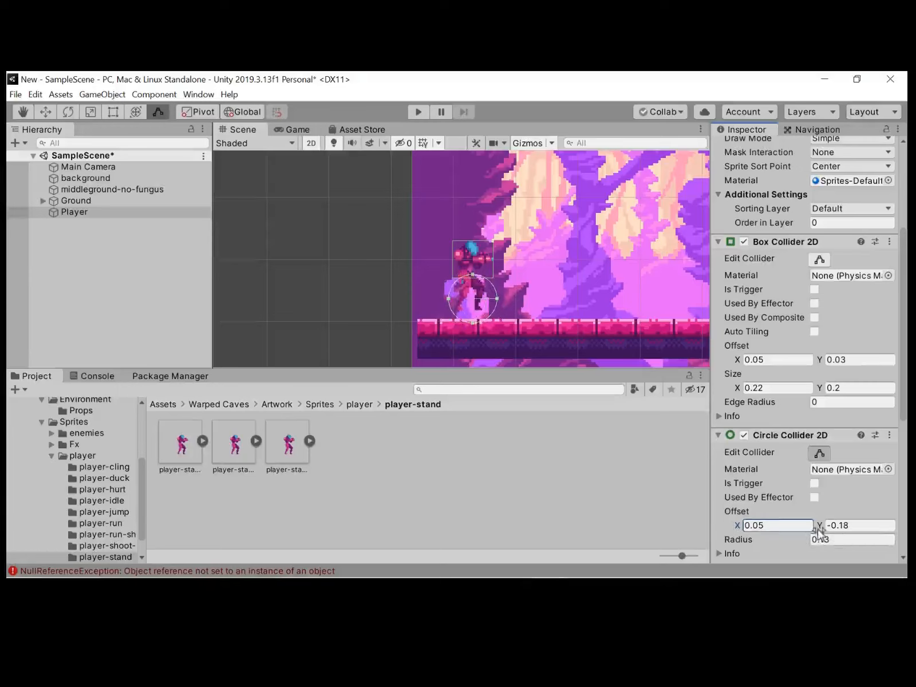
left_click_drag(818, 528, 784, 526)
scroll(473, 331, "up", 5)
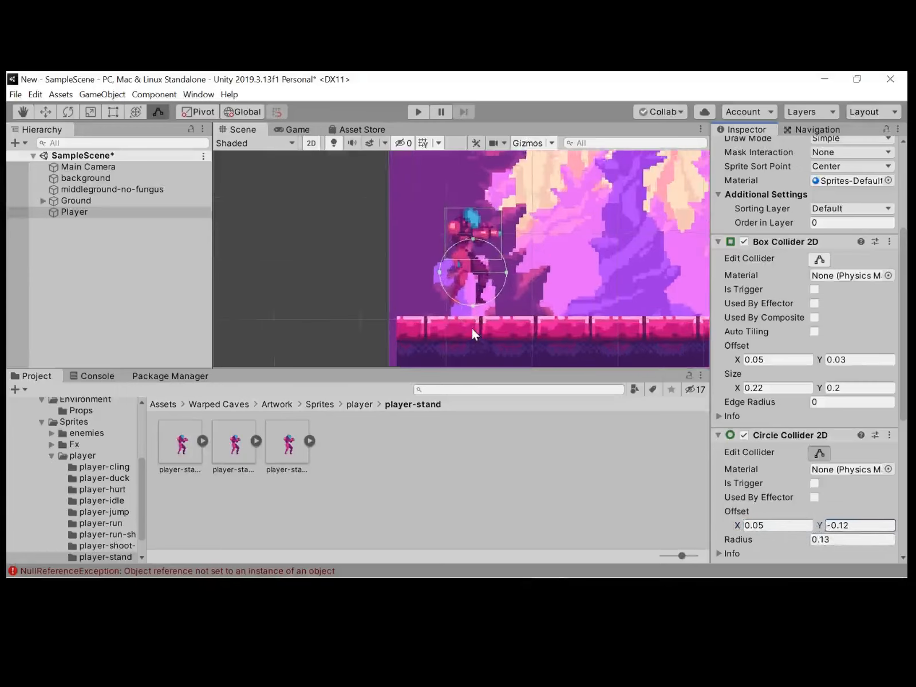
middle_click_drag(473, 331, 472, 351)
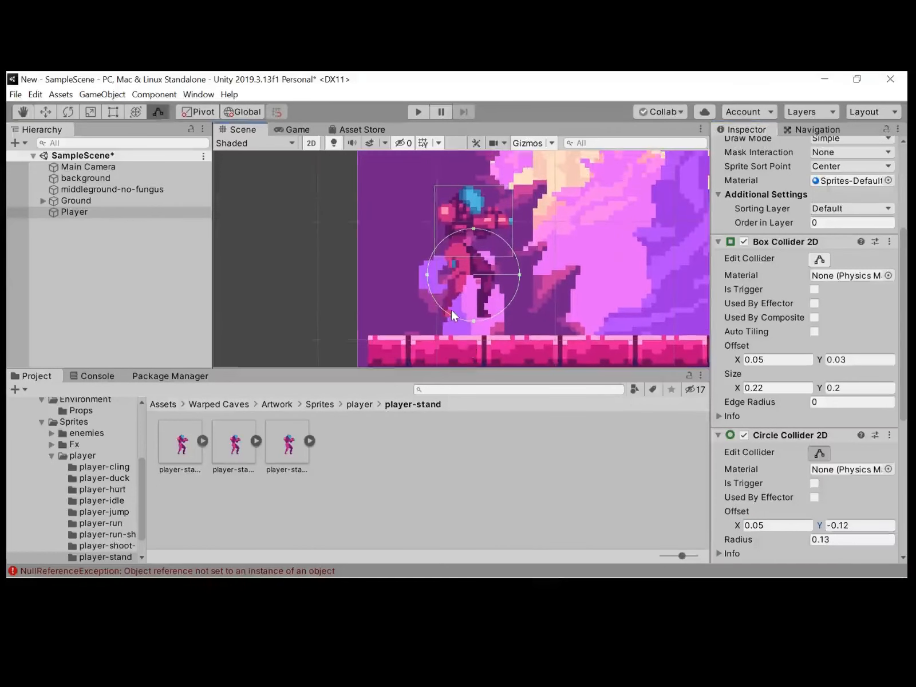
Lower the Player slightly to Y position -3.131 and set its Circle Collider 2D's Y offset to -0.11.
scroll(452, 309, "up", 3)
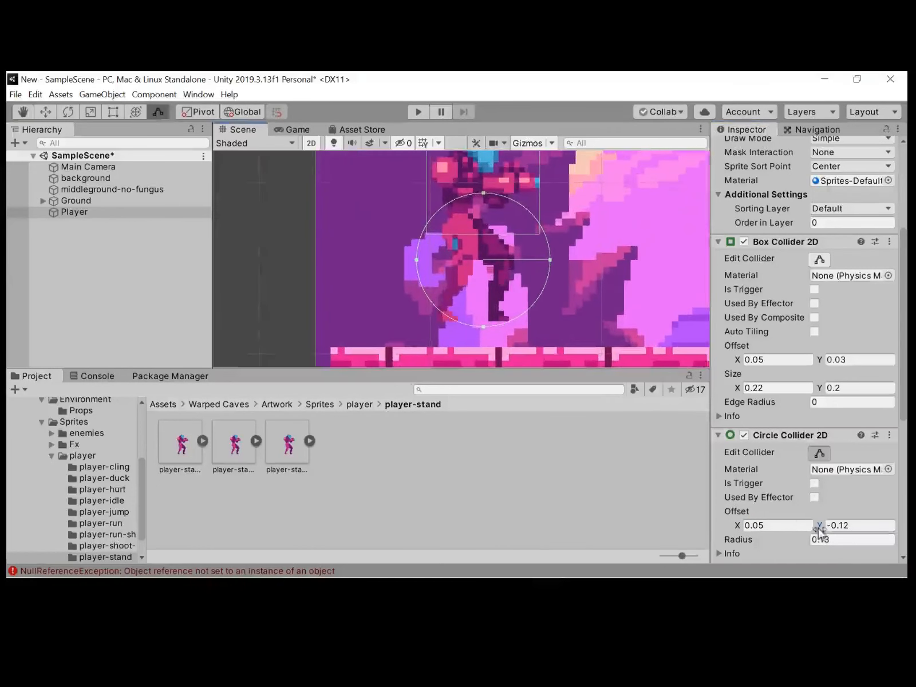
left_click_drag(819, 526, 820, 524)
left_click(45, 114)
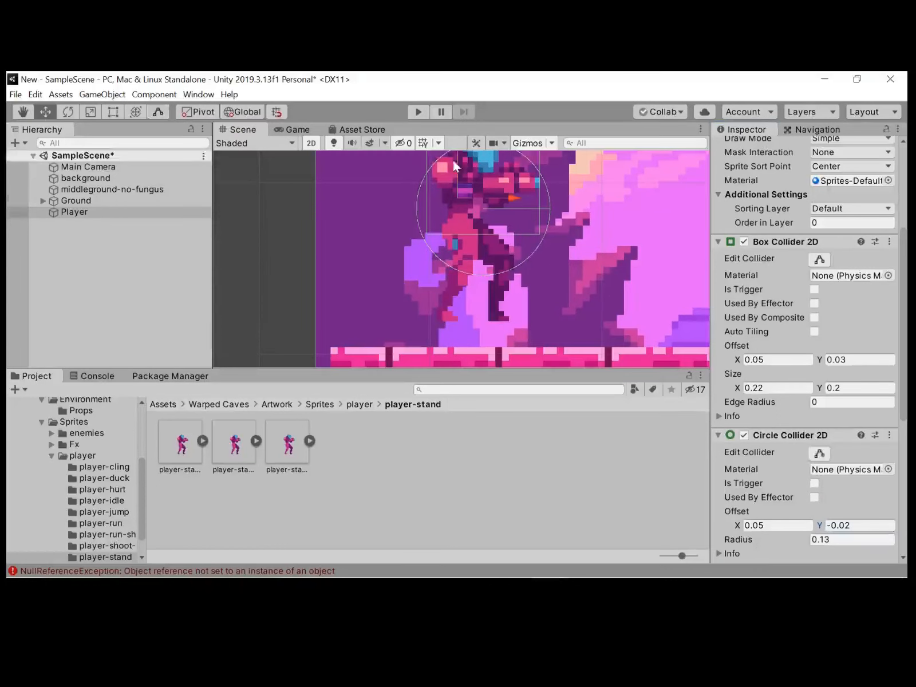
left_click_drag(457, 158, 455, 165)
left_click_drag(822, 526, 825, 527)
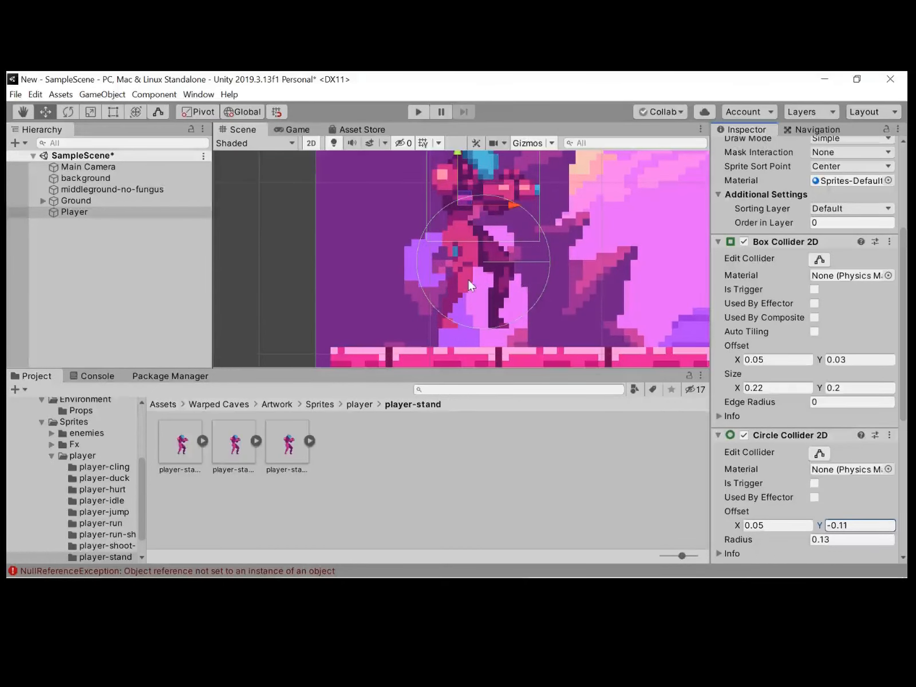
scroll(472, 314, "down", 5)
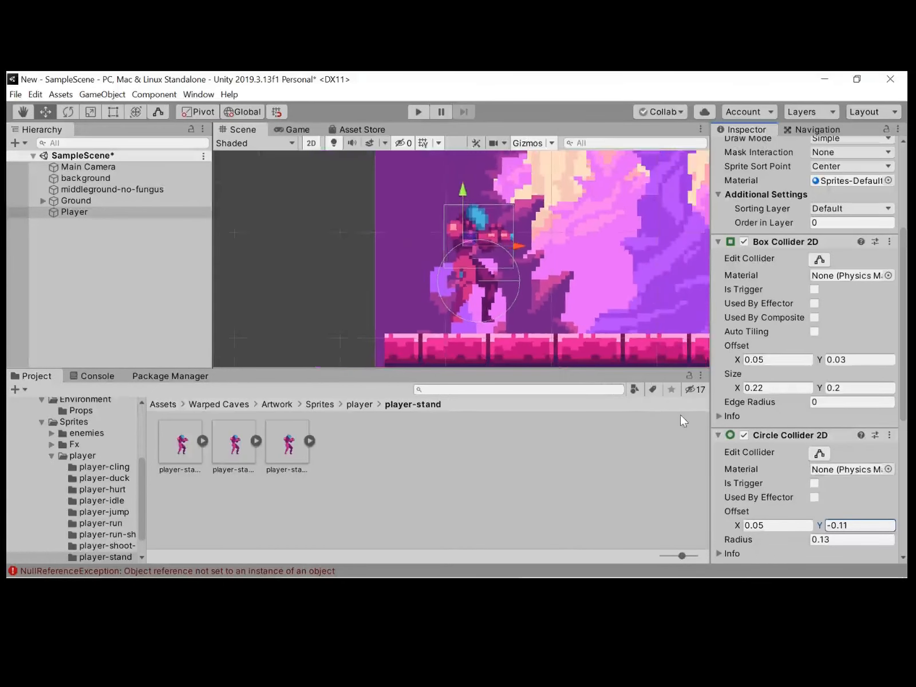
Collapse the Player's Box Collider 2D, Rigidbody 2D and Circle Collider 2D component settings.
left_click(718, 242)
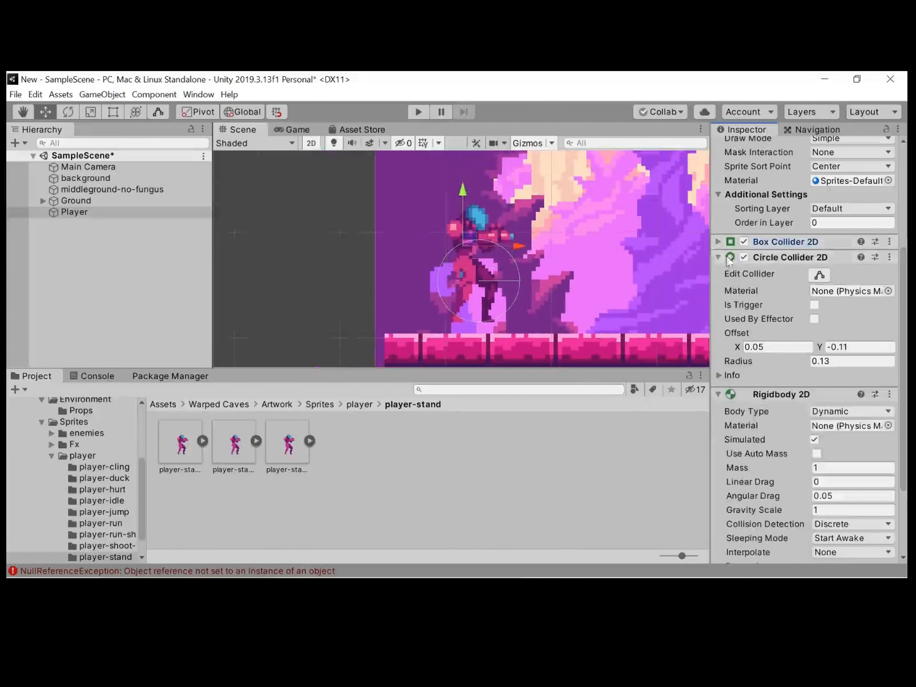
left_click(718, 394)
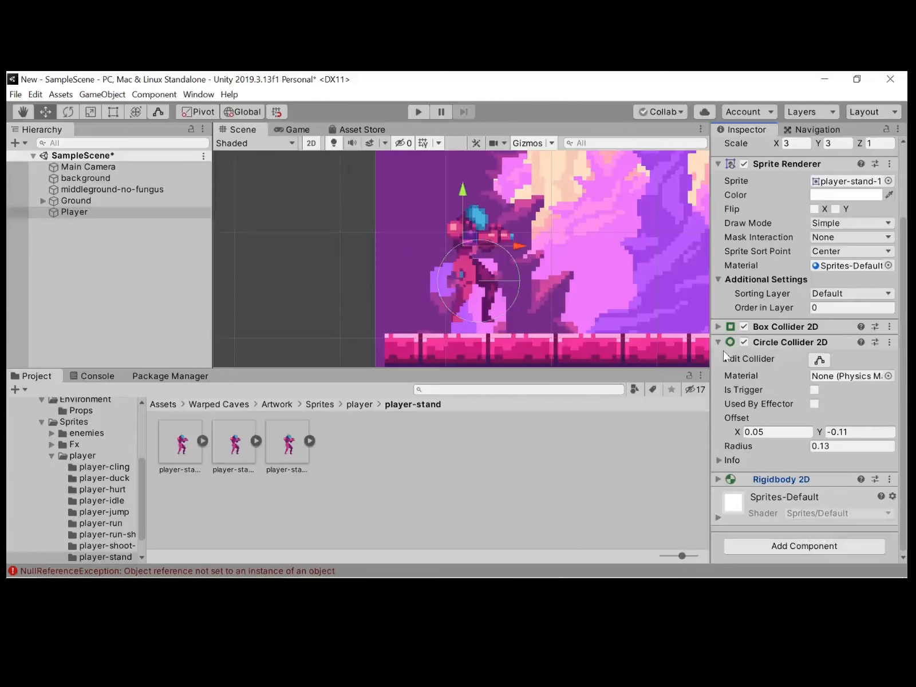
left_click(719, 343)
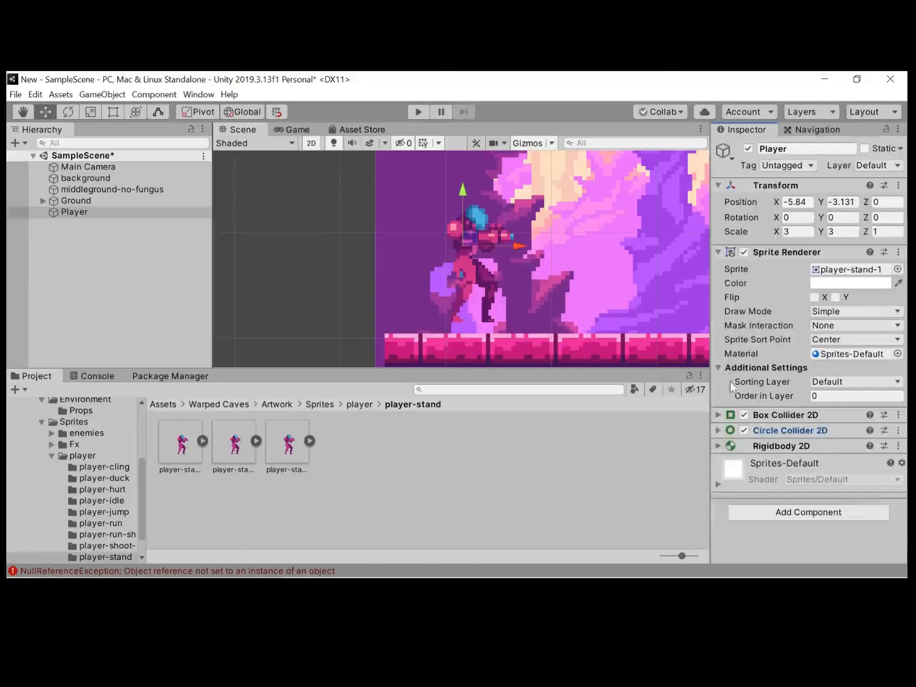
Freeze the Player's Z rotation in the constraints of its Rigidbody 2D.
left_click(722, 445)
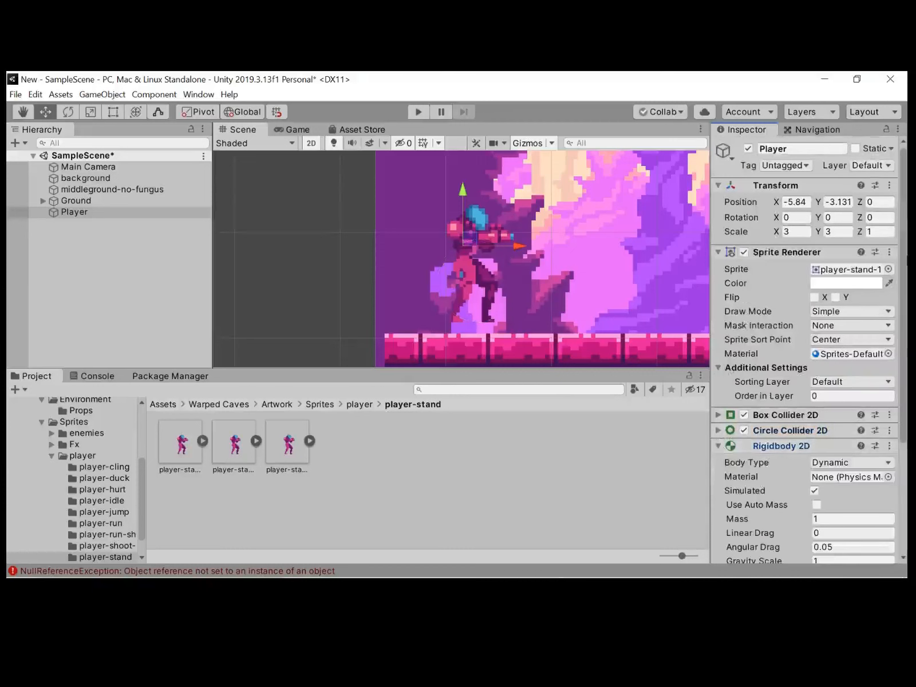
scroll(804, 400, "down", 5)
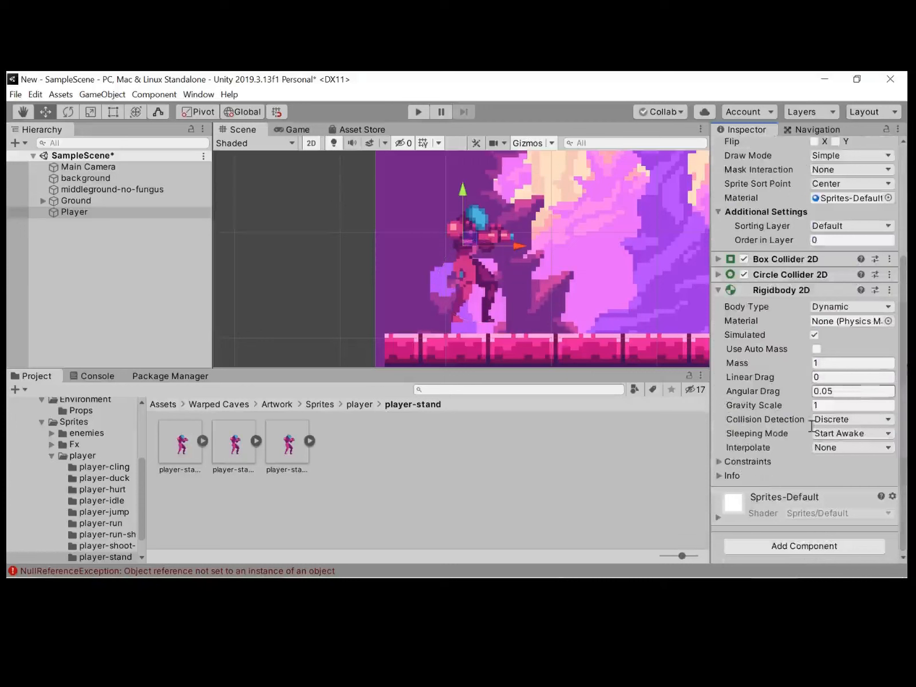
left_click(719, 476)
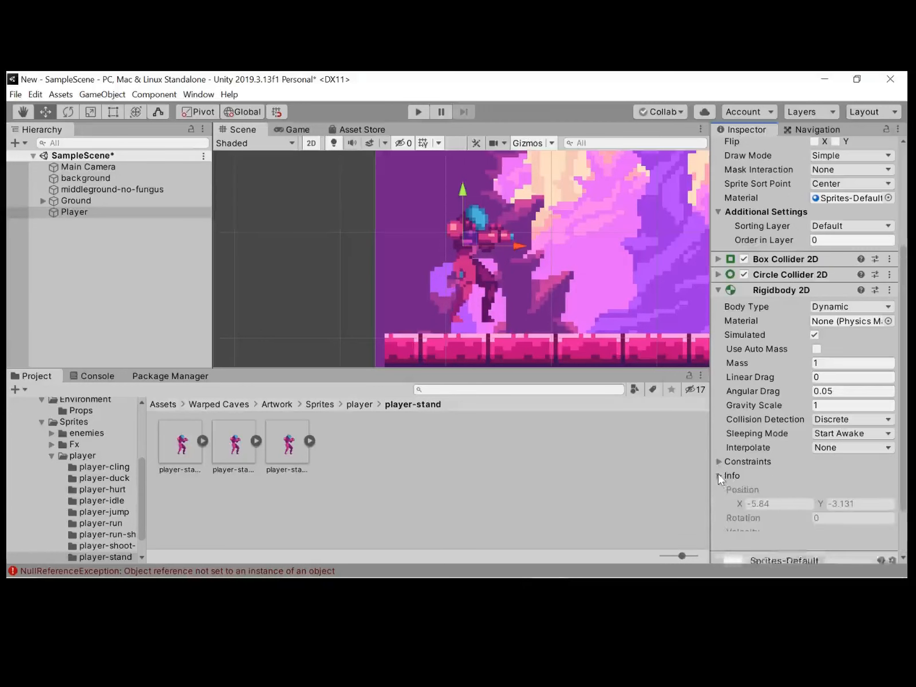
left_click(719, 477)
left_click(719, 462)
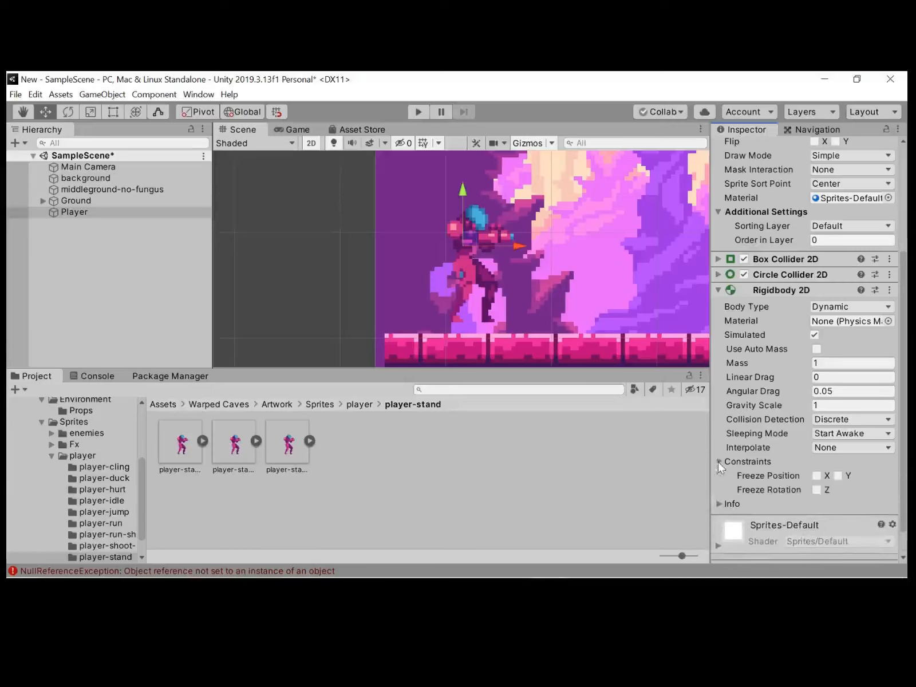
left_click(815, 490)
scroll(315, 227, "down", 3)
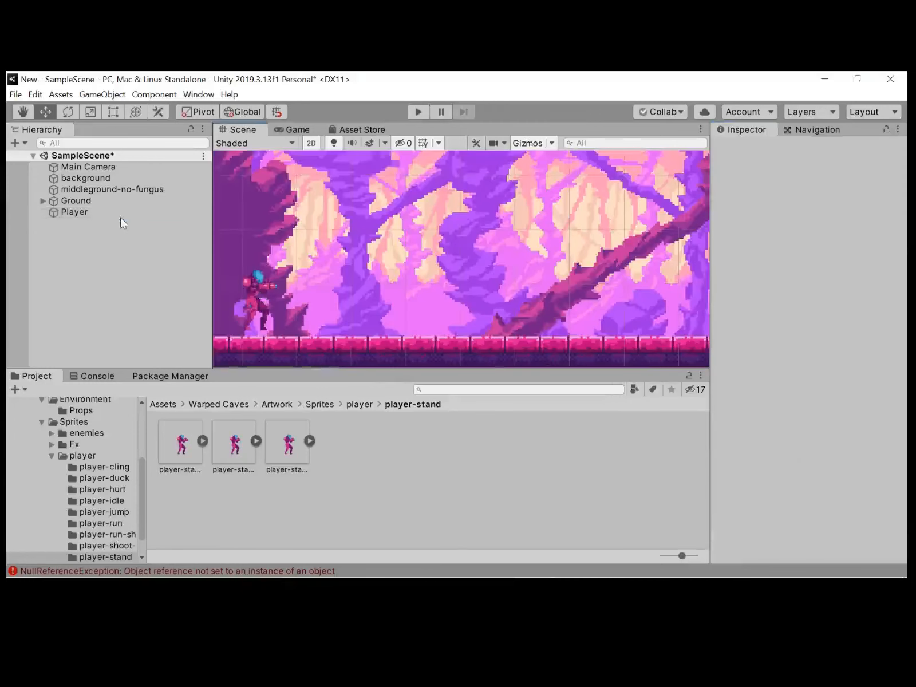
Switch the project's build platform to Android and close the build settings.
left_click(117, 214)
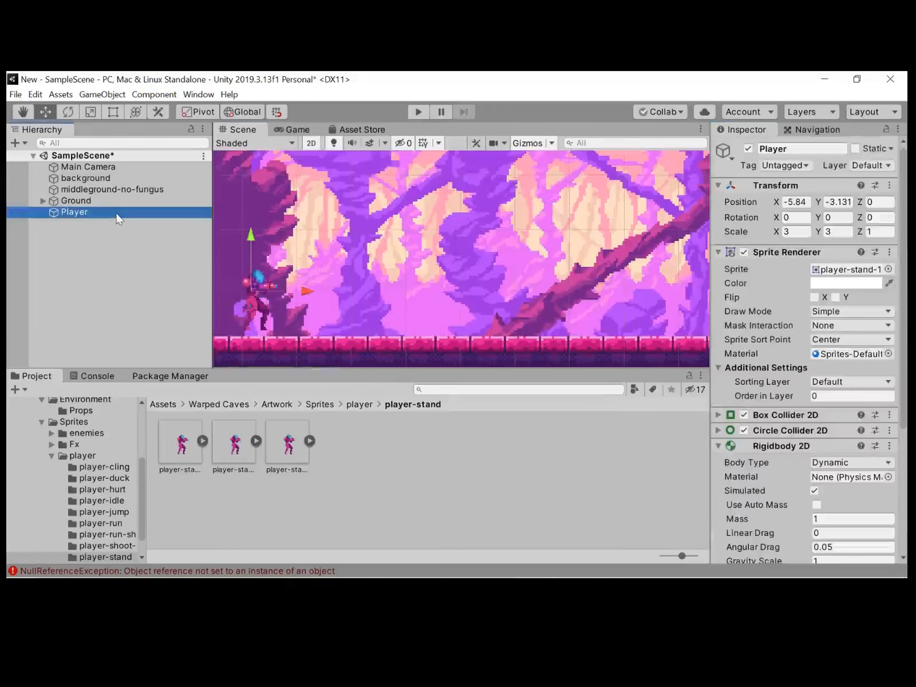
left_click(15, 94)
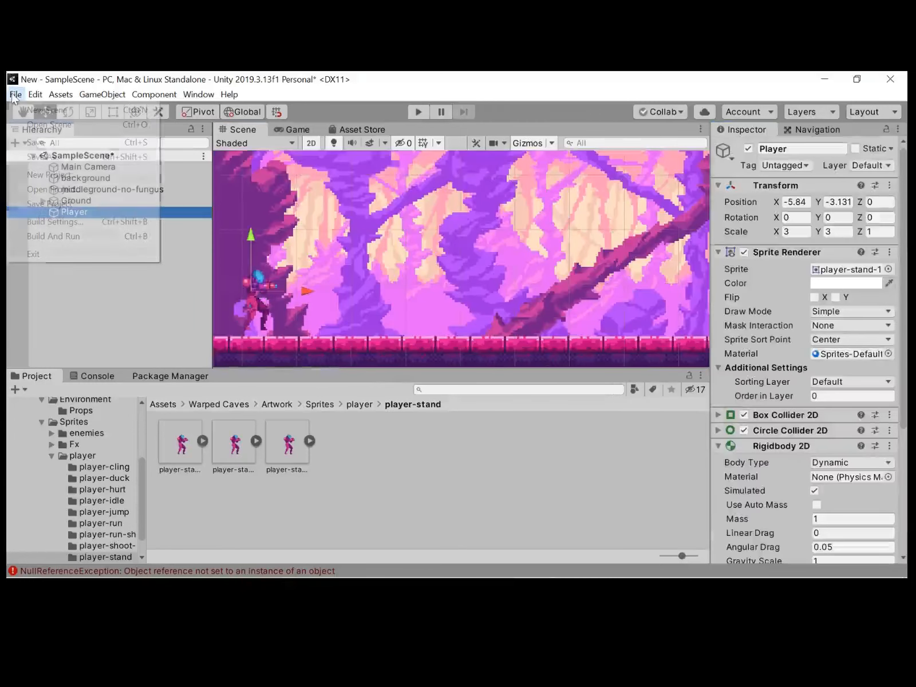
left_click(54, 221)
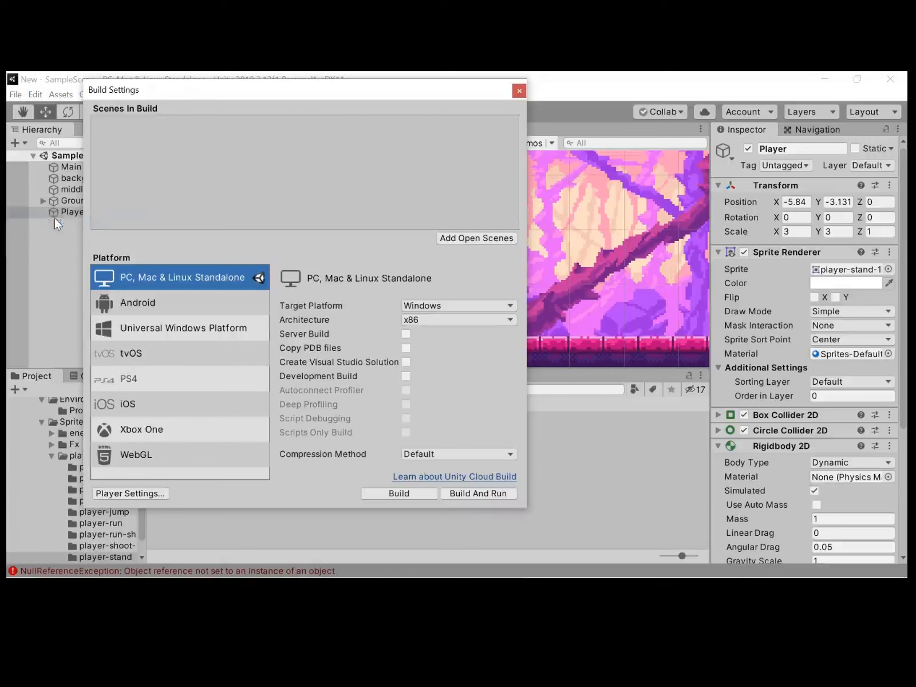
left_click(167, 304)
left_click(396, 493)
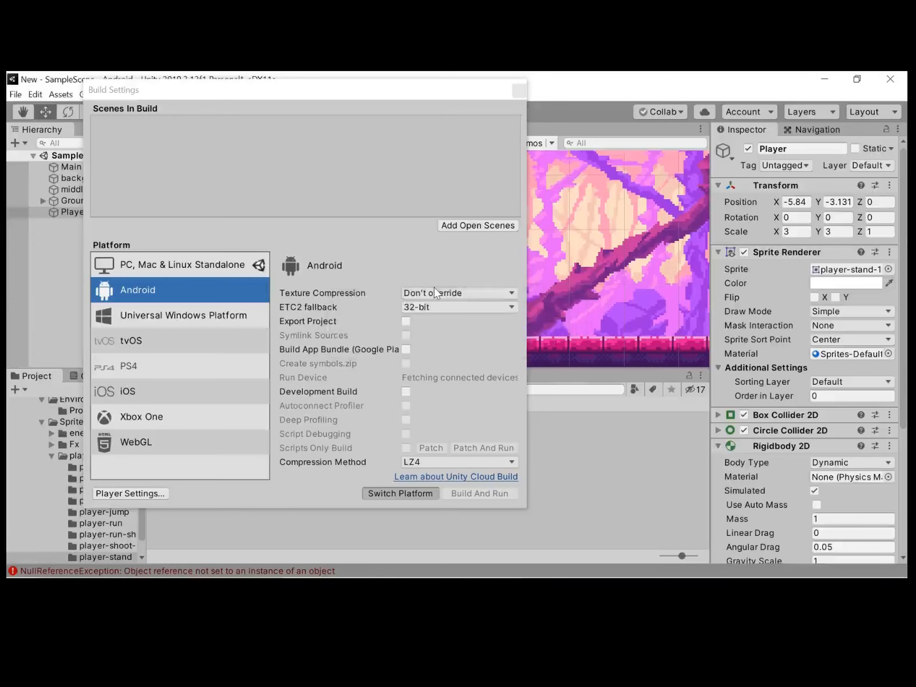
left_click(518, 91)
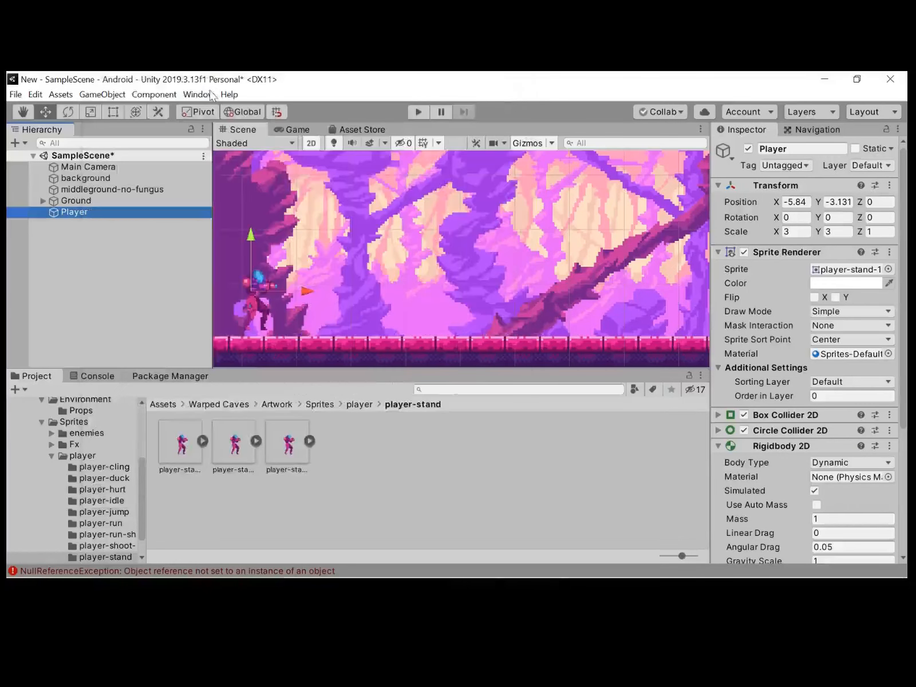
Create a C# script named Charactercontroller2D in the Assets folder.
scroll(327, 319, "up", 3)
mouse_move(327, 319)
middle_mouse_down()
mouse_move(382, 305)
mouse_move(398, 317)
mouse_move(333, 315)
middle_mouse_up()
right_click(442, 508)
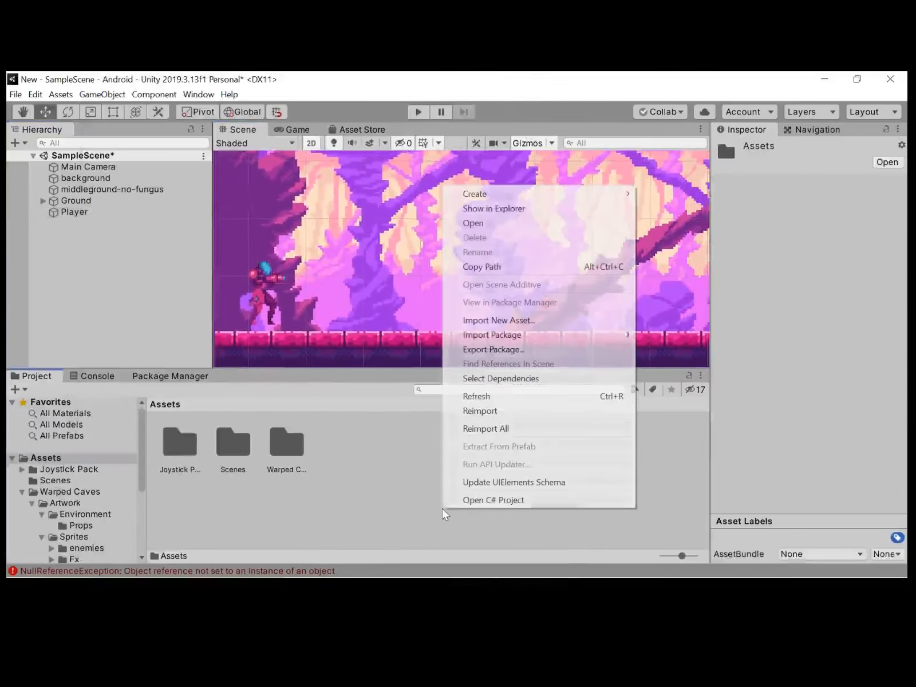
mouse_move(483, 196)
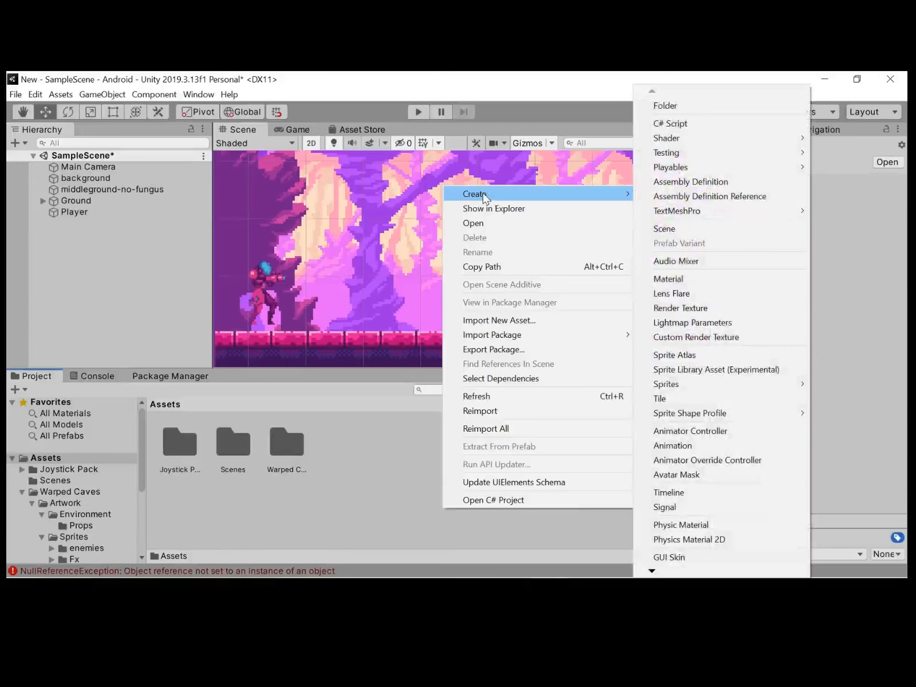
left_click(676, 126)
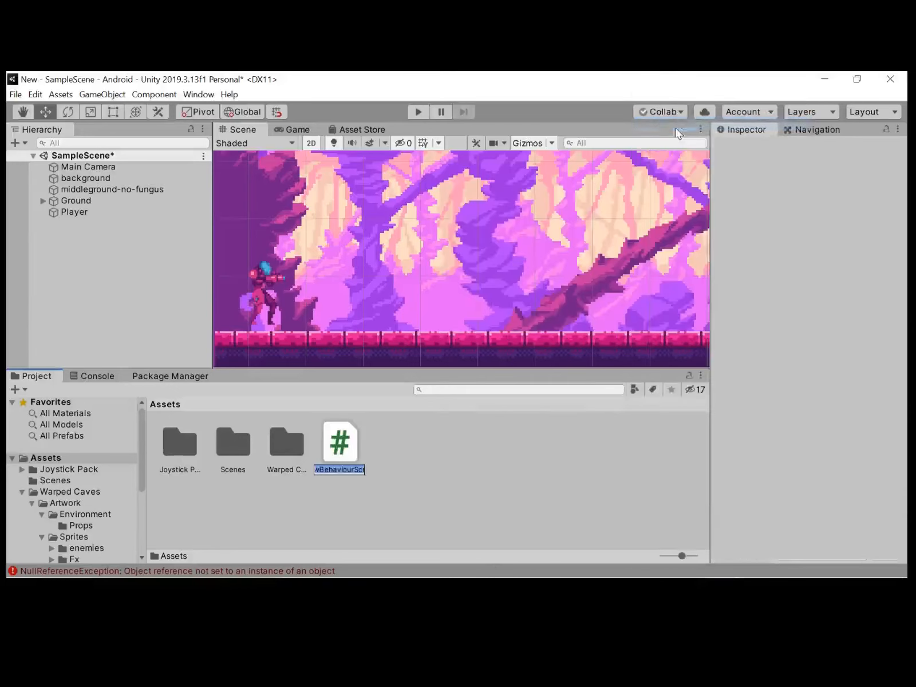
key("BackSpace")
type("C")
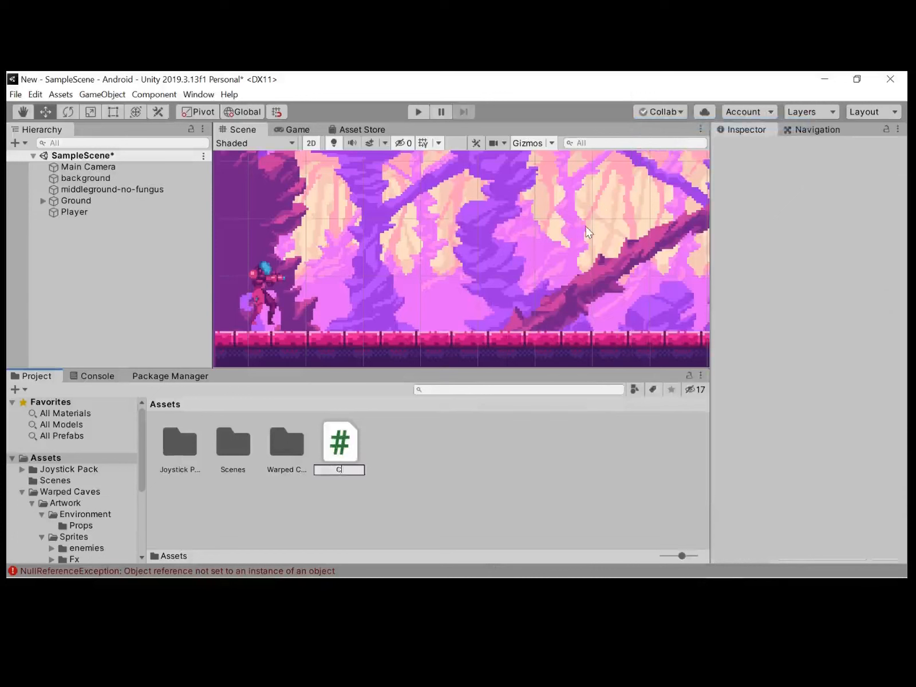
type("haracter")
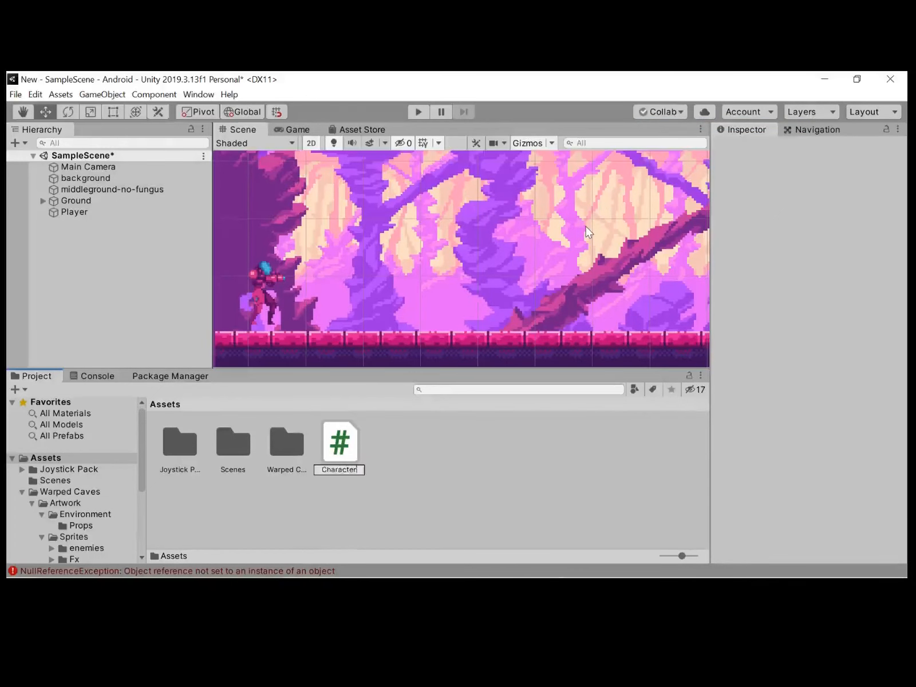
type("controller2D")
key("Return")
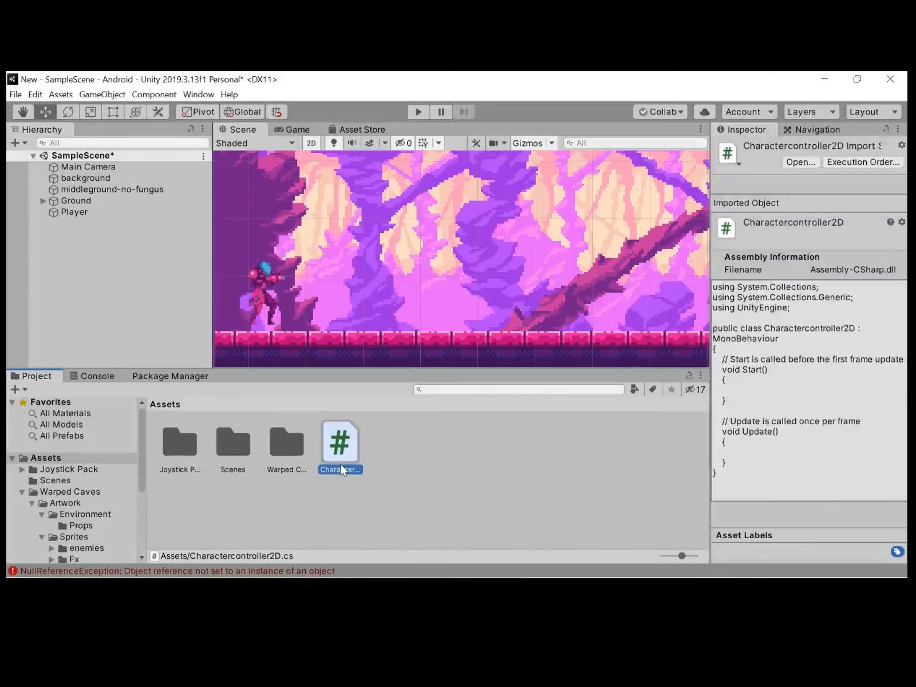
Create a second C# script named PlayerMovement in the Assets folder.
right_click(385, 465)
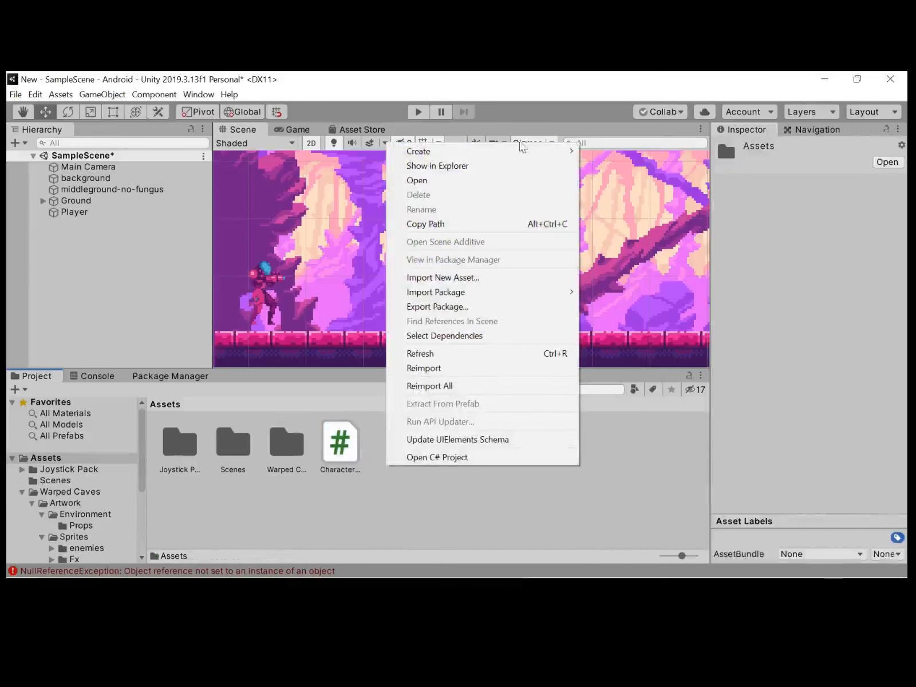
mouse_move(522, 150)
left_click(632, 117)
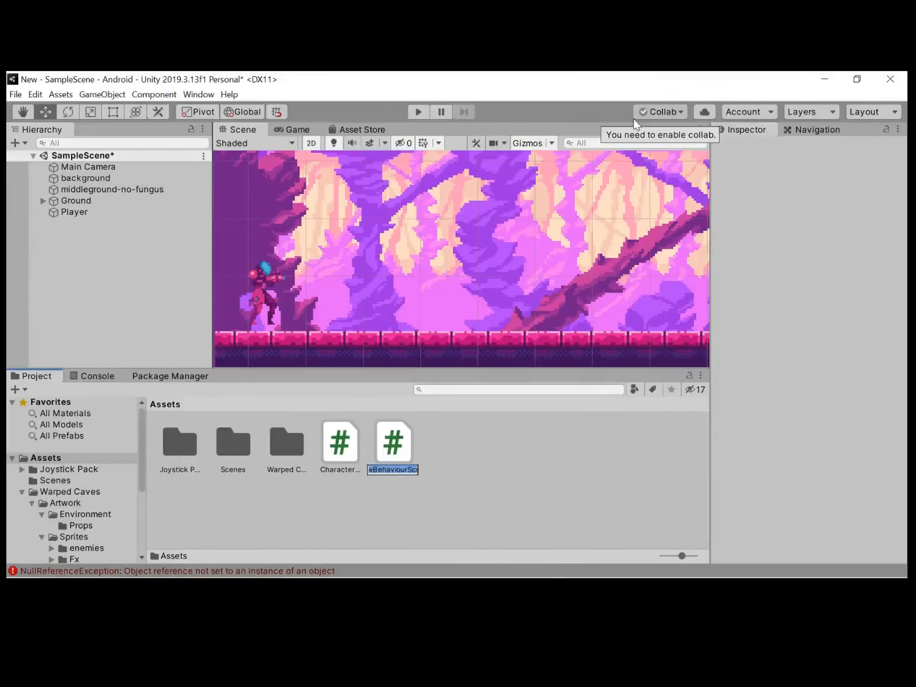
key("BackSpace")
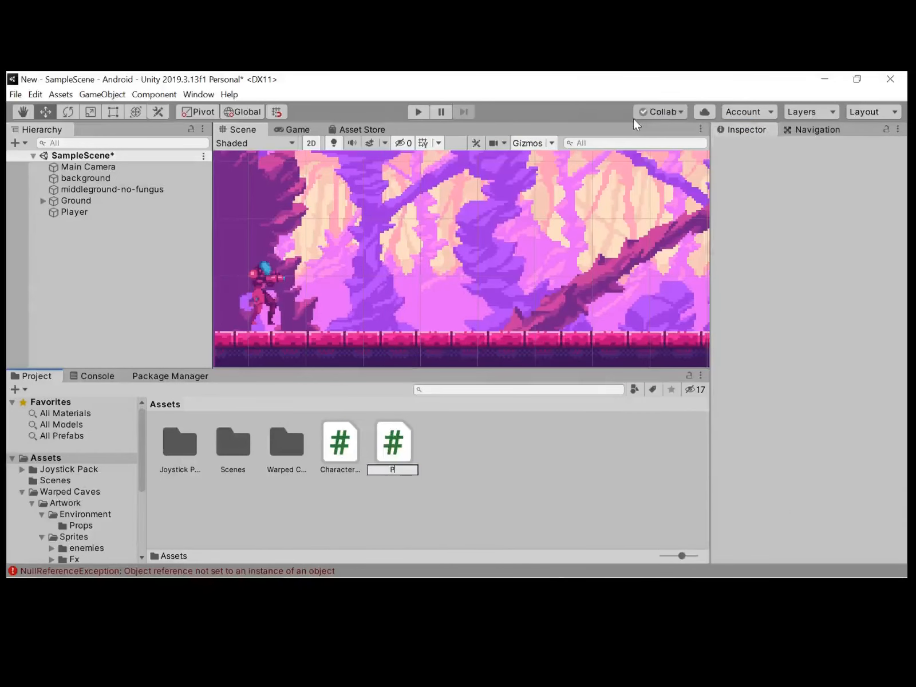
type("Player")
type("Mo")
type("vement")
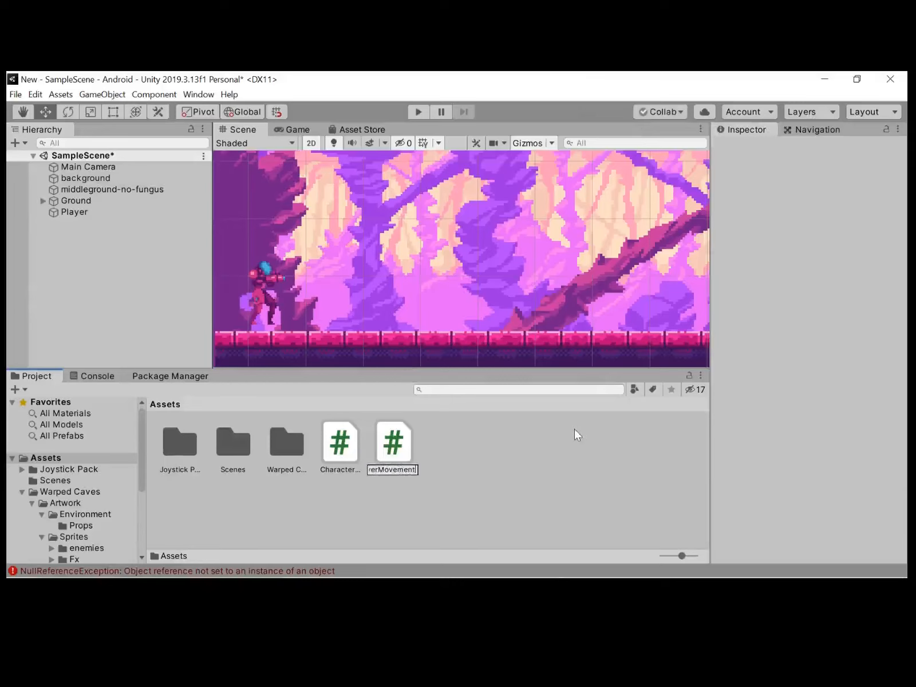
key("Return")
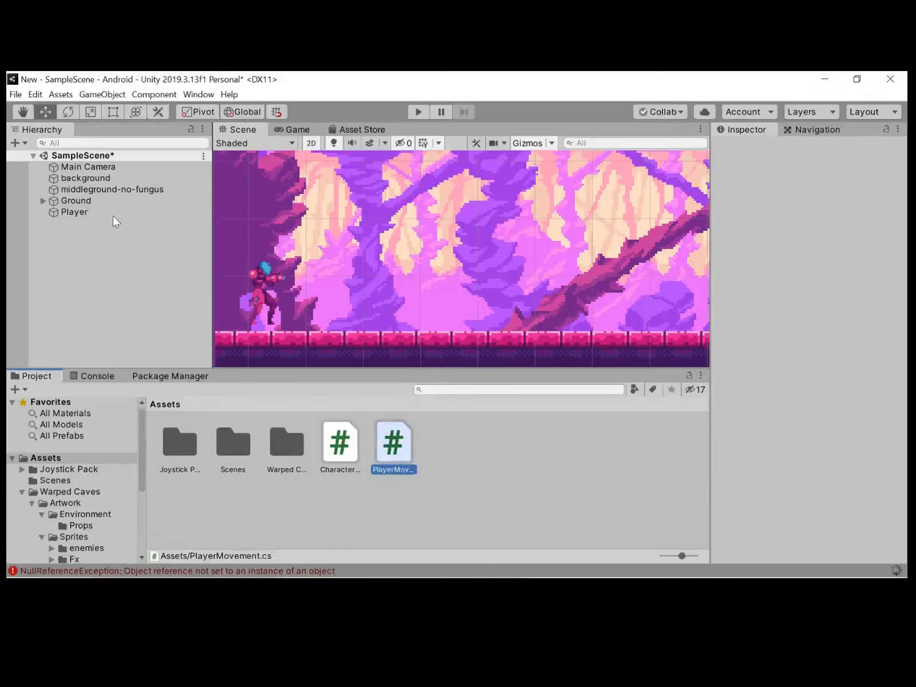
Collapse the Player's Rigidbody 2D settings and attach the PlayerMovement script to the Player as a component.
left_click(75, 212)
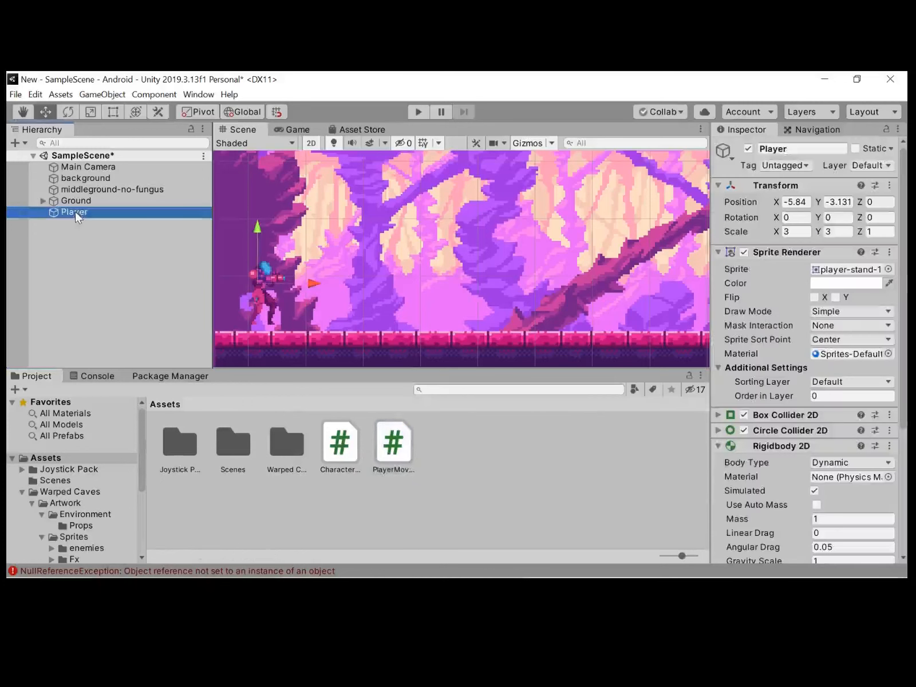
left_click(717, 450)
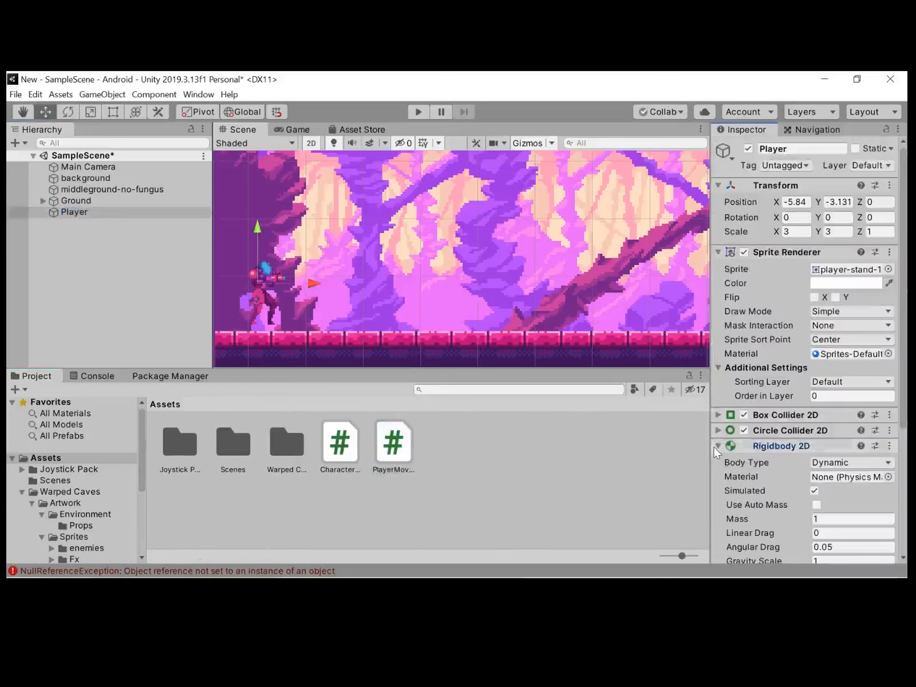
left_click(802, 513)
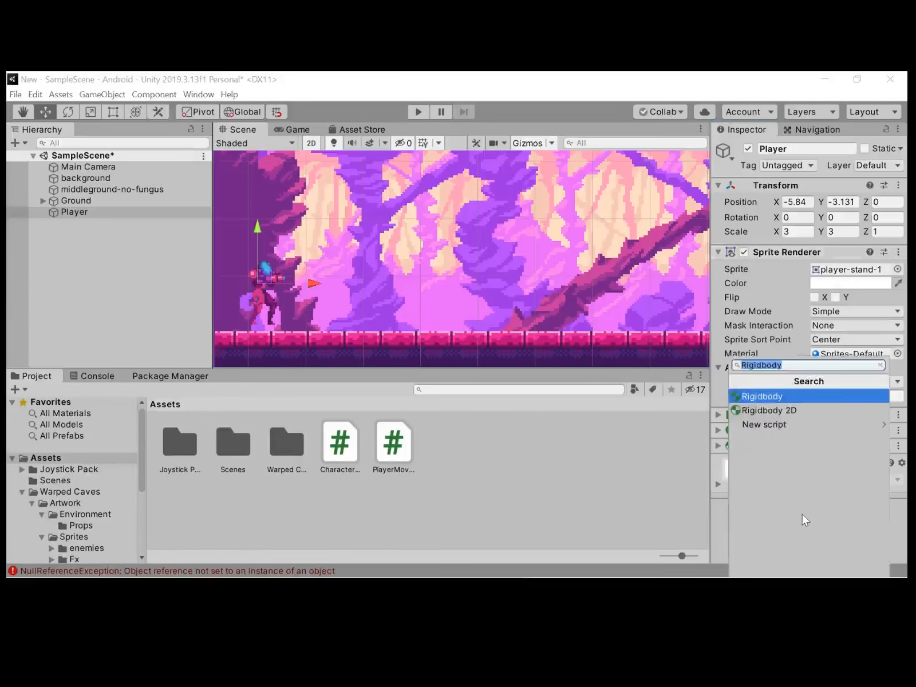
type("play")
left_click(767, 410)
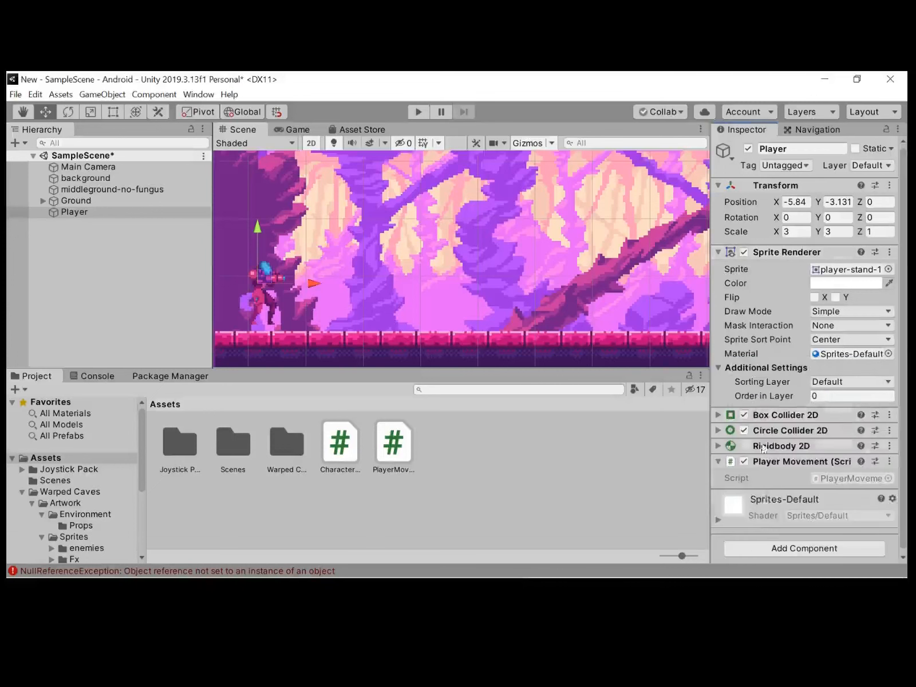
Attach the Charactercontroller2D script to the Player as a component.
left_click(393, 443)
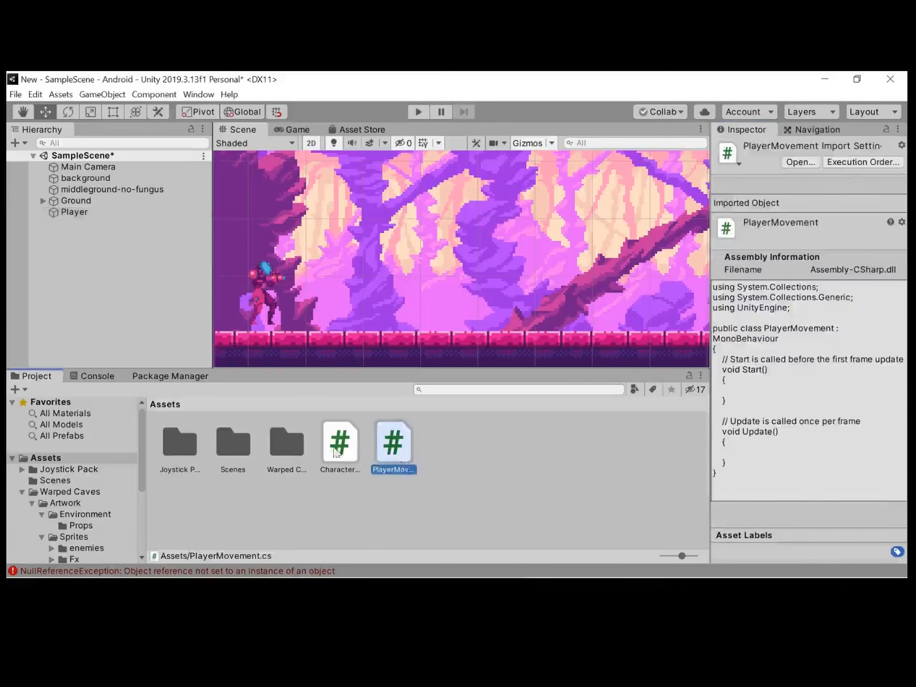
key("ctrl+z")
left_click(825, 544)
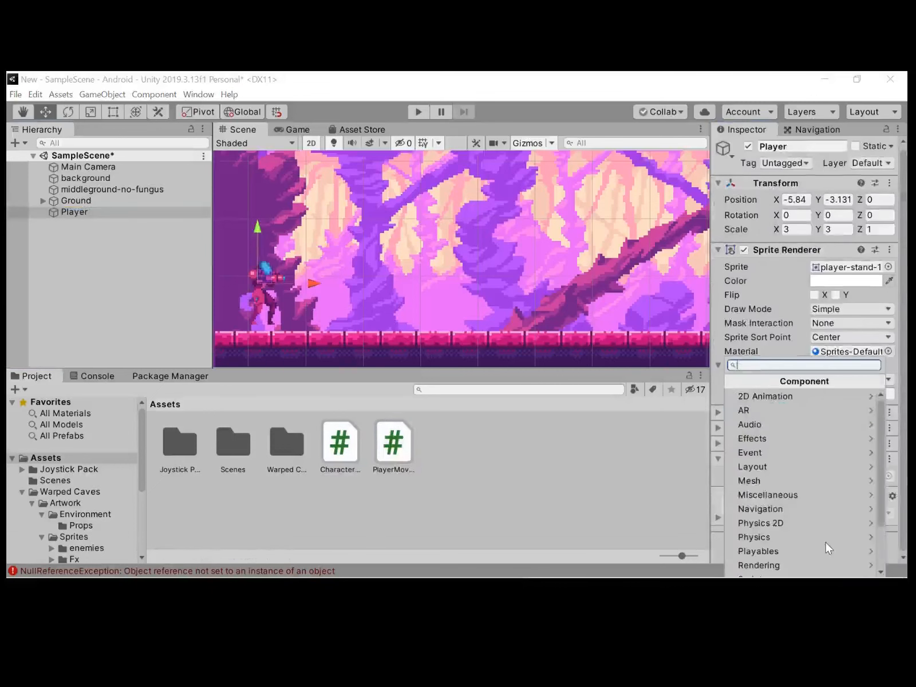
type("Character")
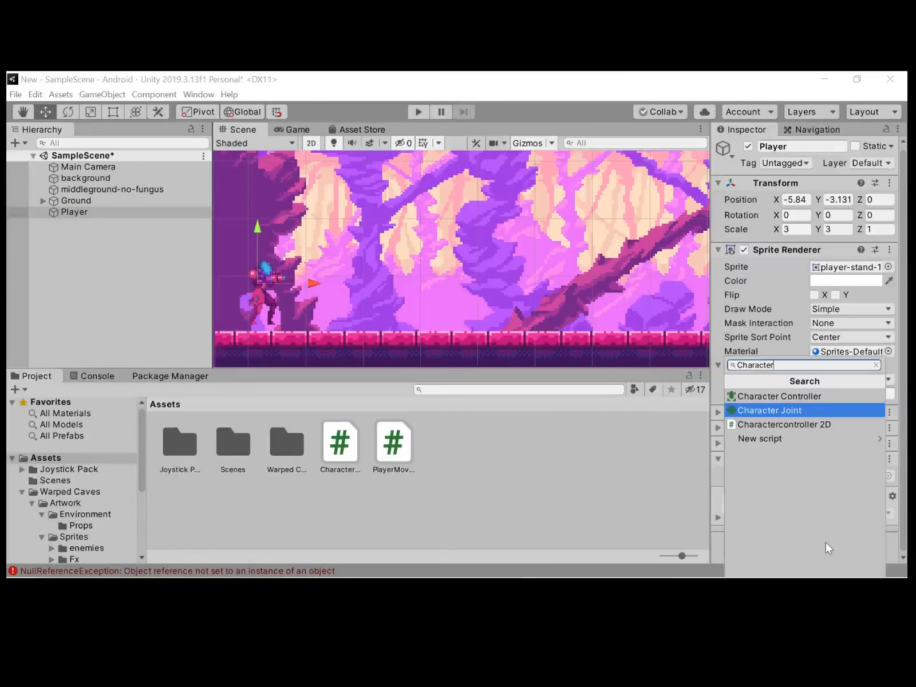
left_click(759, 423)
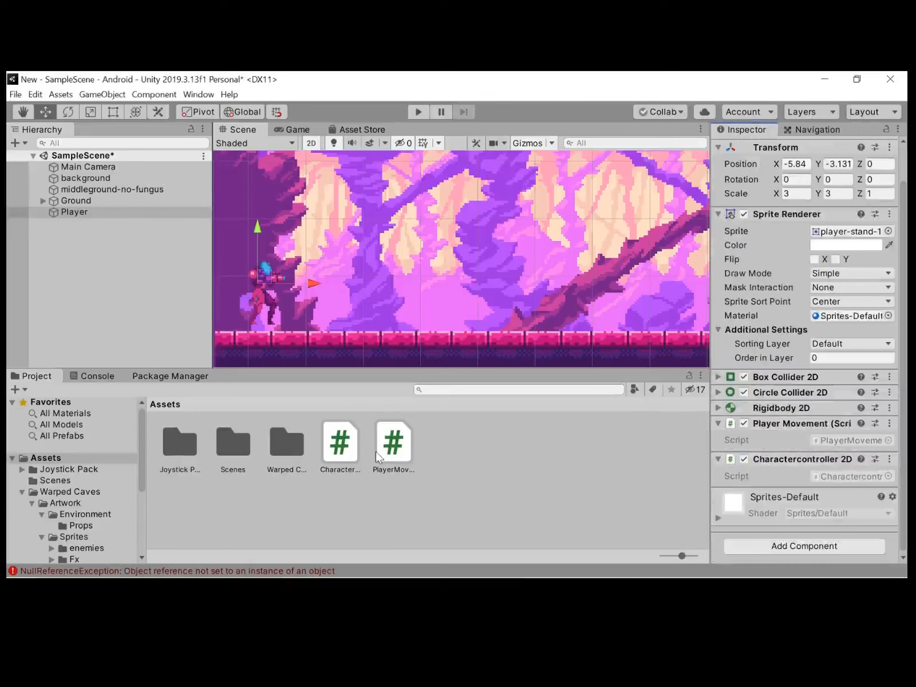
Open the Charactercontroller2D script in Visual Studio and delete all of its default code.
left_click(352, 457)
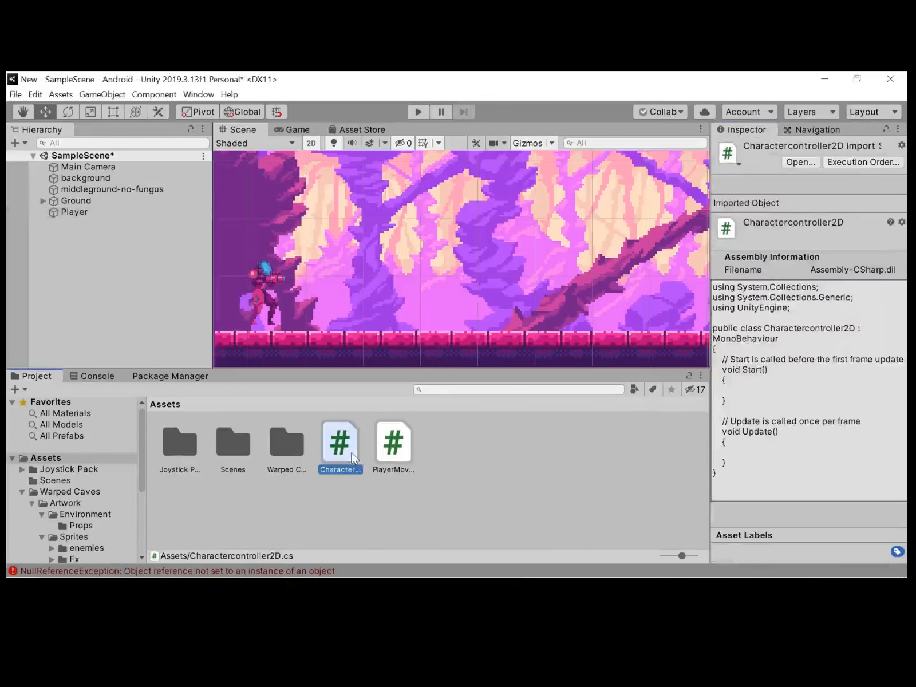
double_click(341, 443)
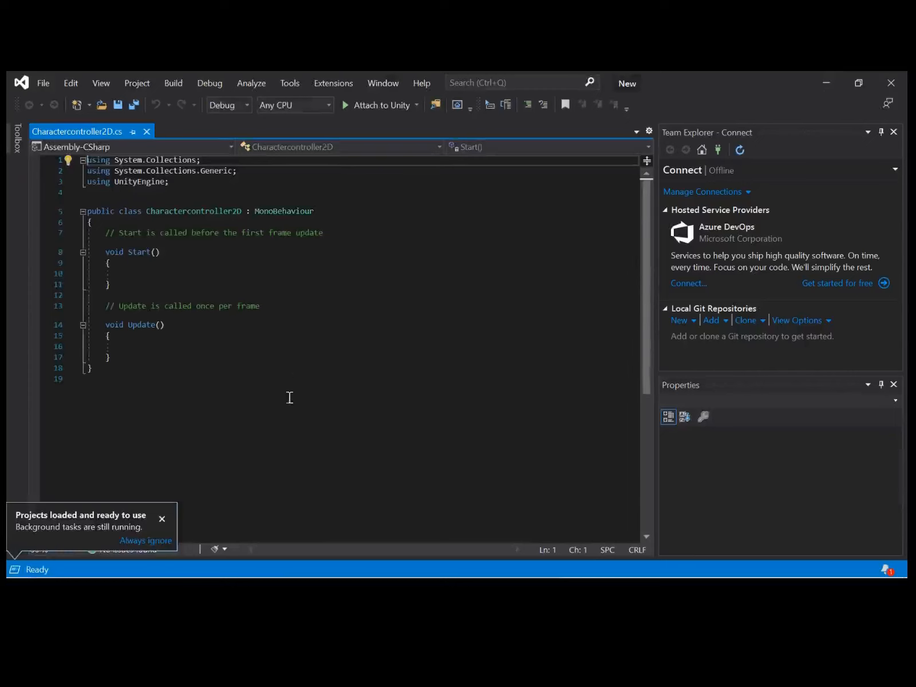
left_click_drag(284, 403, 13, 124)
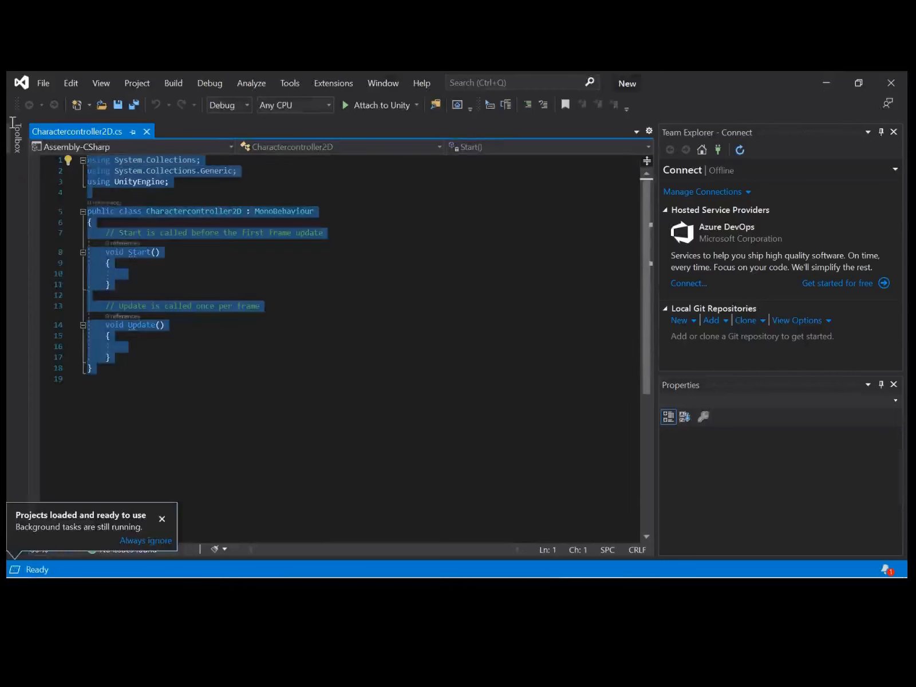
key("BackSpace")
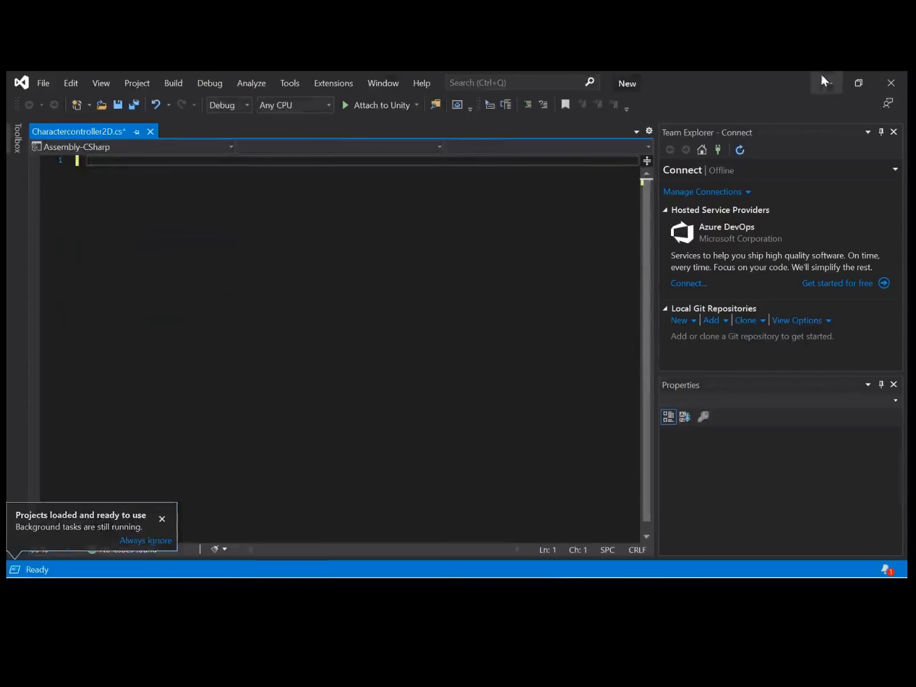
Copy all the code from the desktop's Charactercontroller2D text file into the empty Charactercontroller2D script in Visual Studio.
left_click(822, 76)
left_click(822, 75)
left_click(821, 76)
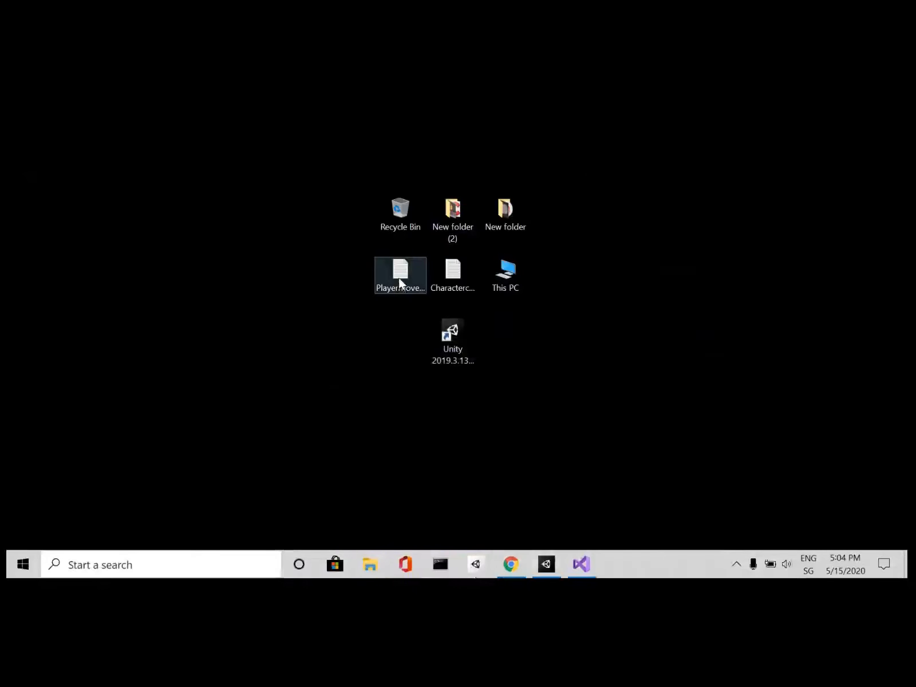
double_click(468, 287)
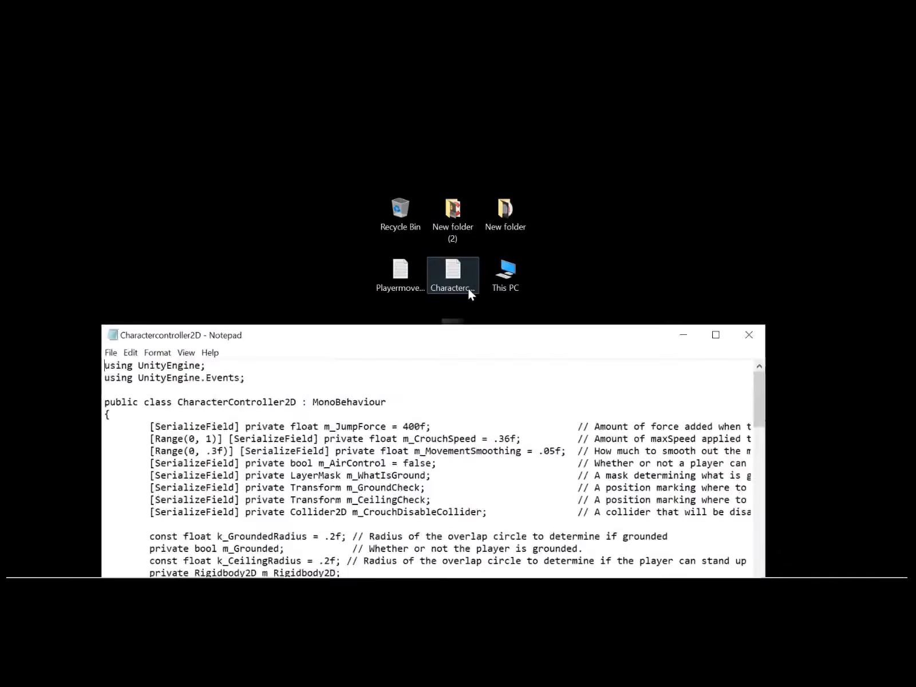
left_click(716, 335)
key("ctrl+a")
key("alt+Tab")
key("Tab")
key("Tab")
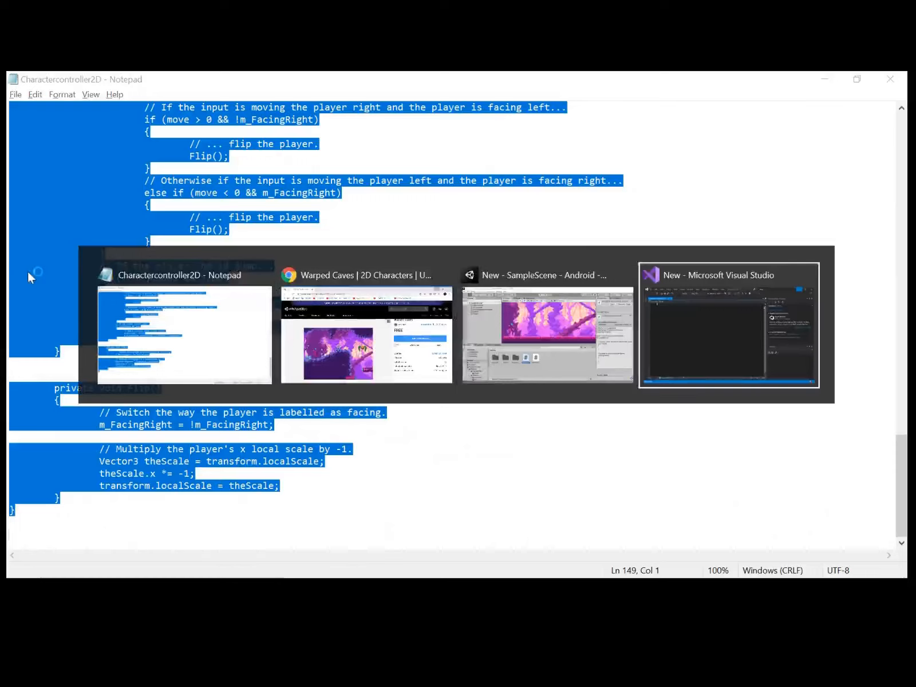
key("ctrl+v")
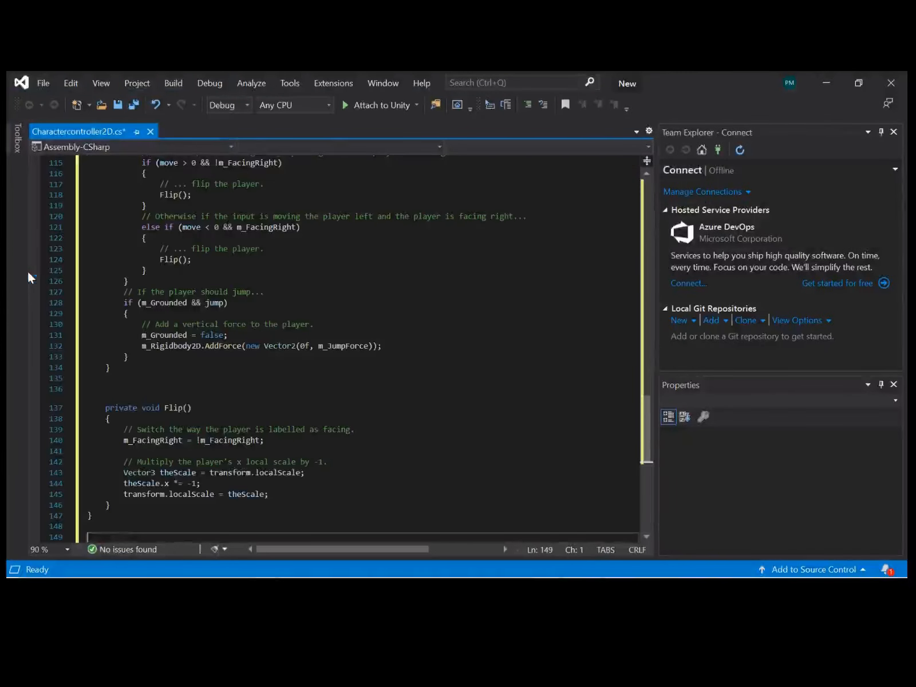
Rename the class in the pasted code to Charactercontroller2D, with a lowercase second c, and save the script.
key("Up")
key("Up")
key("Up")
key("Up")
key("Up")
key("Up")
key("Up")
key("Up")
key("Up")
key("Up")
key("Up")
key("Up")
key("Up")
key("Up")
key("Up")
key("Up")
key("Up")
key("Up")
key("Up")
key("Up")
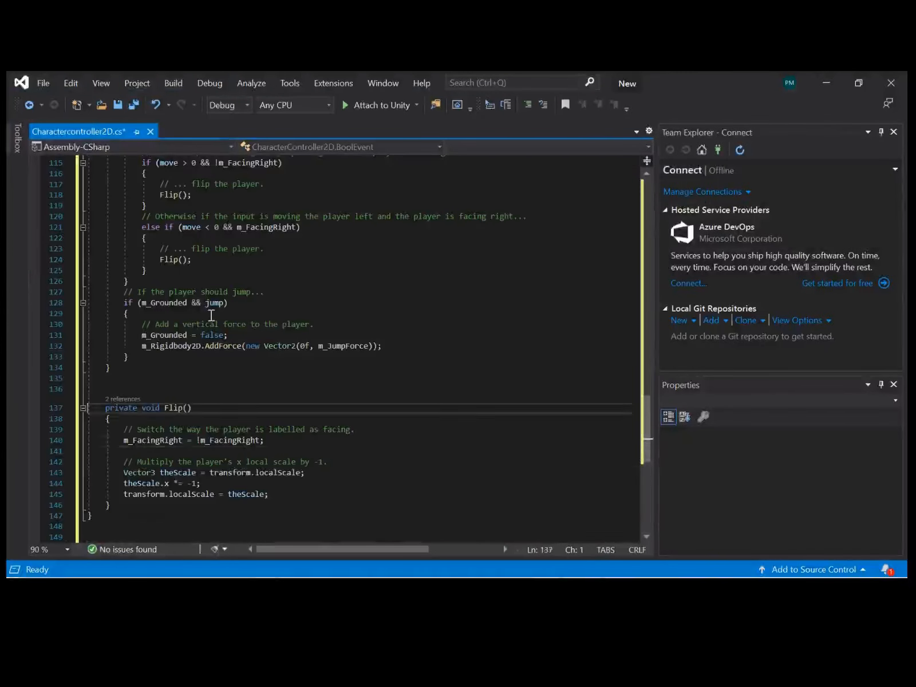
key("Up")
key("Up")
key("Up")
key("Up")
key("Up")
key("Up")
key("Up")
key("Up")
key("Up")
key("Up")
key("Up")
key("Up")
key("Up")
key("Up")
key("Up")
key("Up")
key("Up")
key("Up")
key("Up")
key("Up")
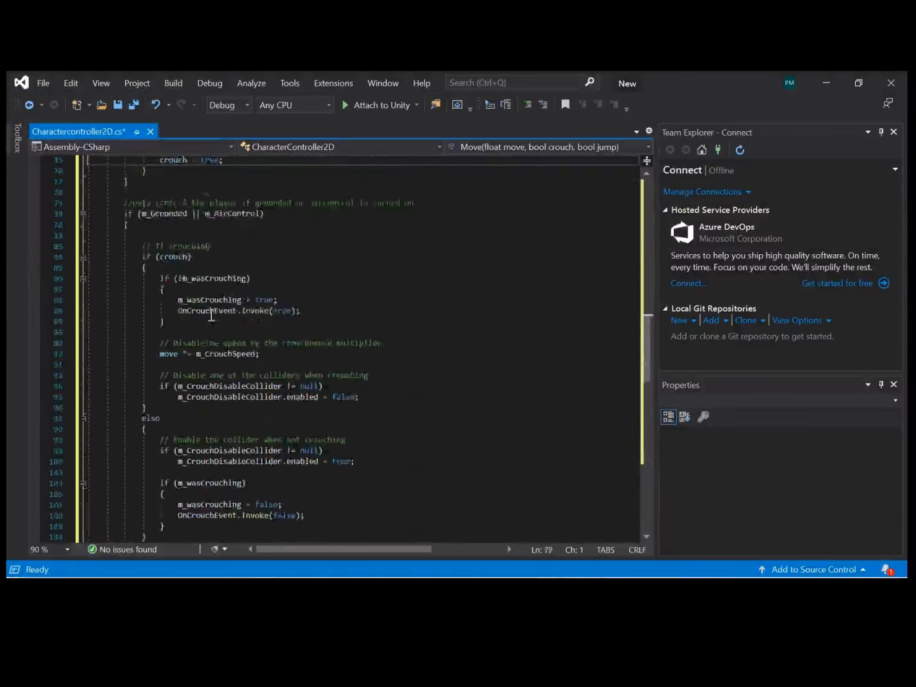
key("Up")
key("Up")
key("Up")
key("Up")
key("Up")
key("Up")
key("Up")
key("Up")
key("Up")
key("Up")
key("Up")
key("Up")
key("Up")
key("Up")
key("Up")
key("Up")
key("Up")
key("Up")
key("Up")
key("Up")
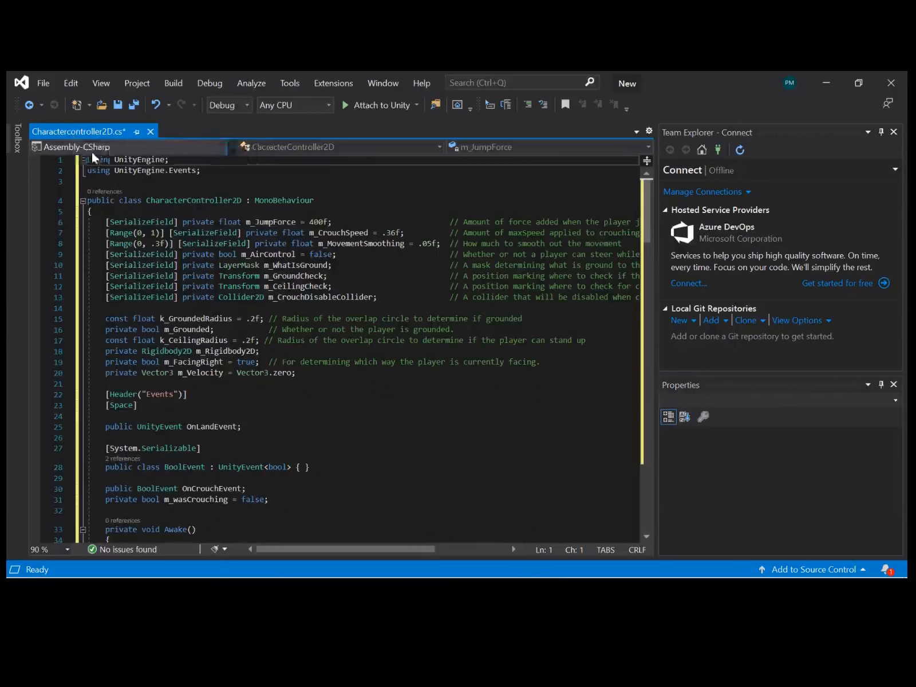
left_click(194, 199)
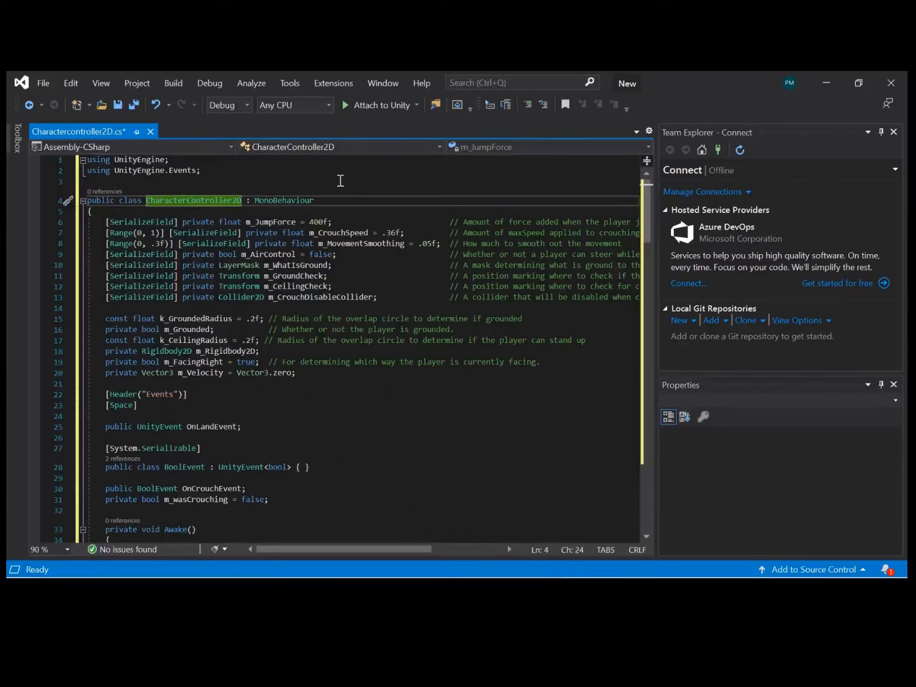
key("BackSpace")
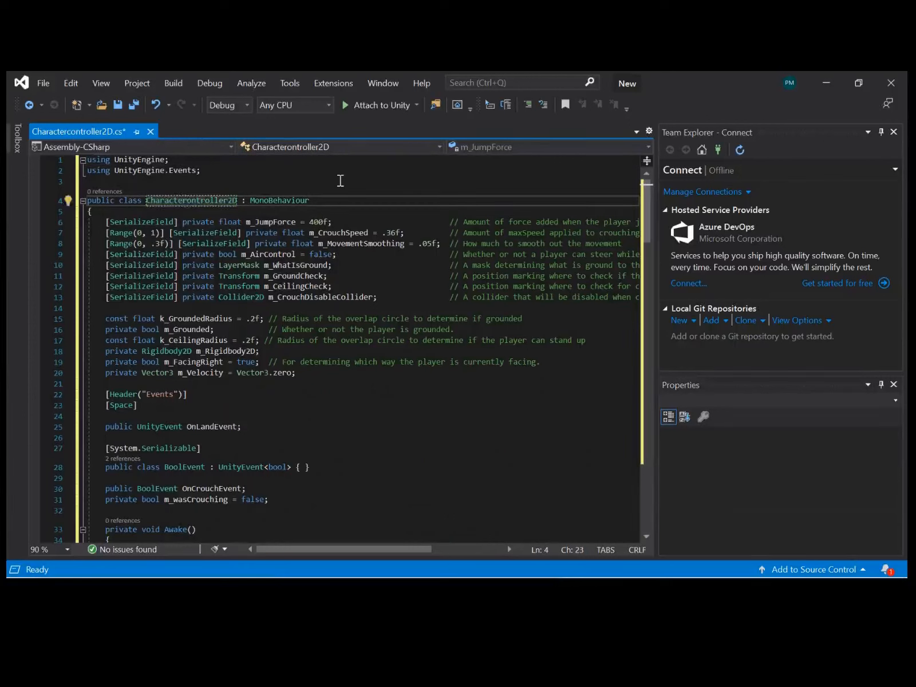
type("c")
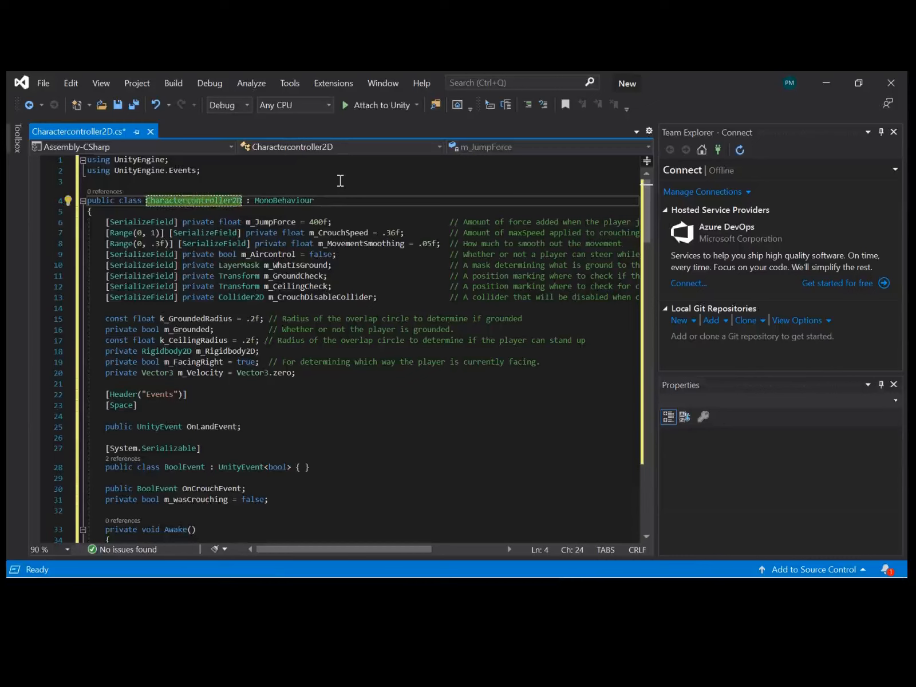
left_click(150, 200)
left_click(237, 222)
key("ctrl+s")
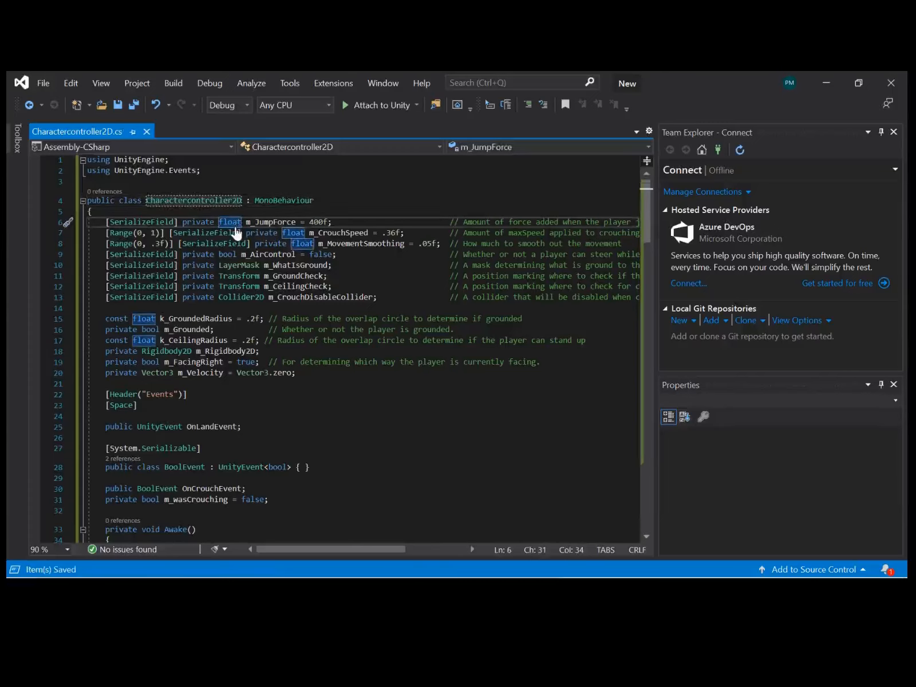
Replace the PlayerMovement script's default code with the code from the desktop's Playermovement text file.
left_click_drag(92, 376, 49, 143)
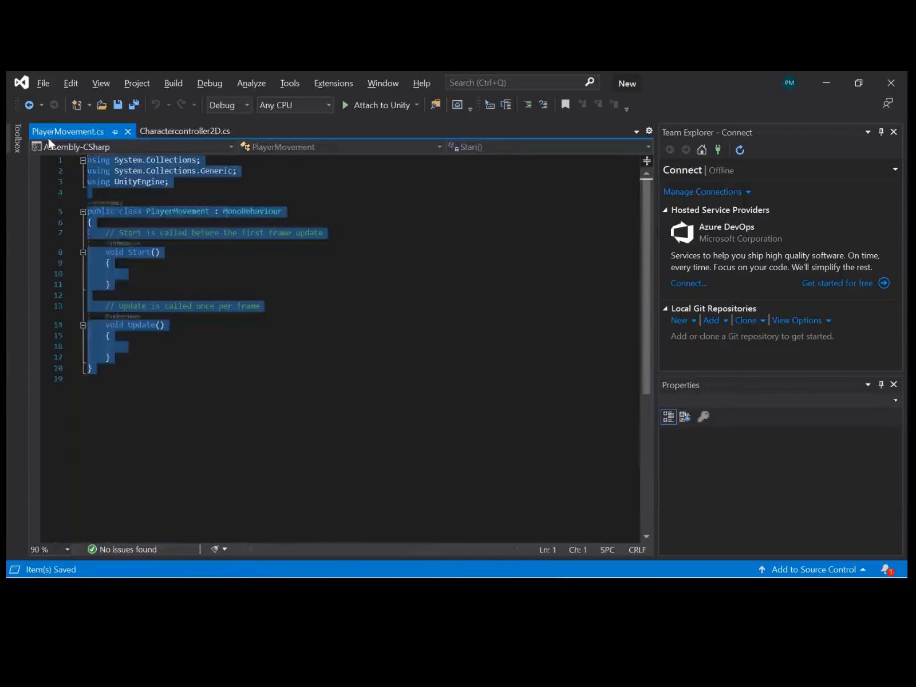
key("BackSpace")
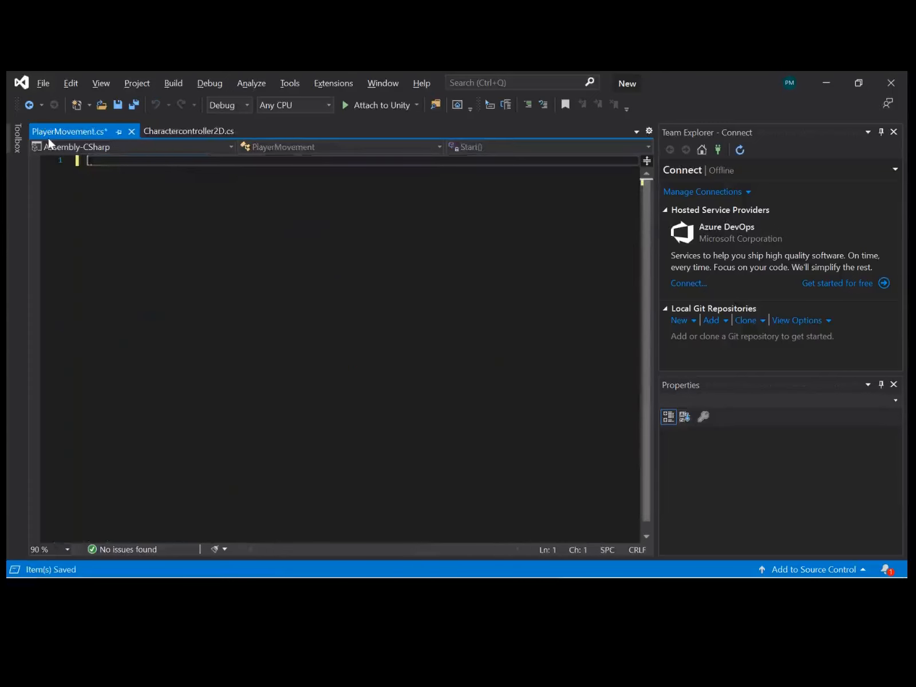
left_click(830, 82)
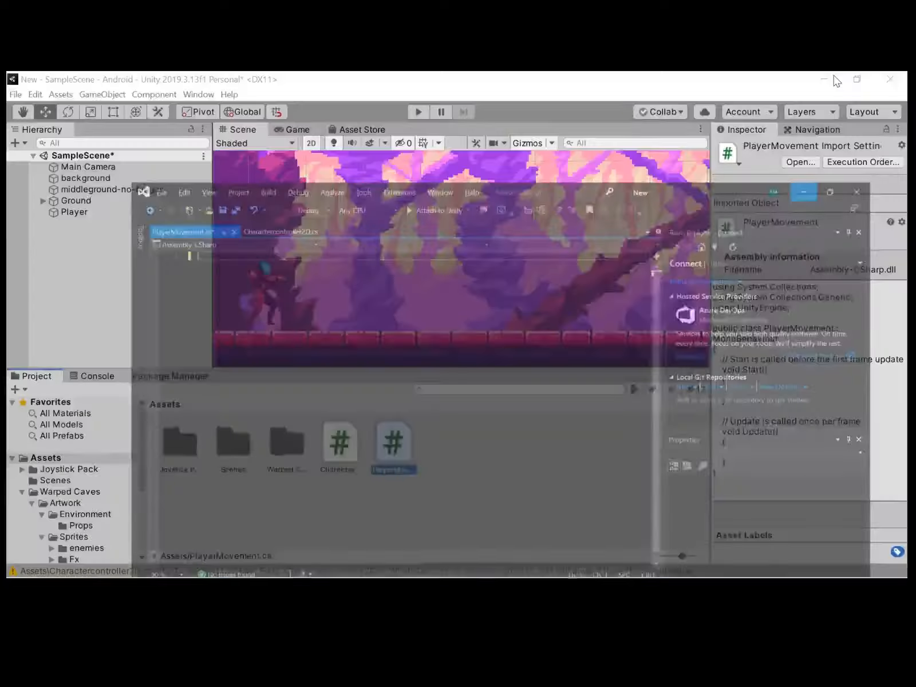
left_click(830, 80)
left_click(830, 79)
left_click(833, 80)
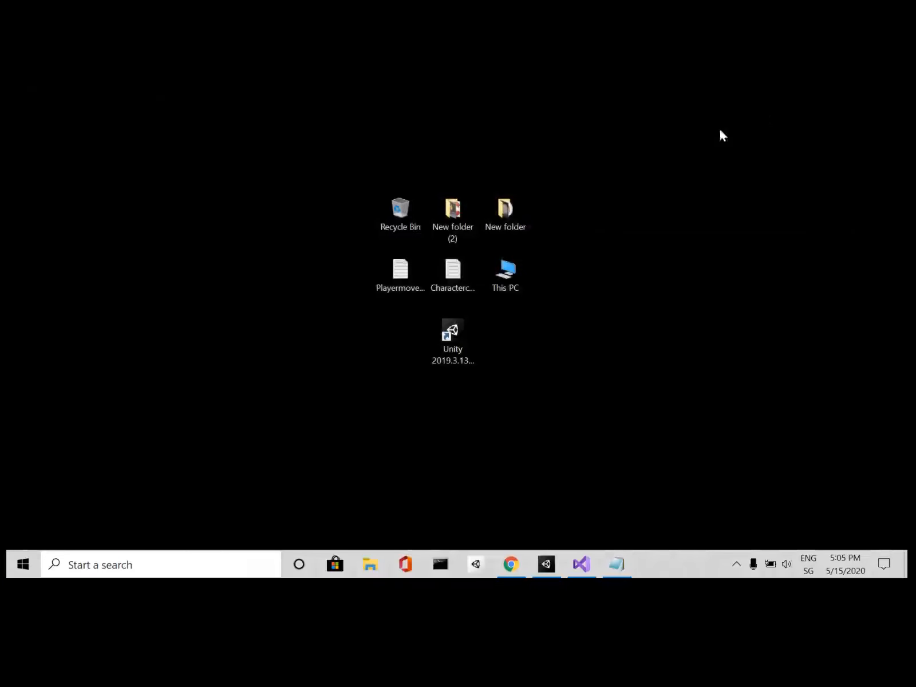
double_click(385, 283)
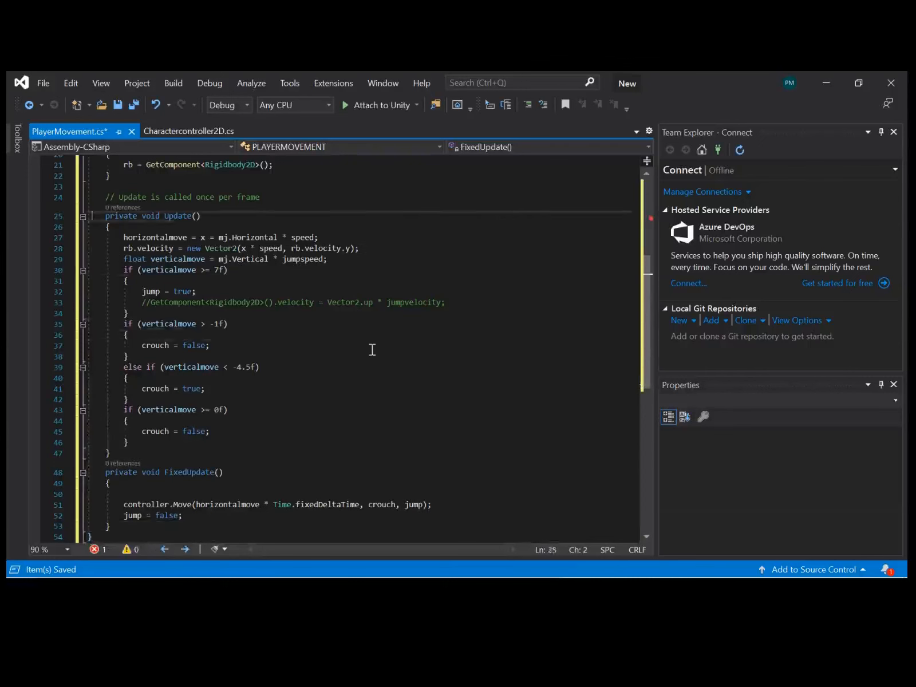
Change the type of the public controller variable in the PlayerMovement script to Charactercontroller2D.
key("Up")
key("Up")
key("Up")
key("Up")
key("Up")
key("Up")
key("Up")
key("Up")
key("Up")
key("Up")
key("Up")
key("Up")
key("Up")
key("Up")
key("Up")
key("Up")
key("Up")
key("Up")
key("Up")
key("Up")
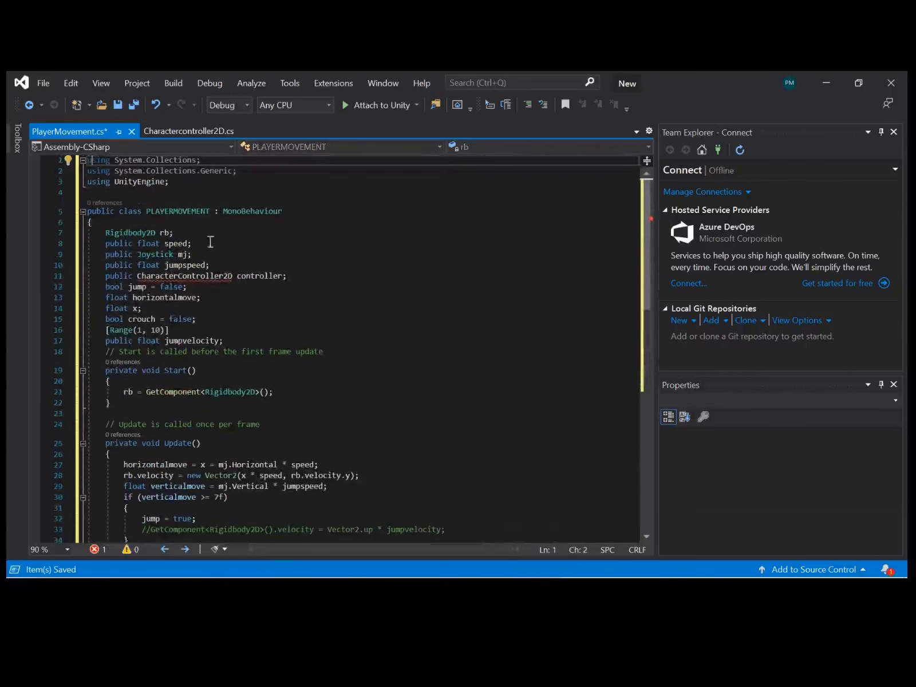
left_click(182, 275)
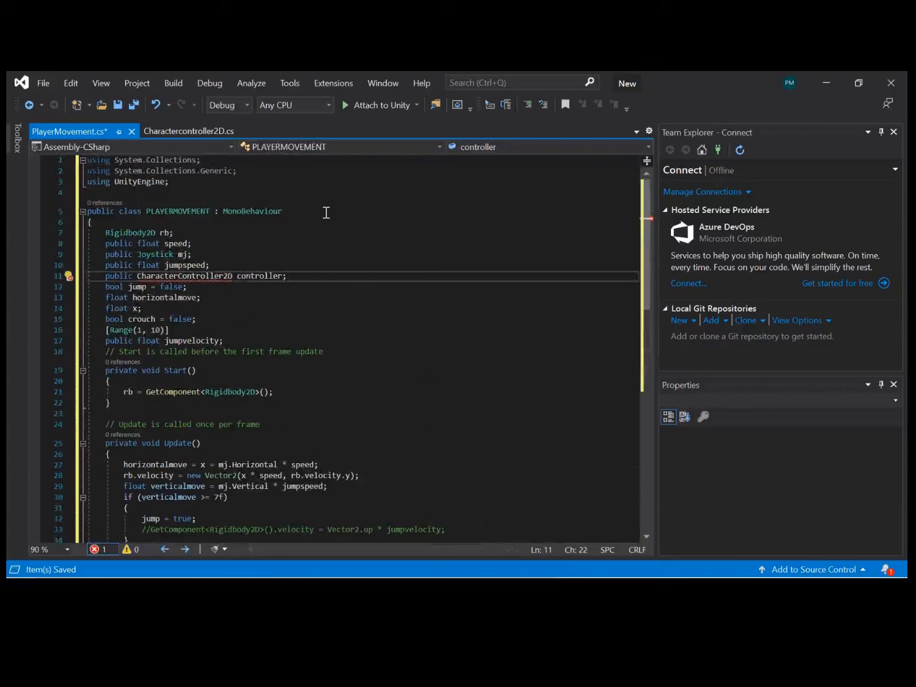
key("BackSpace")
type("c")
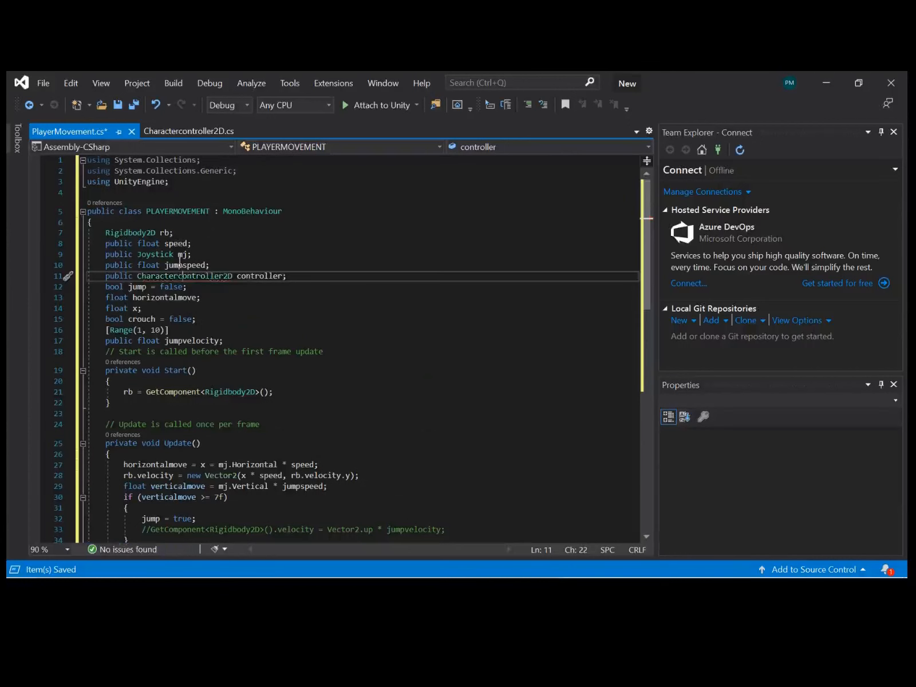
left_click(142, 275)
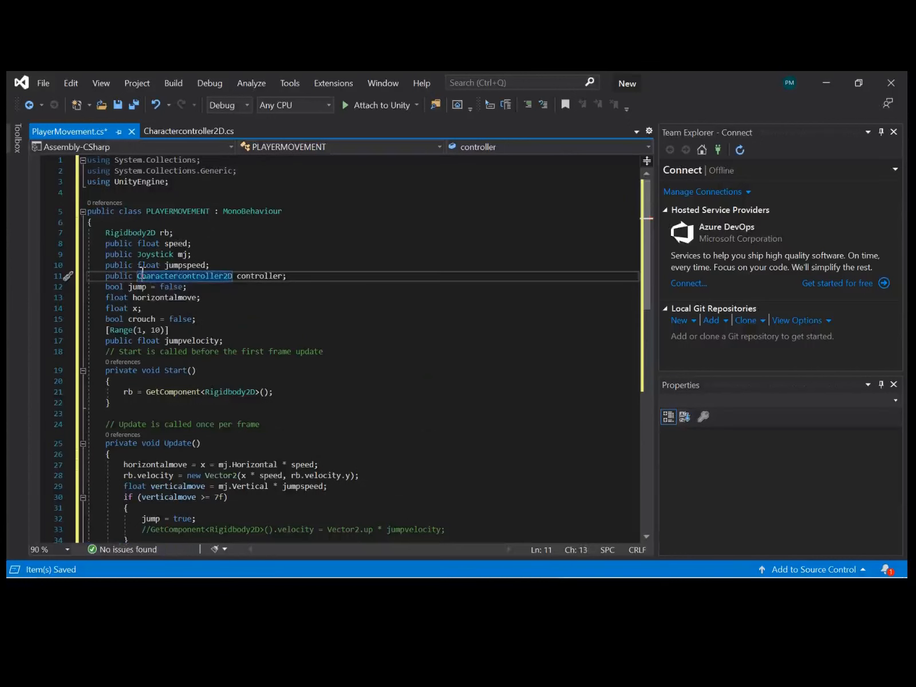
Rename the PLAYERMOVEMENT class to PlayerMovement so that it matches the script's file name.
left_click(201, 214)
key("ctrl+r")
key("ctrl+r")
left_click(150, 213)
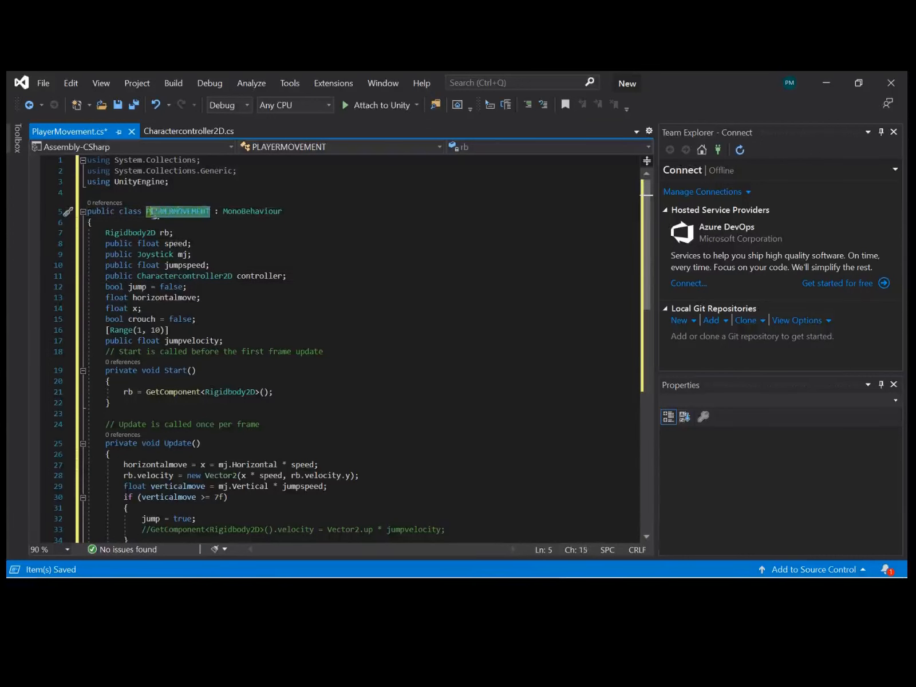
type("Pla")
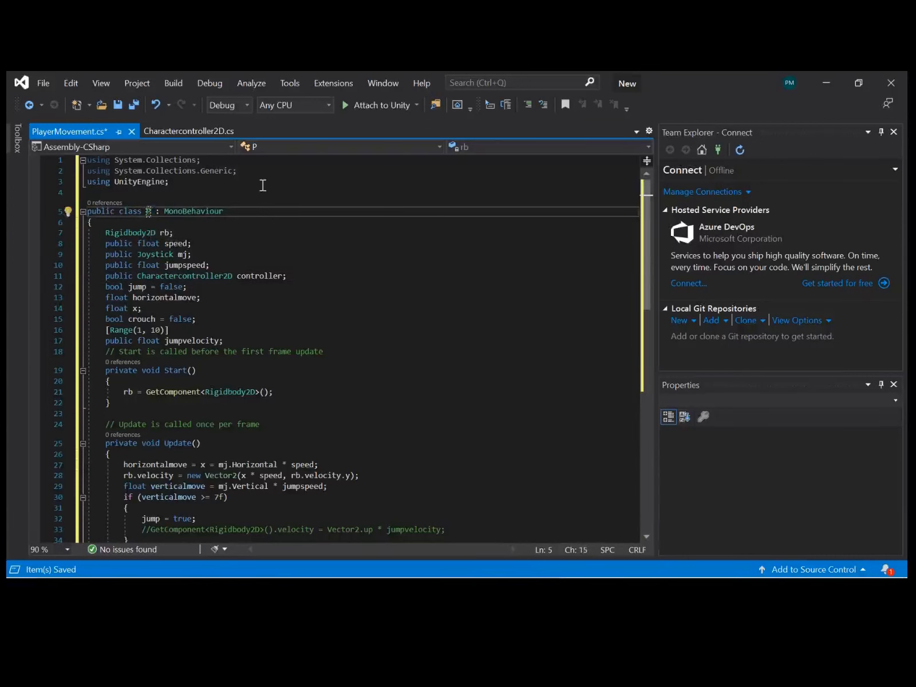
type("yerMov")
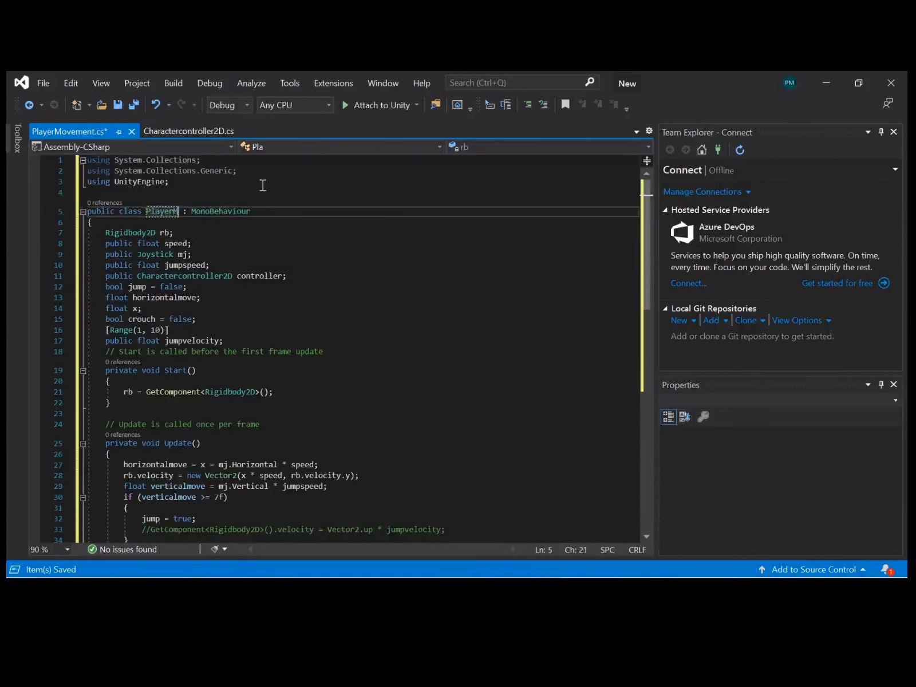
type("ement")
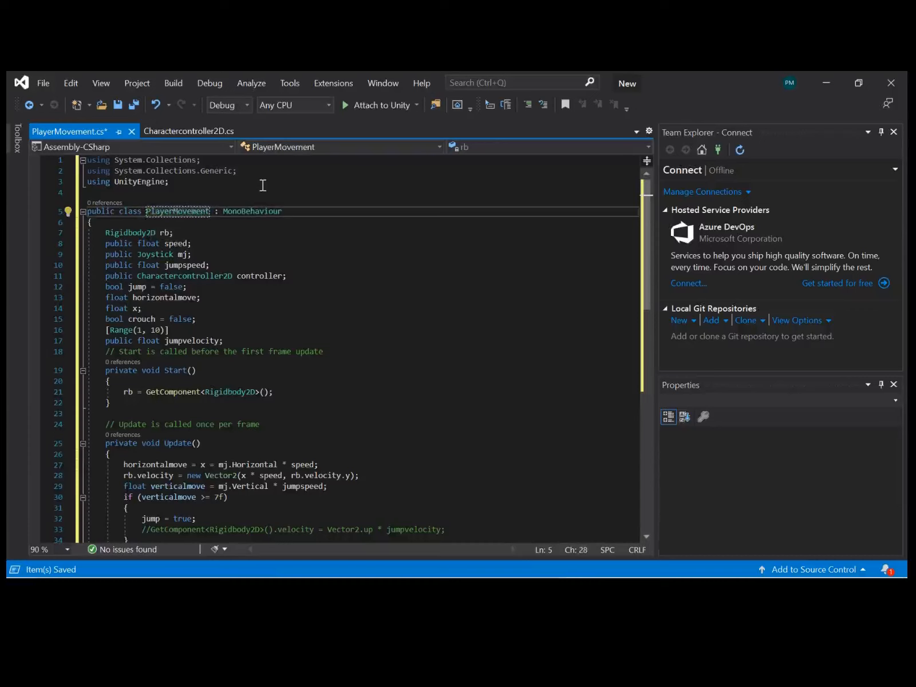
left_click(231, 309)
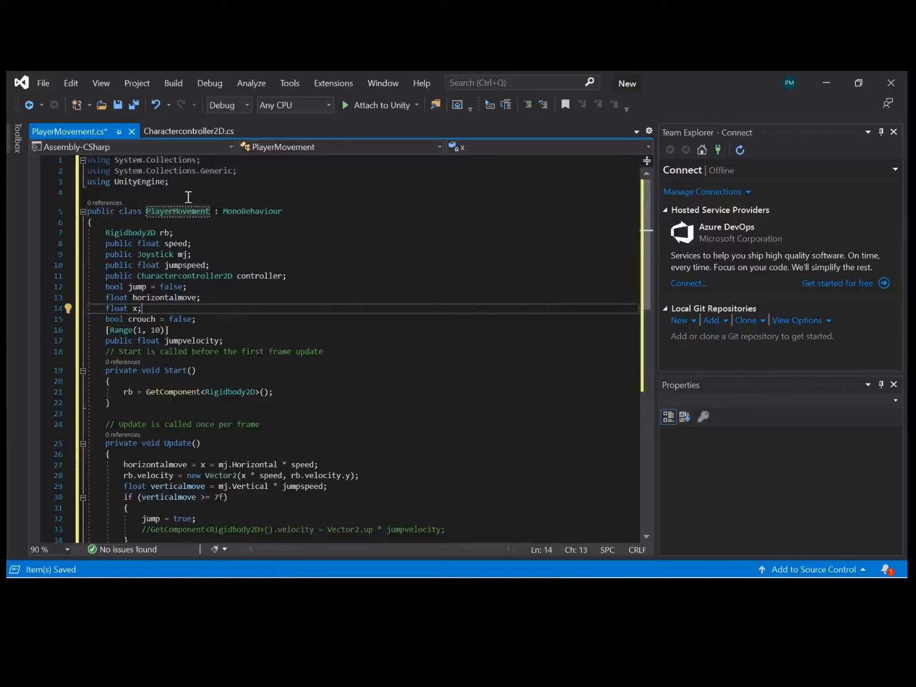
left_click(164, 286)
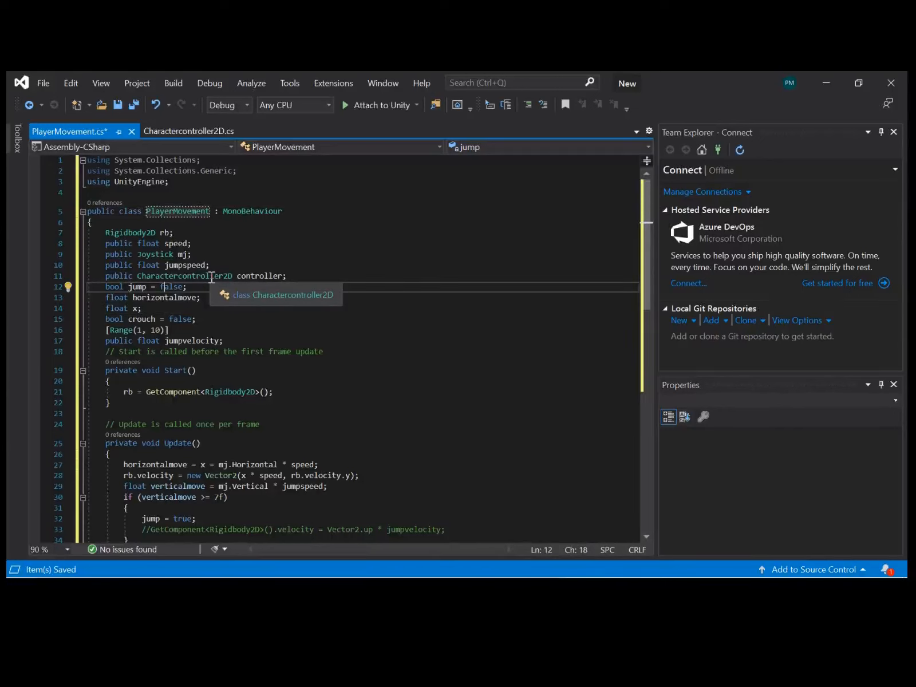
double_click(230, 276)
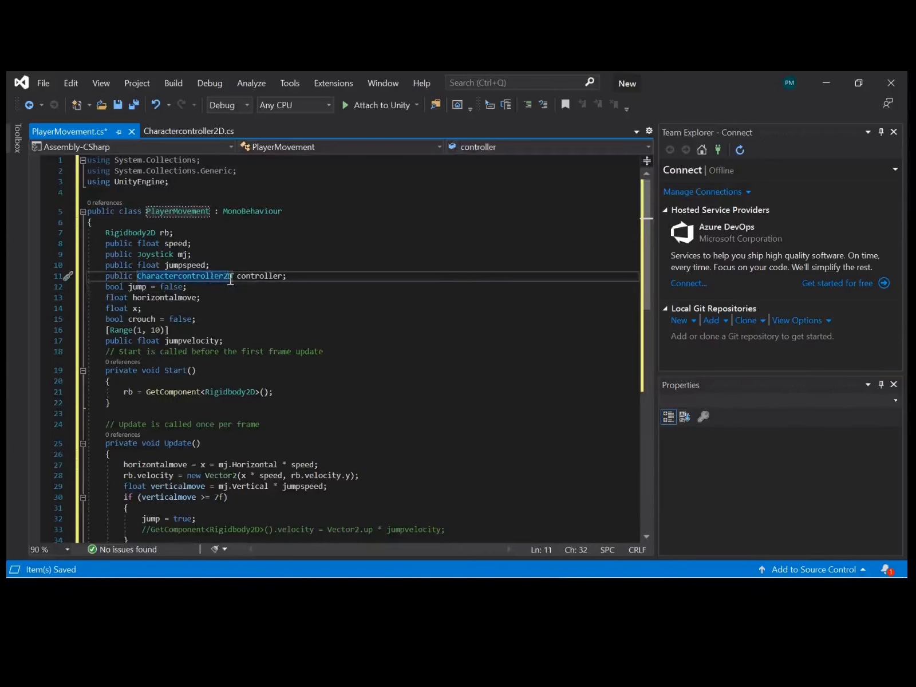
Review the rest of the PlayerMovement script, from the controller variable down through the Update and FixedUpdate functions.
key("Down")
key("Down")
key("Down")
key("Down")
key("Down")
key("Down")
key("Down")
key("Down")
key("Down")
key("Down")
key("Down")
key("Down")
key("Down")
key("Down")
key("Down")
key("Down")
key("Down")
key("Down")
key("Down")
key("Down")
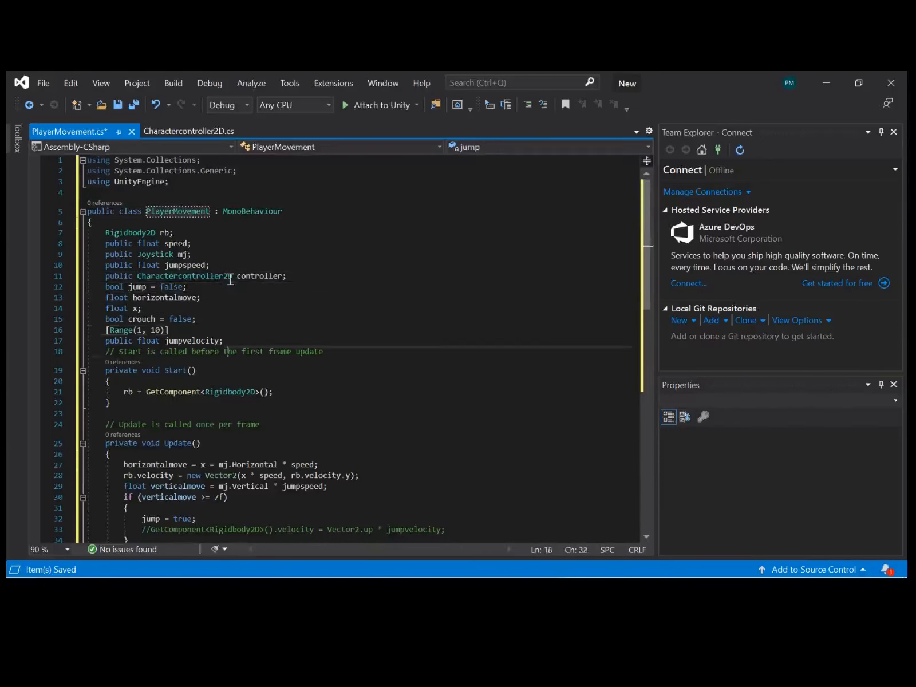
key("Down")
key("Down")
key("Down")
key("Down")
key("Down")
key("Down")
key("Down")
key("Down")
key("Down")
key("Down")
key("Down")
key("Down")
key("Down")
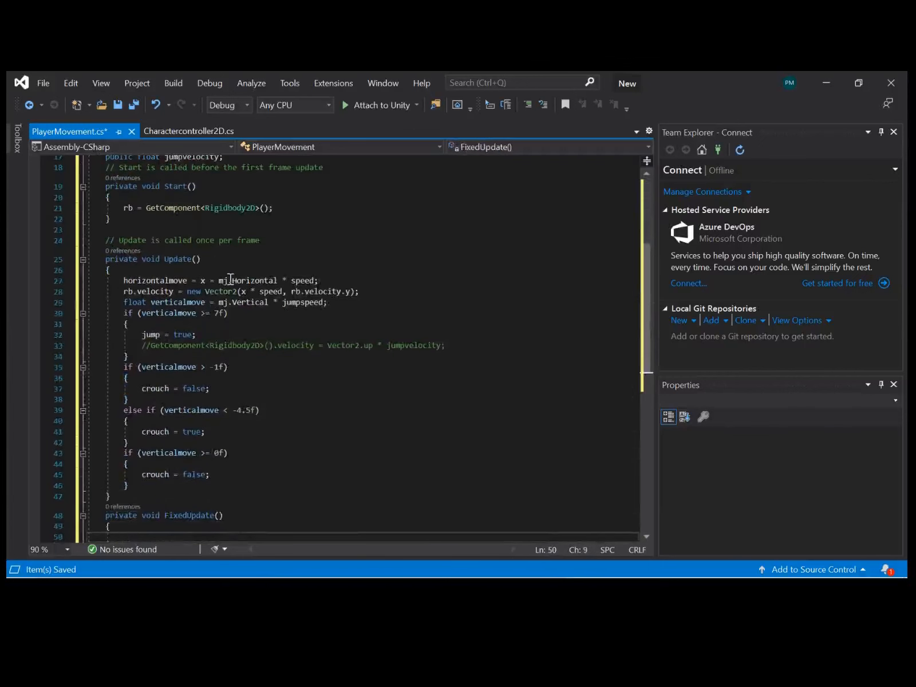
key("Down")
key("Down")
key("Down")
key("Down")
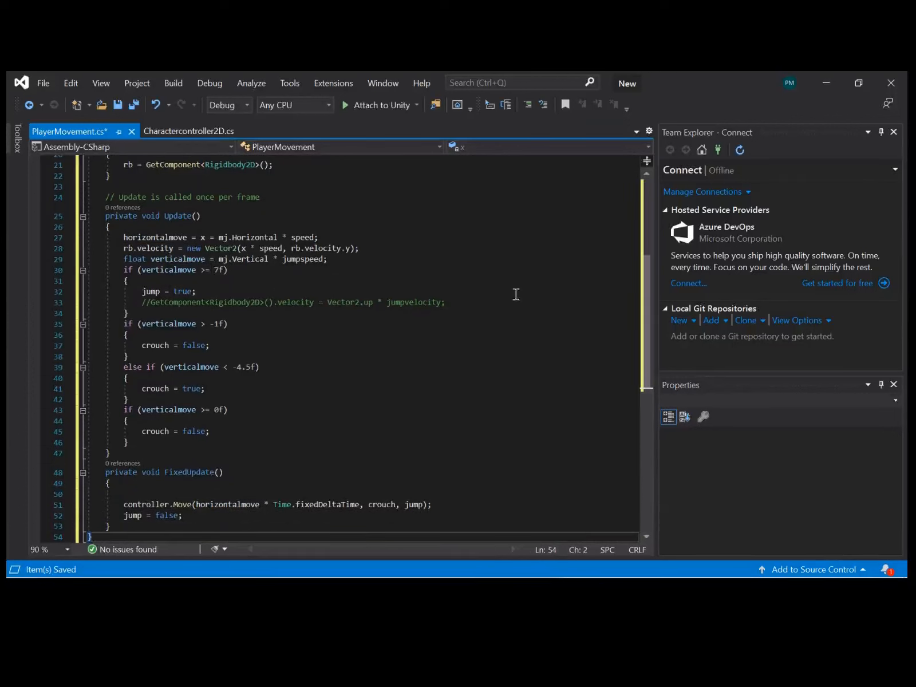
left_click_drag(649, 311, 627, 339)
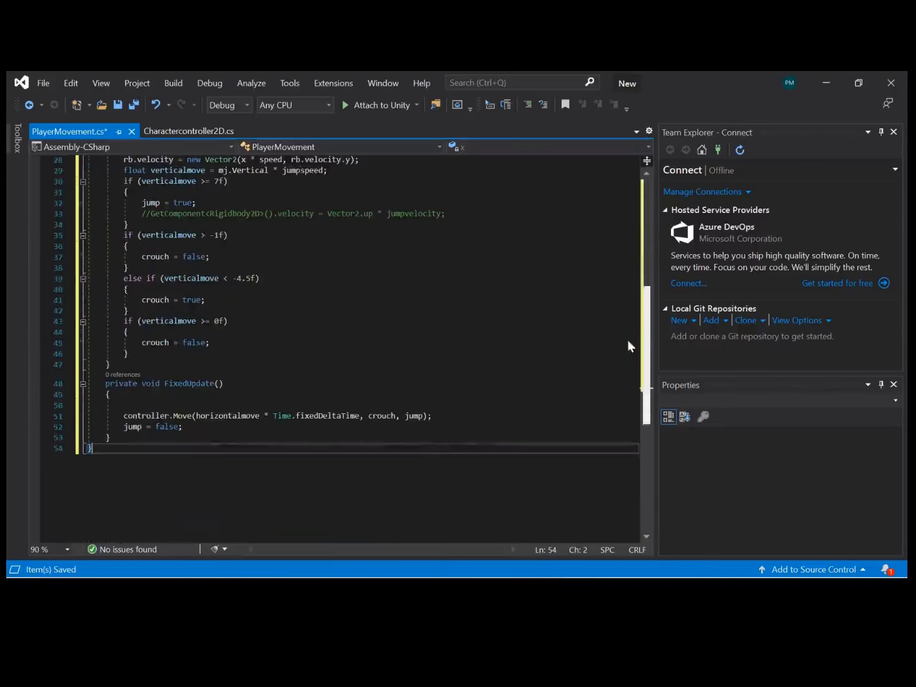
left_click(436, 330)
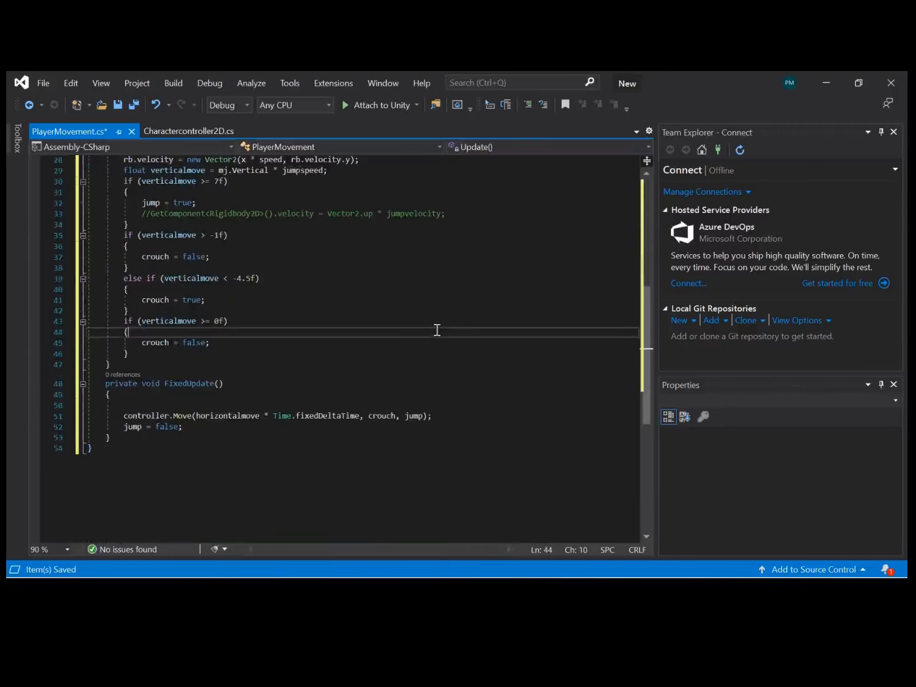
Save the PlayerMovement script and switch back to the Unity editor.
key("ctrl+s")
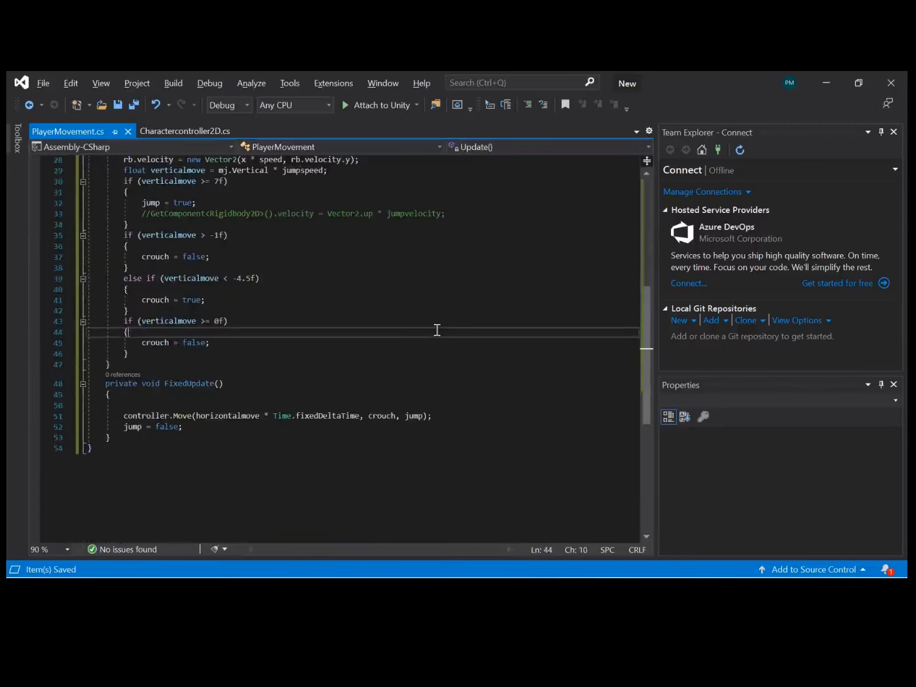
key("alt+Tab")
key("alt+Tab")
key("alt+Tab")
key("alt+Tab")
key("alt+Tab")
key("alt+Tab")
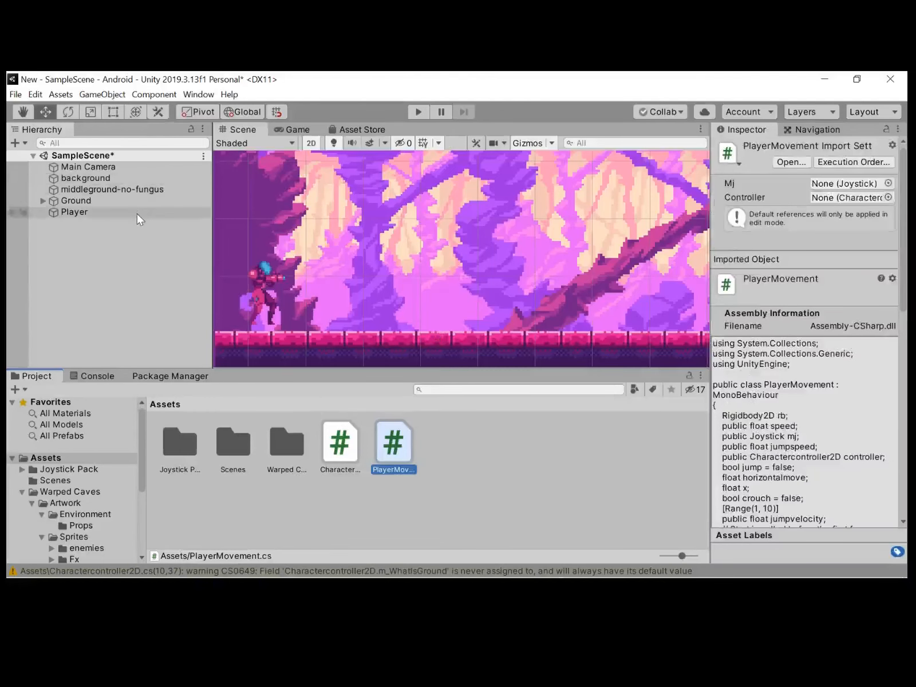
Create an empty game object at the root of SampleScene and duplicate it.
left_click(64, 232)
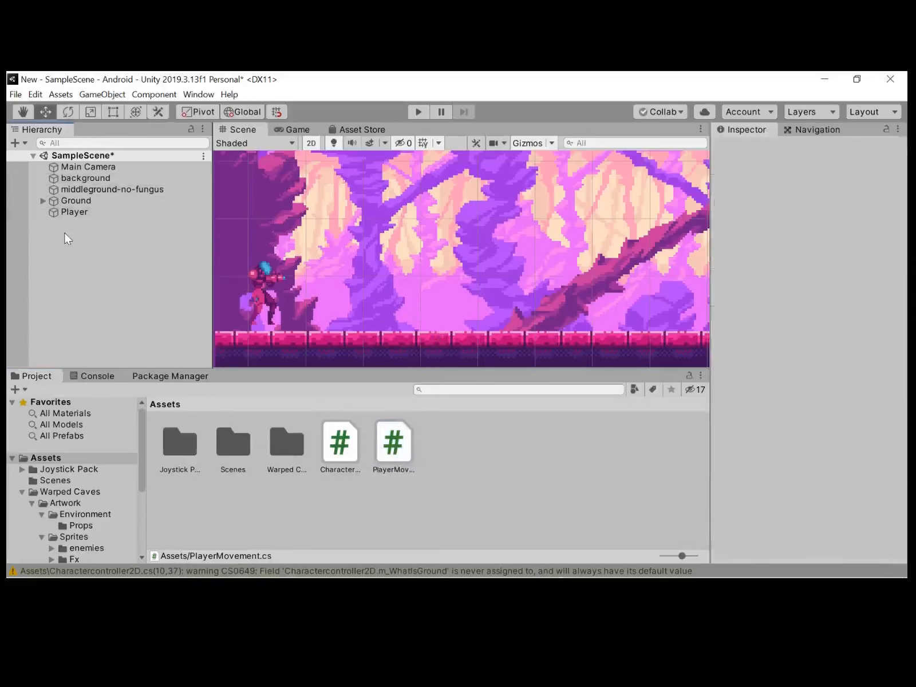
right_click(64, 232)
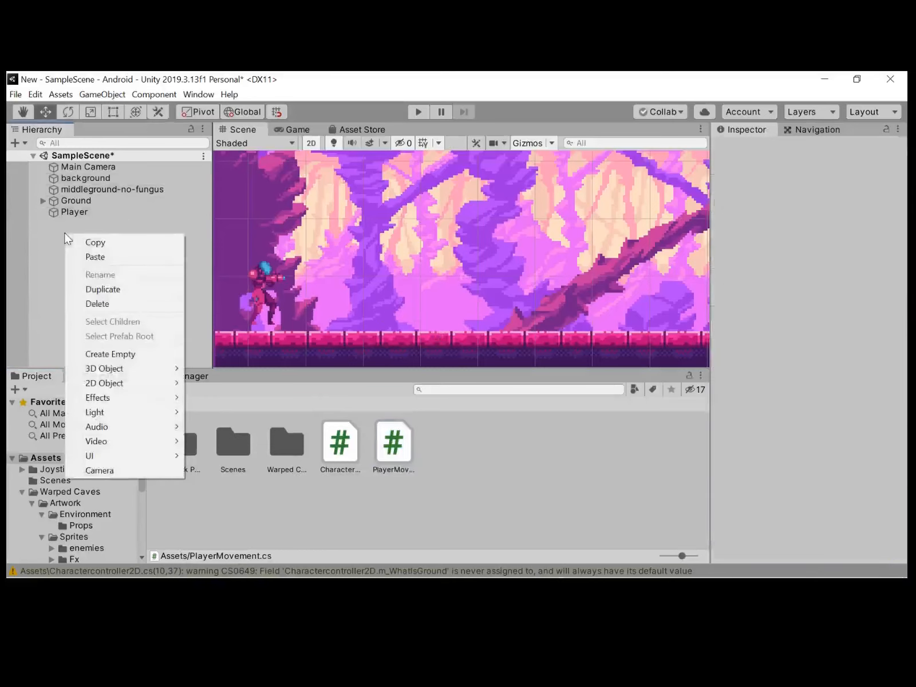
left_click(112, 353)
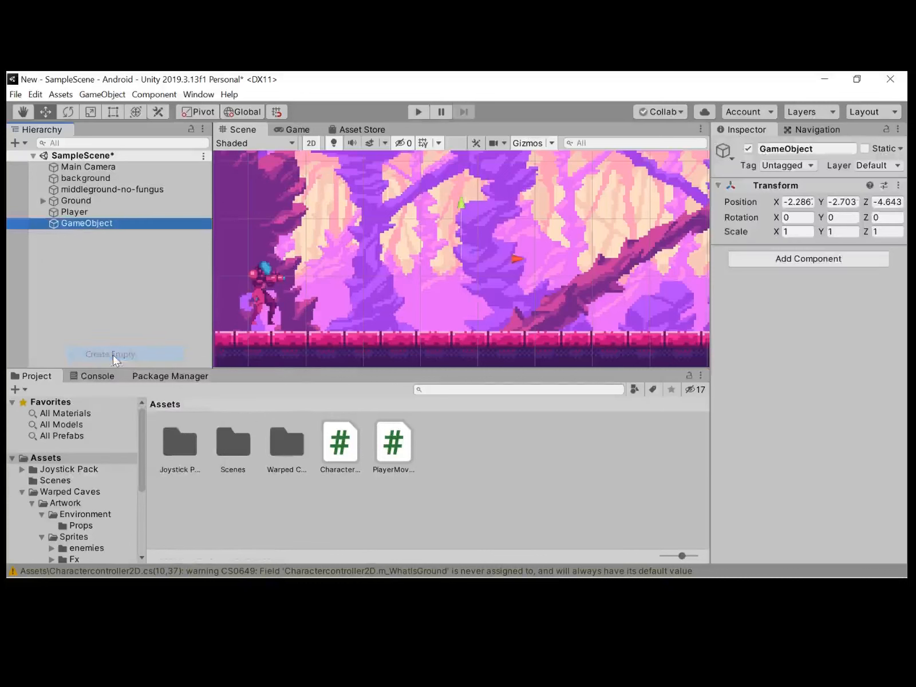
key("ctrl+d")
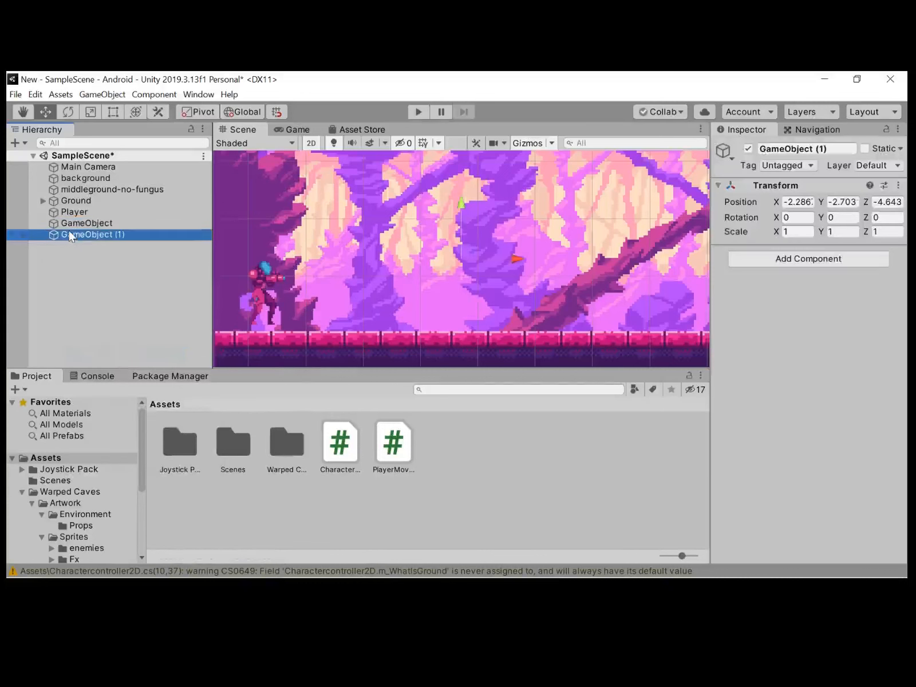
Rename the first empty game object as Top.
left_click(69, 232)
left_click(56, 220)
right_click(55, 220)
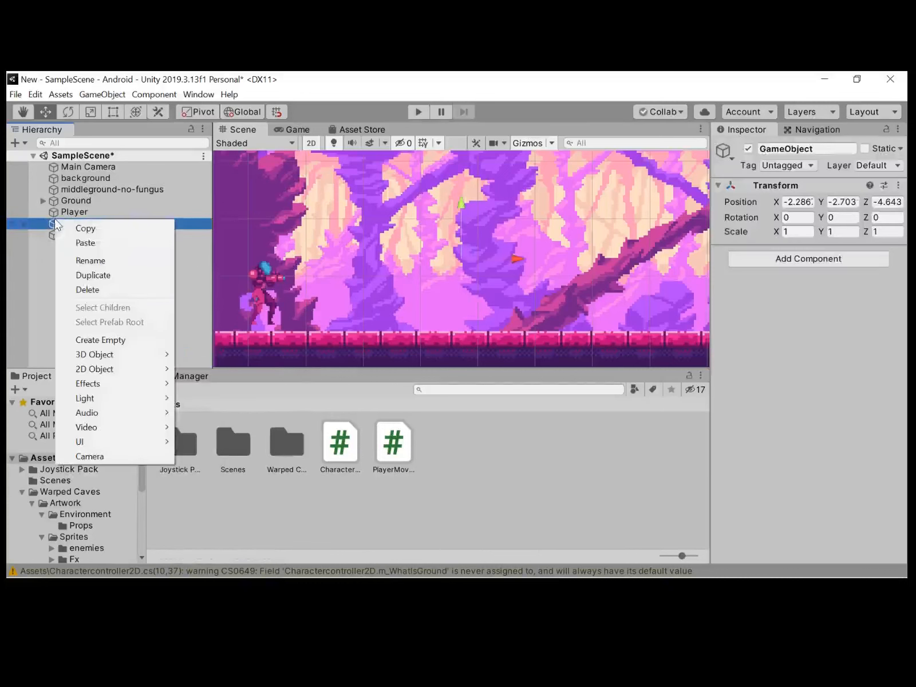
left_click(89, 261)
key("BackSpace")
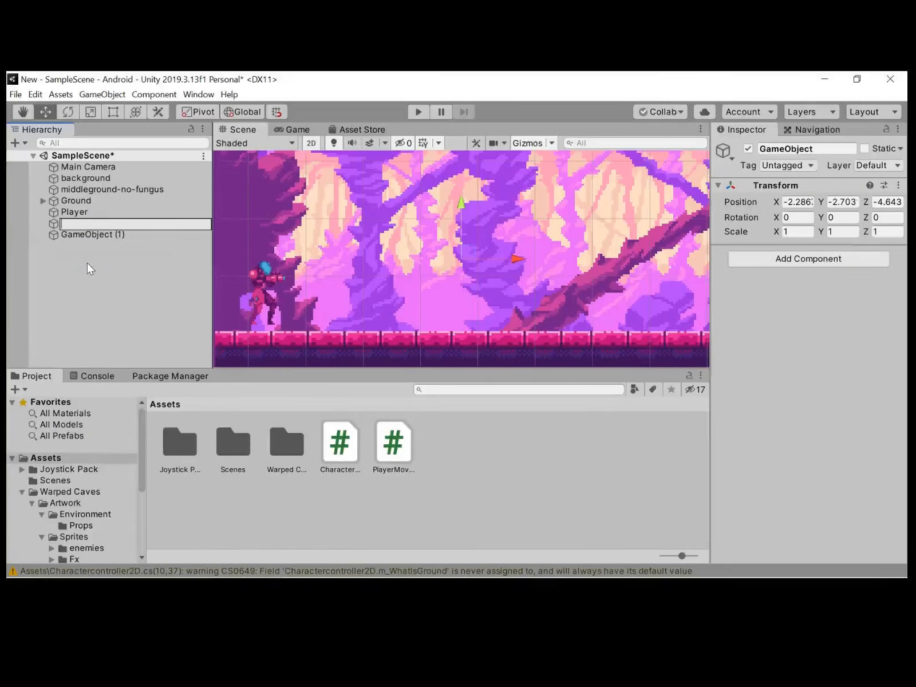
type("Top")
left_click(87, 263)
Rename the duplicated empty game object as Bottom.
right_click(70, 235)
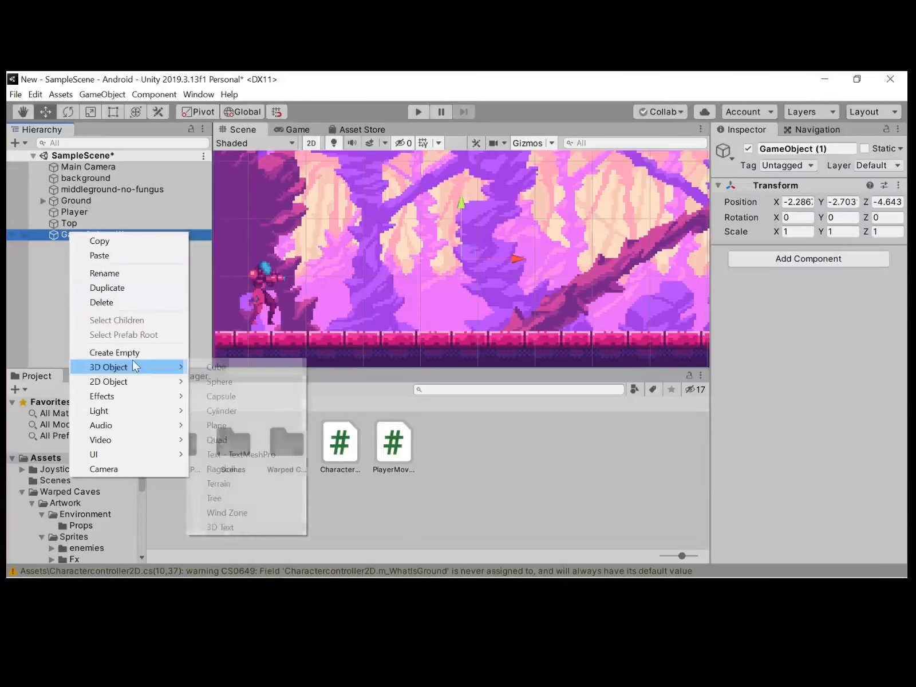
left_click(107, 275)
key("BackSpace")
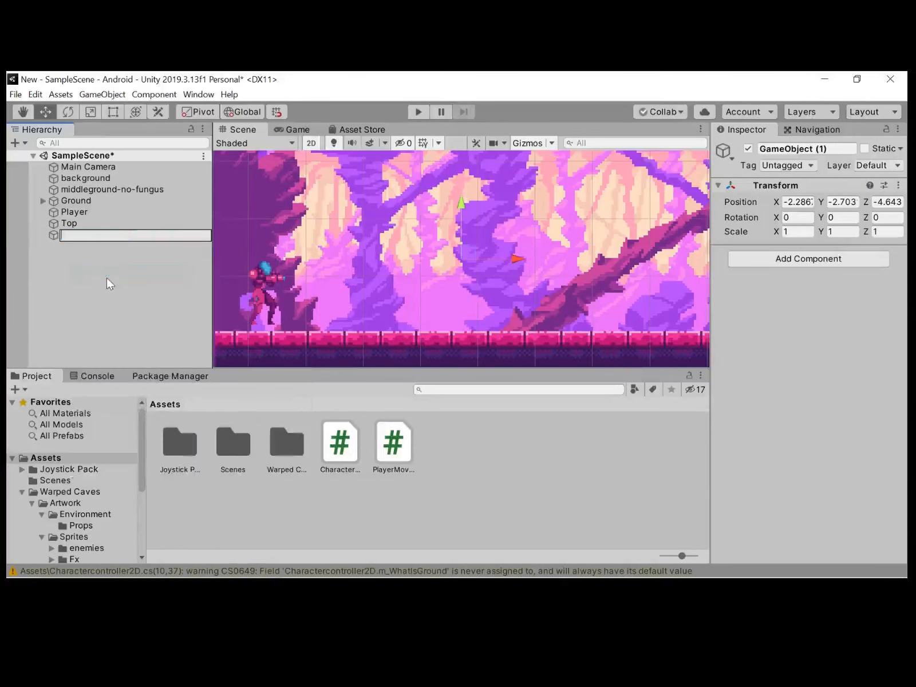
type("Bottom")
left_click(106, 278)
Move the Top object onto the player's head, at about X -5.76, Y -2.82.
left_click(71, 224)
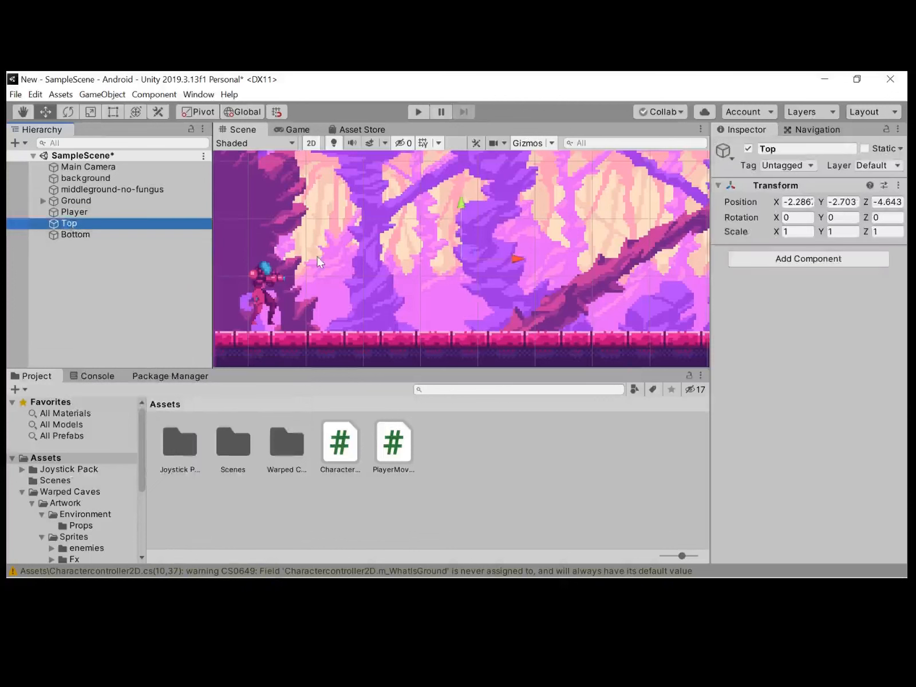
left_click_drag(517, 259, 316, 265)
scroll(260, 297, "up", 5)
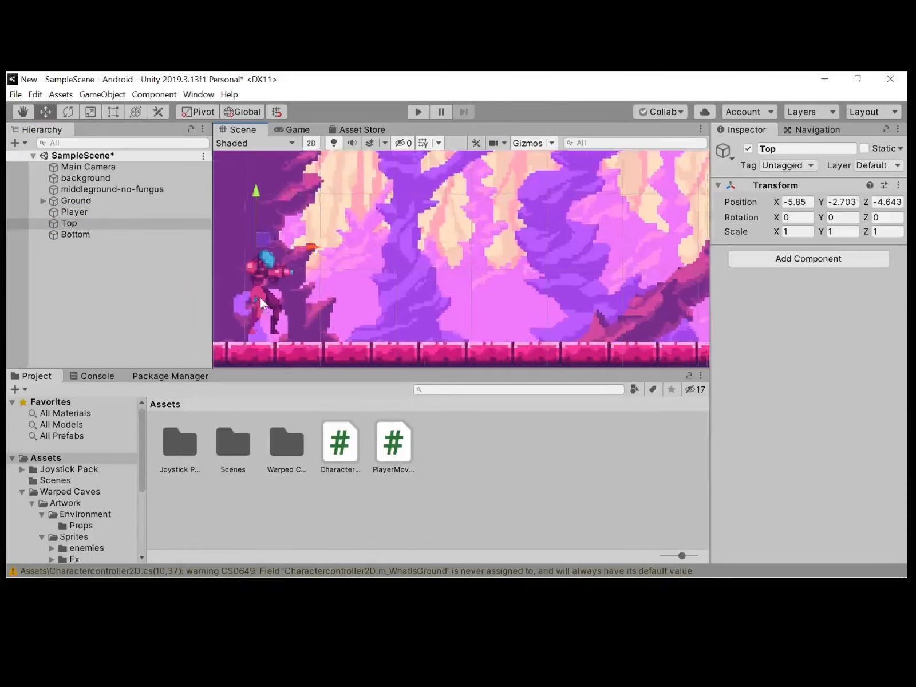
middle_click_drag(376, 260, 445, 279)
left_click_drag(334, 246, 342, 253)
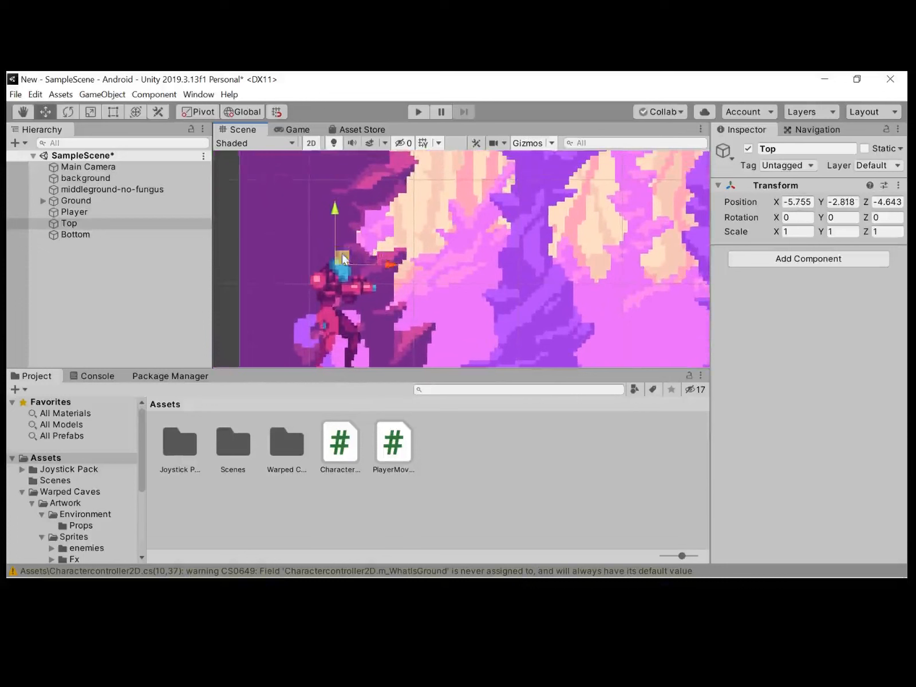
Move the Bottom object to the player's feet, at about X -5.79, Y -3.84.
left_click(189, 234)
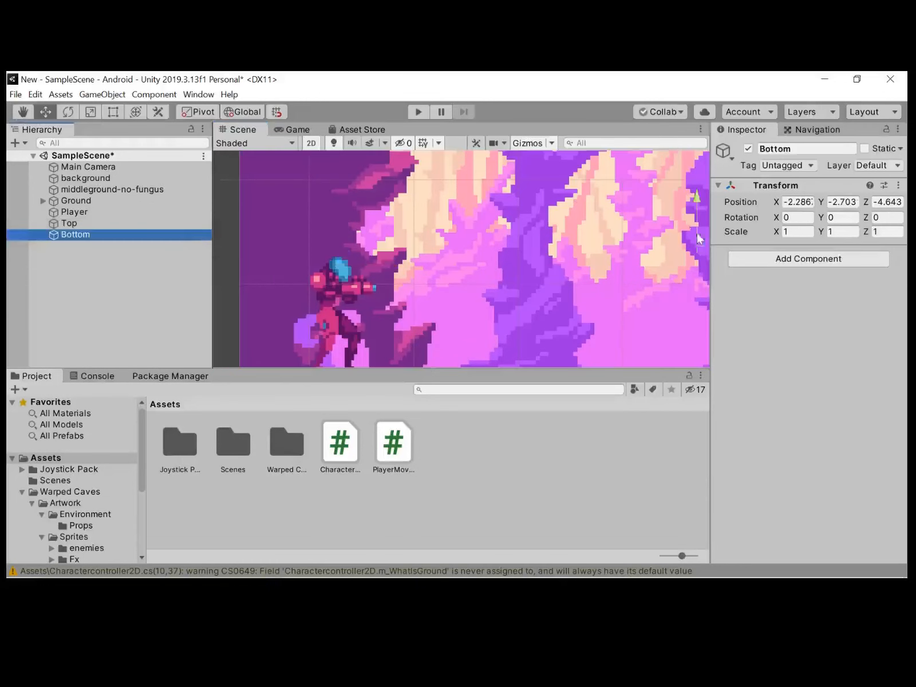
left_click_drag(699, 247, 342, 354)
middle_click_drag(341, 354, 378, 298)
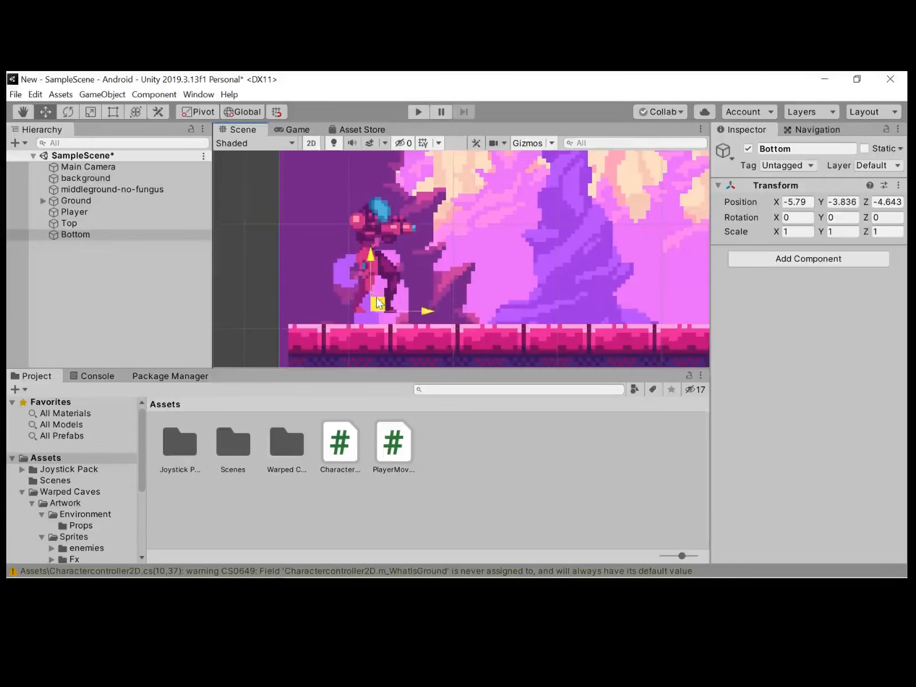
left_click(103, 303)
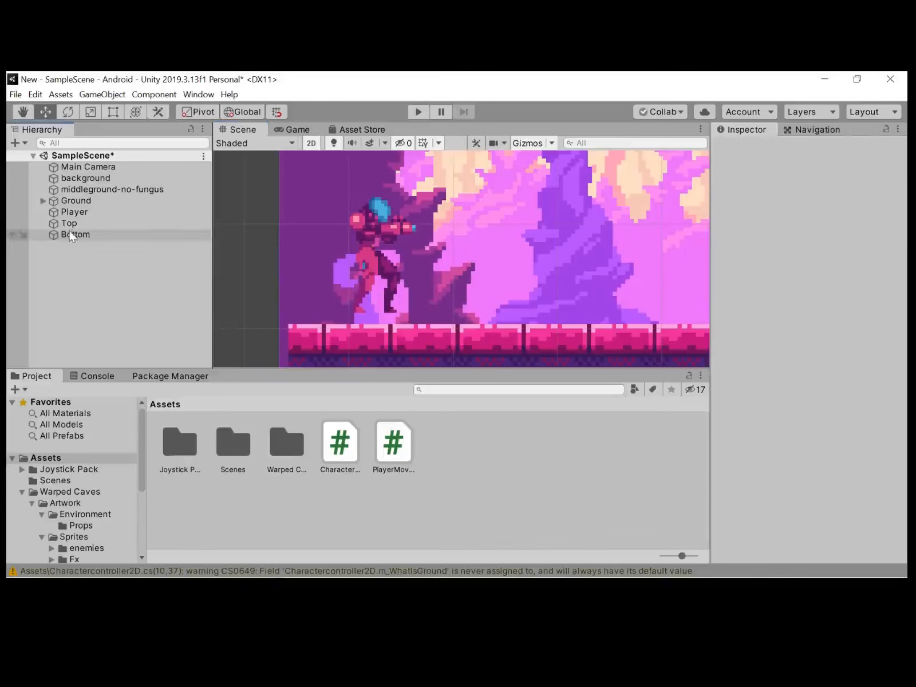
Collapse the Player's Sprite Renderer and examine the Player Movement and Charactercontroller 2D component fields.
left_click(71, 212)
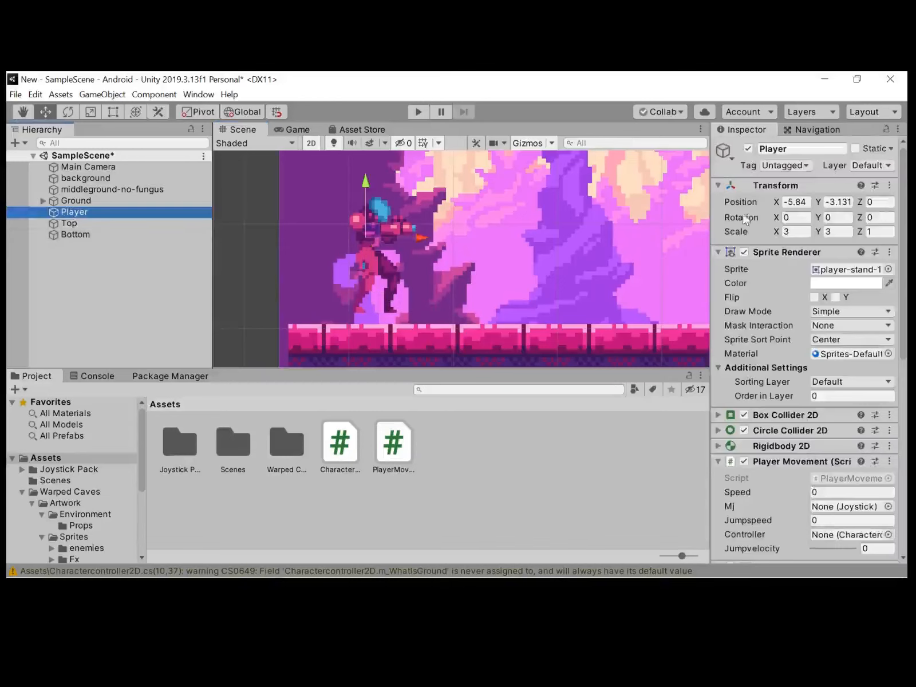
left_click(718, 253)
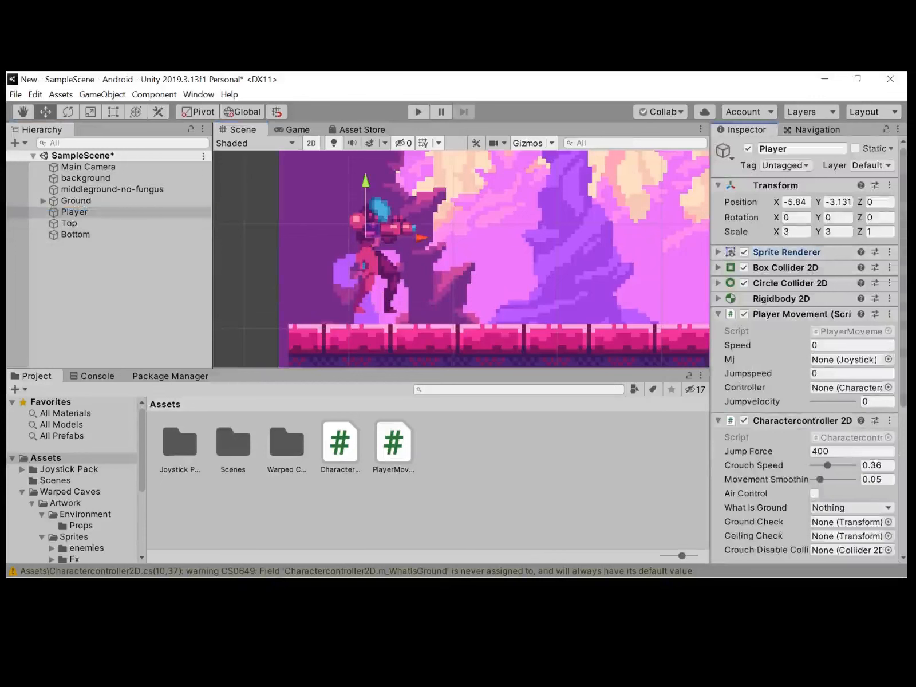
scroll(803, 363, "down", 3)
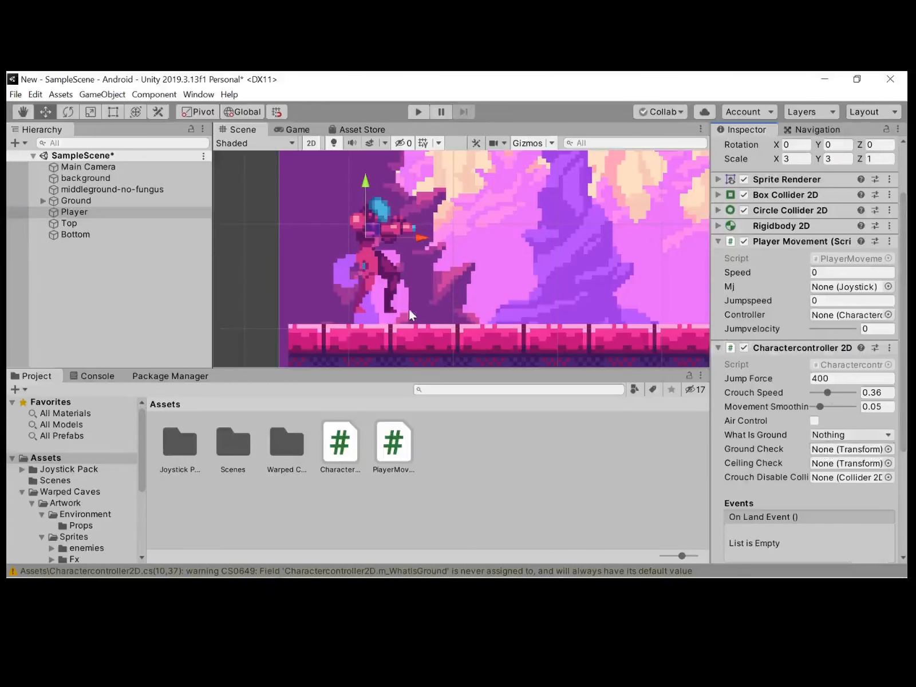
left_click(107, 296)
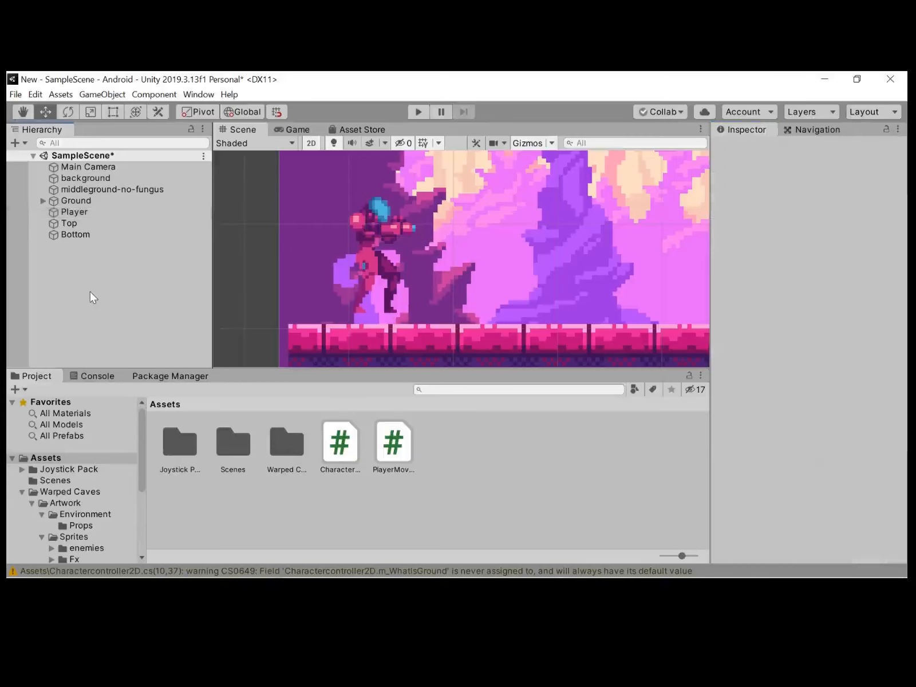
left_click(104, 202)
left_click(98, 215)
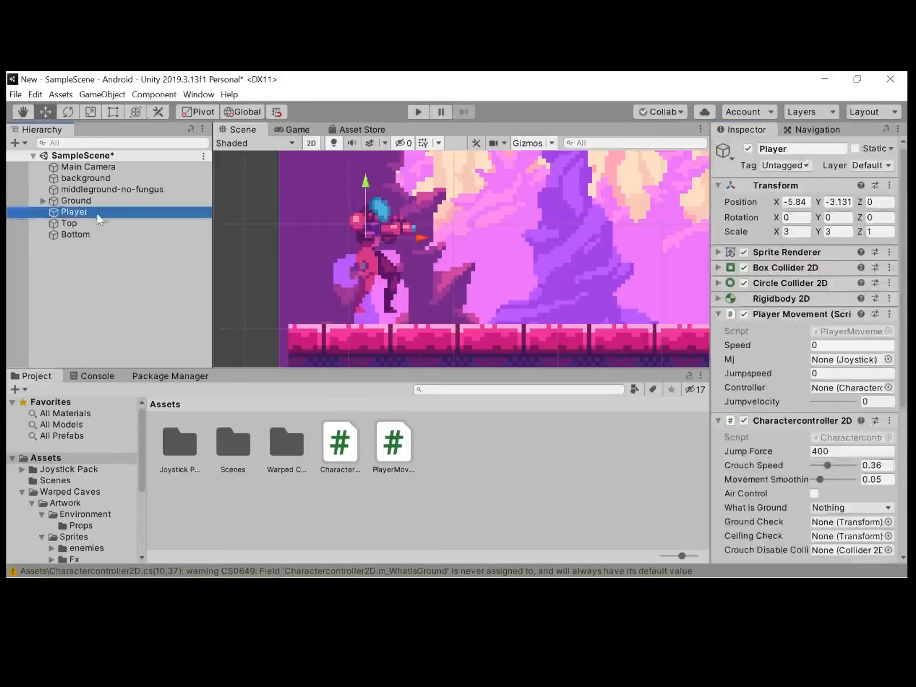
Add a UI Canvas at the root of SampleScene.
left_click(95, 272)
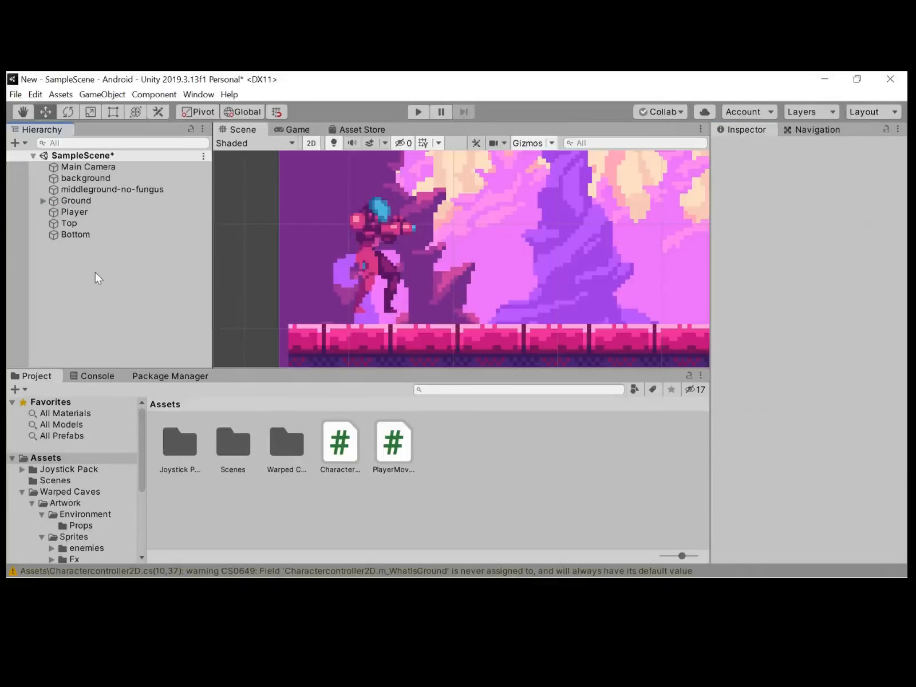
right_click(95, 273)
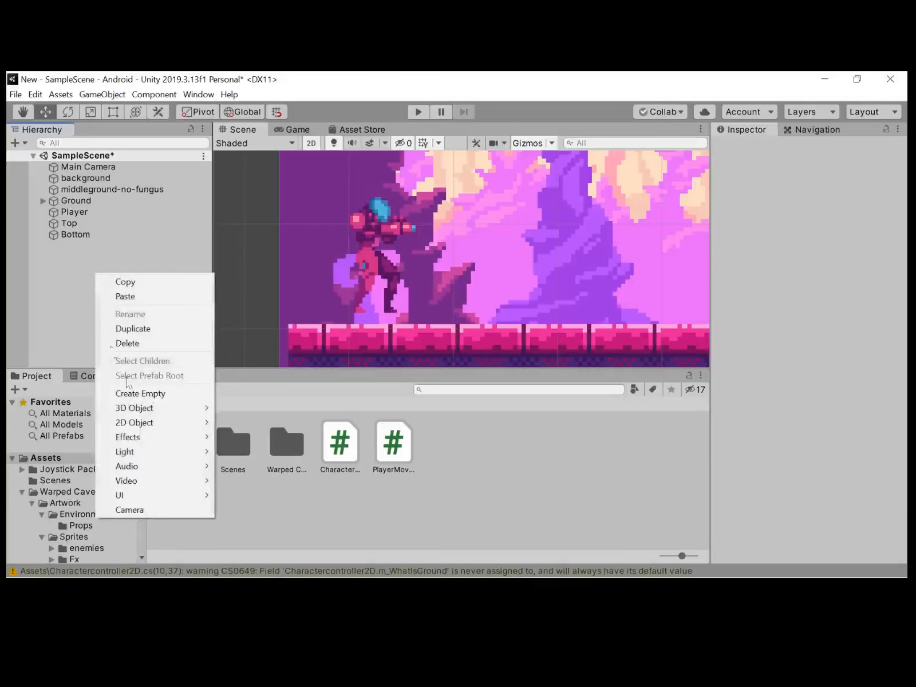
mouse_move(158, 493)
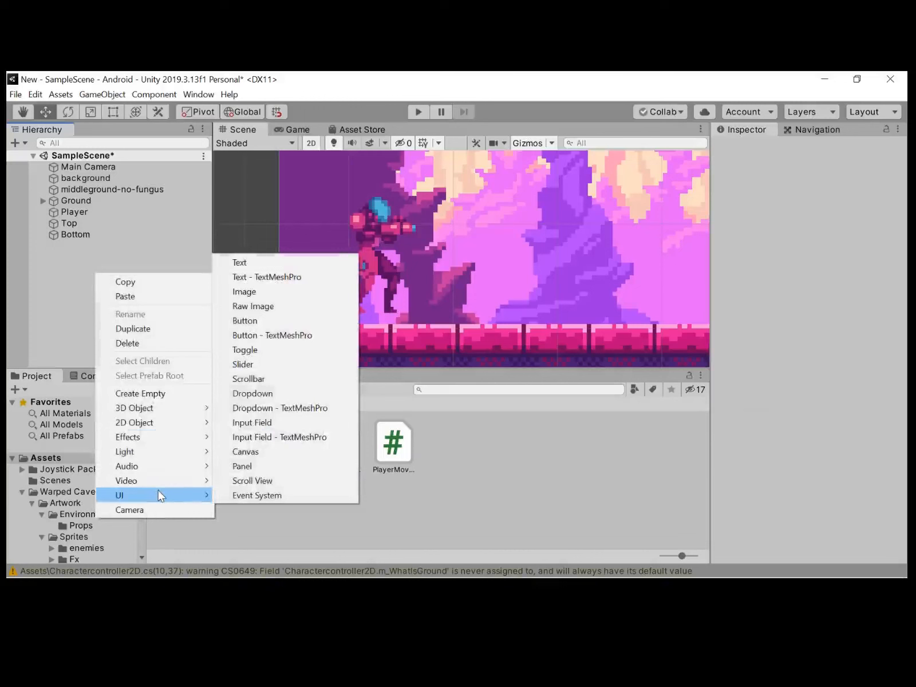
left_click(252, 452)
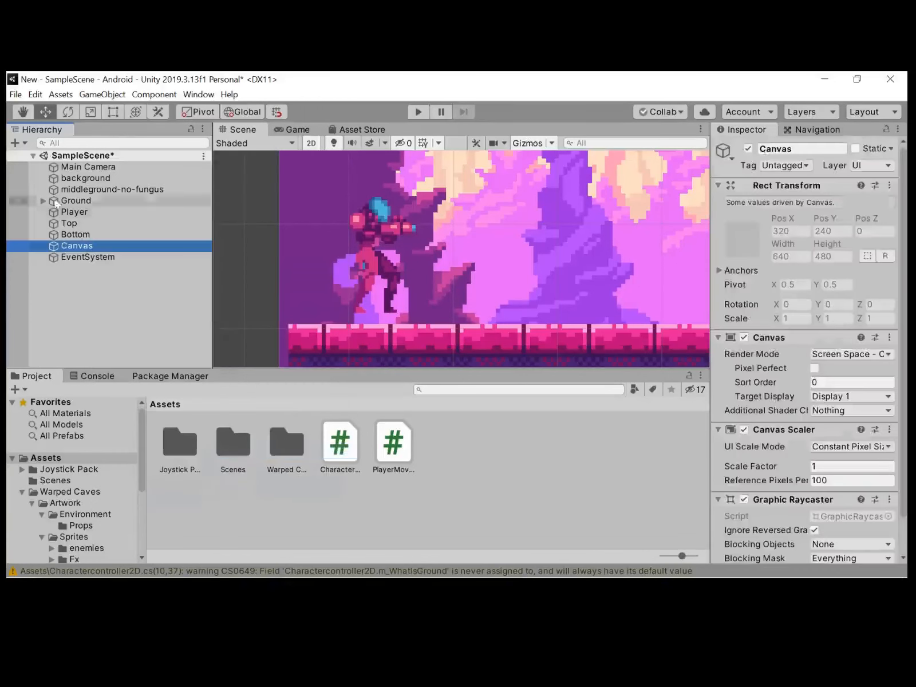
Rename the new canvas as Joystick.
right_click(69, 251)
left_click(101, 288)
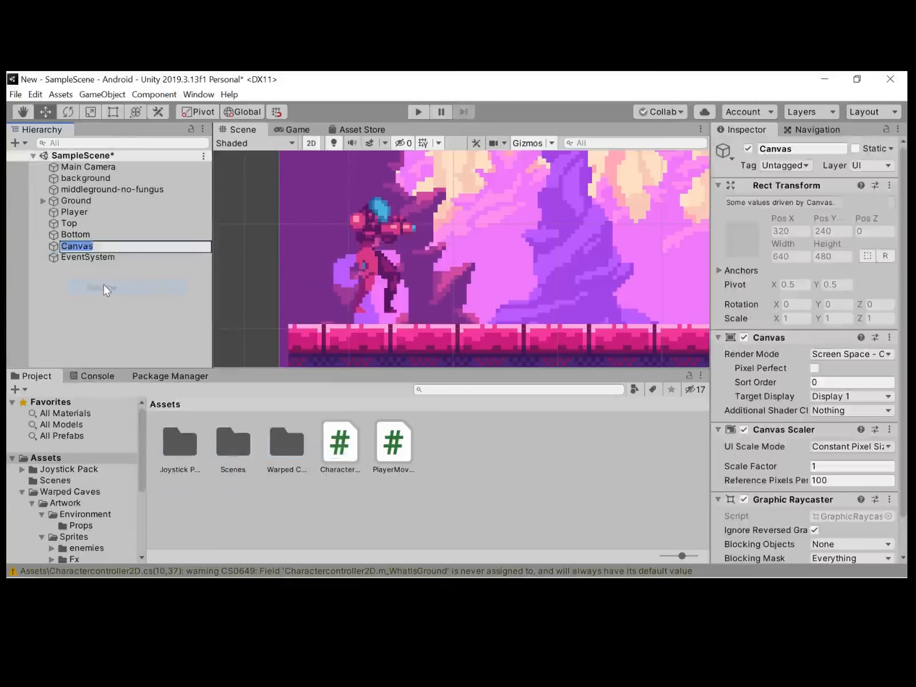
key("BackSpace")
type("Joystick")
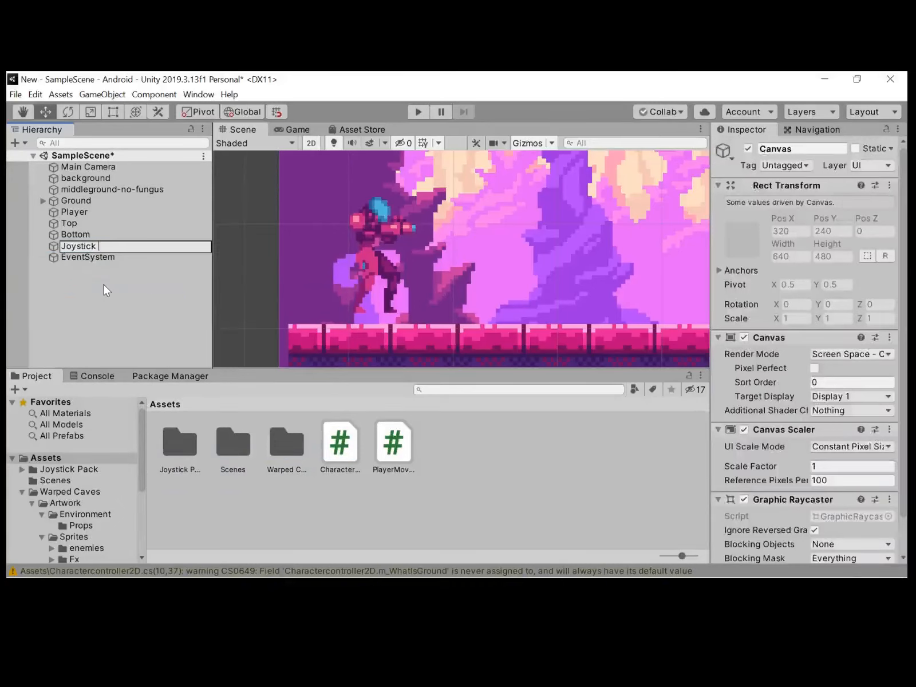
left_click(103, 284)
Make the EventSystem object a child of the Joystick canvas.
left_click(86, 246)
left_click(86, 257)
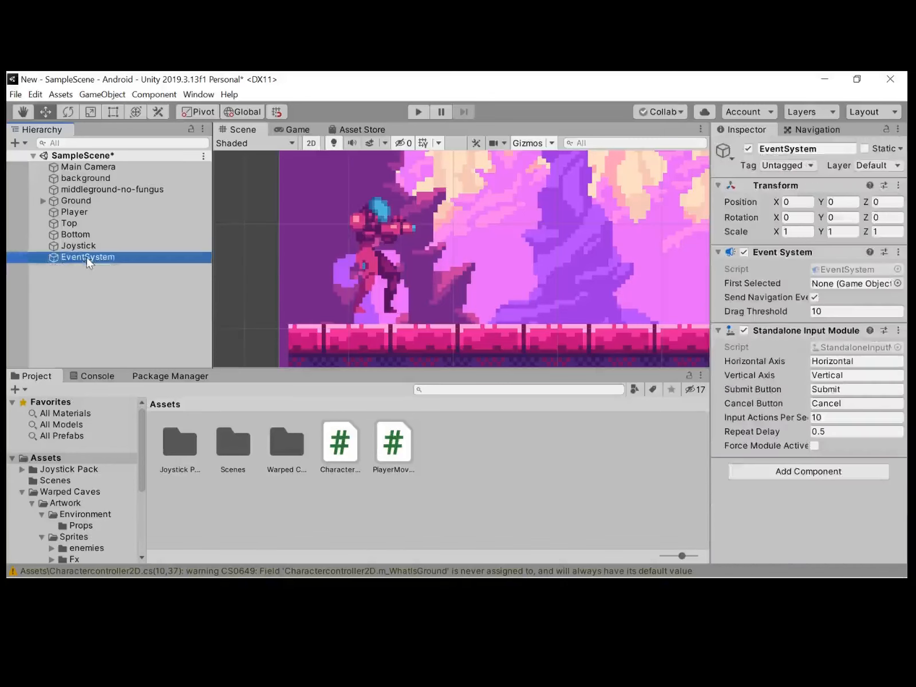
right_click(92, 281)
left_click(73, 297)
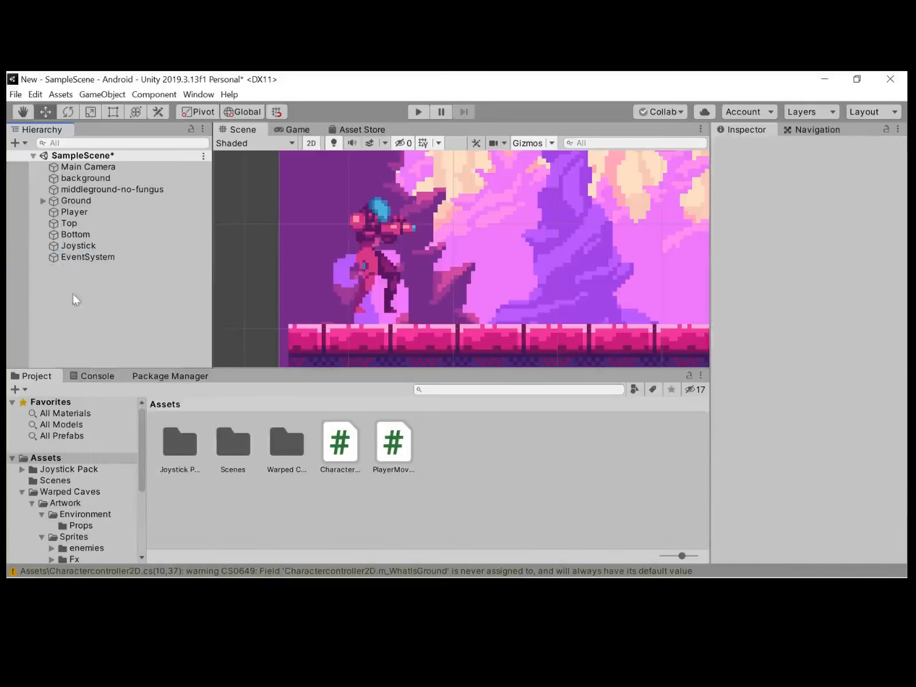
left_click_drag(92, 257, 85, 246)
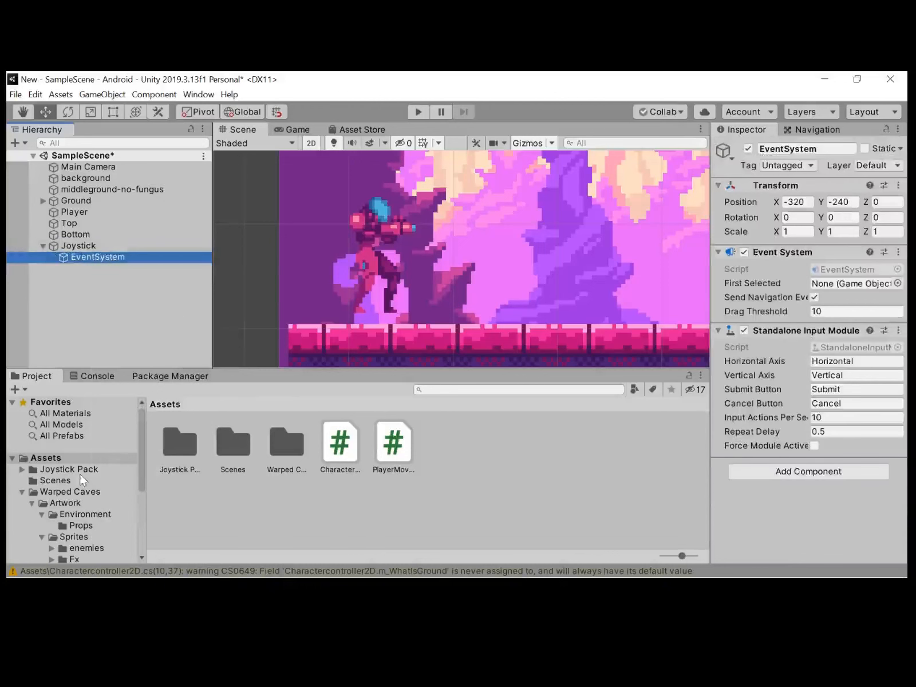
Add the Fixed Joystick prefab from the Joystick Pack's Prefabs folder as a child of the Joystick canvas and expand it.
left_click(51, 458)
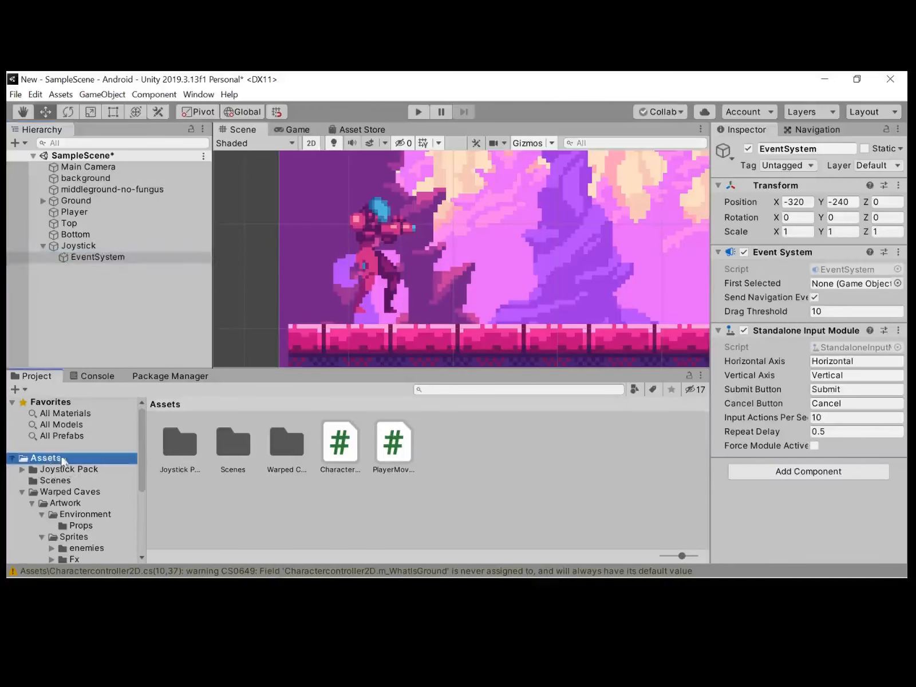
double_click(189, 442)
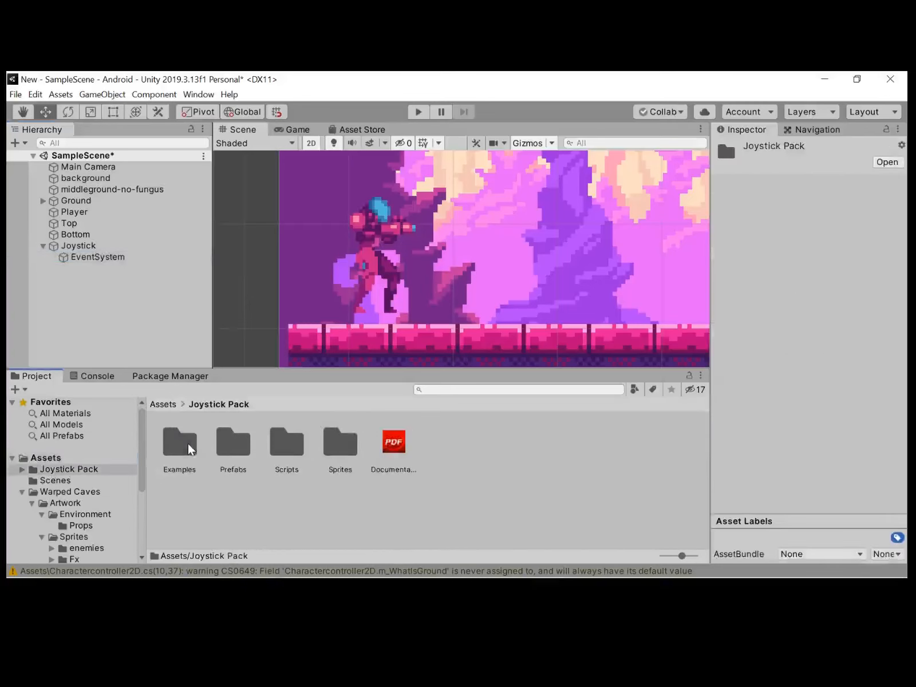
double_click(245, 440)
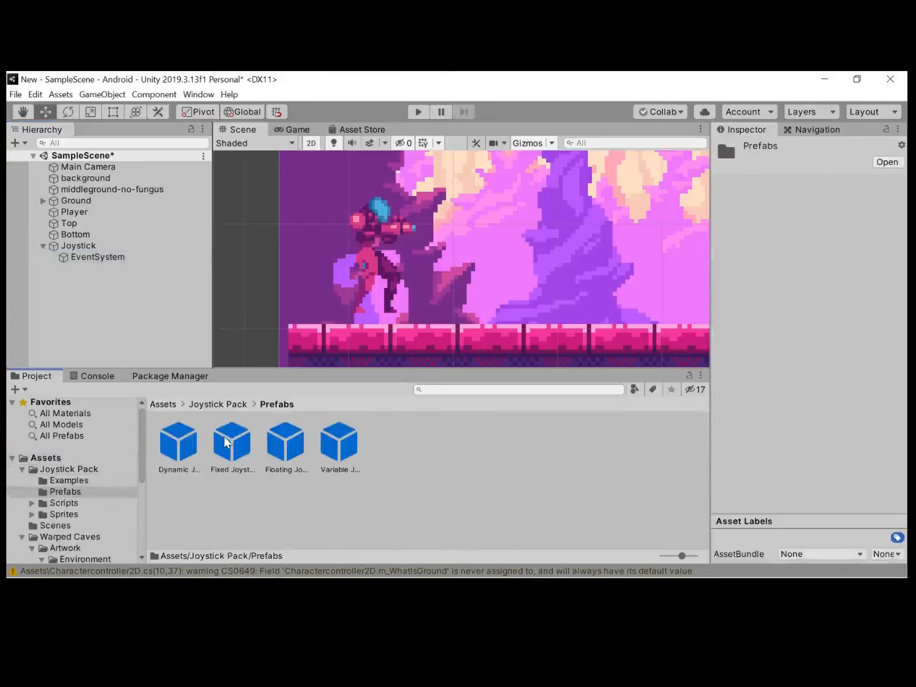
left_click(227, 441)
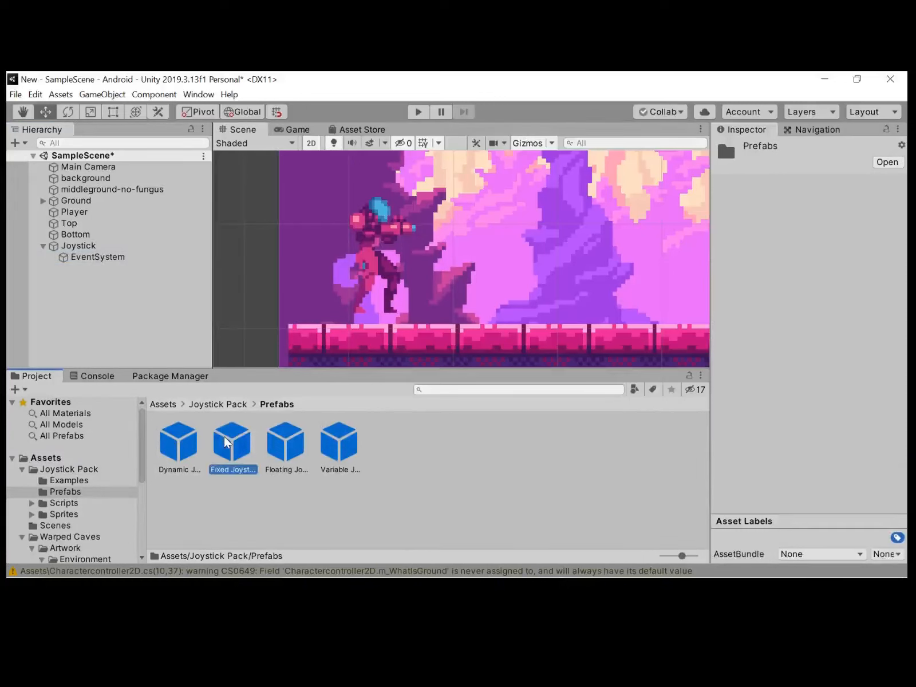
left_click_drag(225, 442, 92, 247)
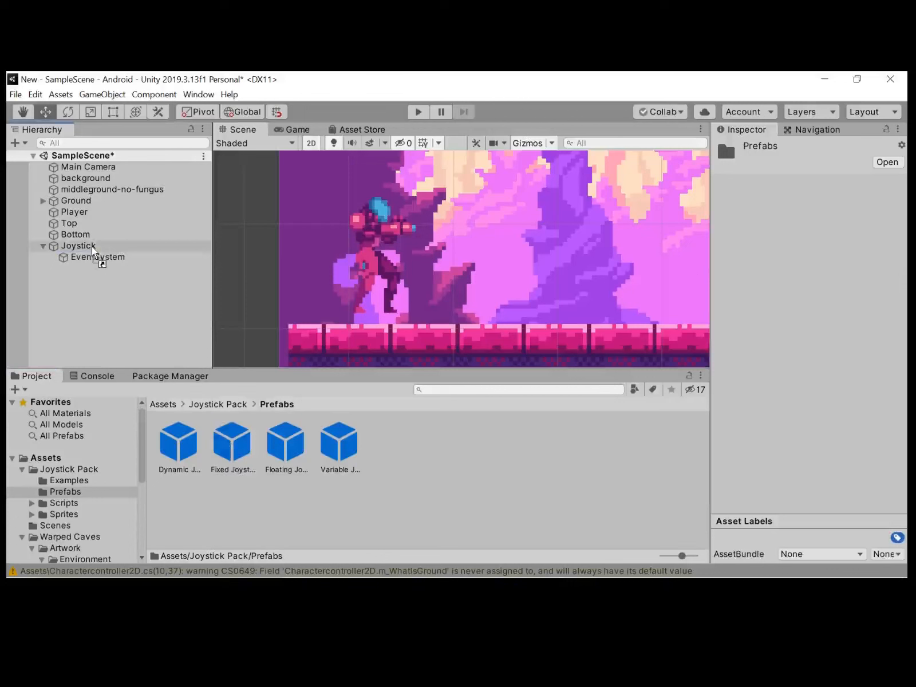
left_click_drag(92, 246, 92, 246)
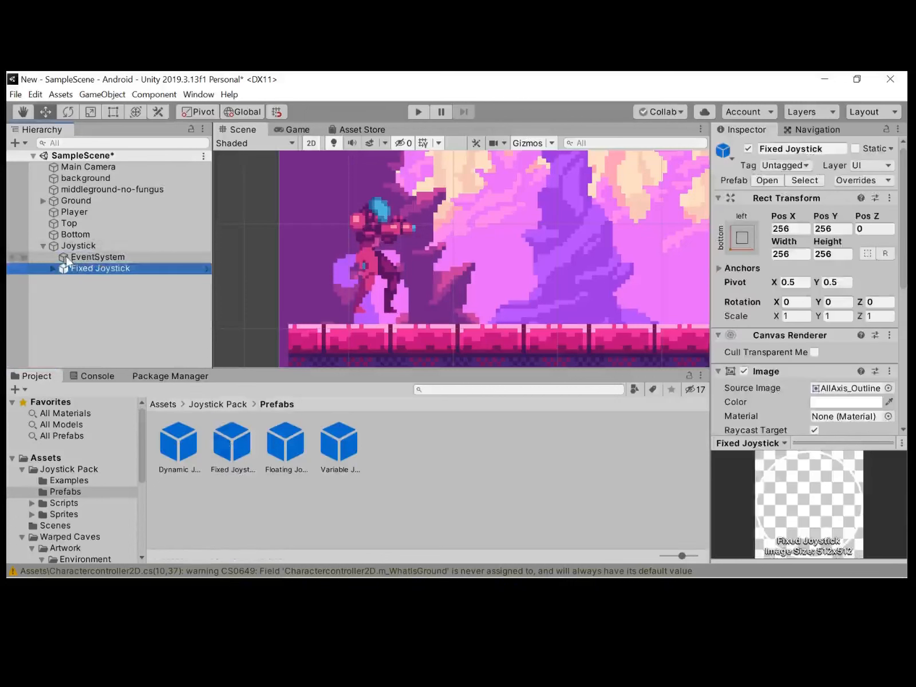
left_click(55, 268)
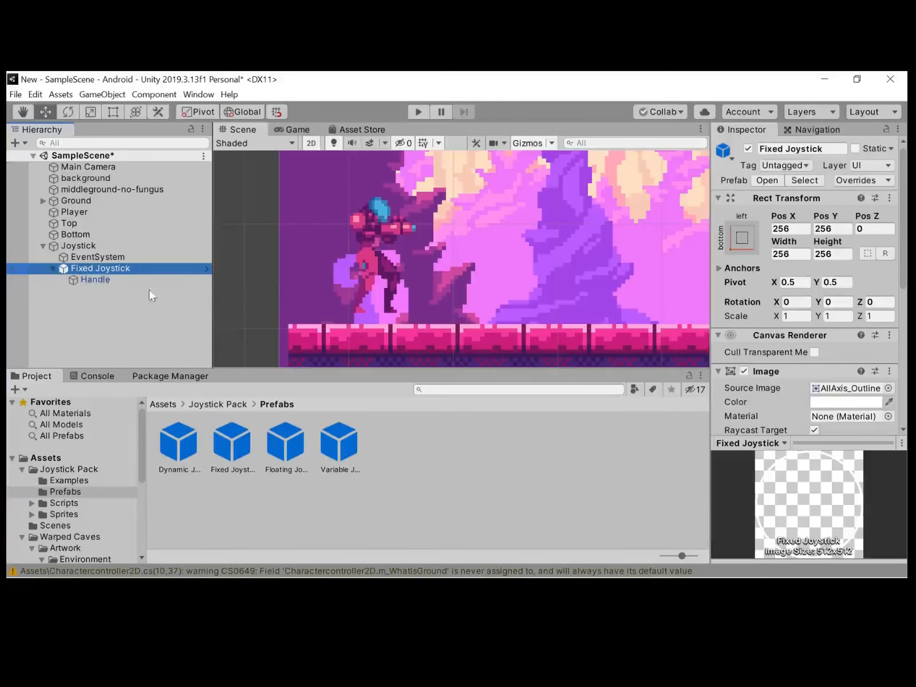
Move the Fixed Joystick toward the canvas's lower-left corner, to about Pos X 132, Pos Y 134.
scroll(365, 278, "down", 4)
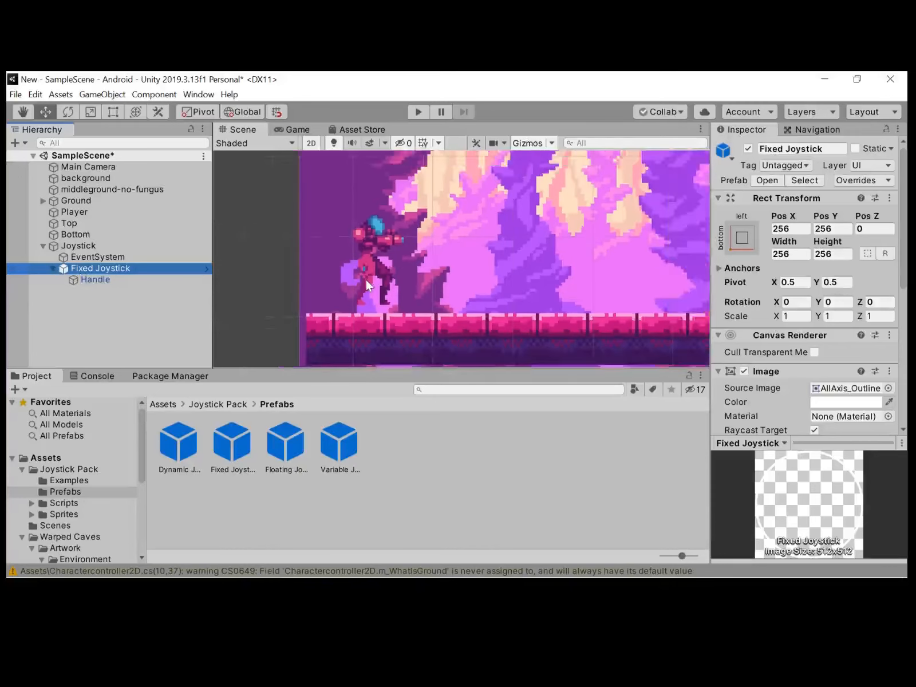
scroll(375, 285, "down", 2)
double_click(143, 270)
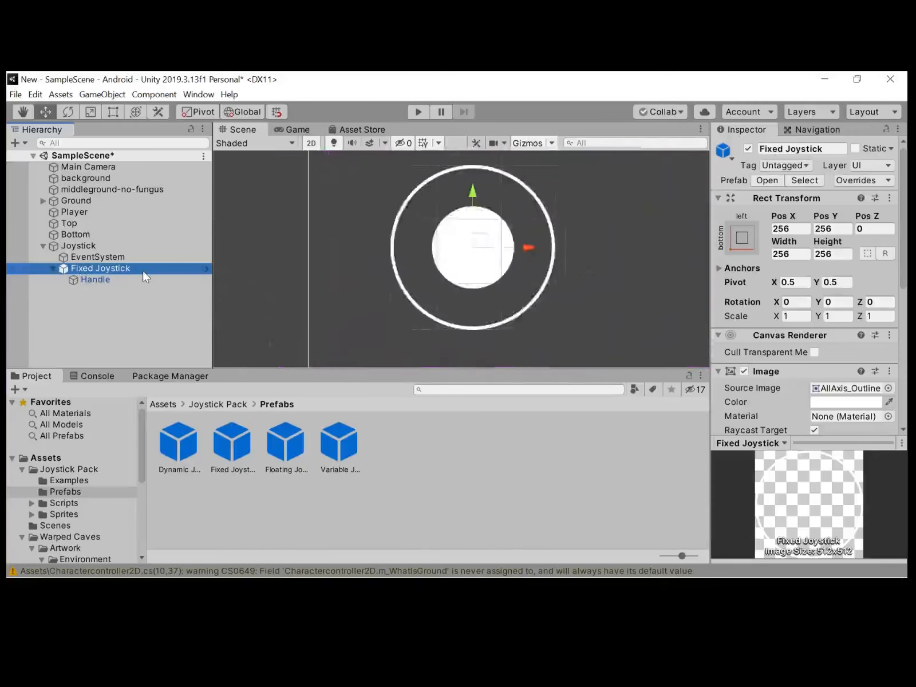
scroll(424, 283, "down", 2)
middle_click_drag(424, 284, 510, 205)
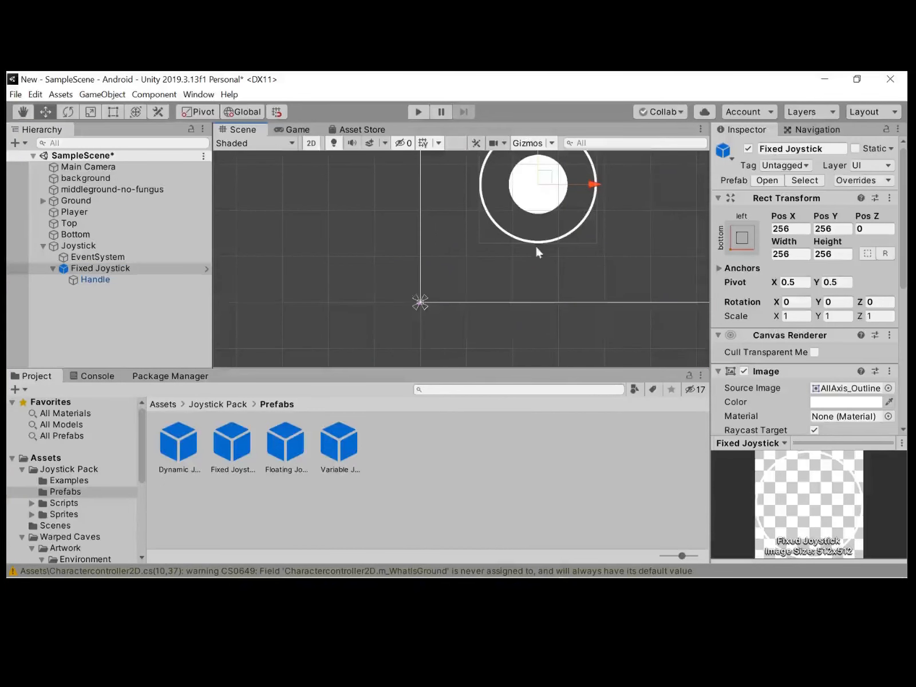
middle_click_drag(581, 213, 502, 258)
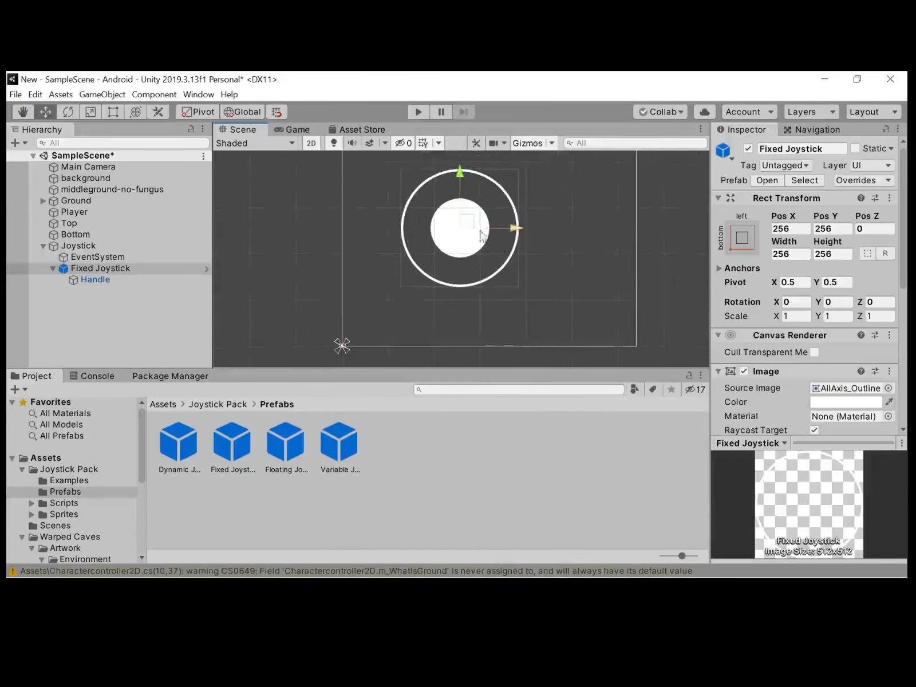
left_click_drag(470, 225, 416, 287)
Set the Fixed Joystick's X and Y scale to 0.5.
left_click(806, 316)
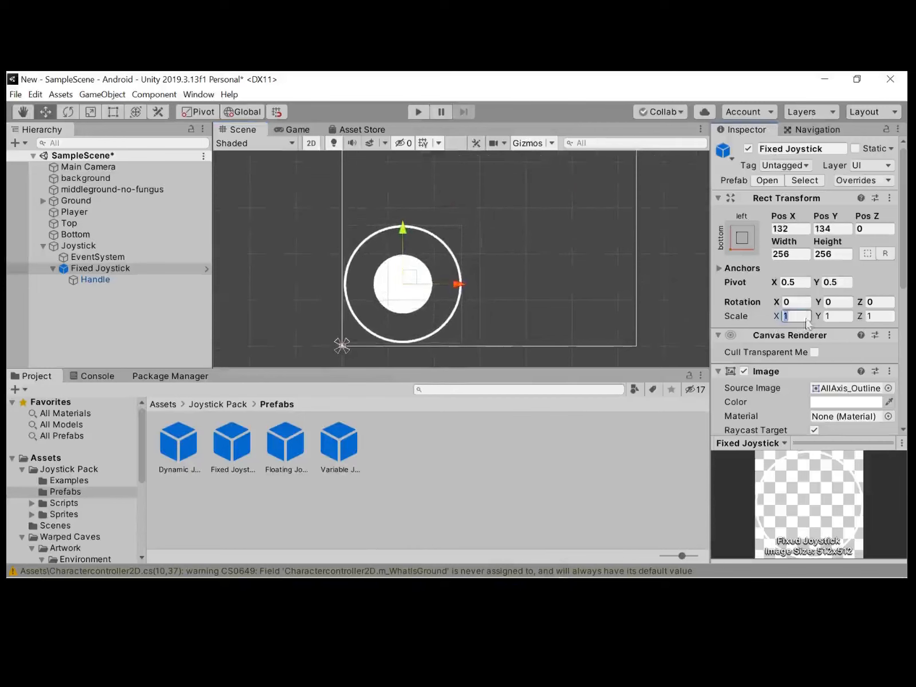
key("BackSpace")
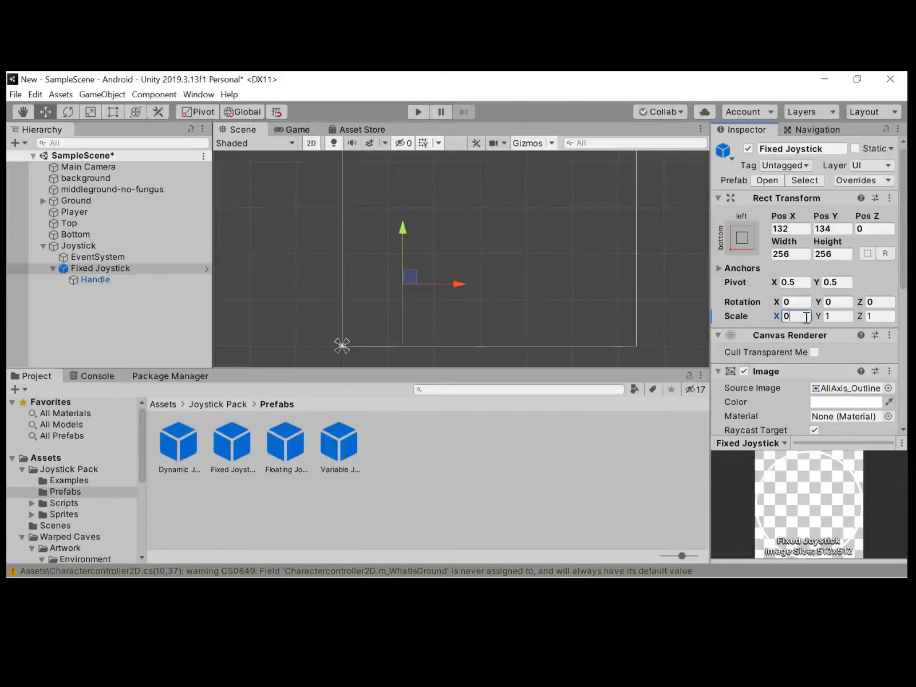
type("0.5")
left_click(838, 317)
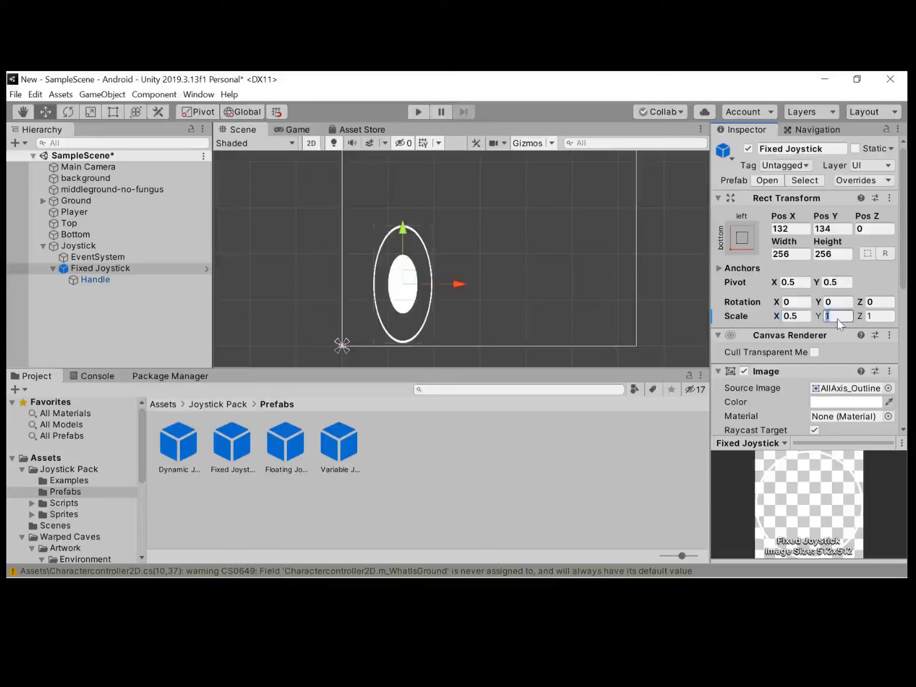
key("BackSpace")
type("0.5")
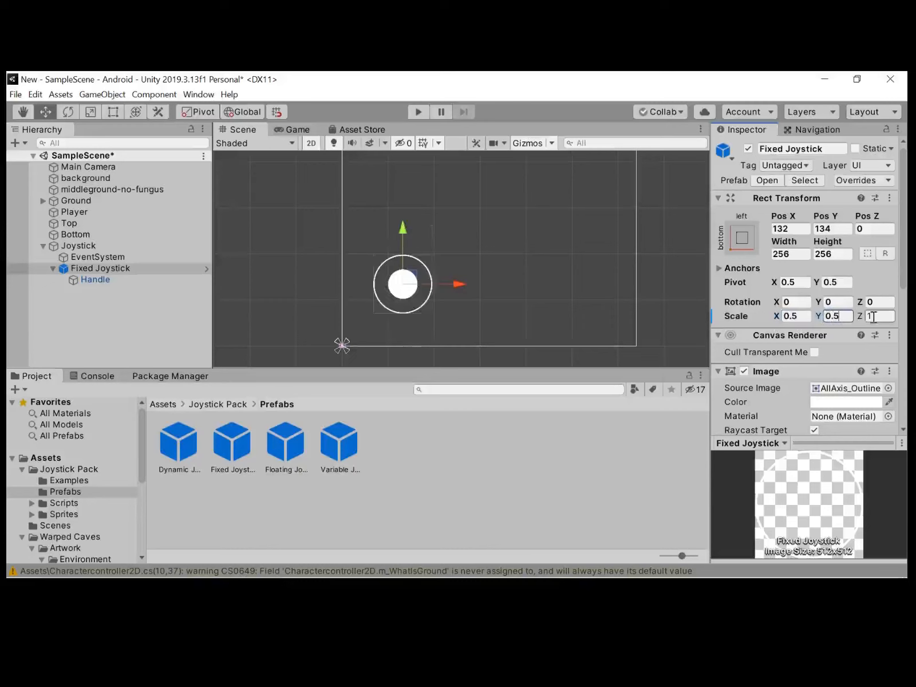
Move the Fixed Joystick closer to the canvas corner, to about Pos X 95, Pos Y 88, and check its placement in the Game view.
left_click_drag(412, 283, 396, 305)
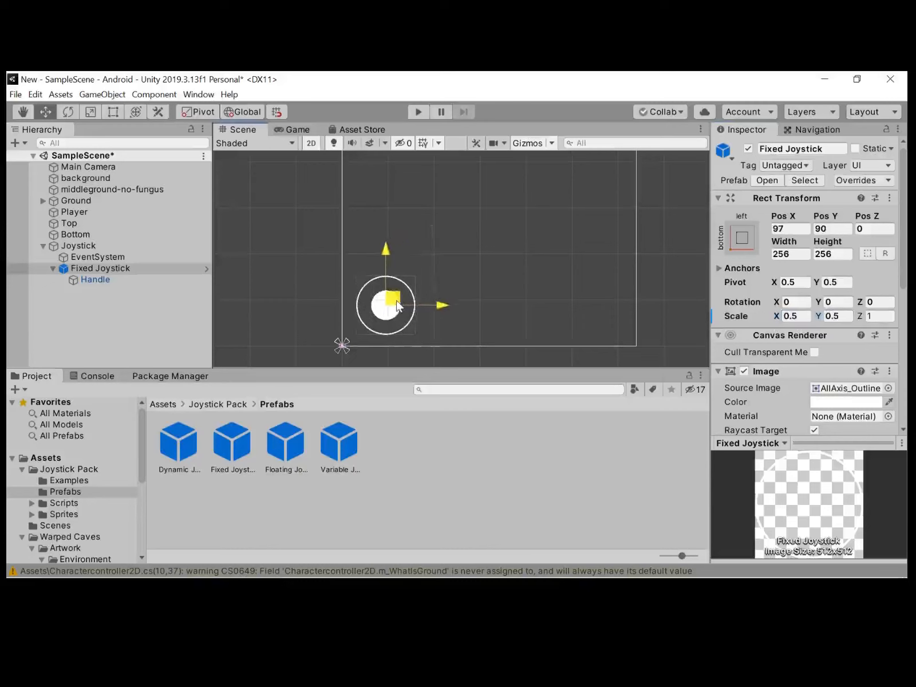
left_click(292, 133)
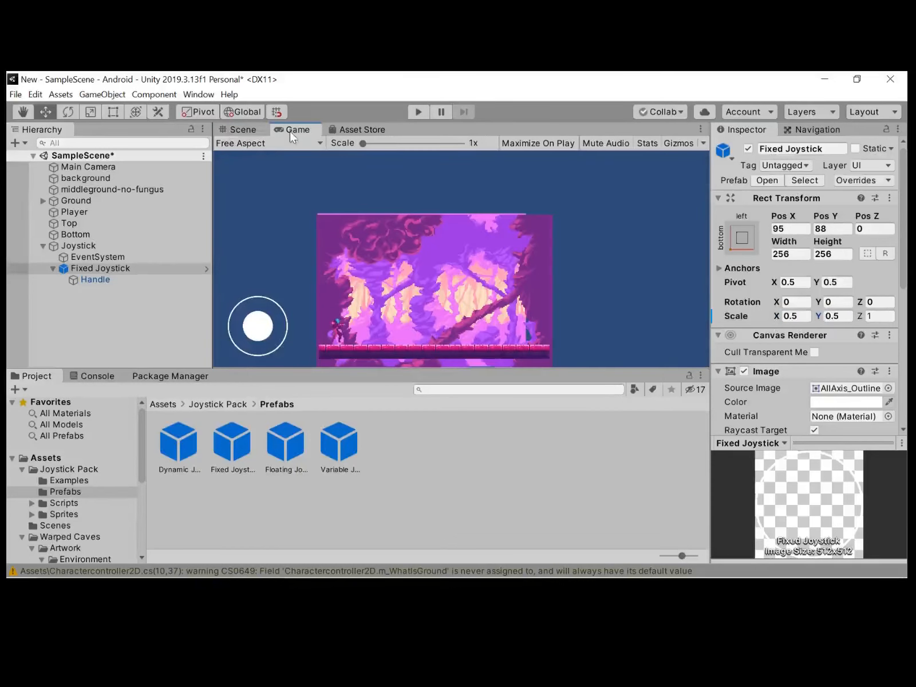
left_click(240, 134)
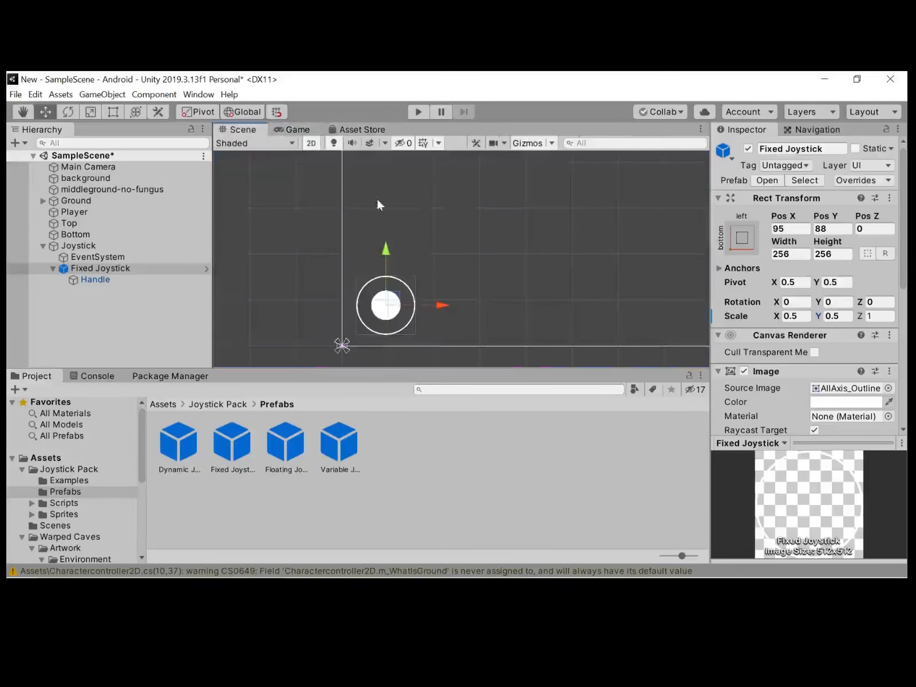
middle_click_drag(455, 229, 295, 241)
scroll(368, 252, "down", 2)
left_click(294, 131)
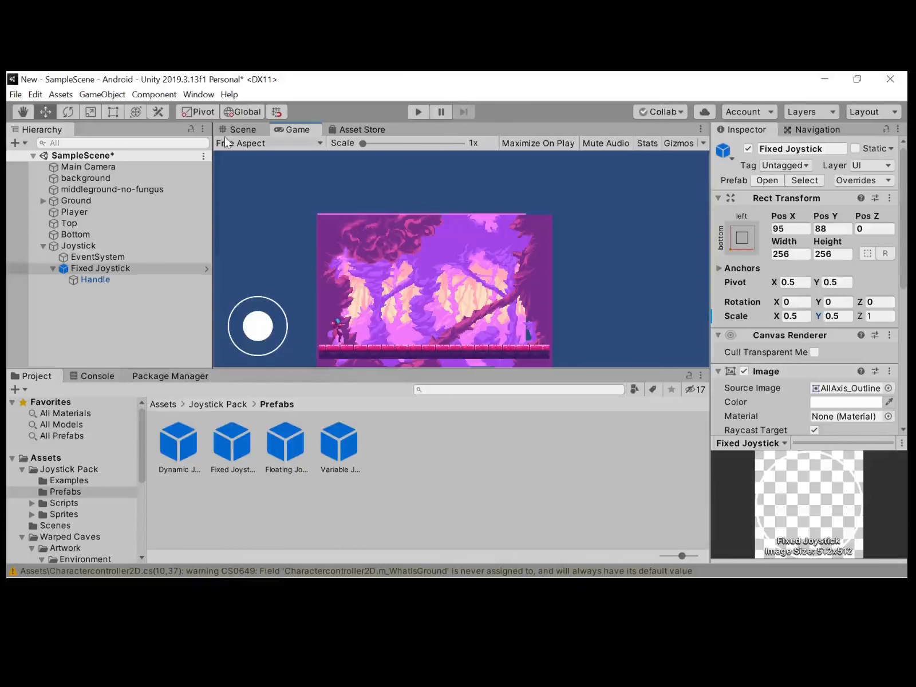
left_click(240, 143)
left_click(237, 129)
left_click(289, 130)
Move the Fixed Joystick to about Pos X 72, Pos Y 94 with the Game view temporarily docked beside the Scene view.
left_click_drag(292, 130, 681, 314)
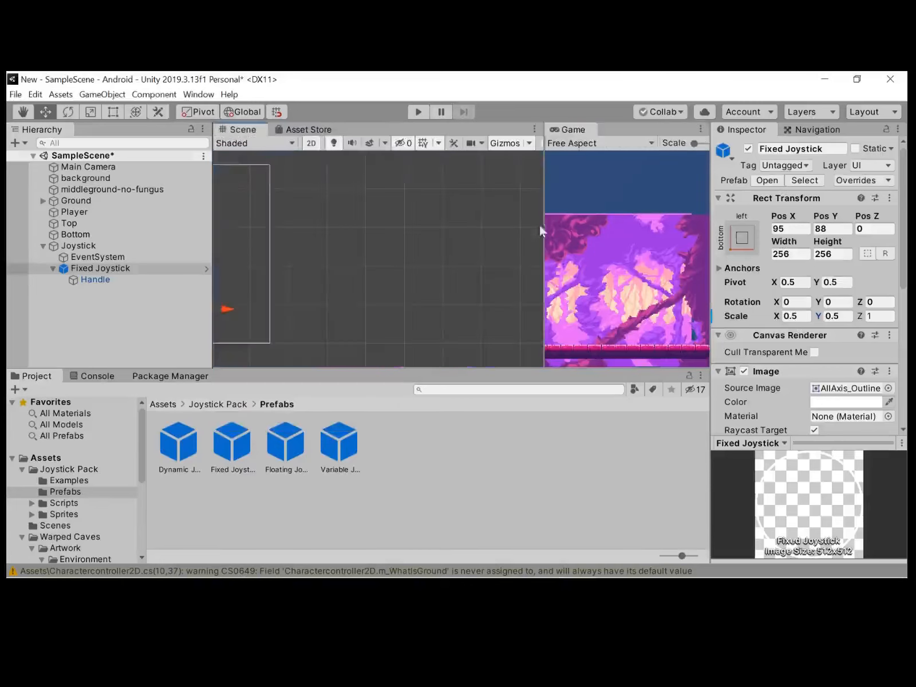
key("f")
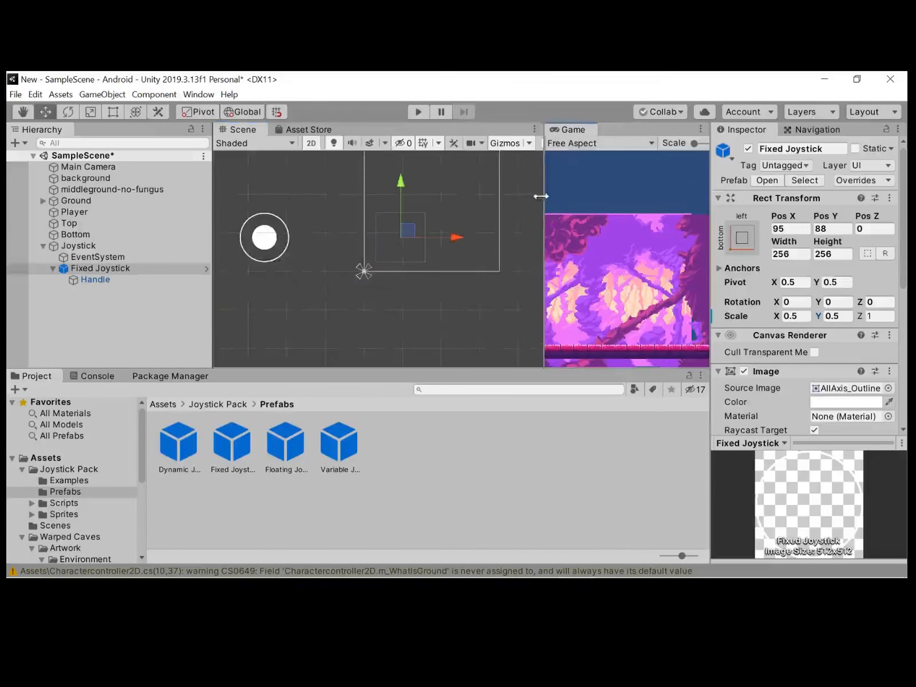
left_click_drag(542, 218, 236, 199)
mouse_move(238, 243)
left_mouse_down()
mouse_move(230, 223)
mouse_move(233, 255)
mouse_move(233, 247)
left_mouse_up()
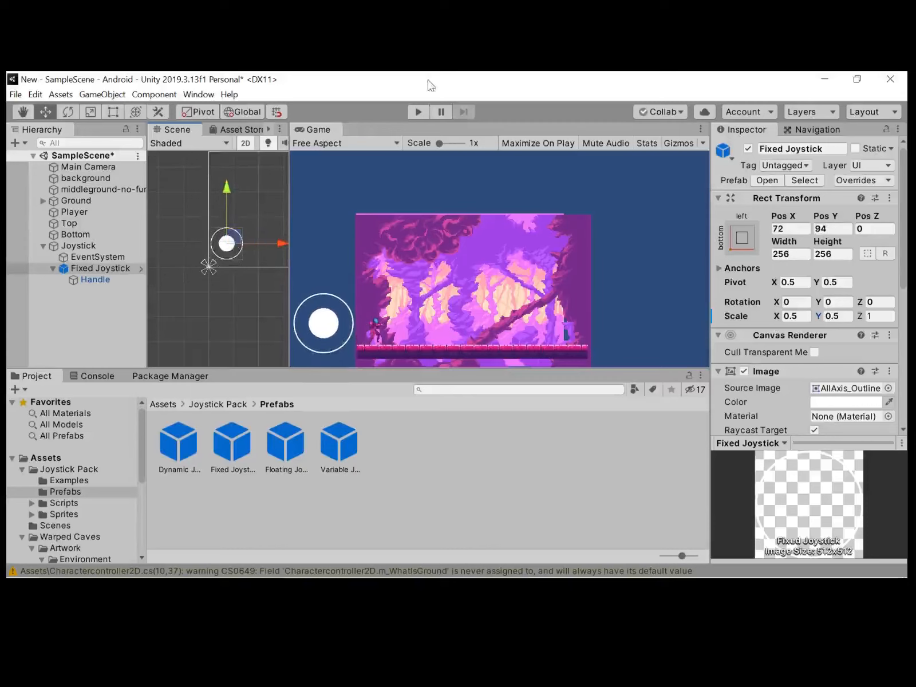
left_click_drag(318, 130, 226, 129)
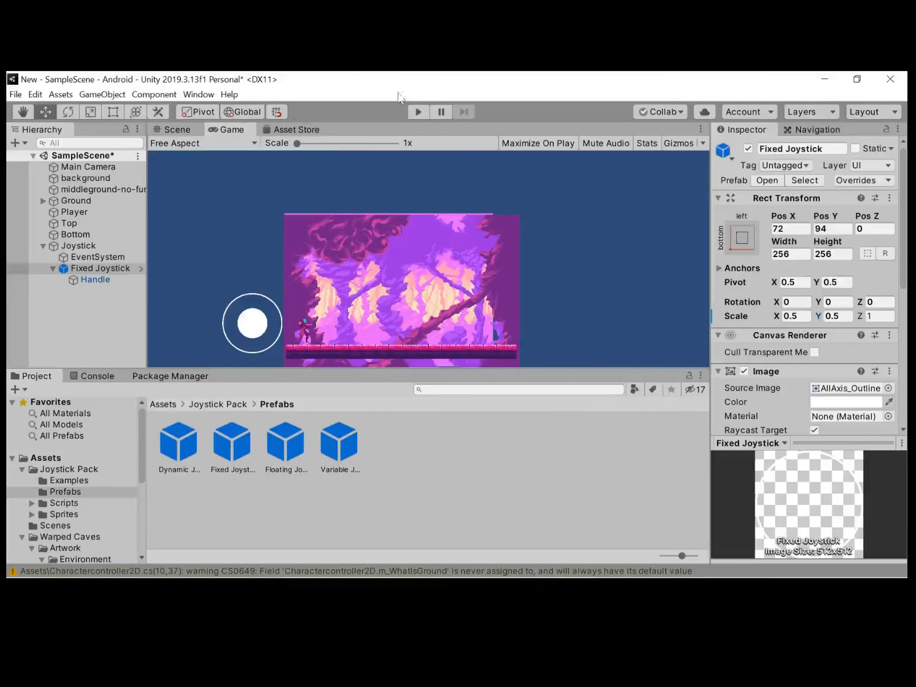
Run the game to test the joystick handle's movement and stop play mode.
left_click(418, 112)
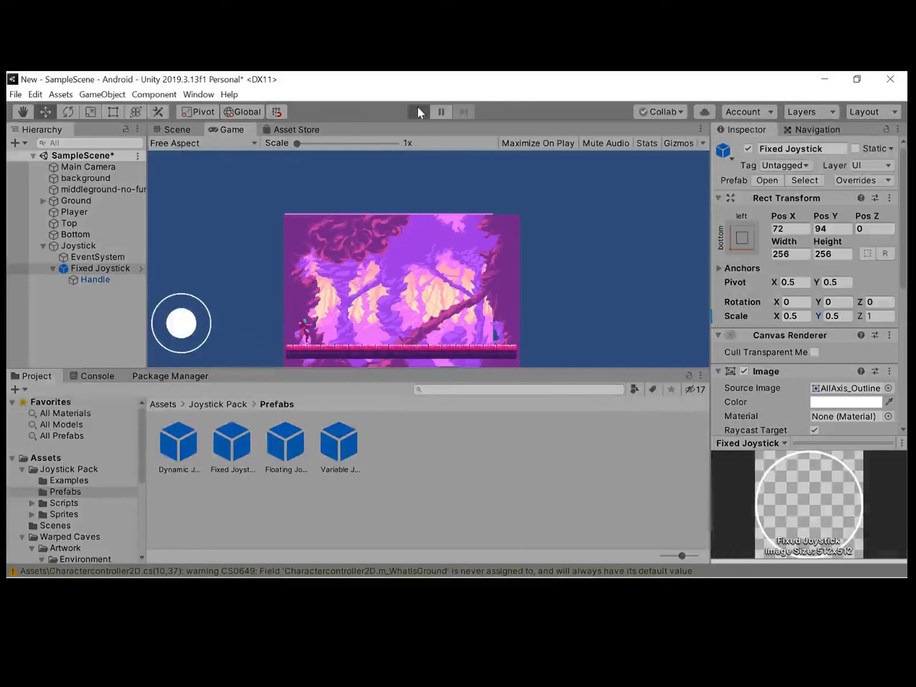
left_click(418, 112)
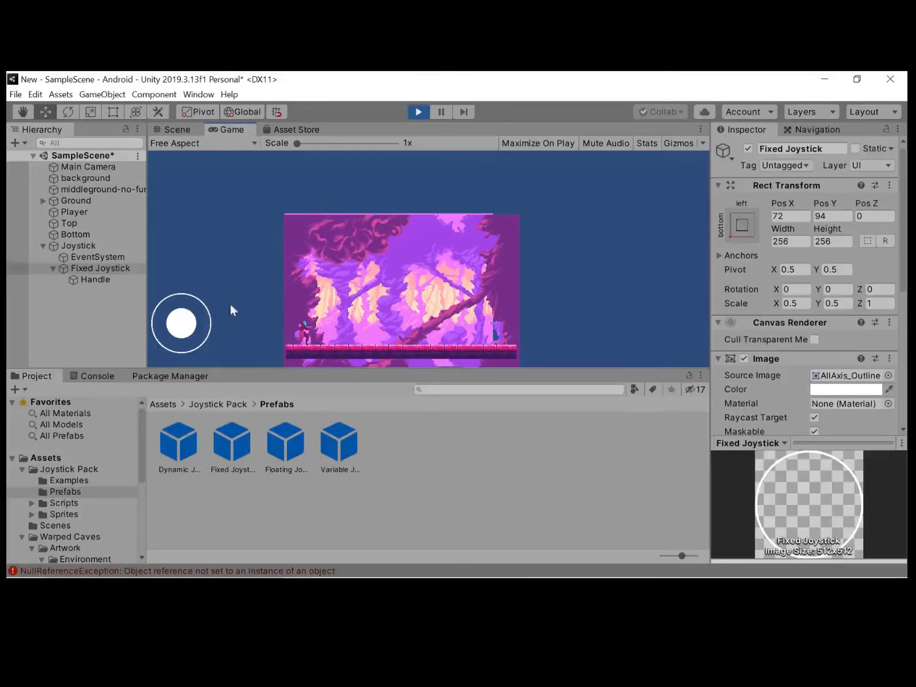
mouse_move(188, 320)
left_mouse_down()
mouse_move(219, 375)
mouse_move(224, 304)
mouse_move(193, 315)
mouse_move(235, 312)
left_mouse_up()
left_click(418, 112)
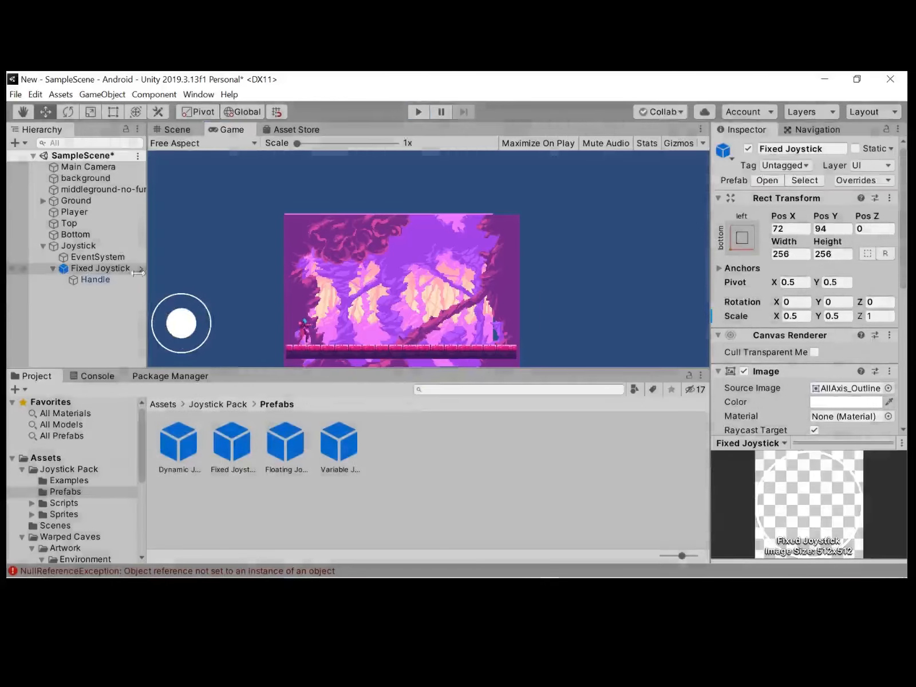
In the Player's Player Movement script, assign Fixed Joystick to Mj and the Player's Charactercontroller 2D to Controller.
left_click(83, 211)
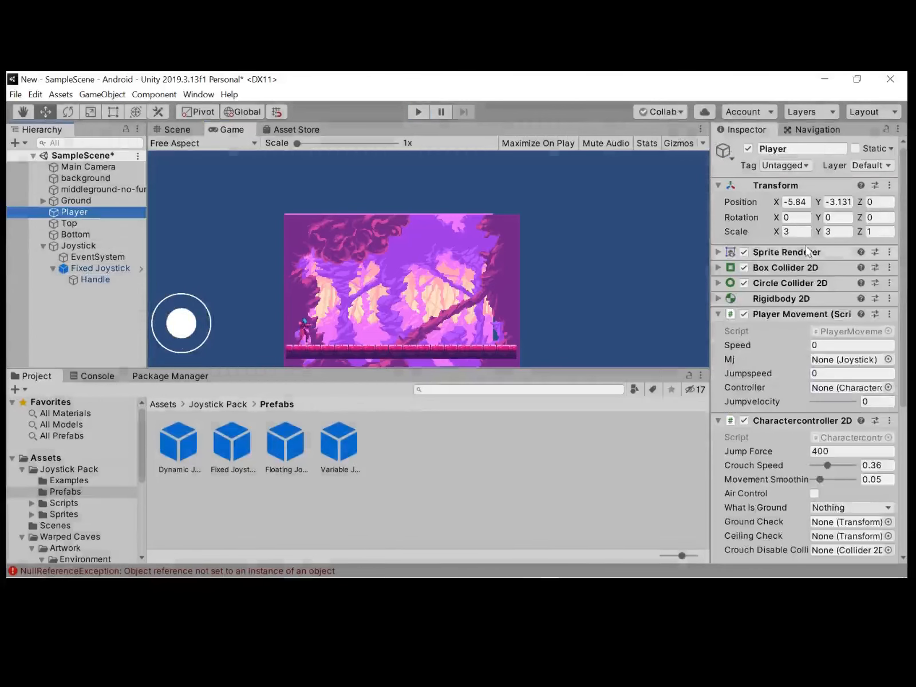
scroll(801, 343, "down", 3)
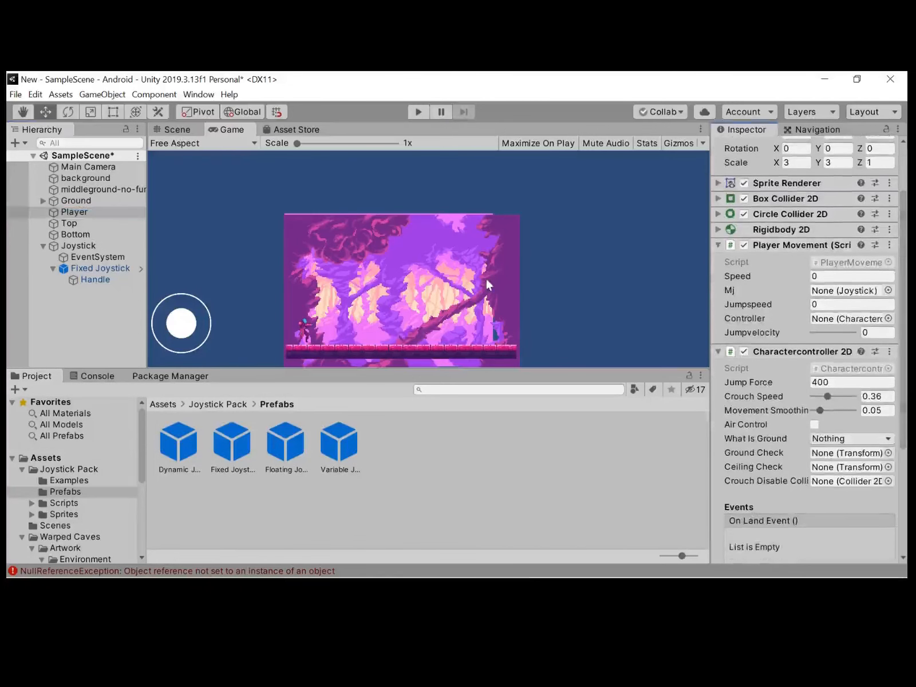
left_click(53, 268)
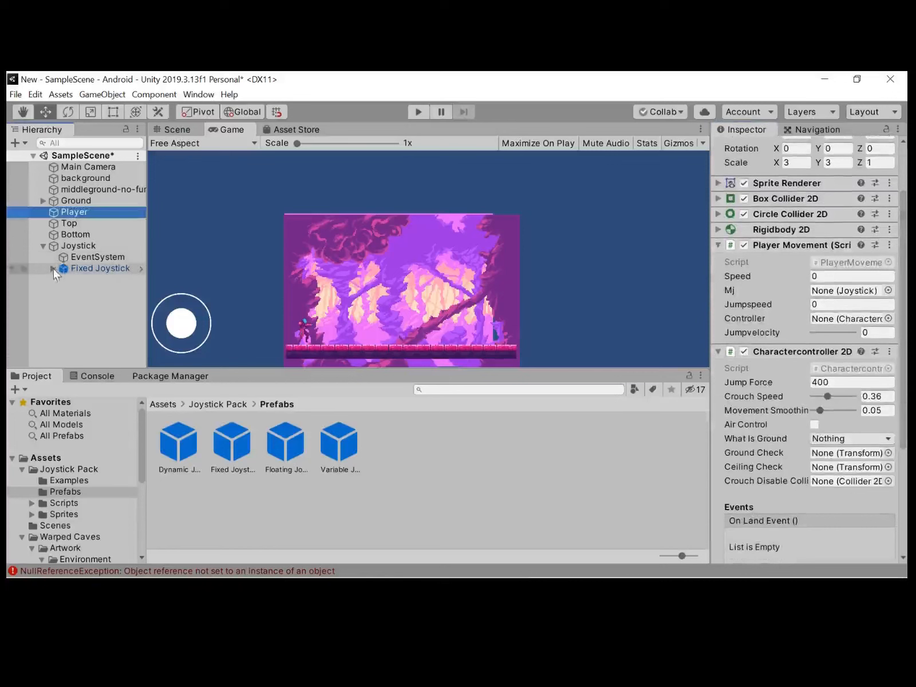
left_click(63, 246)
left_click(74, 269)
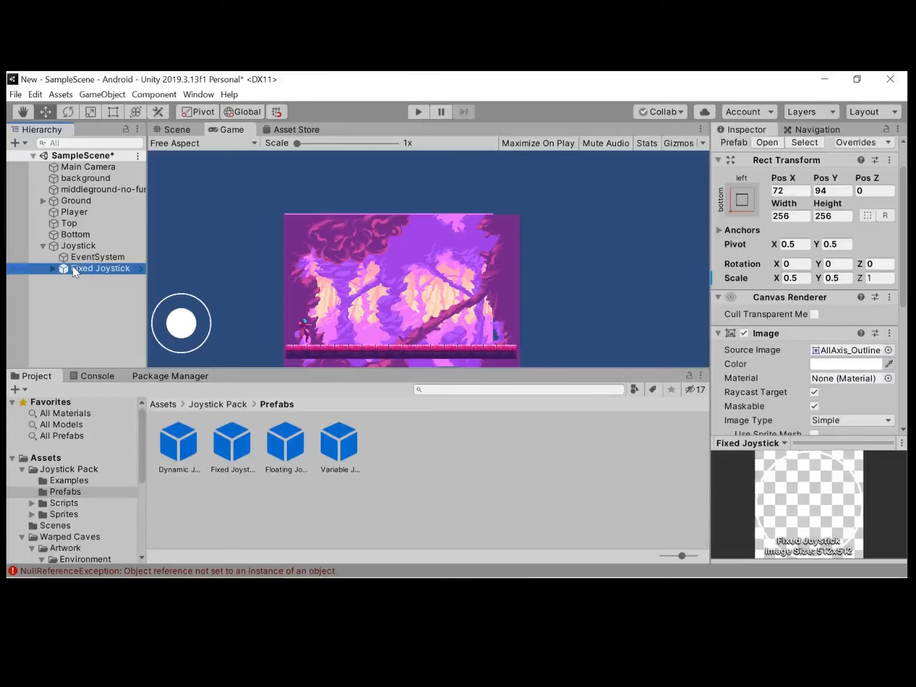
left_click(65, 210)
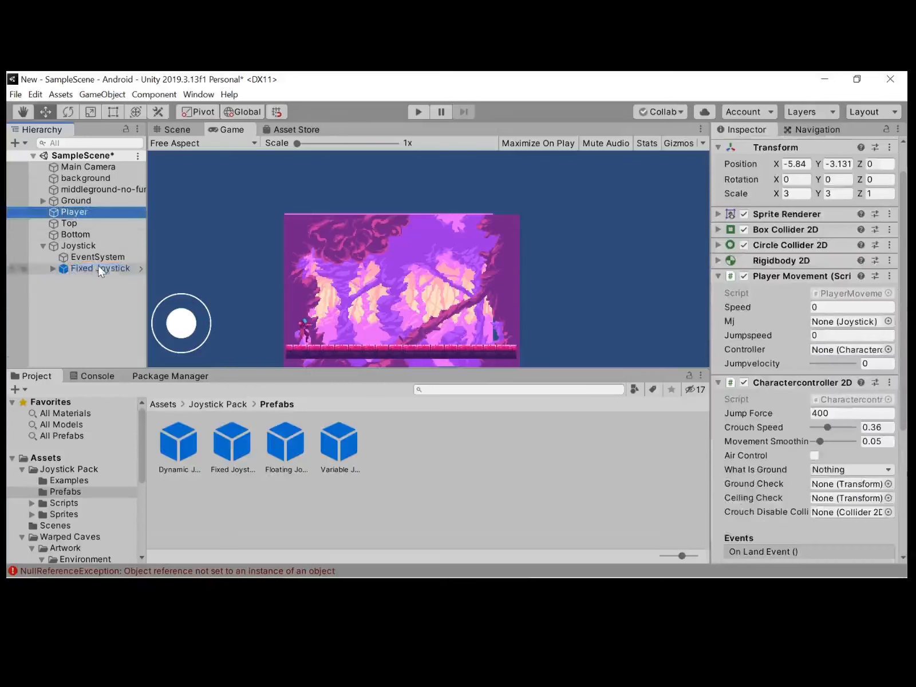
left_click_drag(100, 272, 835, 321)
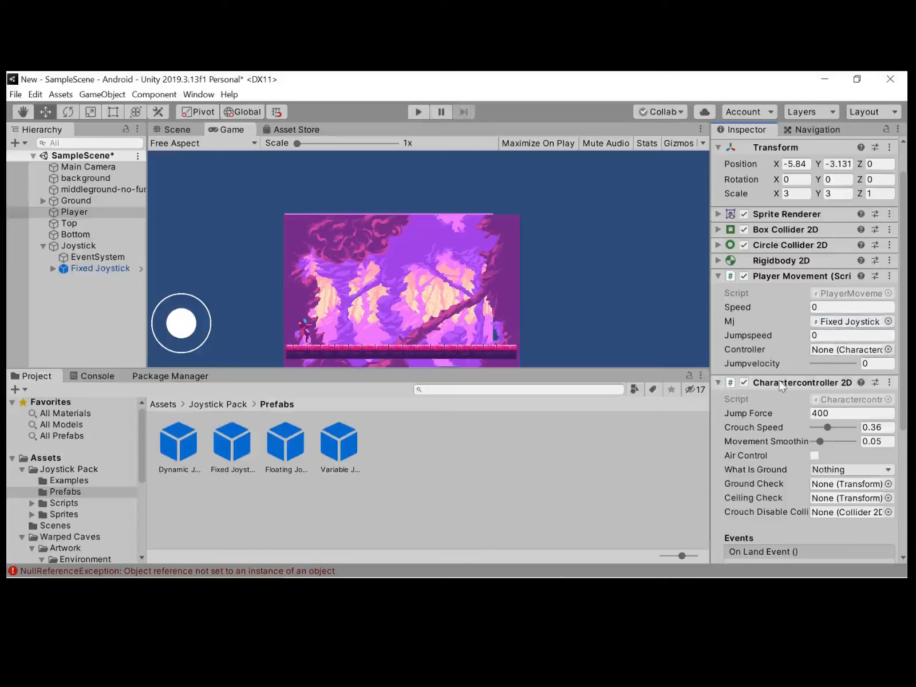
left_click_drag(781, 387, 839, 352)
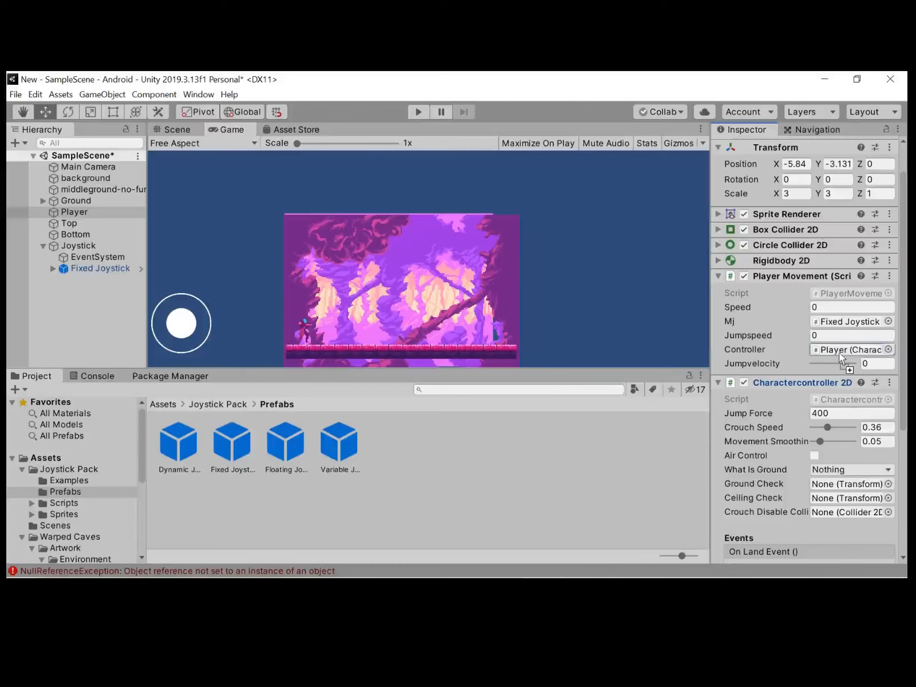
Add a new layer named Ground as User Layer 8 in the project's layer settings.
left_click_drag(903, 309, 905, 390)
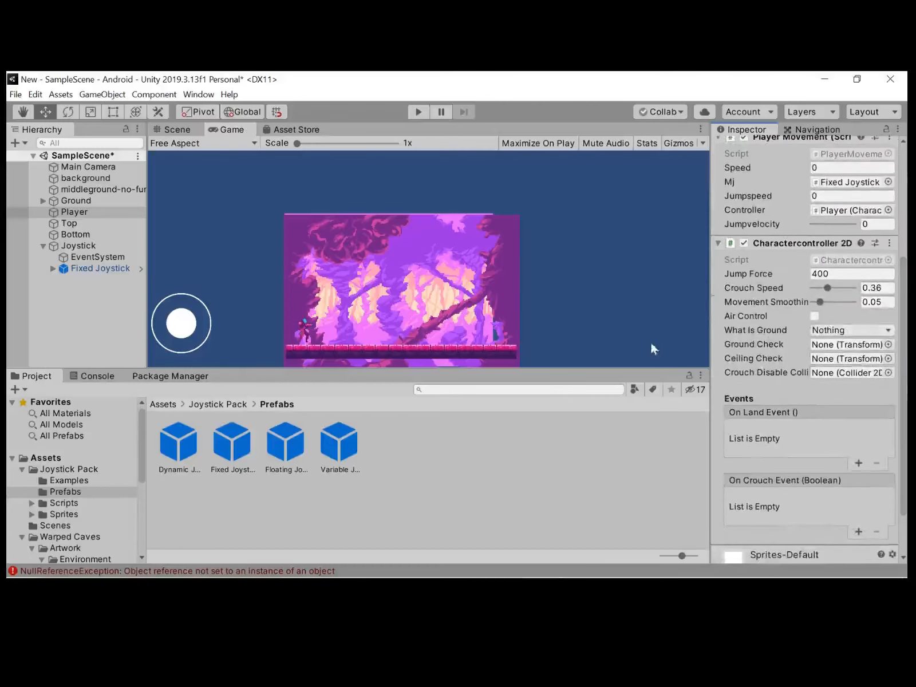
left_click(63, 201)
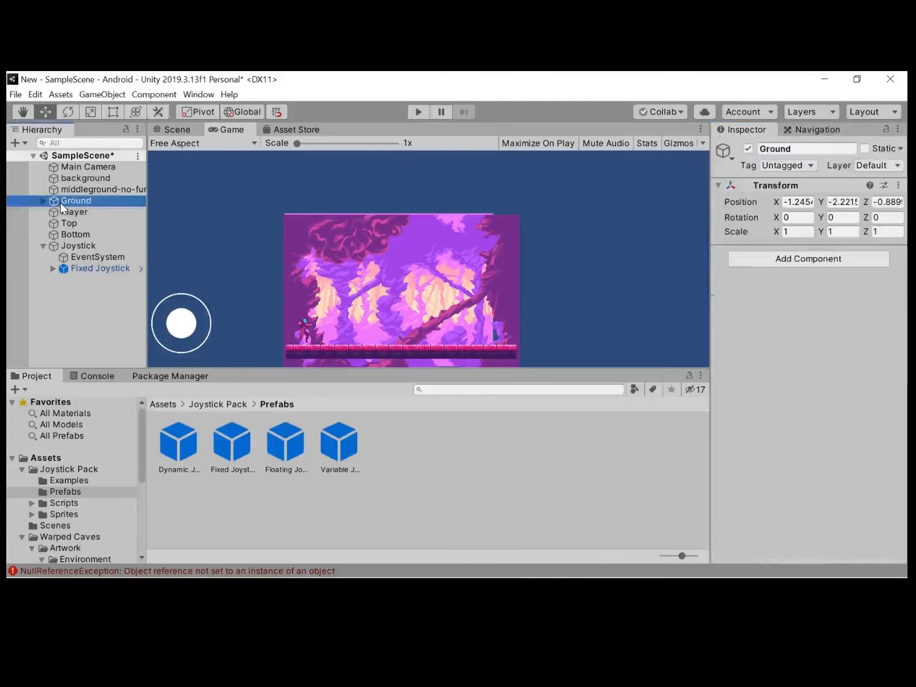
left_click(870, 166)
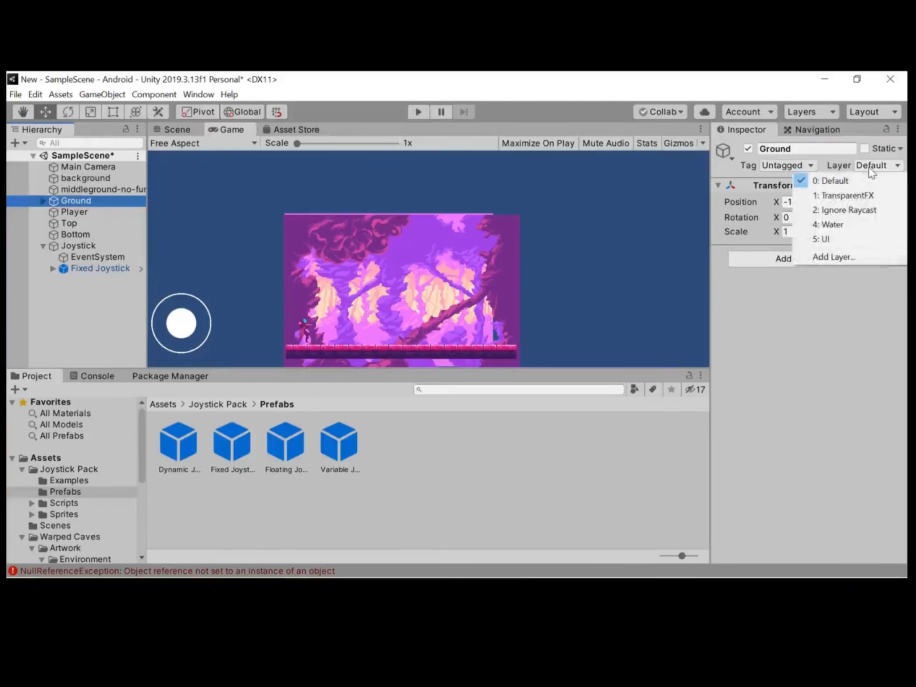
left_click(860, 257)
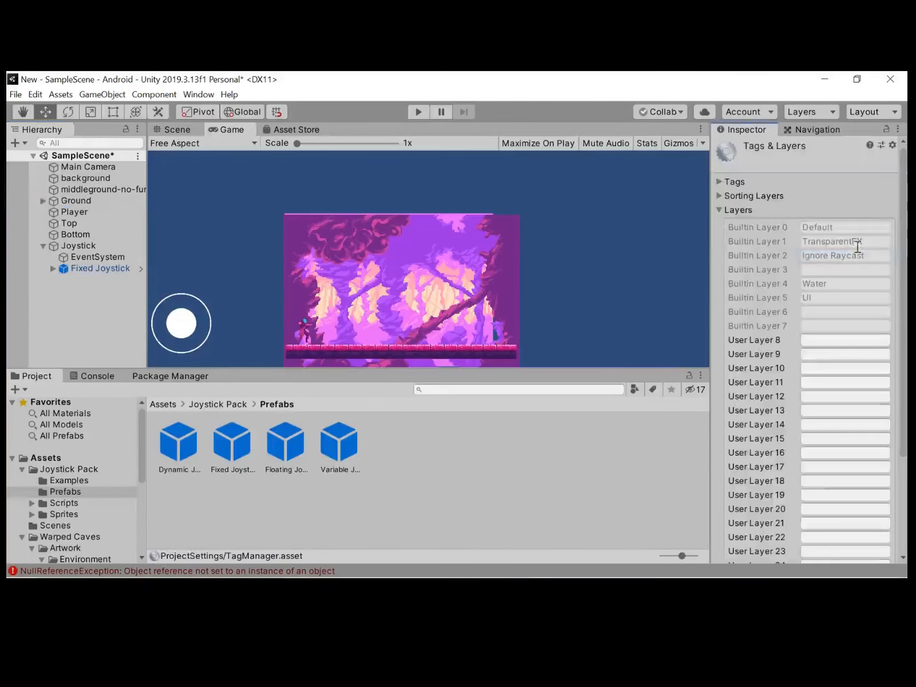
left_click(837, 341)
type("Ground")
left_click(675, 434)
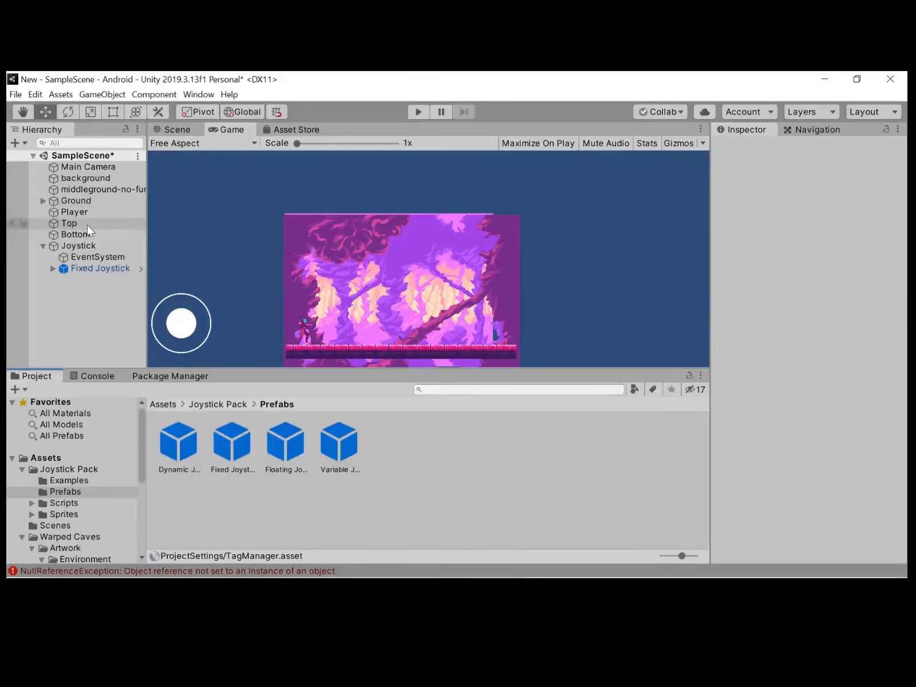
Assign the Ground layer to the Ground object and all of its children.
left_click(76, 201)
left_click(885, 165)
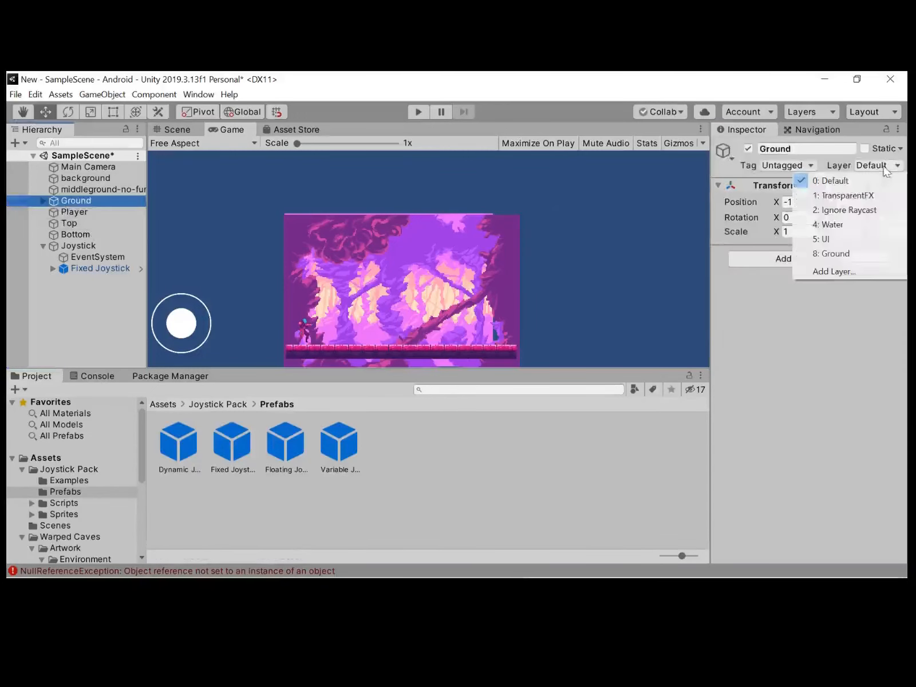
left_click(869, 253)
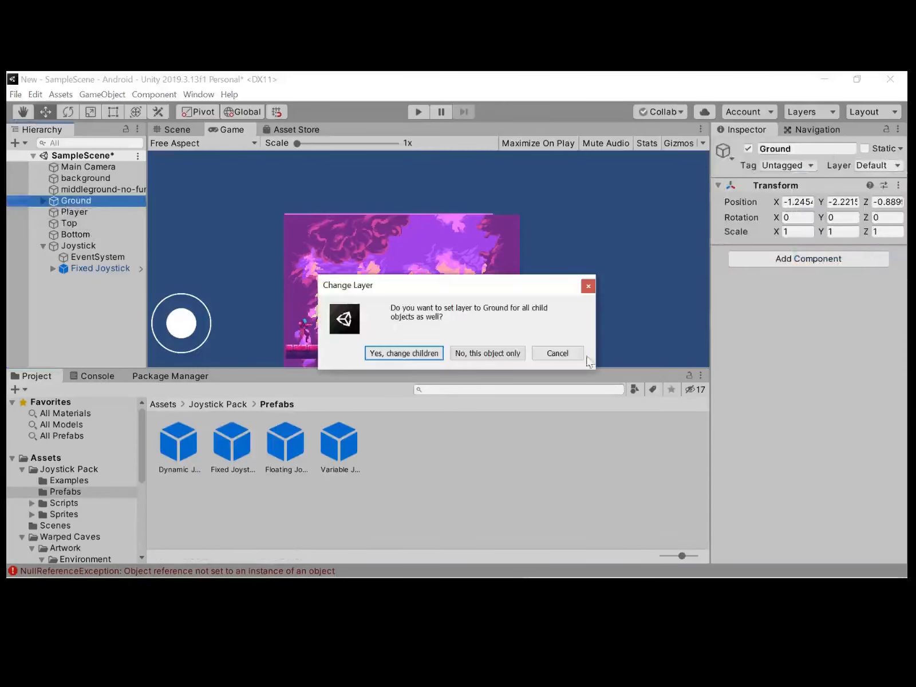
left_click(424, 353)
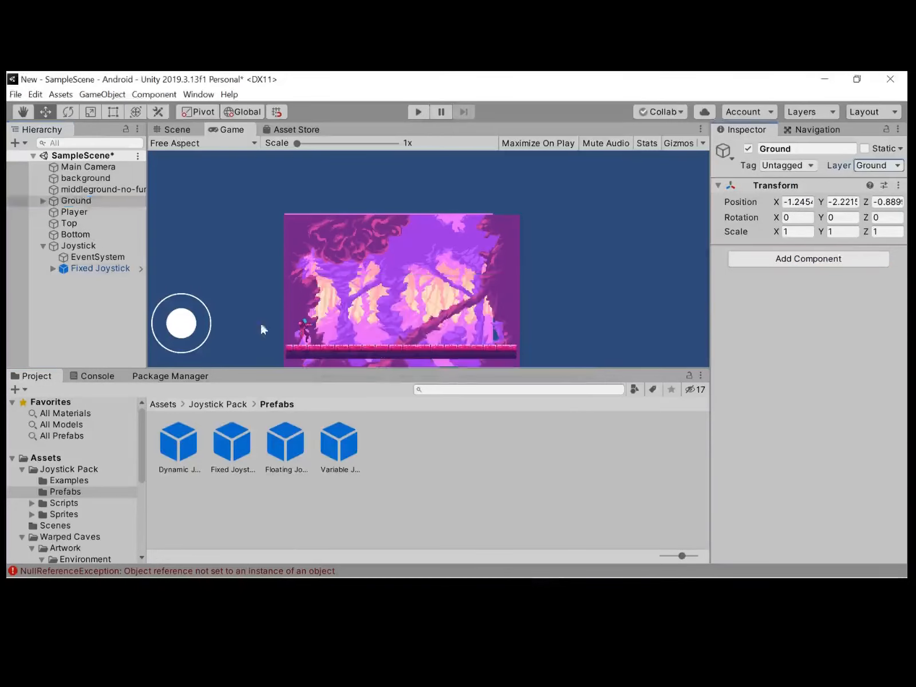
left_click(79, 212)
left_click(75, 202)
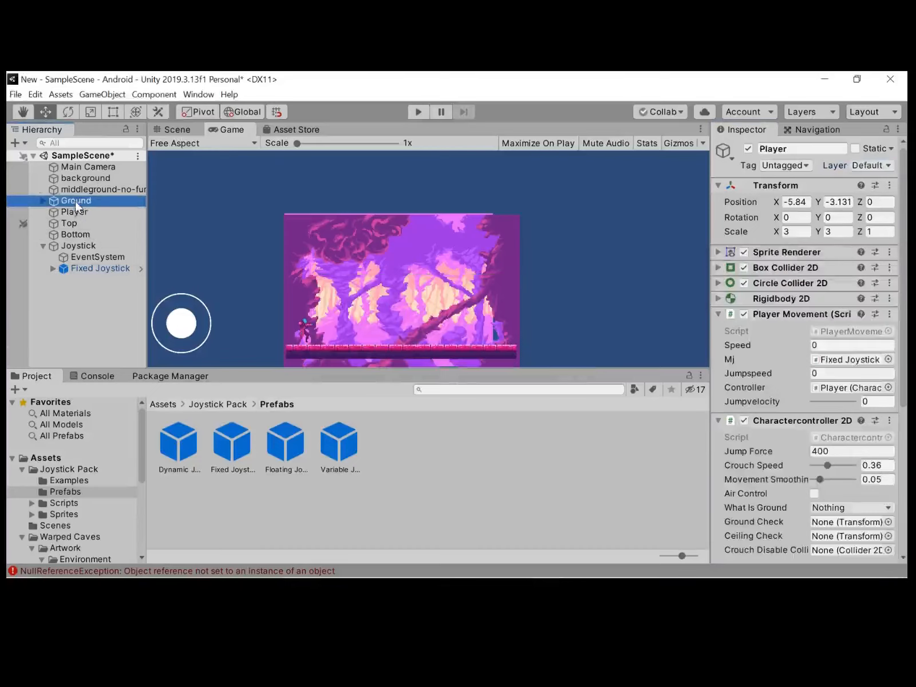
left_click(102, 325)
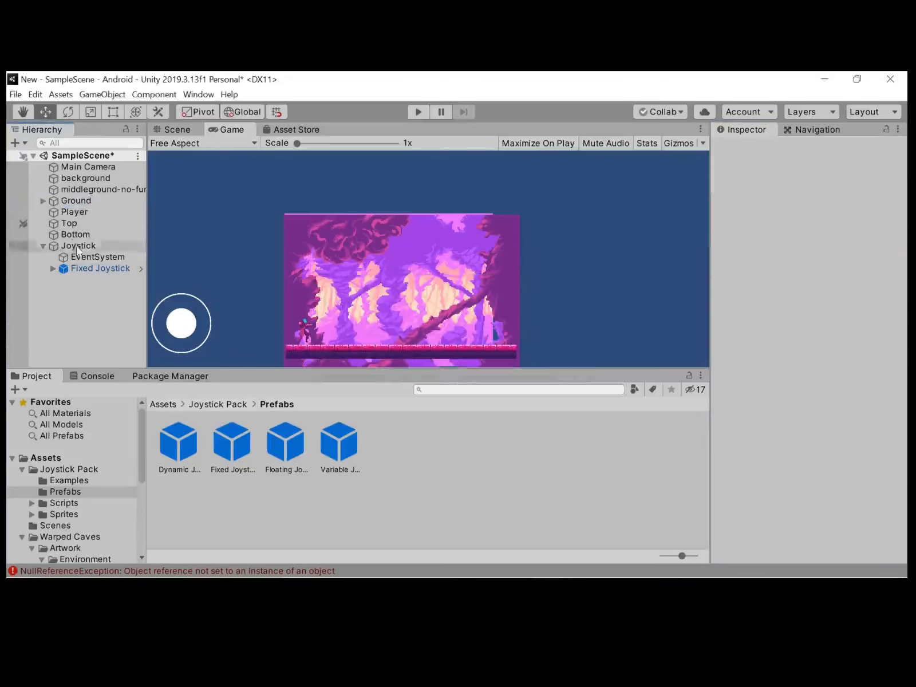
left_click(114, 268)
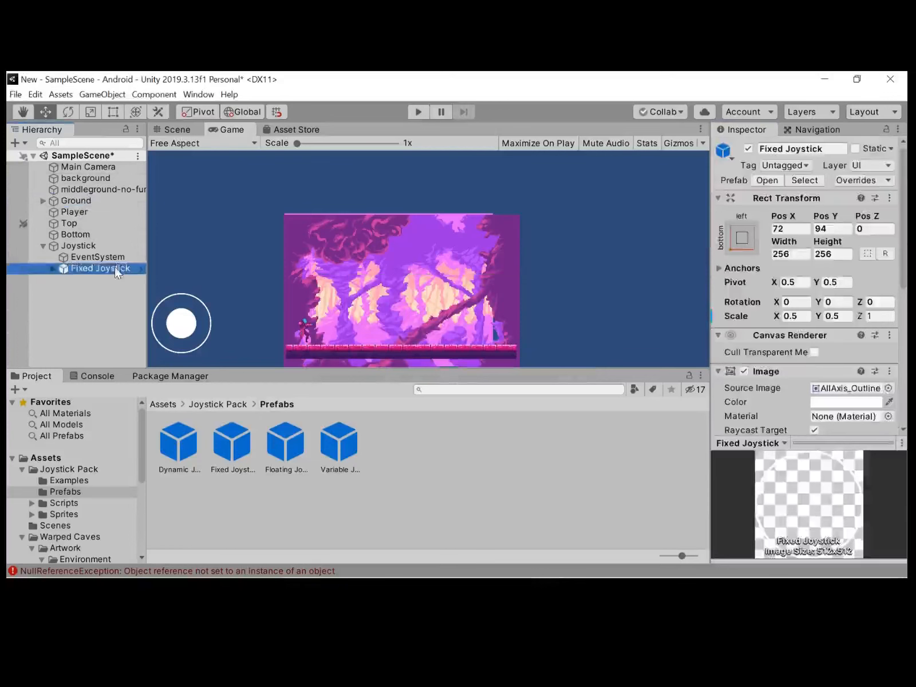
left_click(92, 256)
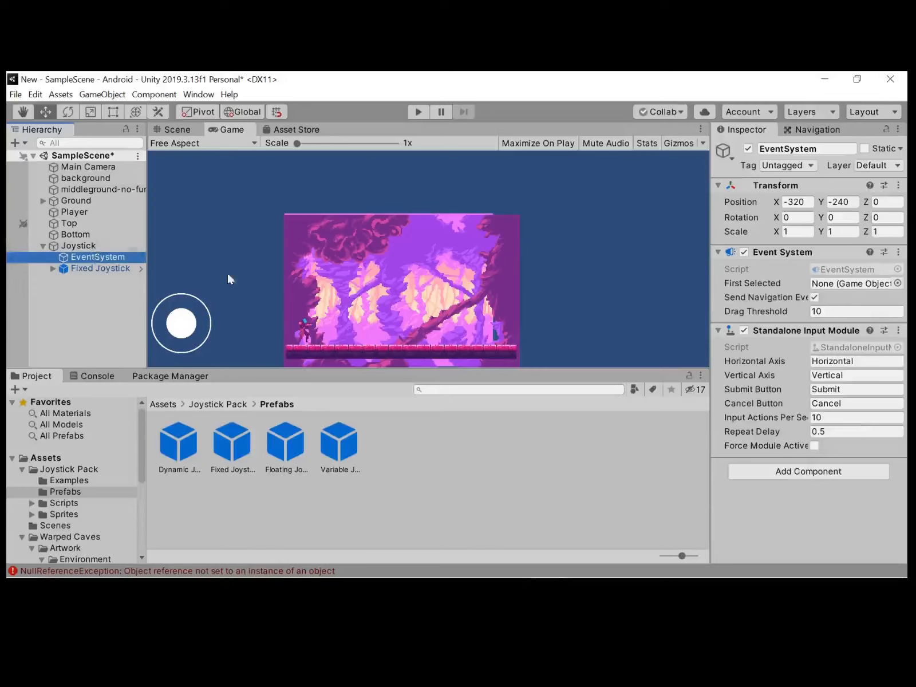
Configure the Player's Charactercontroller 2D with What Is Ground set to Ground, Ground Check to Bottom and Ceiling Check to Top.
left_click(75, 212)
scroll(801, 373, "down", 5)
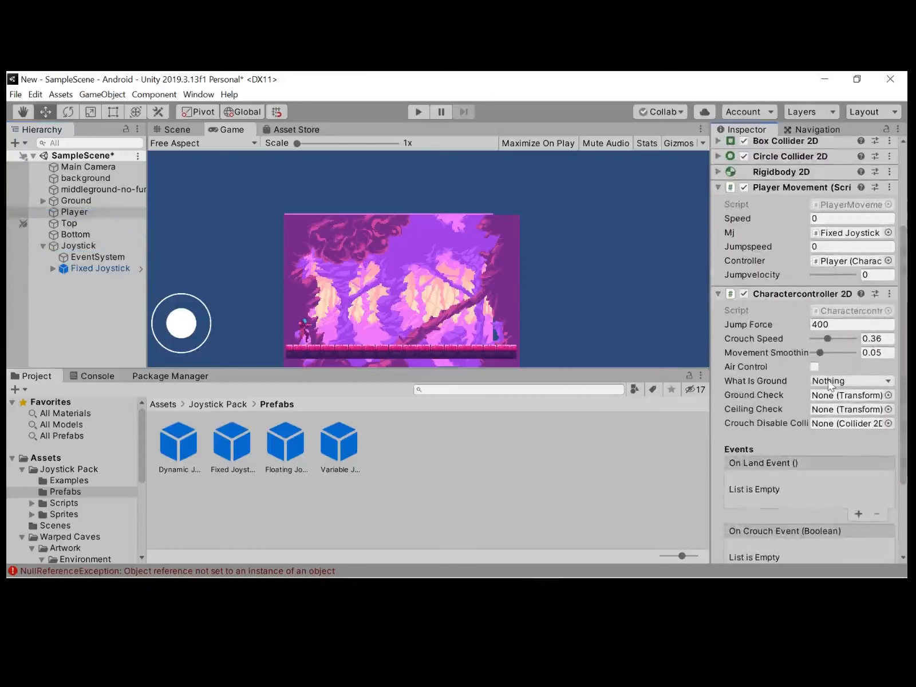
left_click(828, 382)
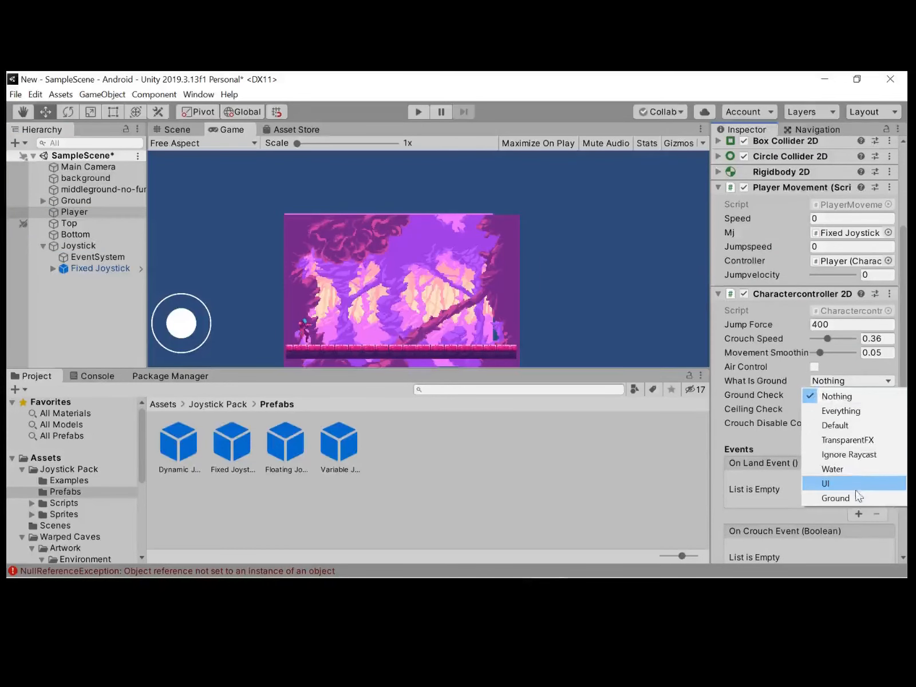
left_click(835, 495)
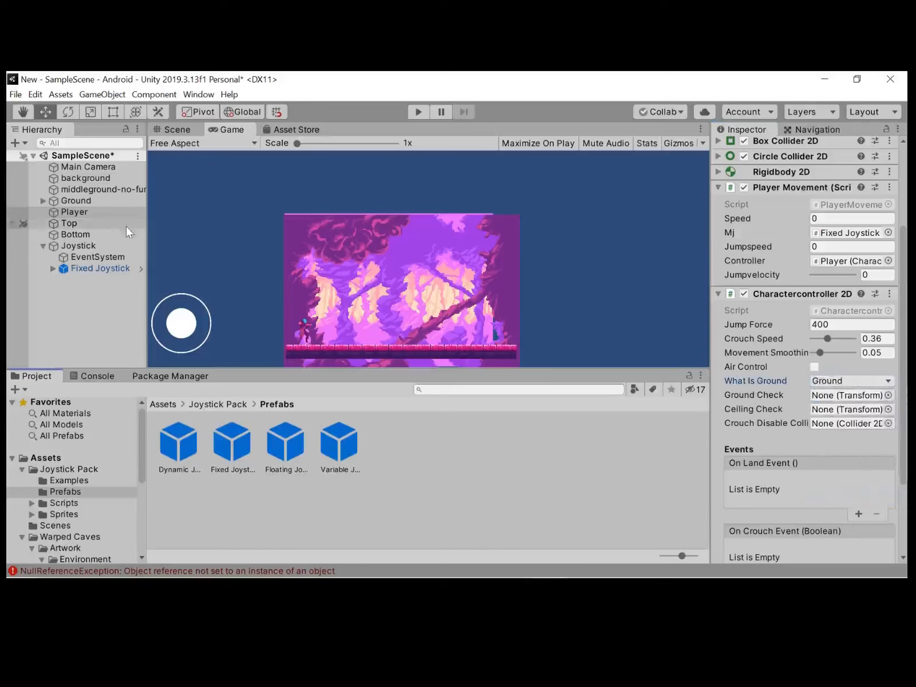
left_click_drag(87, 231, 836, 399)
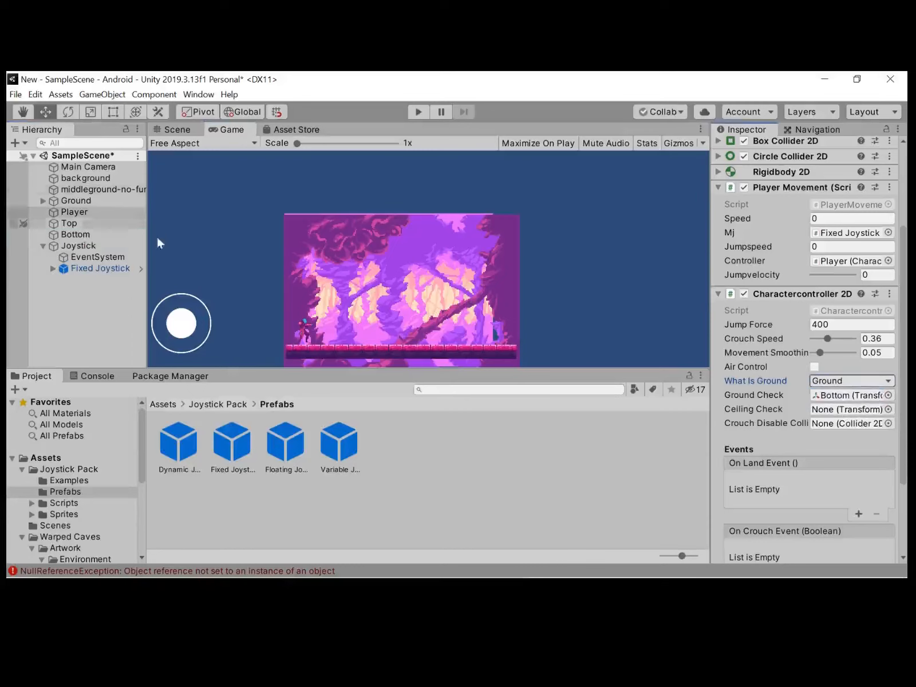
left_click_drag(68, 226, 845, 418)
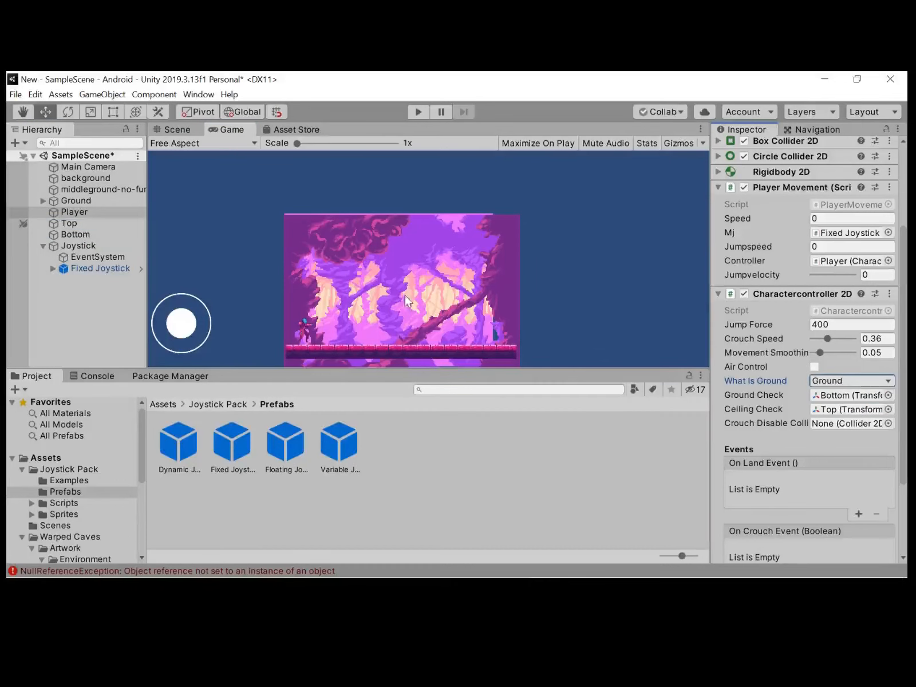
Make the Top and Bottom objects children of Player in the scene hierarchy.
left_click(78, 225)
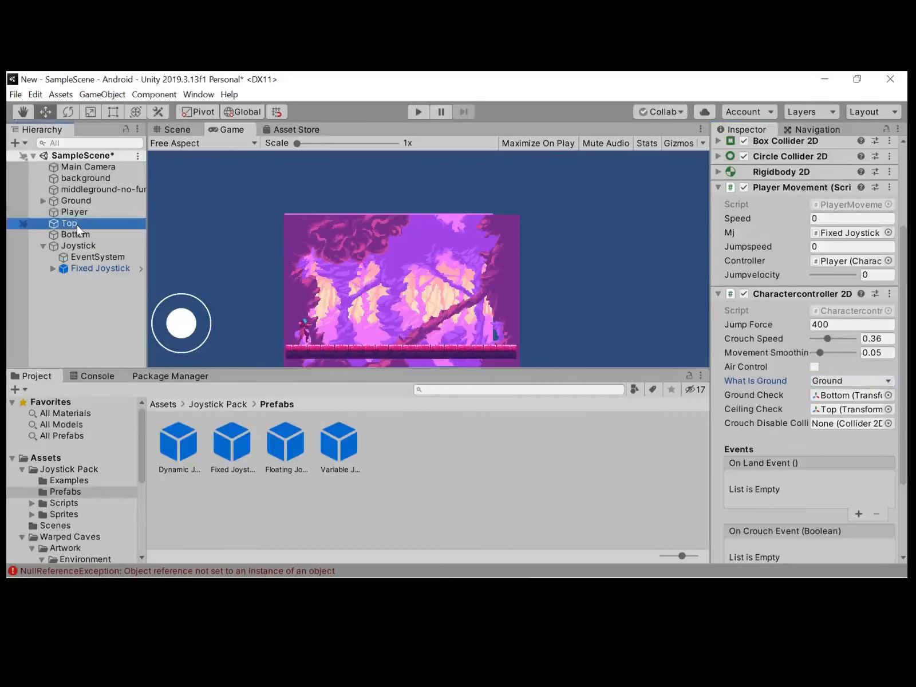
left_click_drag(77, 228, 45, 212)
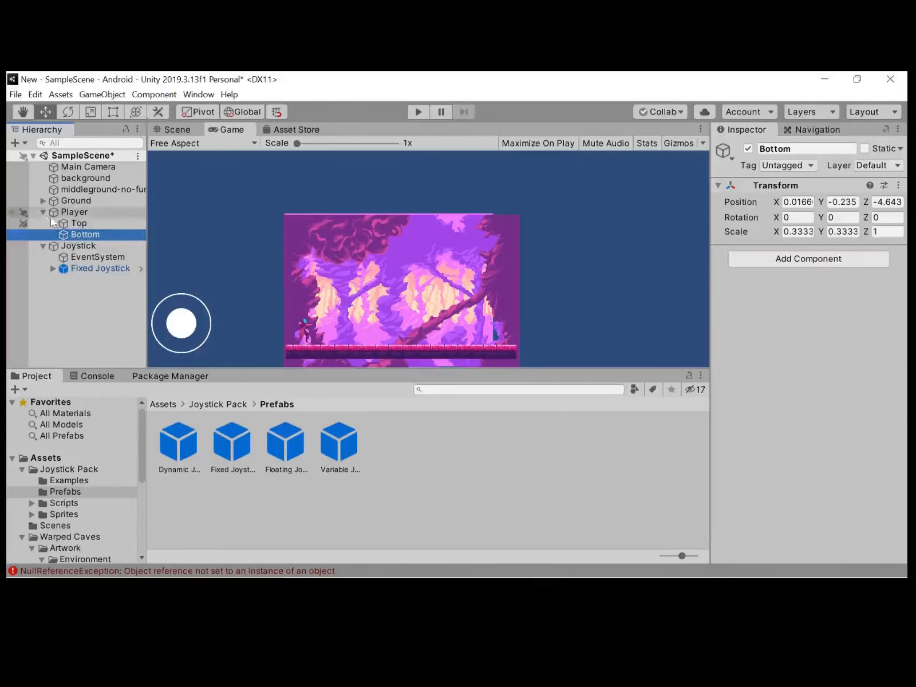
left_click(44, 212)
left_click(43, 212)
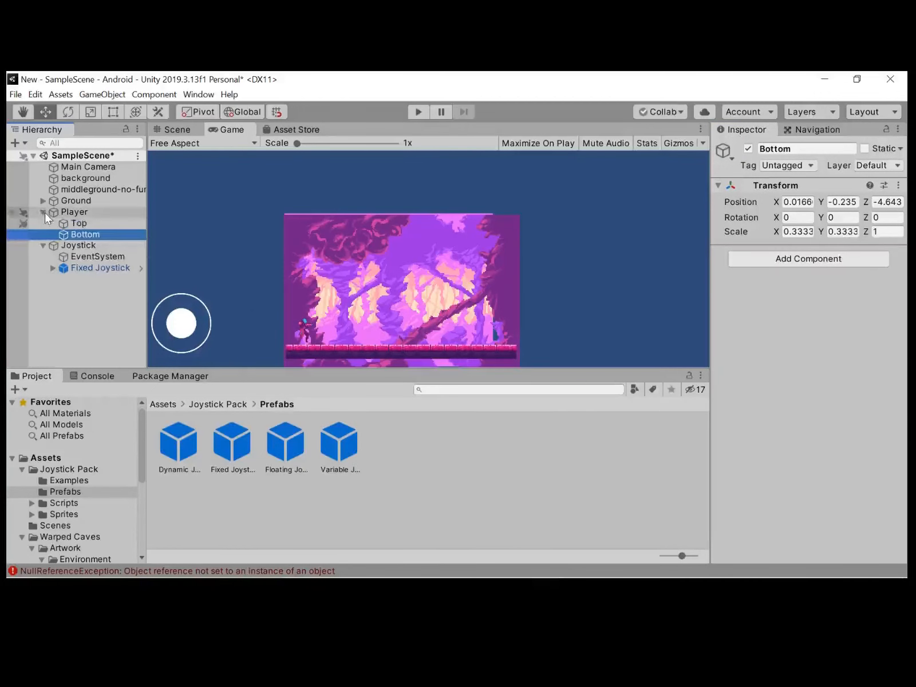
Shrink the Player's Circle Collider 2D around the legs in the Scene view to radius 0.09 with offset X 0.05, Y -0.15.
left_click(83, 212)
scroll(810, 274, "down", 6)
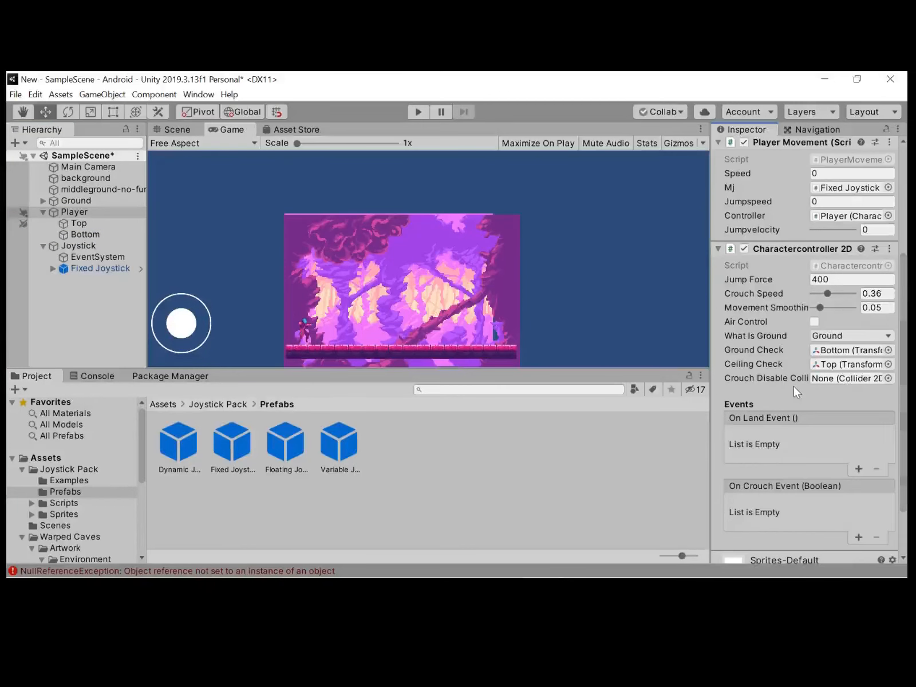
scroll(299, 309, "up", 3)
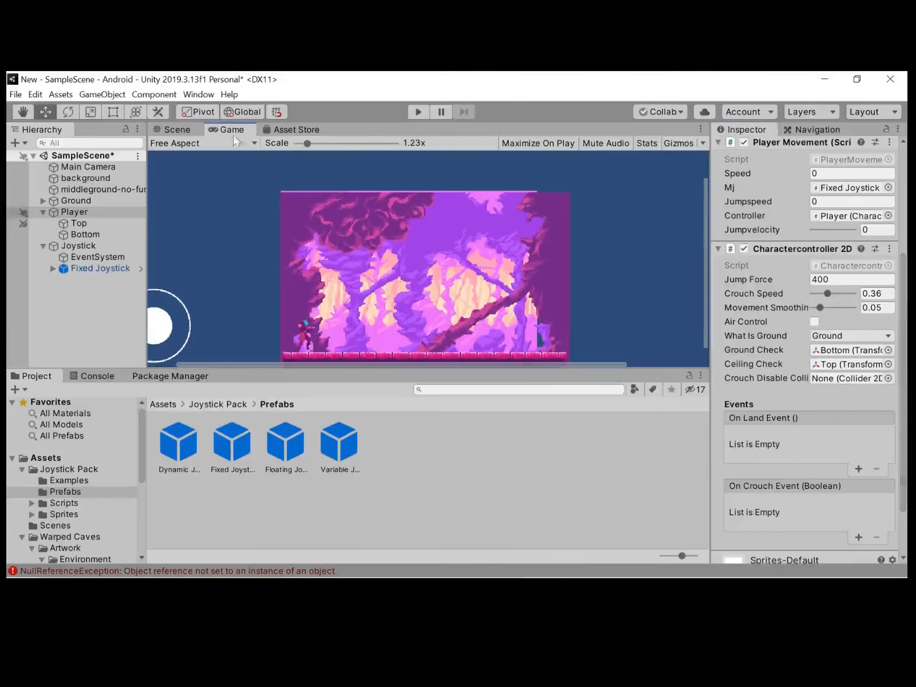
key("ctrl+1")
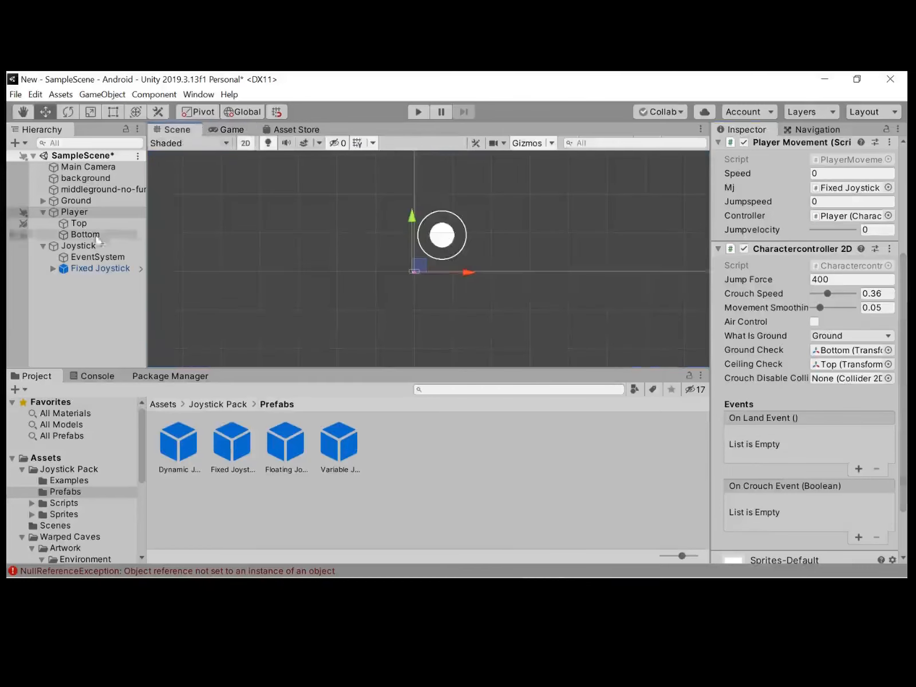
key("f")
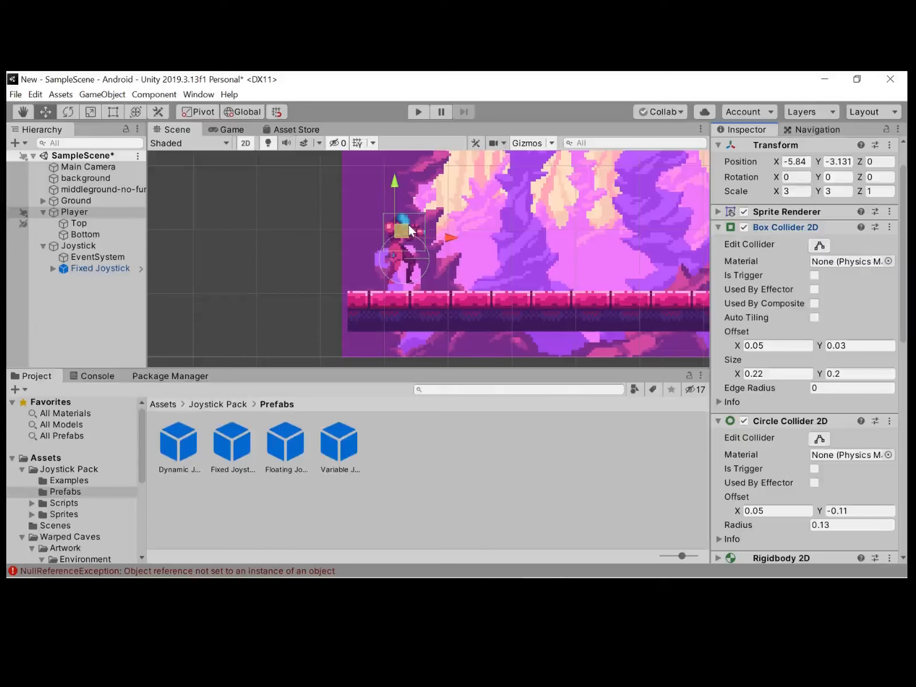
scroll(406, 250, "up", 3)
middle_click_drag(406, 251, 443, 270)
scroll(407, 285, "up", 2)
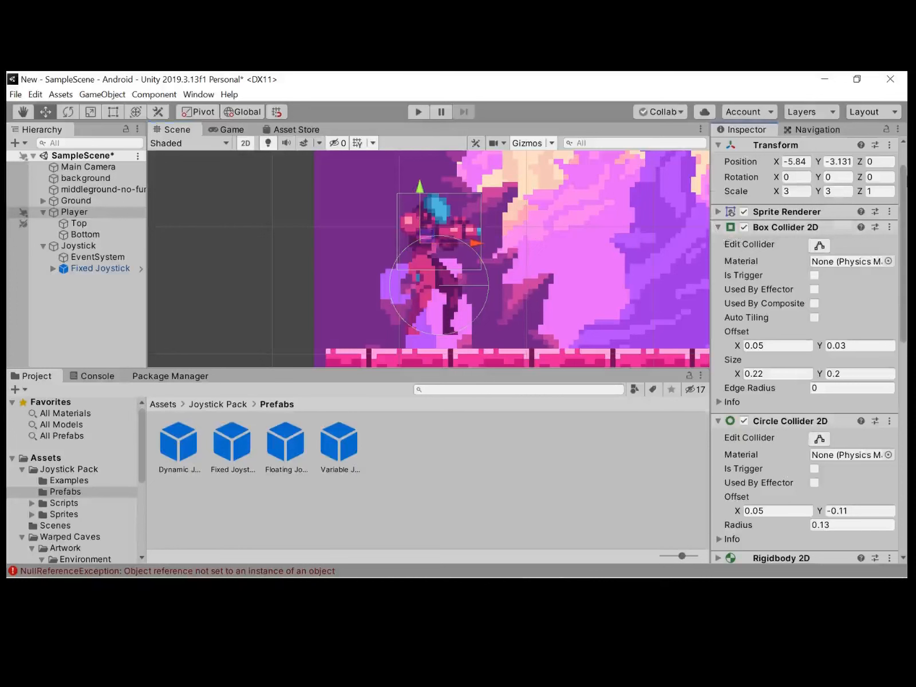
scroll(798, 253, "down", 5)
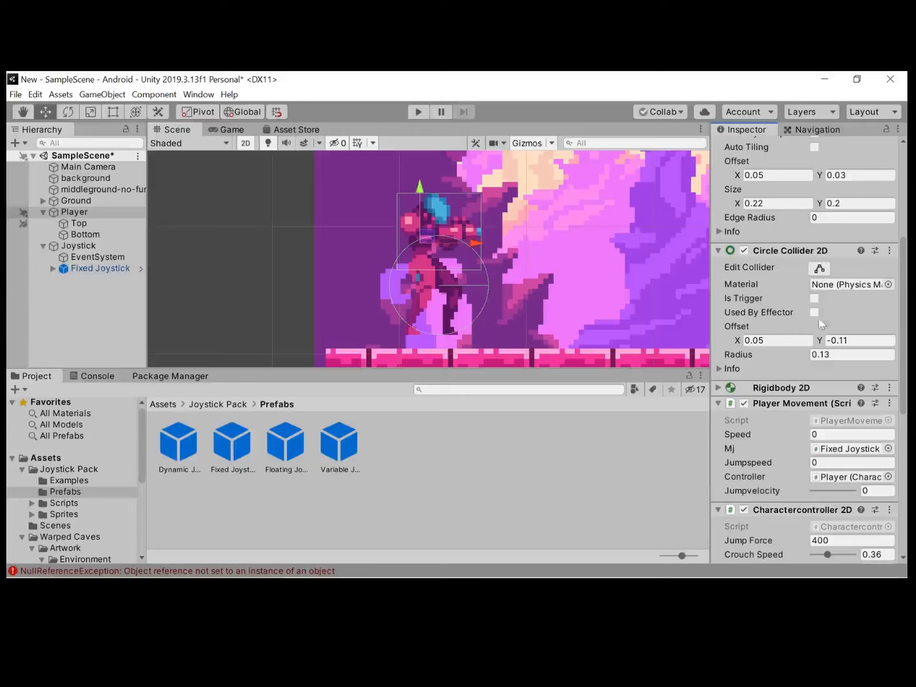
left_click(818, 269)
mouse_move(807, 352)
left_mouse_down()
mouse_move(803, 344)
mouse_move(825, 344)
mouse_move(814, 343)
left_mouse_up()
left_click_drag(736, 344, 736, 343)
left_click(501, 465)
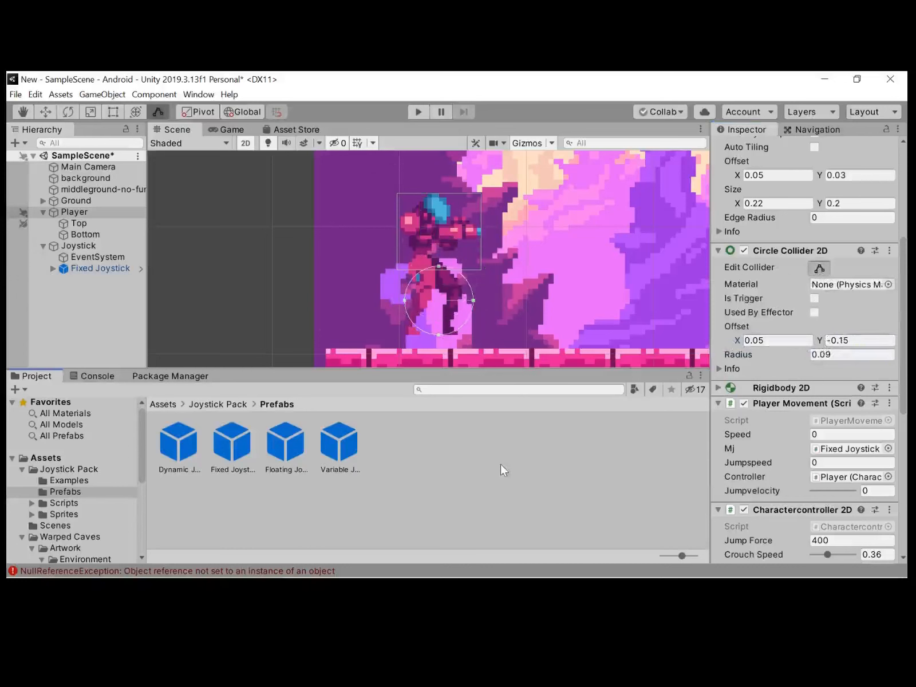
Assign the Player's Box Collider 2D as the Crouch Disable Collider in its Charactercontroller 2D script.
scroll(345, 302, "down", 3)
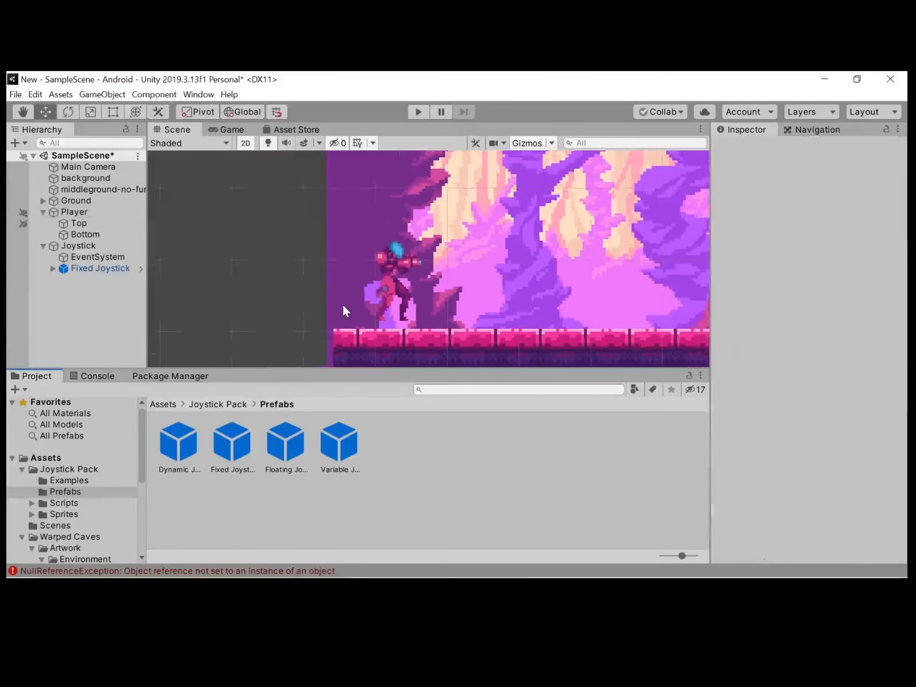
left_click(86, 213)
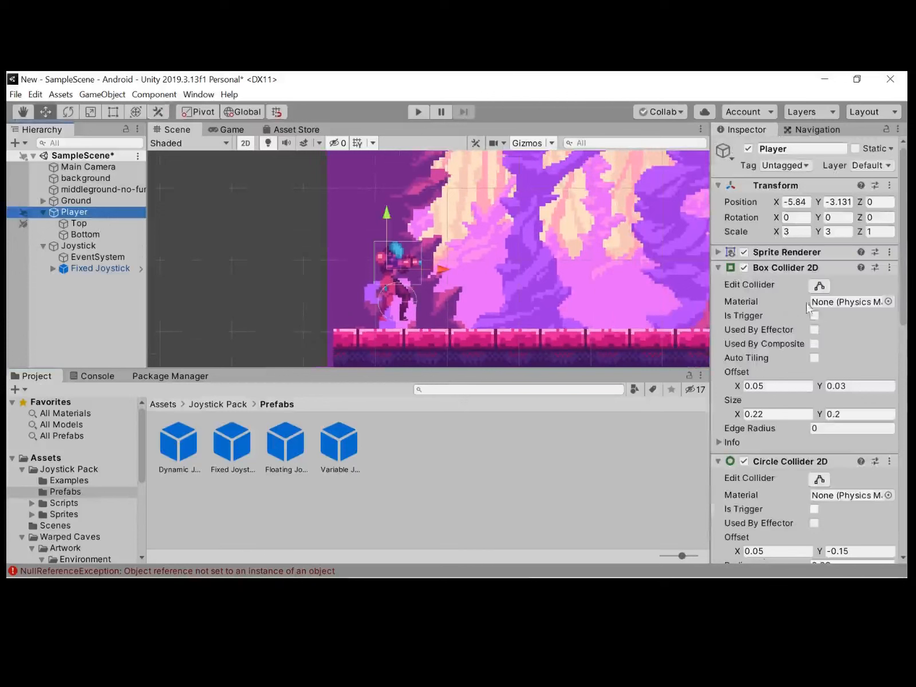
left_click(719, 268)
left_click(718, 283)
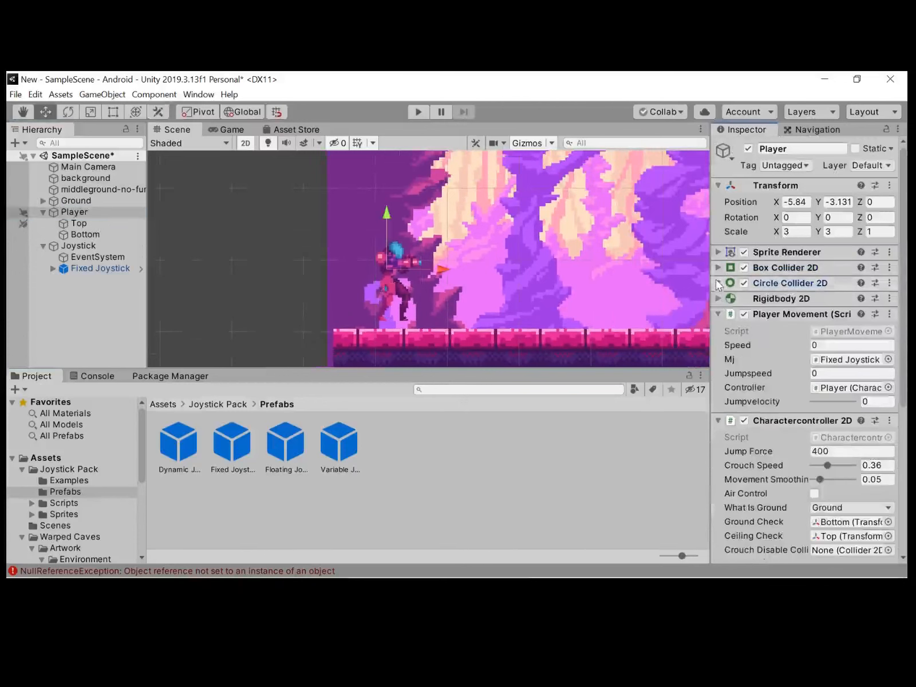
left_click(718, 313)
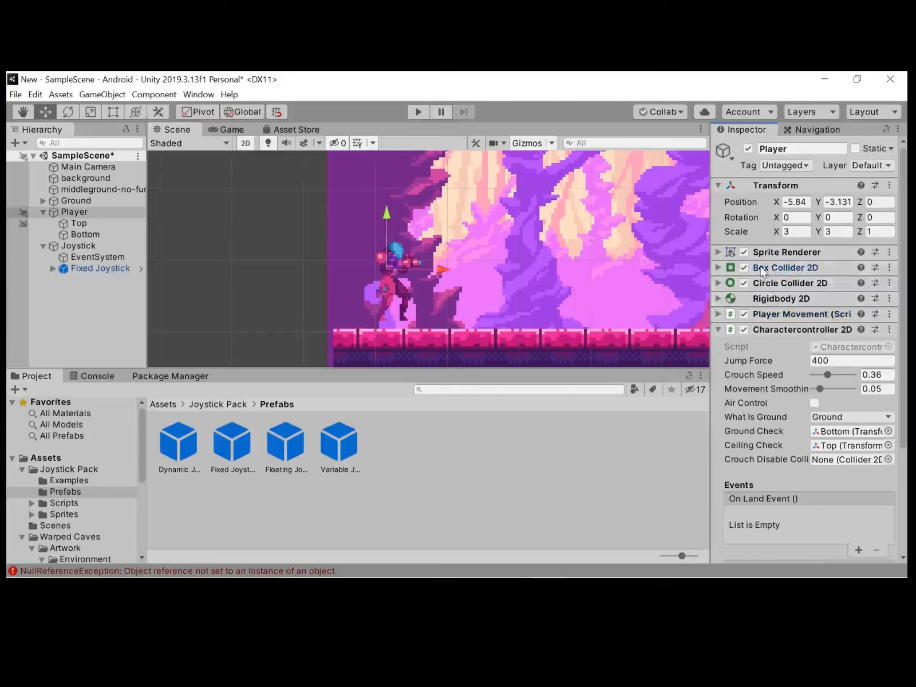
left_click_drag(761, 269, 847, 461)
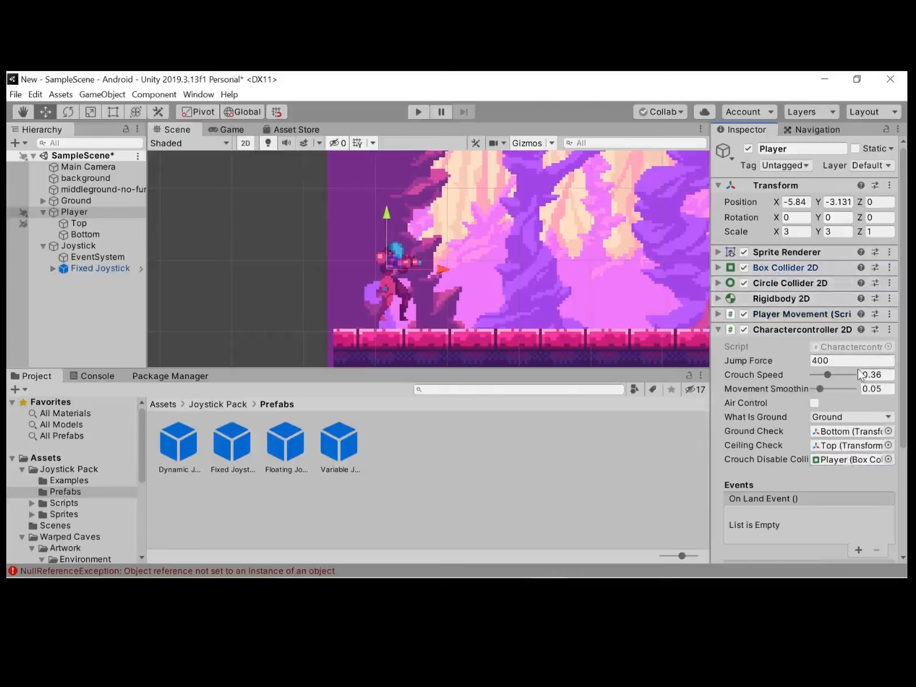
Set the Jump Force of the Player's Charactercontroller 2D to 1200.
left_click(718, 315)
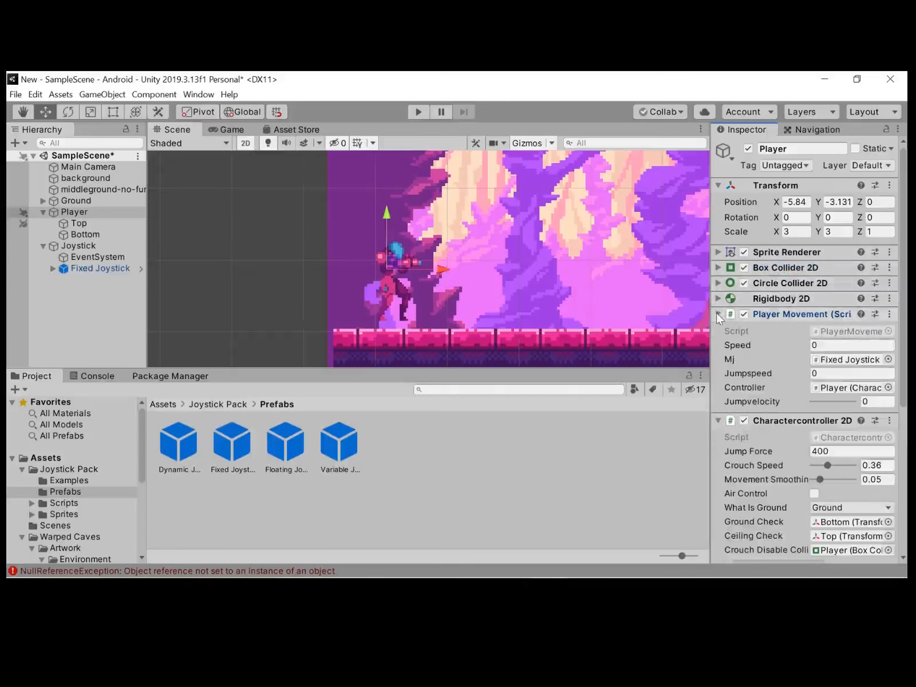
scroll(893, 289, "down", 7)
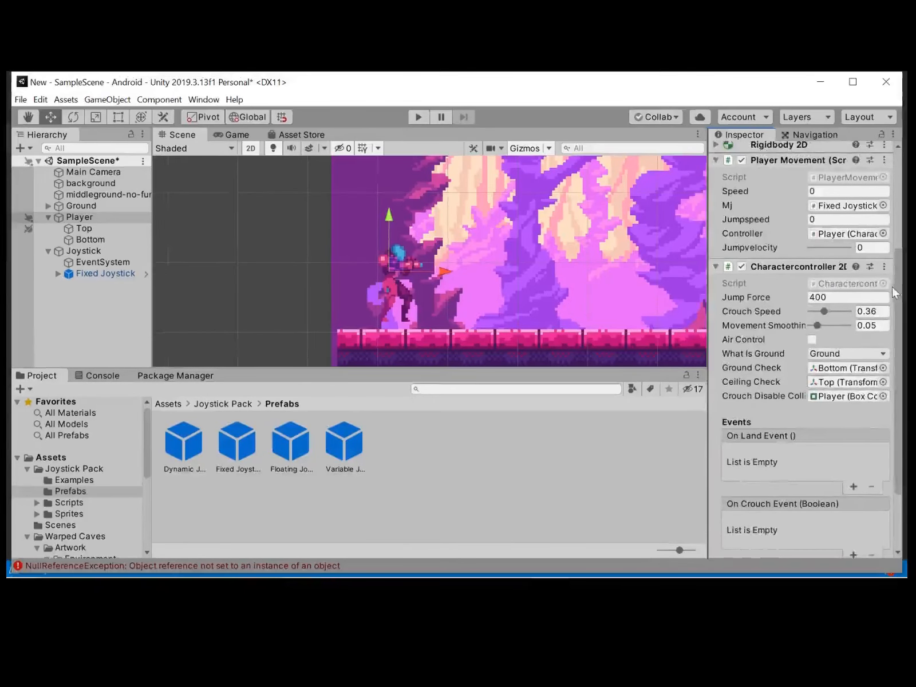
left_click(837, 297)
type("12")
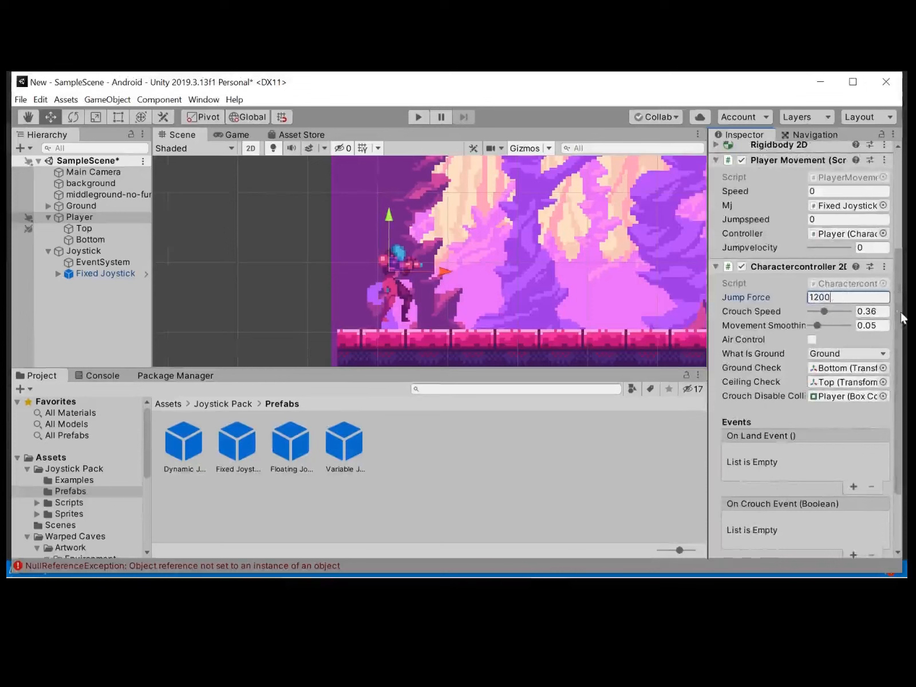
Complete the Charactercontroller 2D Jump Force as 1200 and set the Speed of the Player Movement script to 5.
type("00")
key("Return")
scroll(899, 314, "up", 3)
left_click(847, 287)
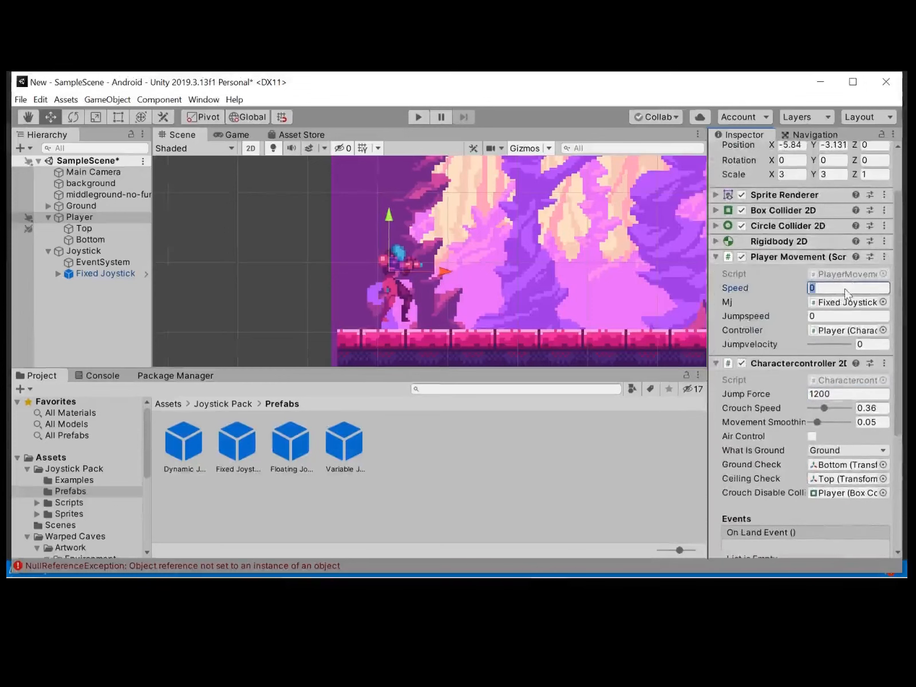
key("BackSpace")
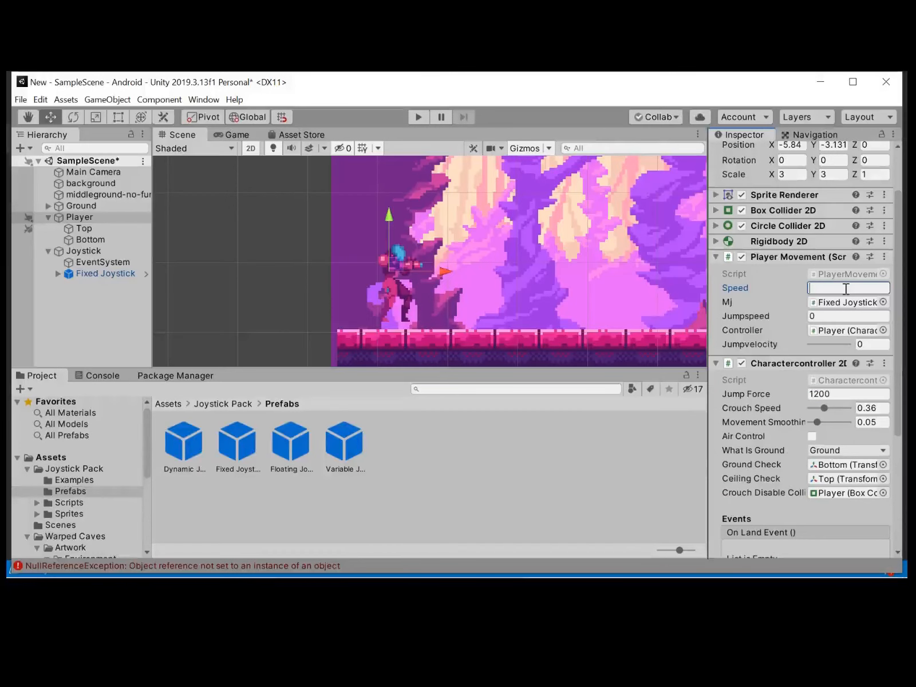
type("5")
Set the Jumpspeed of the Player Movement script to 1000 and its Jumpvelocity to about 6.6.
left_click(843, 315)
key("BackSpace")
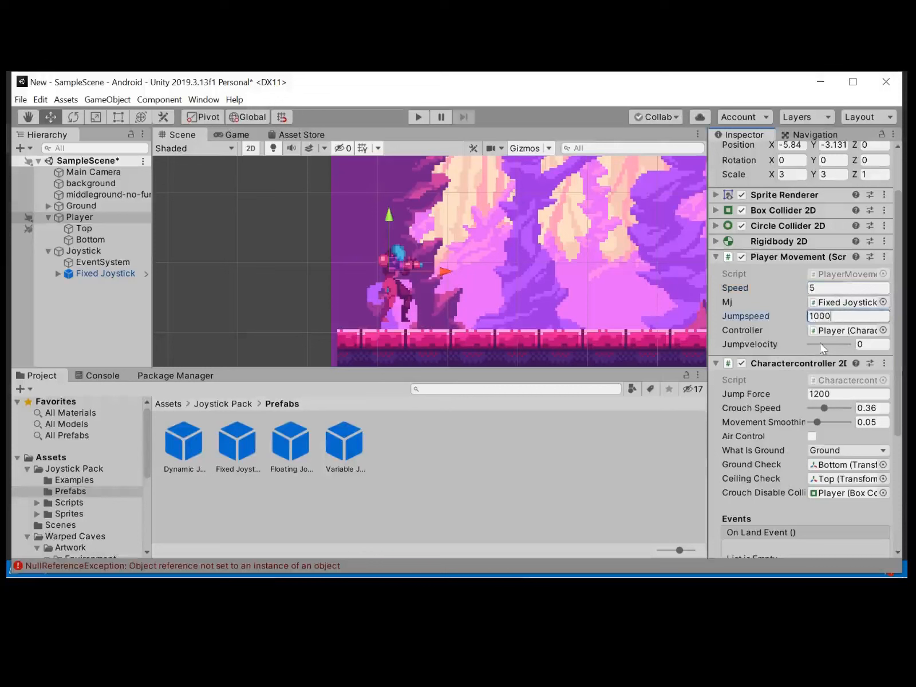
mouse_move(820, 343)
left_mouse_down()
mouse_move(845, 344)
mouse_move(834, 344)
left_mouse_up()
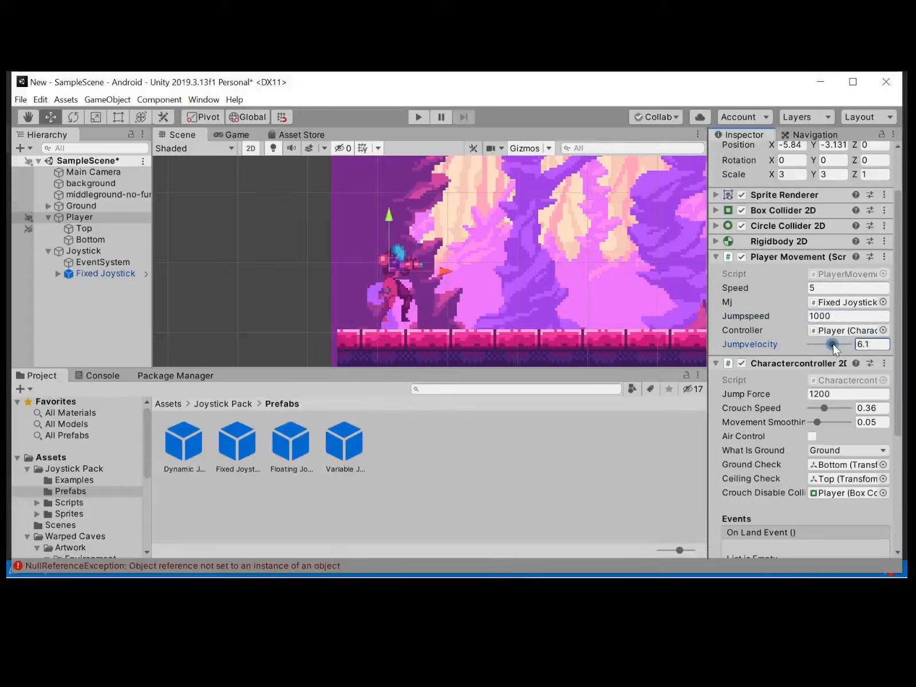
Run the game, move the player with the on-screen joystick, and stop the test.
left_click(414, 116)
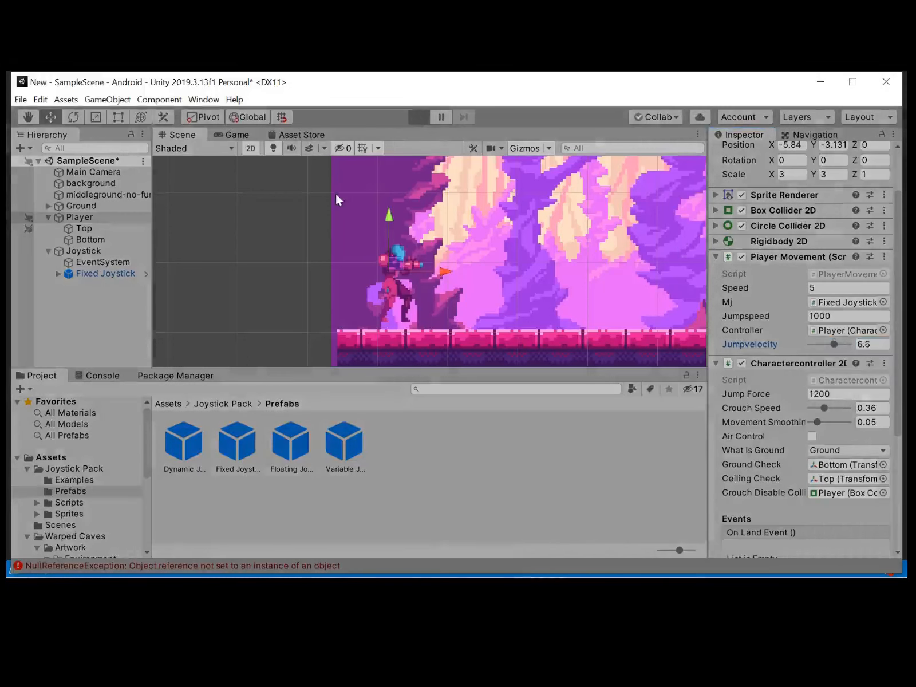
mouse_move(168, 328)
left_mouse_down()
mouse_move(186, 331)
mouse_move(145, 319)
mouse_move(207, 337)
left_mouse_up()
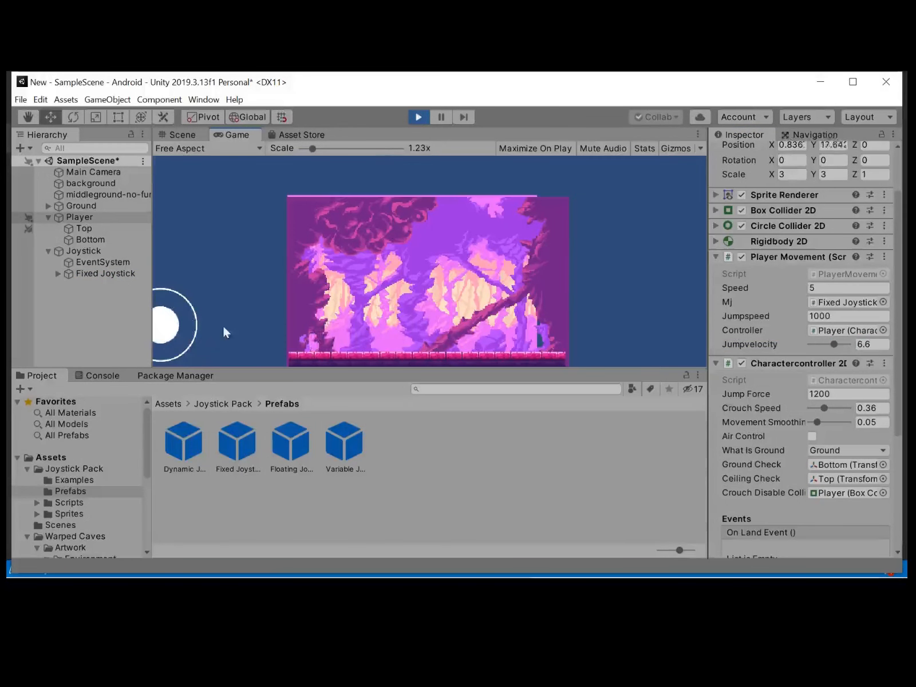
left_click(419, 116)
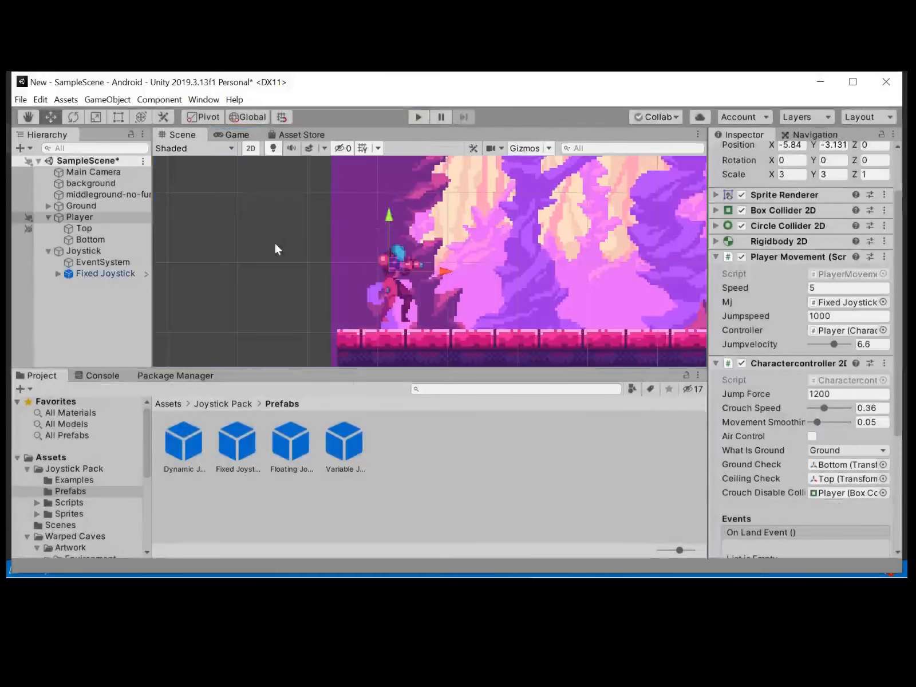
Set the Mass of the Player's Rigidbody 2D to 20 and its Gravity Scale to 2.
left_click(82, 218)
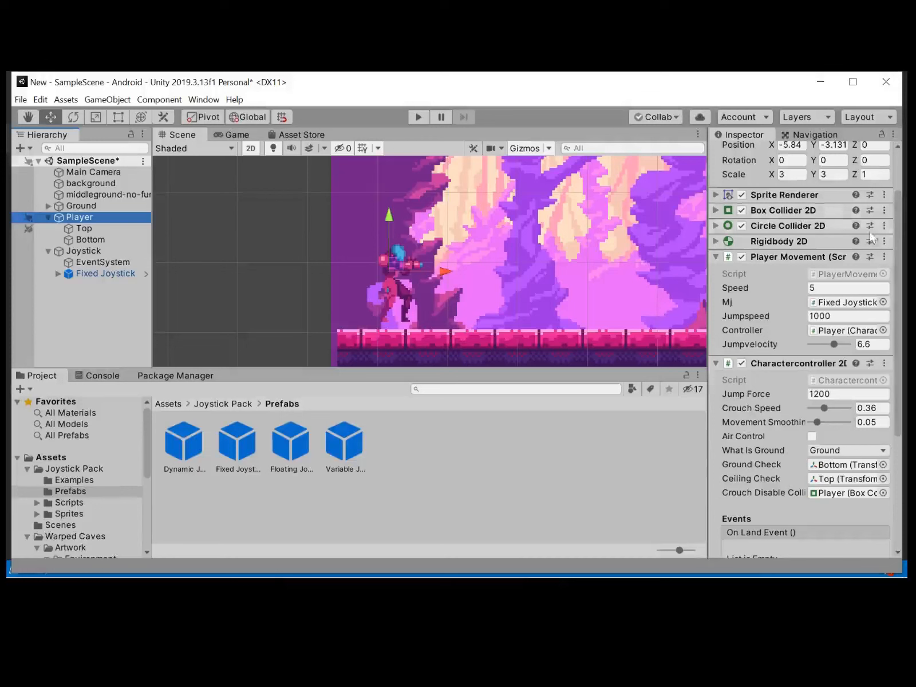
left_click(722, 243)
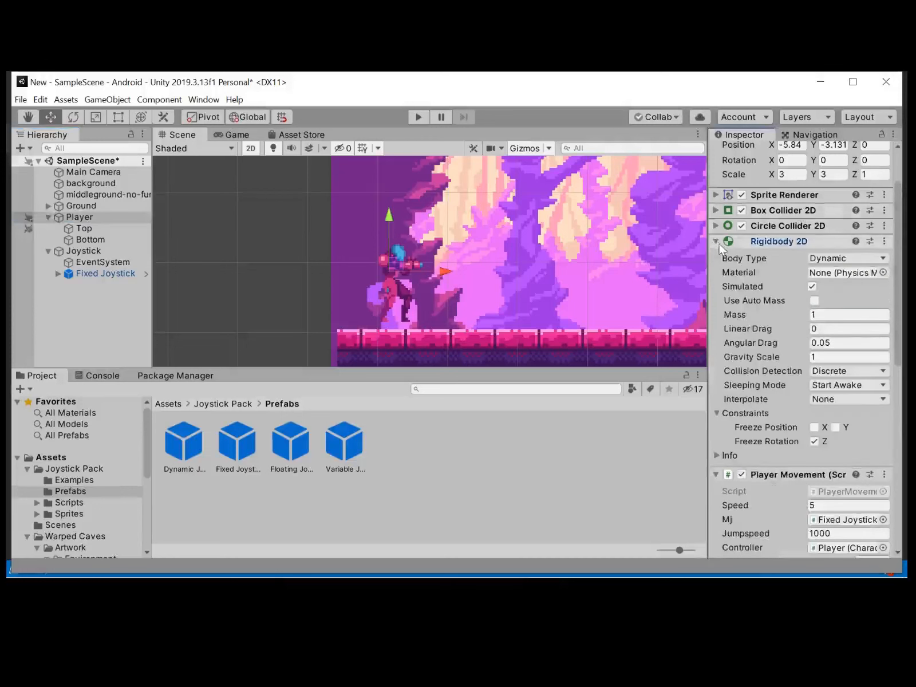
left_click(719, 244)
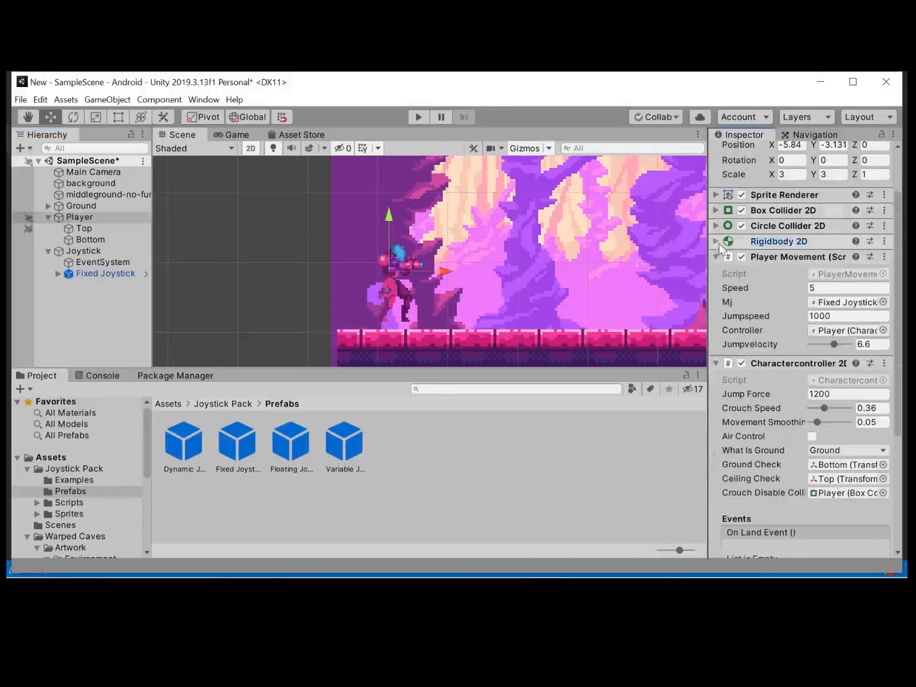
left_click(837, 394)
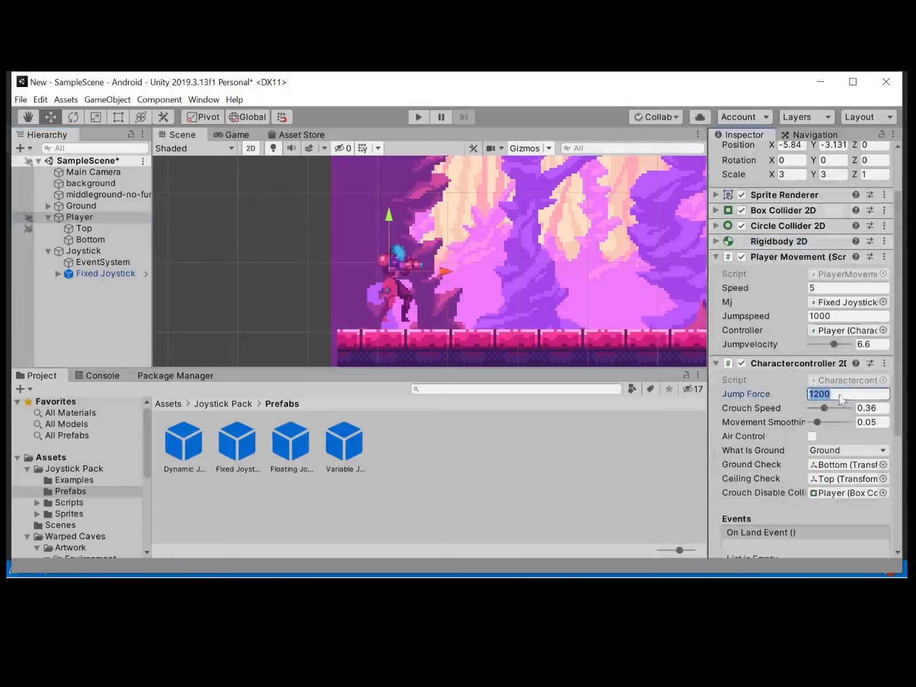
left_click(719, 243)
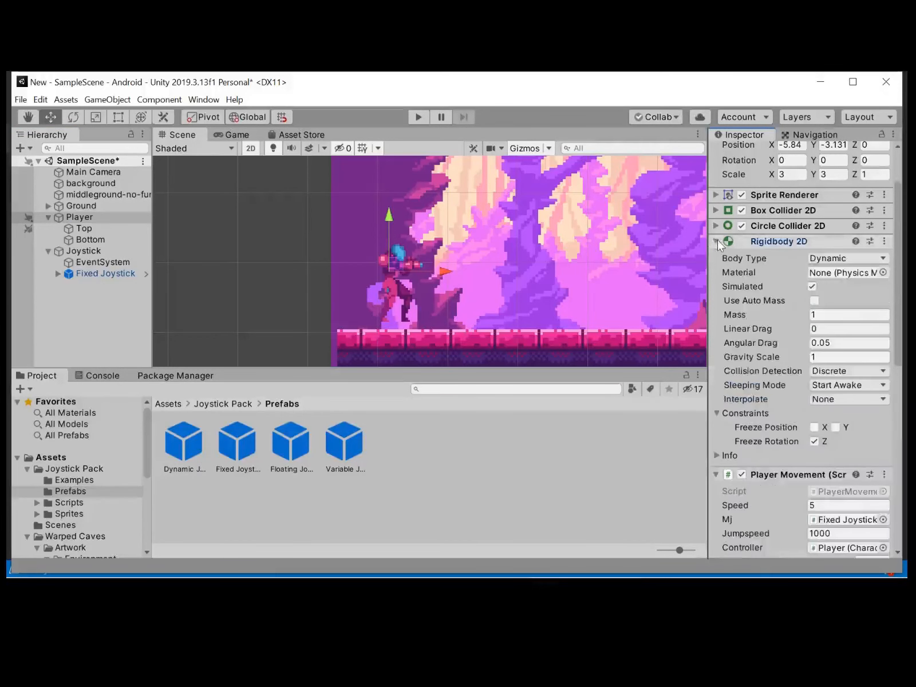
left_click(828, 314)
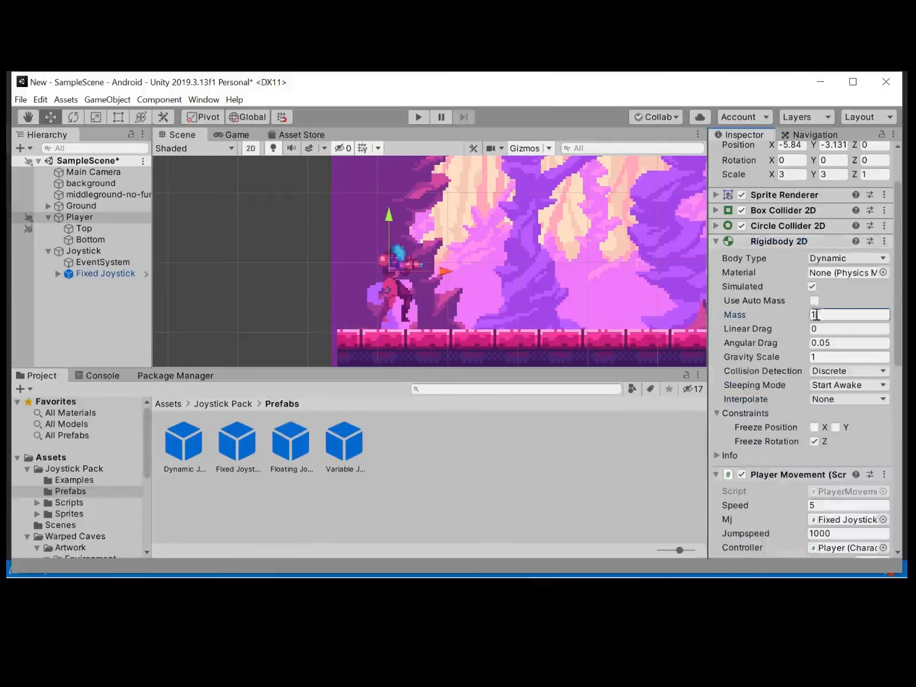
type("20")
left_click(819, 357)
key("BackSpace")
type("2")
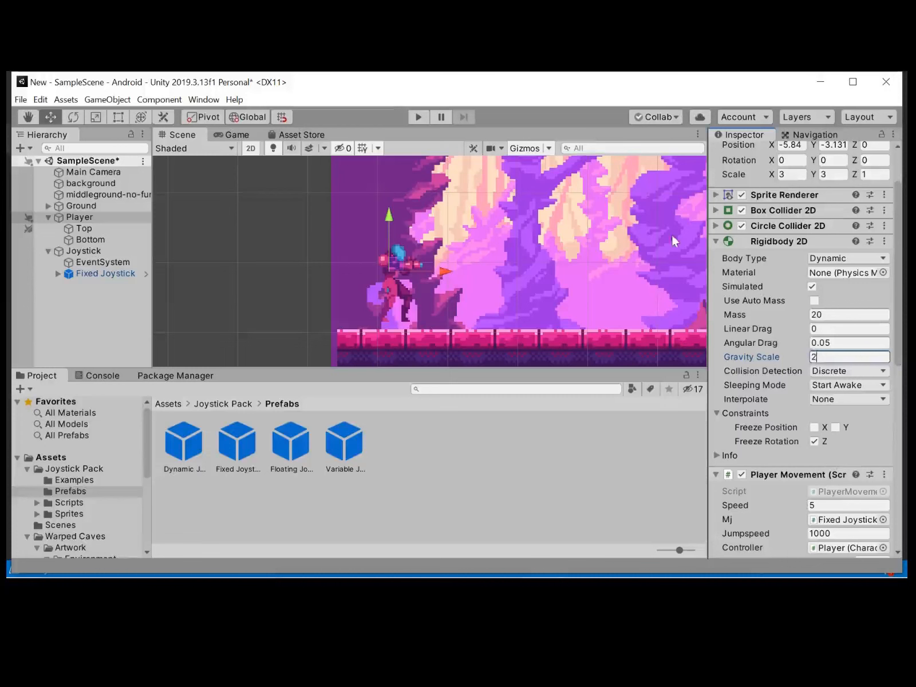
Run the game again and test walking and jumping with the joystick under the new Rigidbody 2D settings.
left_click(416, 117)
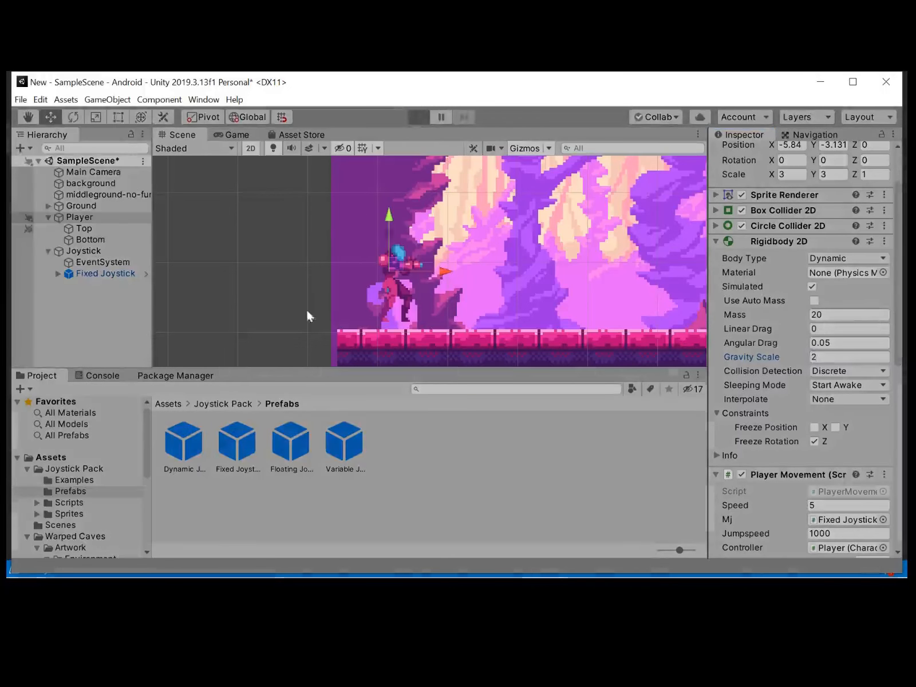
left_click_drag(183, 320, 212, 272)
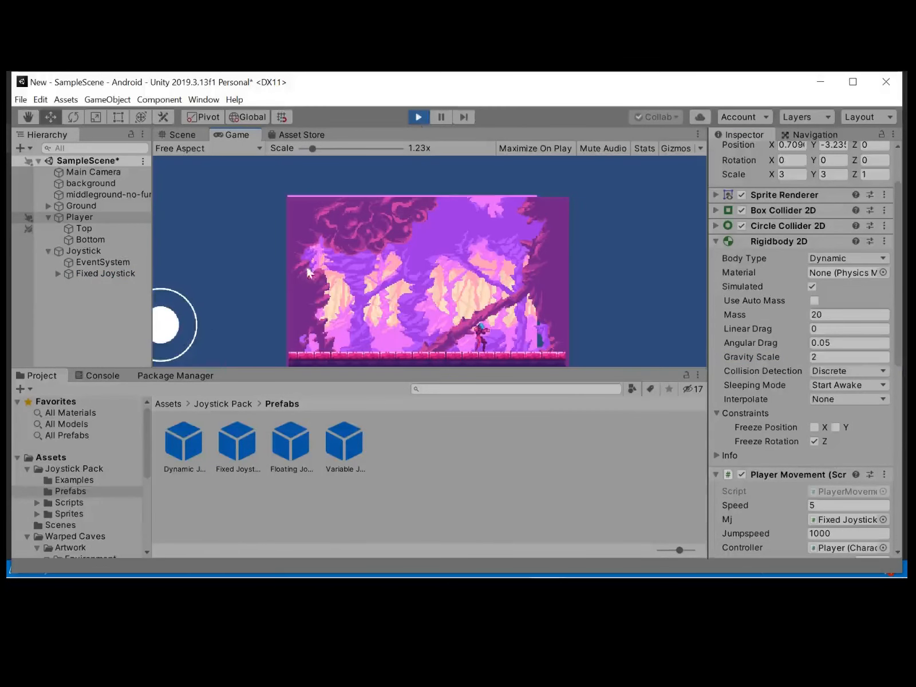
mouse_move(174, 332)
left_mouse_down()
mouse_move(157, 326)
mouse_move(198, 304)
mouse_move(247, 304)
left_mouse_up()
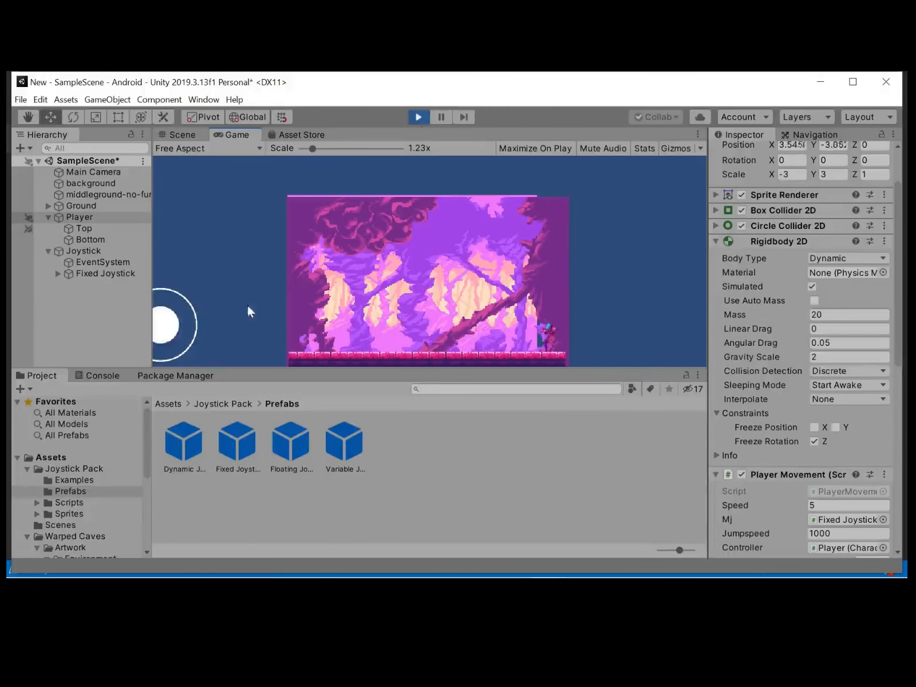
Try a Speed of 2 in the Player Movement script while the game runs, and stop the test.
left_click(715, 240)
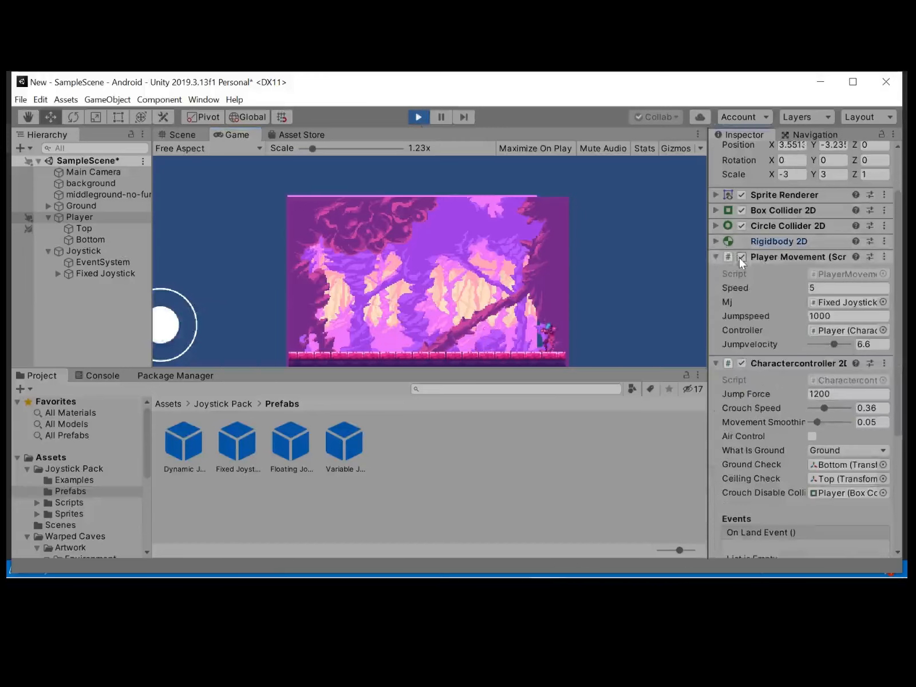
left_click(825, 289)
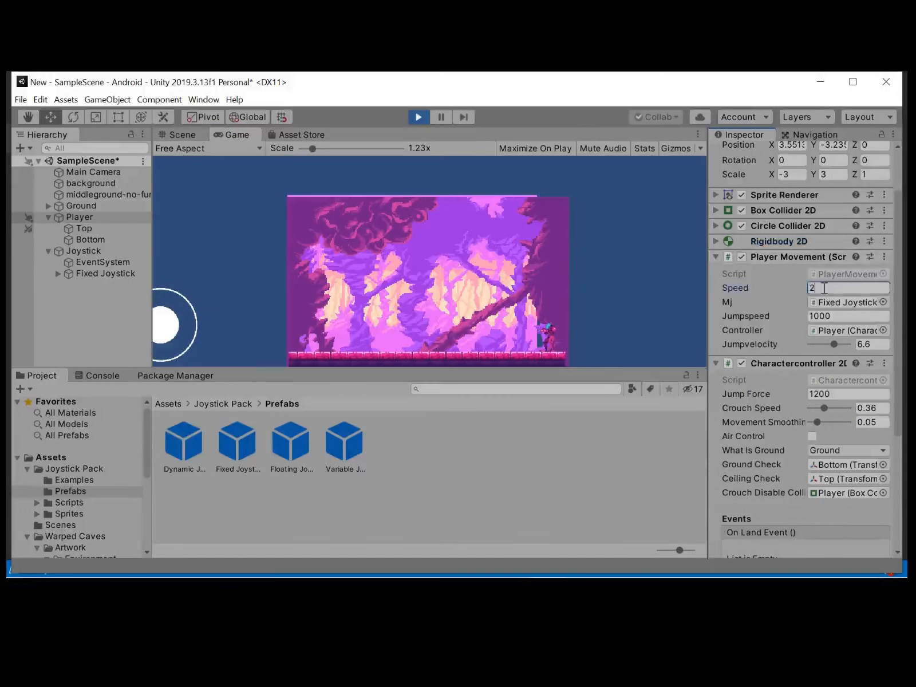
key("Return")
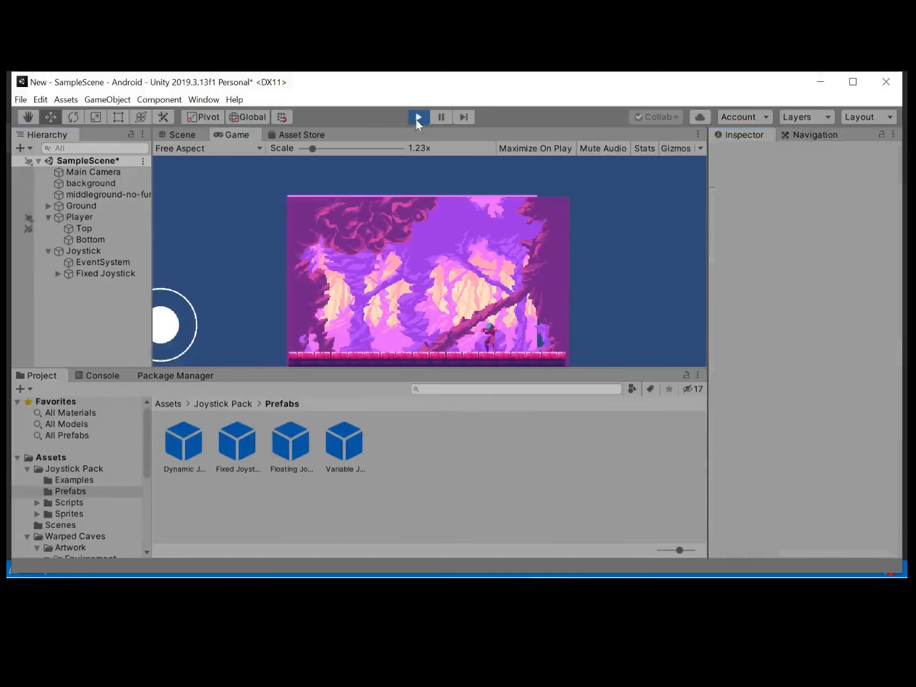
left_click(418, 117)
Make the Main Camera a child of Player and test-run the game with the joystick.
scroll(400, 288, "down", 2)
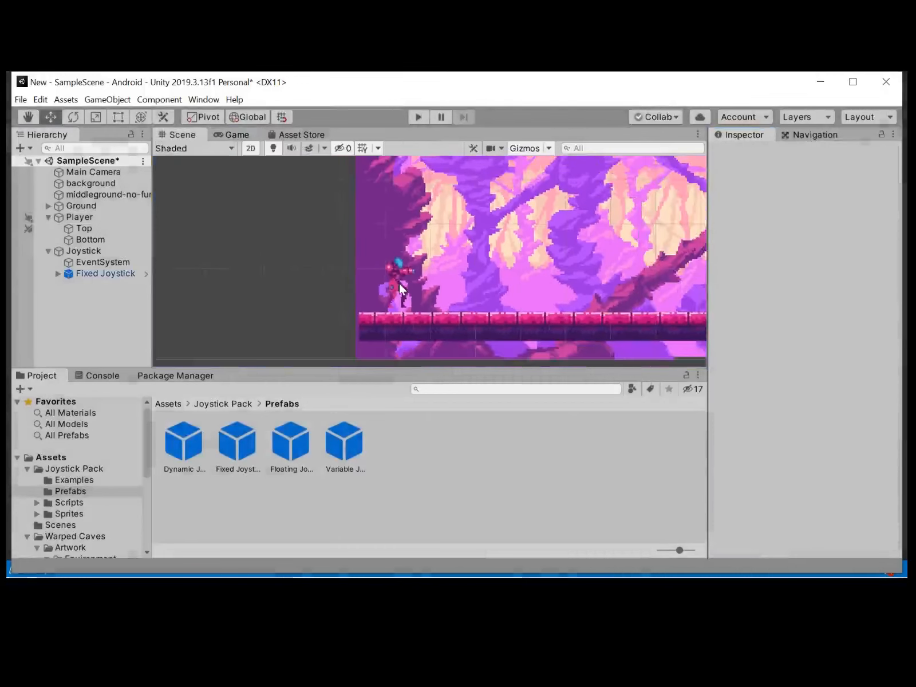
scroll(399, 288, "down", 4)
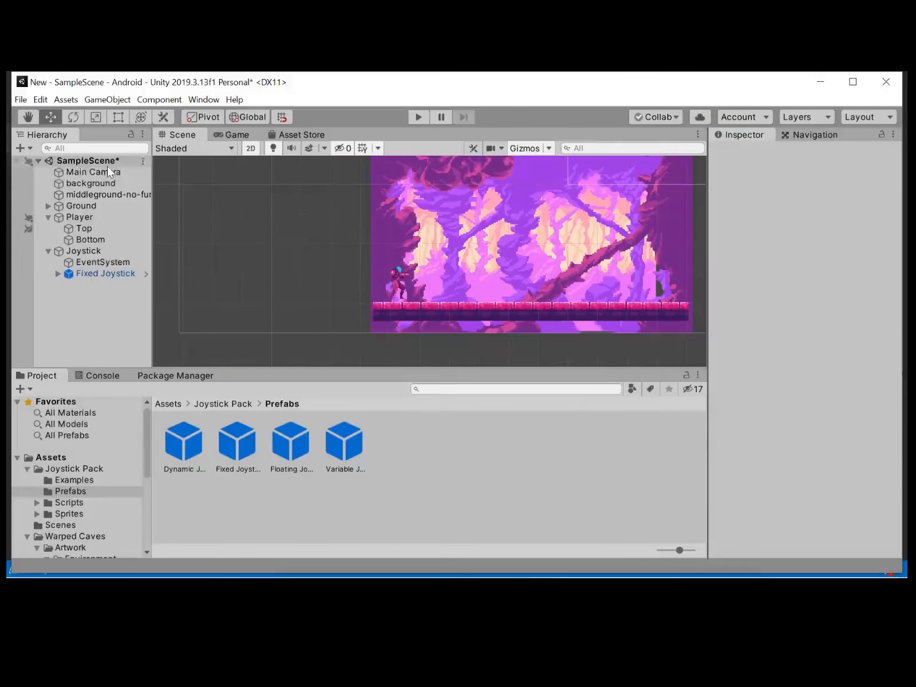
left_click_drag(108, 170, 124, 217)
left_click(413, 118)
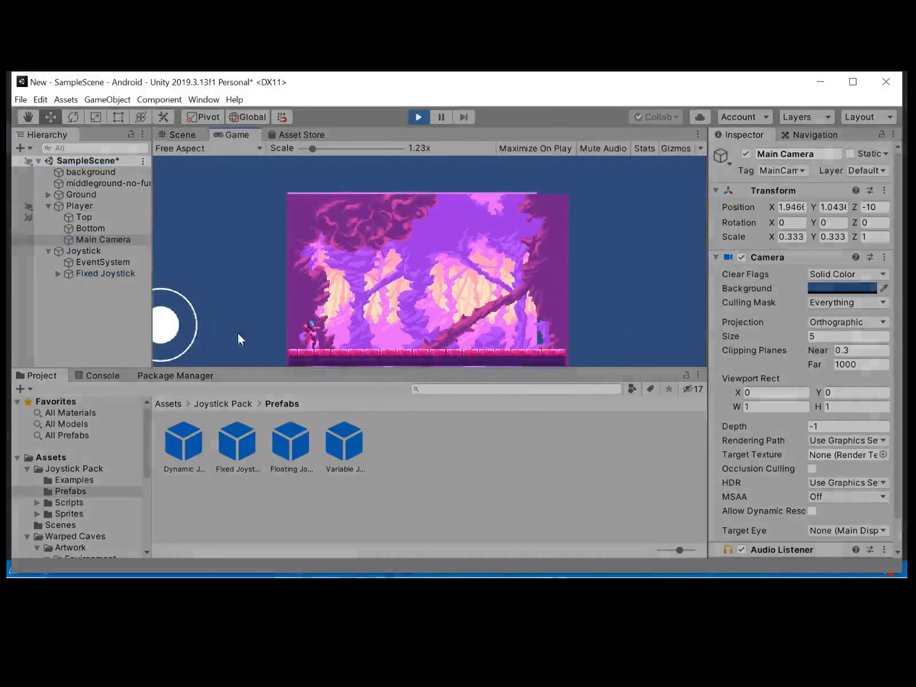
mouse_move(176, 328)
left_mouse_down()
mouse_move(235, 321)
mouse_move(130, 349)
mouse_move(264, 331)
left_mouse_up()
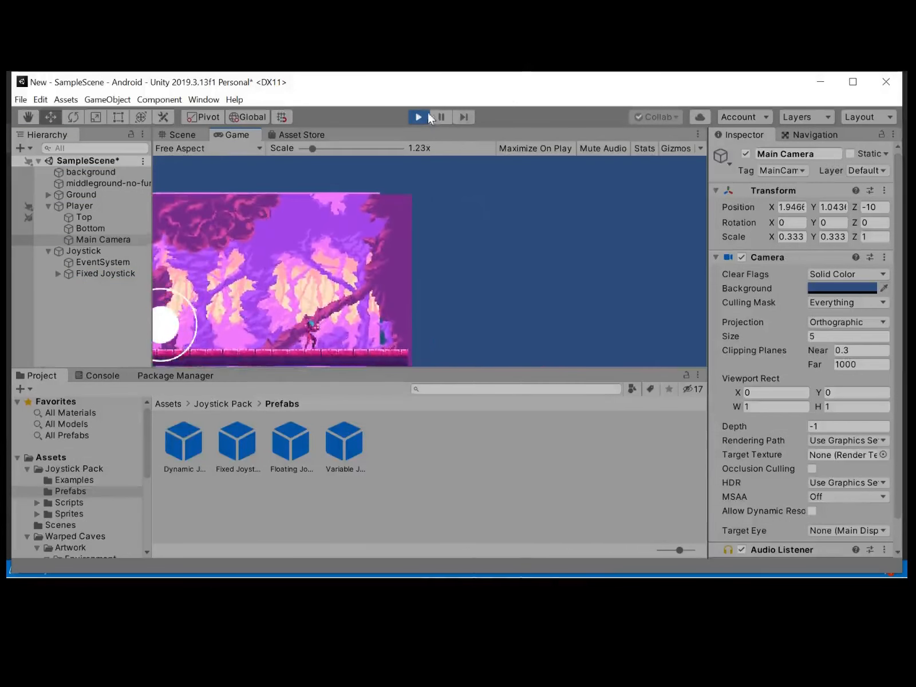
left_click(425, 115)
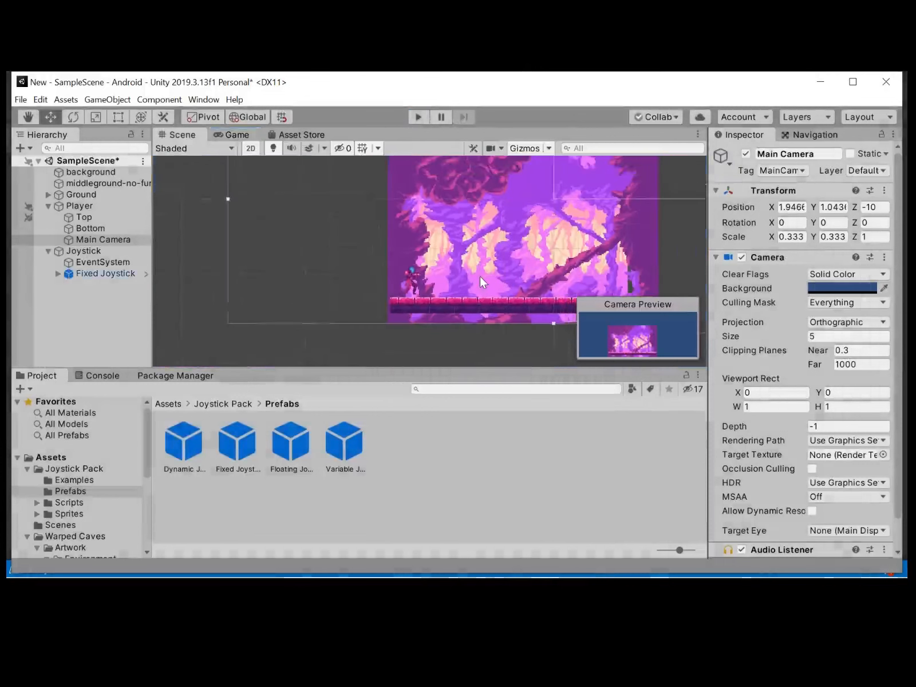
Resize the Main Camera to a Size of about 4.97, with a Viewport Rect W of 0.95 and H of 2.87.
scroll(479, 274, "down", 5)
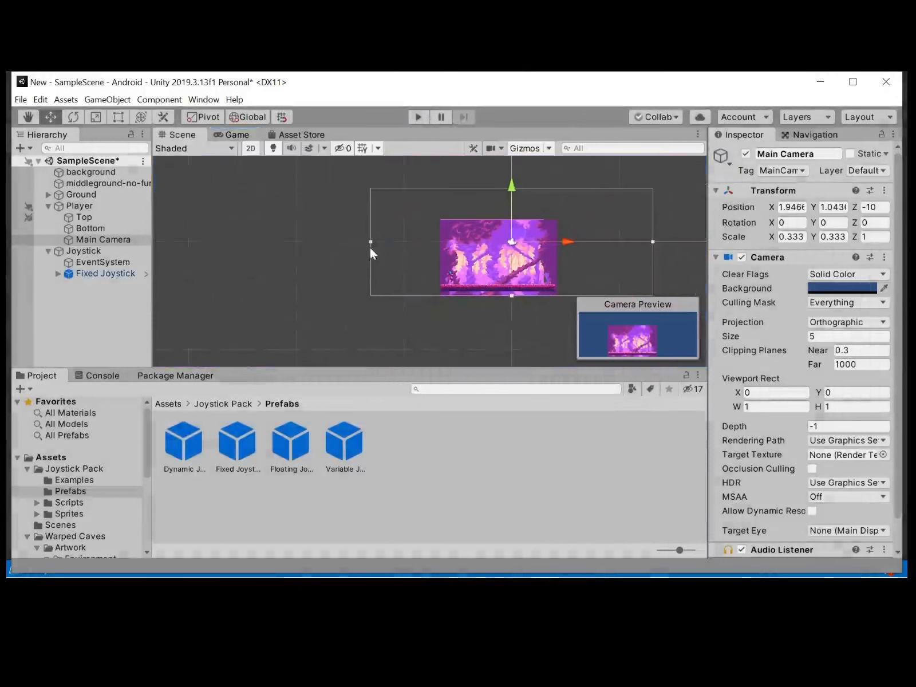
left_click_drag(370, 246, 422, 242)
left_click_drag(737, 408, 728, 411)
left_click_drag(817, 407, 823, 408)
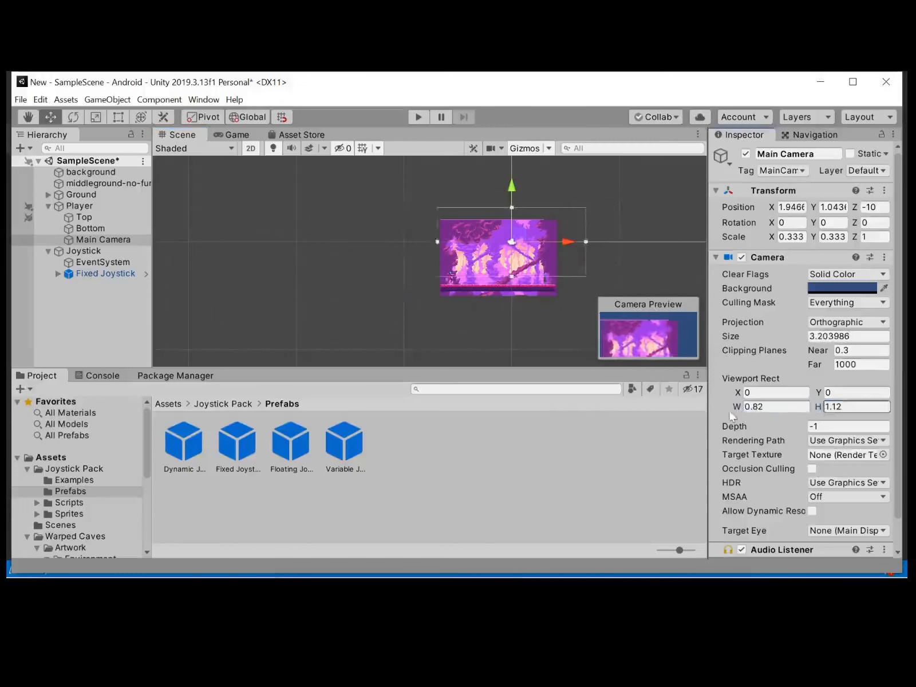
left_click_drag(735, 407, 742, 409)
left_click_drag(598, 242, 645, 241)
left_click_drag(817, 408, 875, 408)
Run the game with the resized camera, move the player with the joystick, and stop the test.
left_click(421, 118)
mouse_move(163, 325)
left_mouse_down()
mouse_move(184, 327)
mouse_move(73, 313)
mouse_move(426, 291)
mouse_move(374, 137)
left_mouse_up()
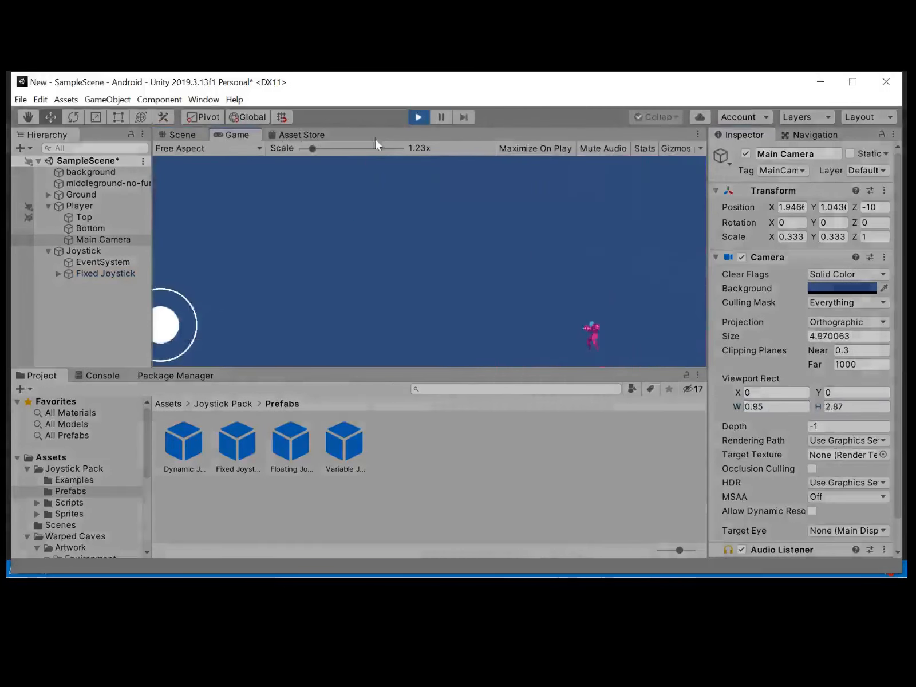
left_click(422, 118)
Move the Main Camera out of Player to the scene's top level and test-run the game with the joystick.
left_click_drag(101, 241, 109, 329)
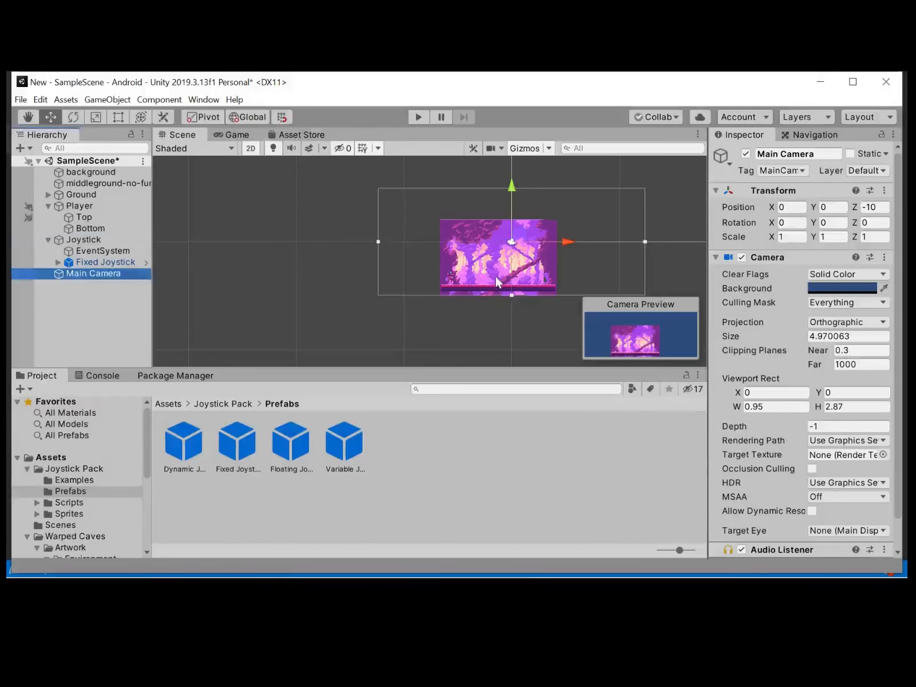
left_click(419, 116)
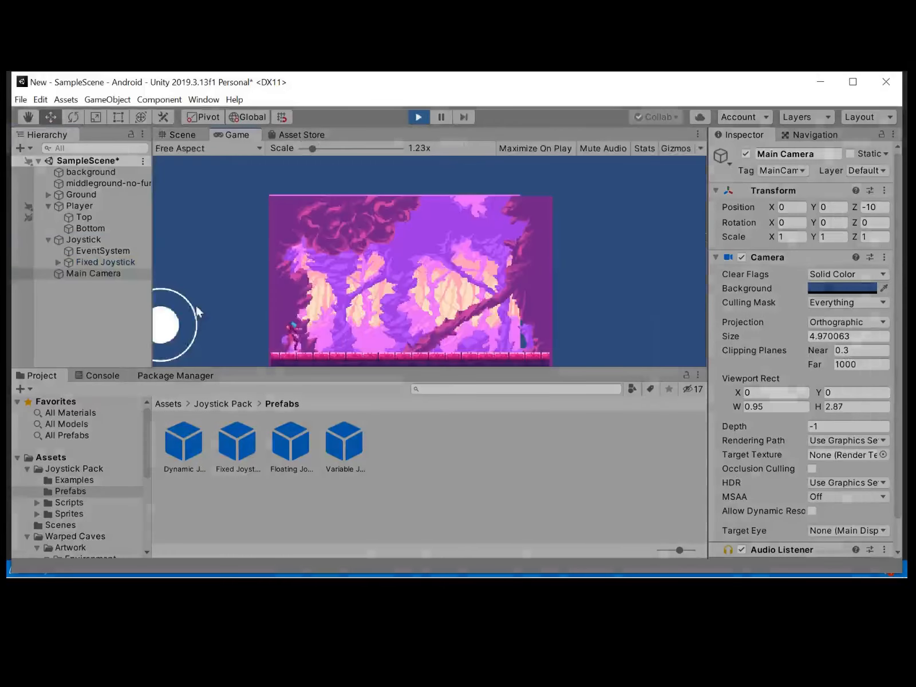
mouse_move(198, 311)
left_mouse_down()
mouse_move(161, 320)
mouse_move(190, 326)
mouse_move(133, 333)
mouse_move(252, 352)
mouse_move(184, 350)
left_mouse_up()
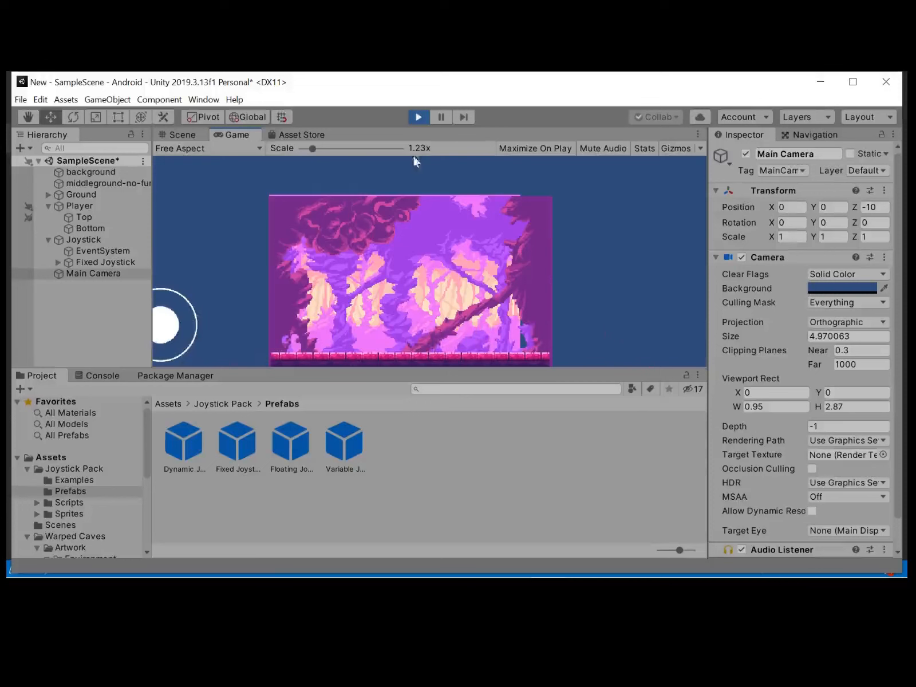
left_click(415, 120)
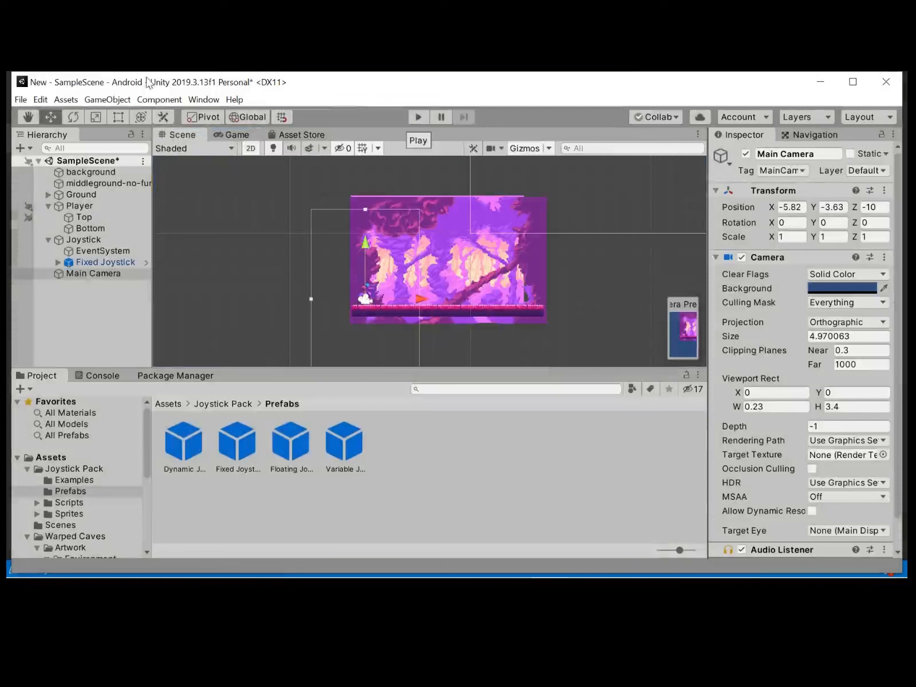
Reduce the Crouch Speed in the Player's Charactercontroller 2D script.
left_click(80, 206)
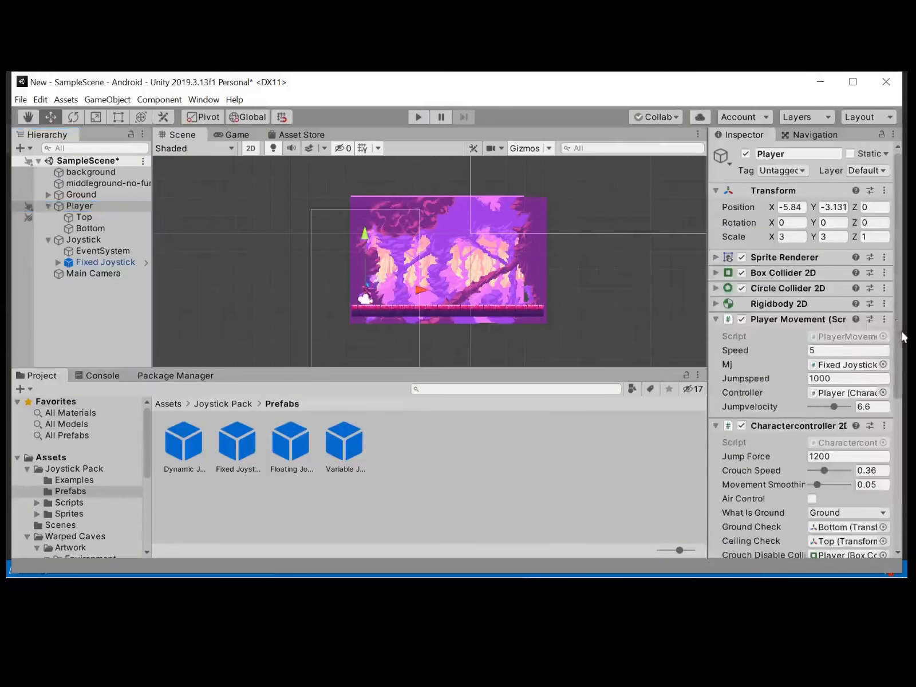
scroll(848, 410, "down", 2)
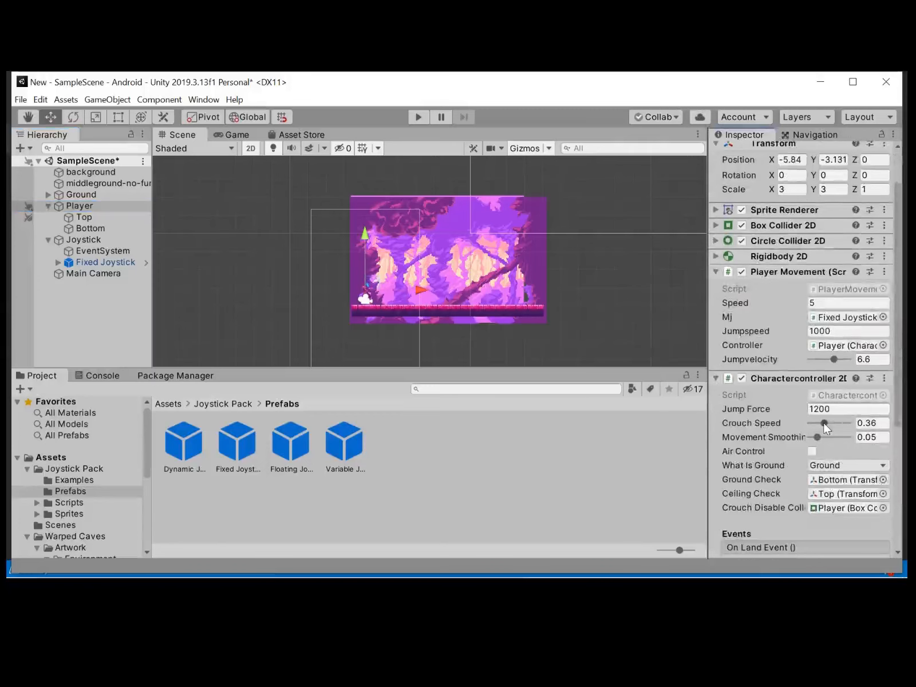
left_click_drag(823, 423, 818, 423)
Lift one tileset-sliced_3 ground tile out of the floor to hang near the Player at about X -2.75, Y -0.63.
left_click(383, 274)
scroll(406, 270, "up", 4)
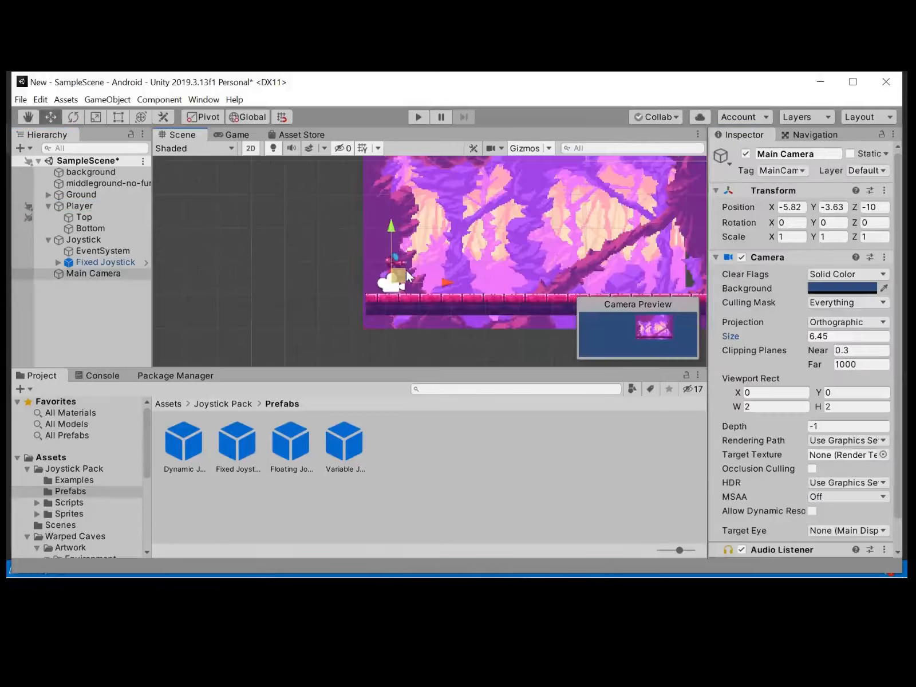
middle_click_drag(405, 269, 341, 246)
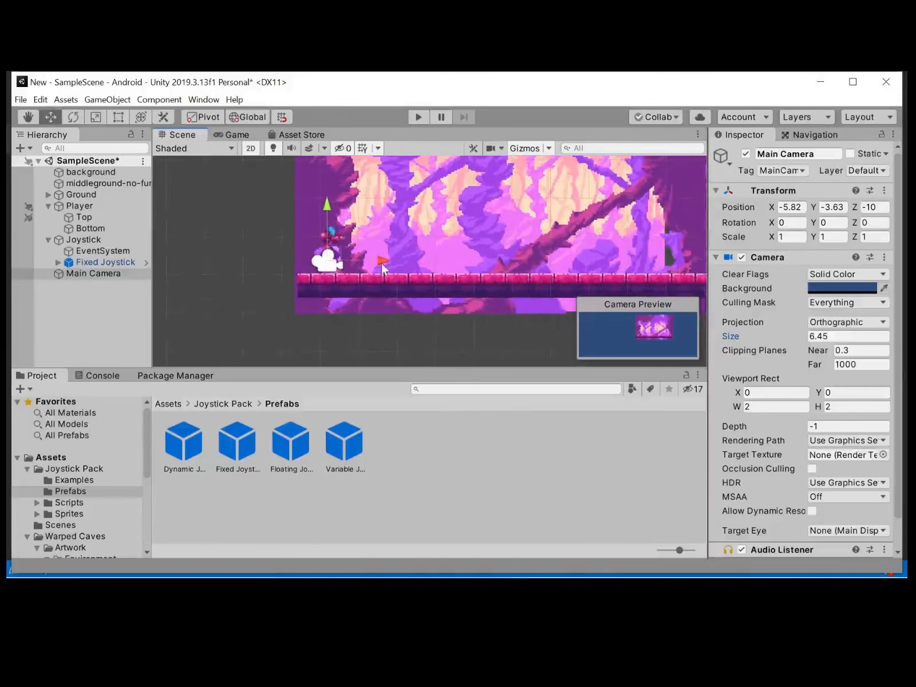
left_click(583, 277)
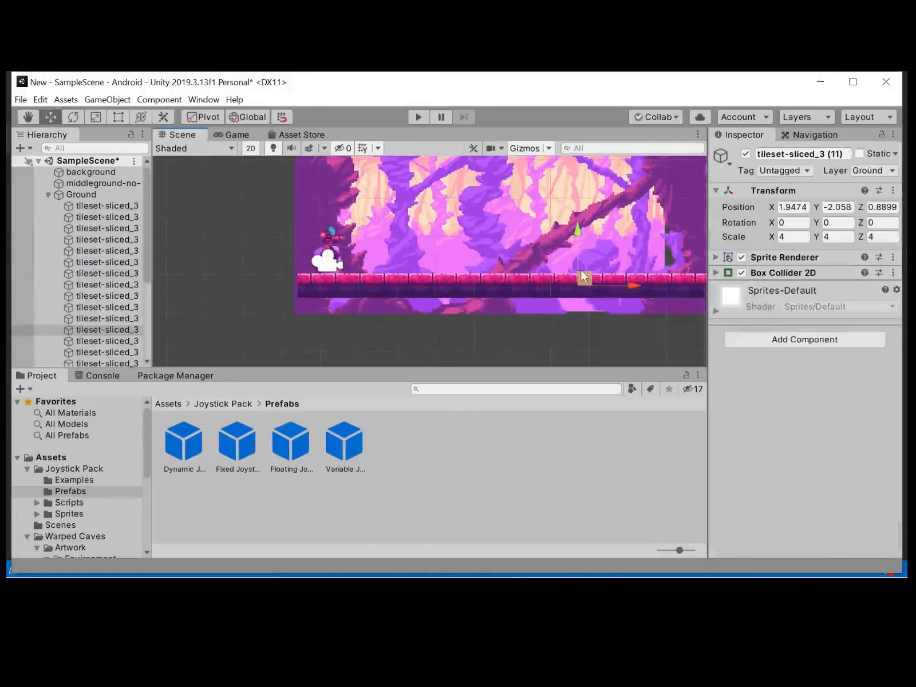
left_click_drag(583, 277, 400, 224)
scroll(349, 243, "up", 1)
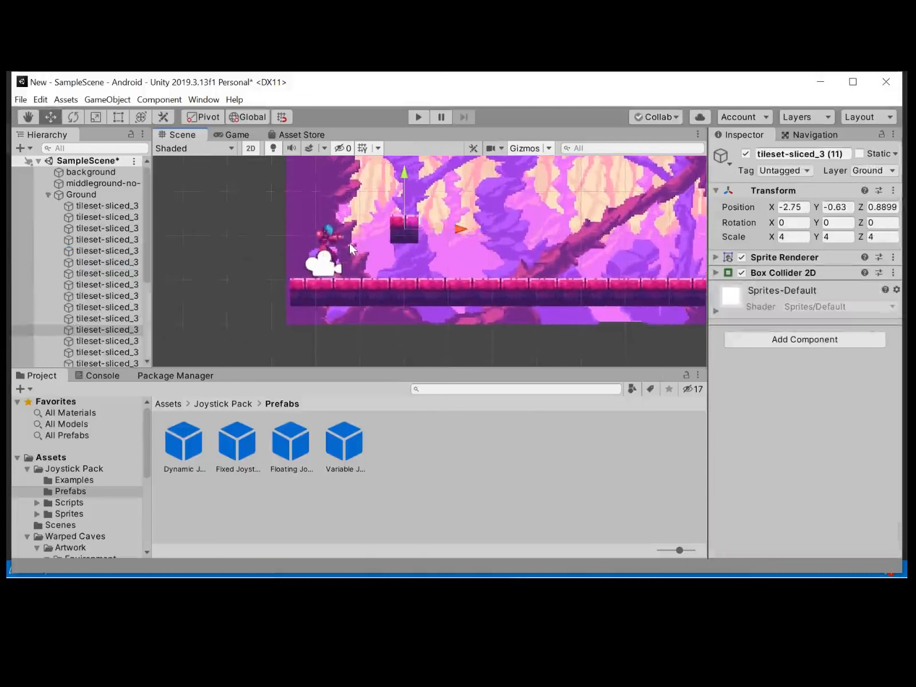
Select the Player and expand its Circle Collider 2D and Box Collider 2D settings to review them.
left_click(48, 196)
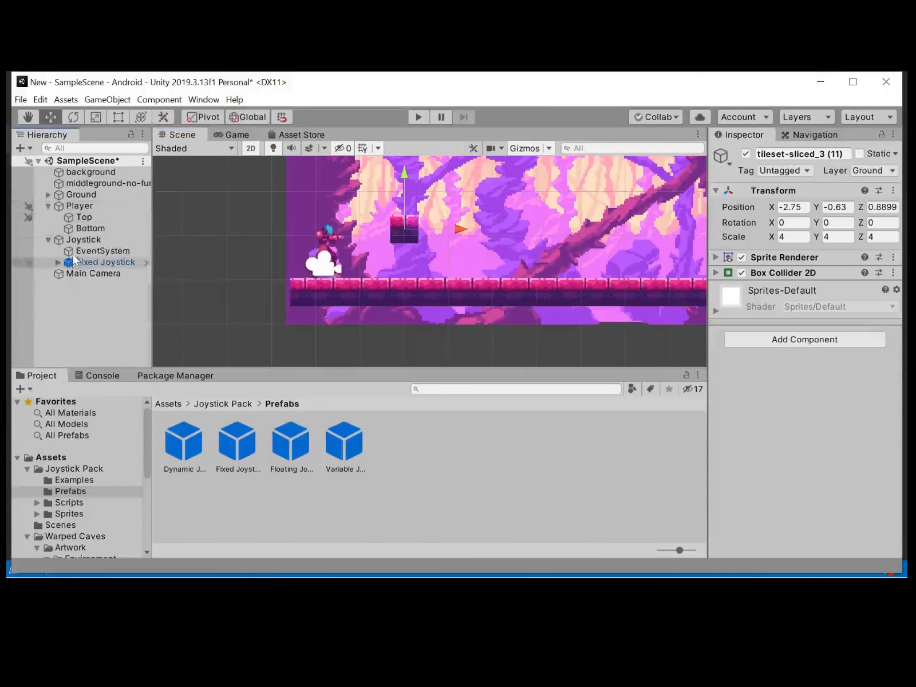
left_click(66, 210)
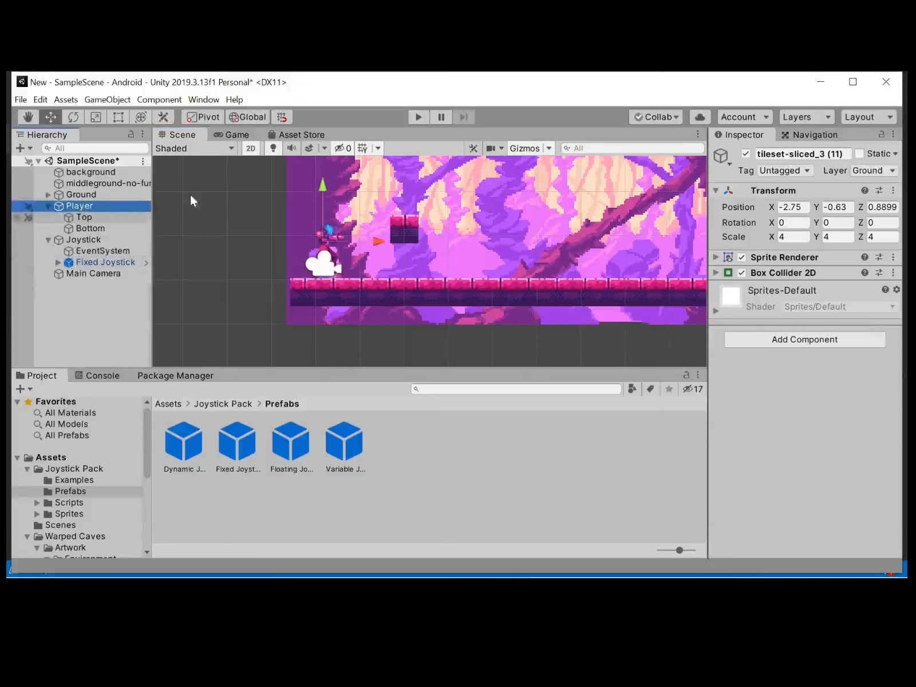
middle_click(254, 200)
middle_click_drag(256, 199, 306, 201)
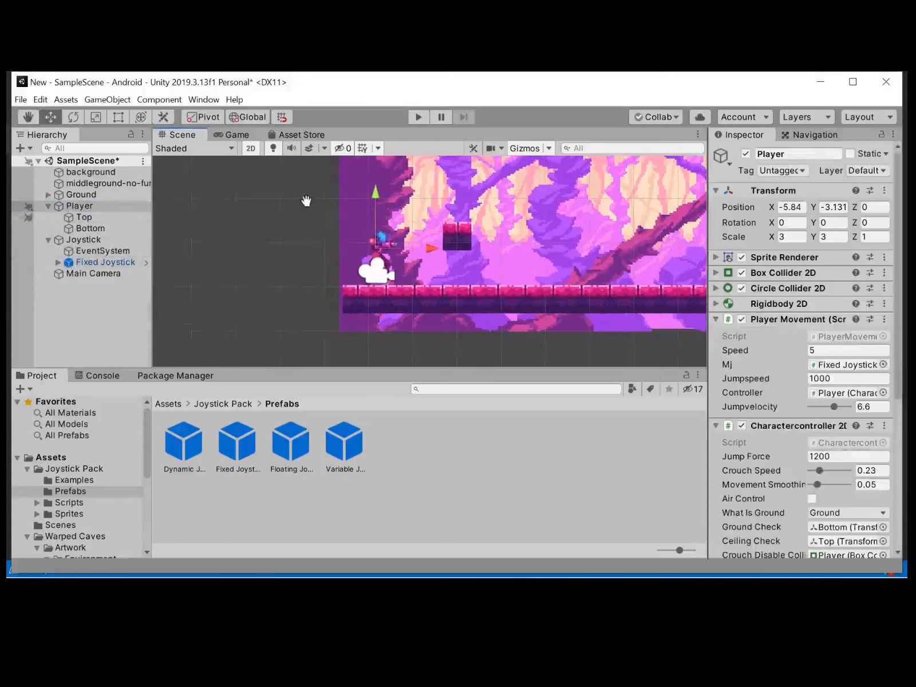
left_click(761, 290)
left_click(741, 273)
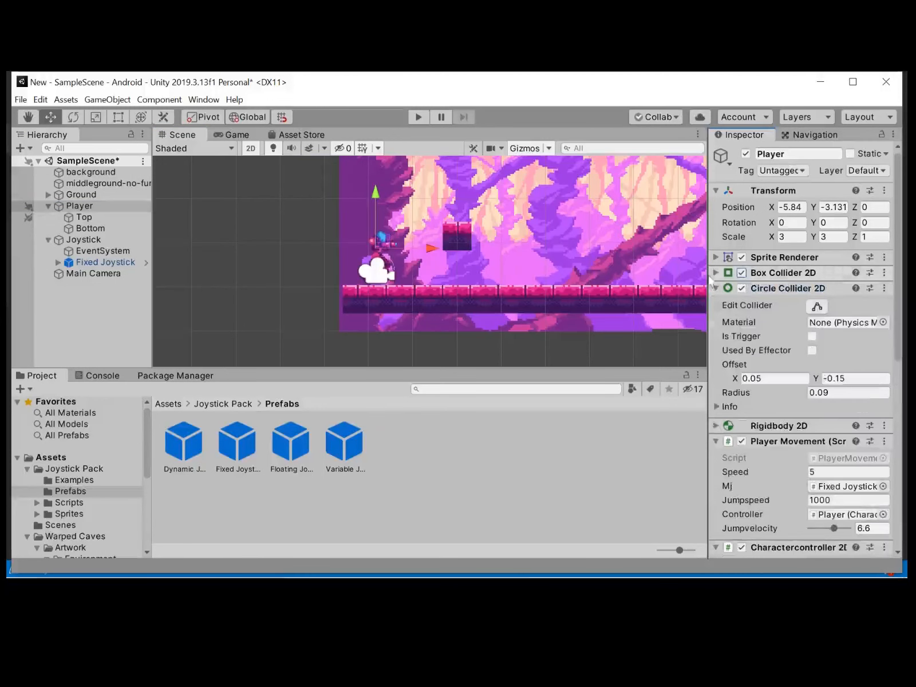
left_click(716, 273)
Move the raised ground tile slightly closer to the Player, to about X -2.99, Y -0.69.
middle_click_drag(476, 230, 504, 249)
left_click(503, 249)
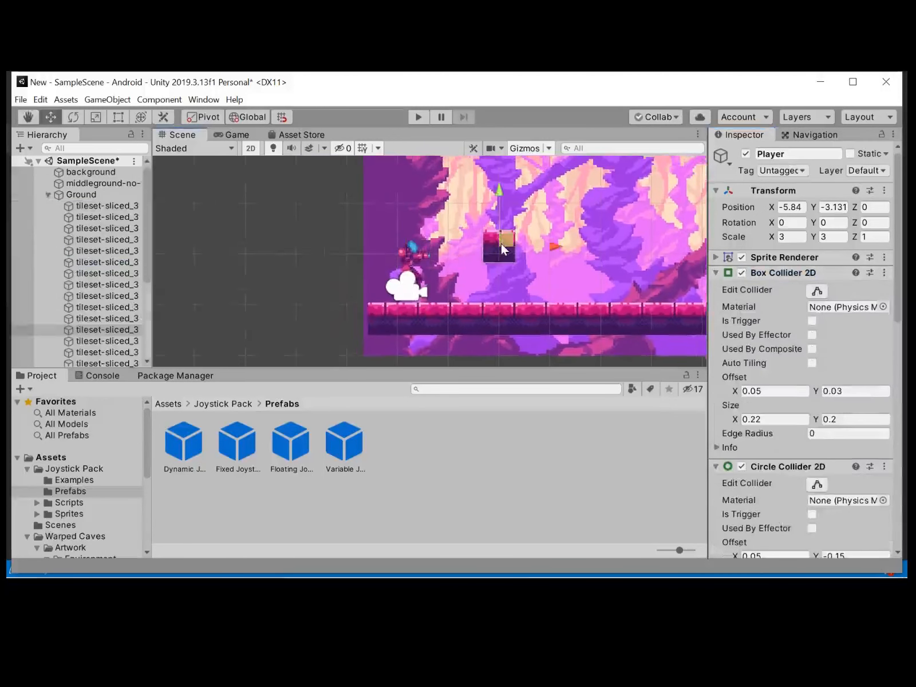
mouse_move(502, 249)
left_mouse_down()
mouse_move(474, 244)
mouse_move(492, 248)
left_mouse_up()
Run the game, use the joystick to steer the player back and forth and crouch beneath the raised tile, and stop the test.
left_click(417, 117)
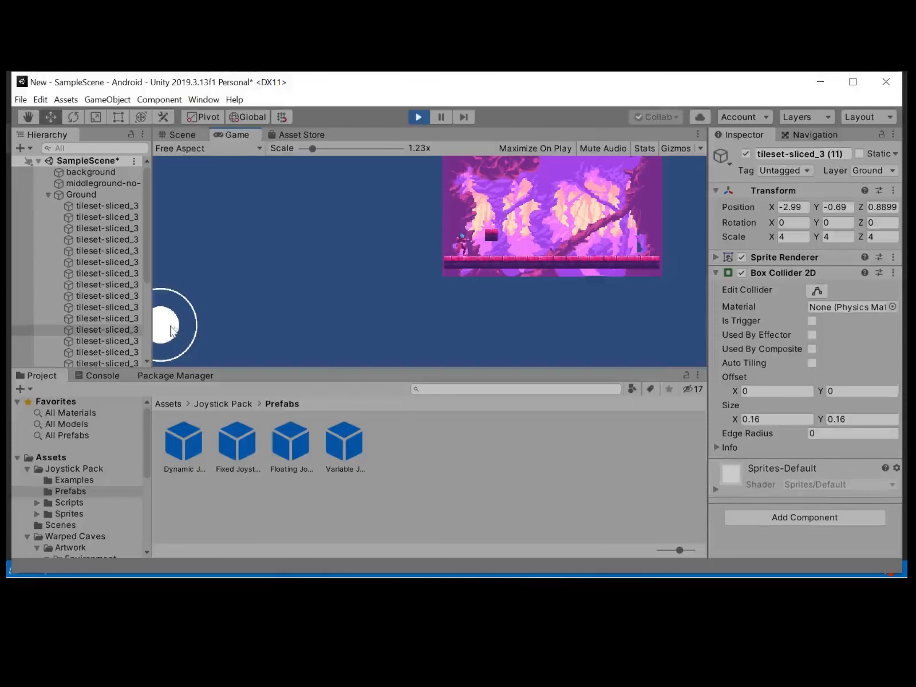
key("super+Up")
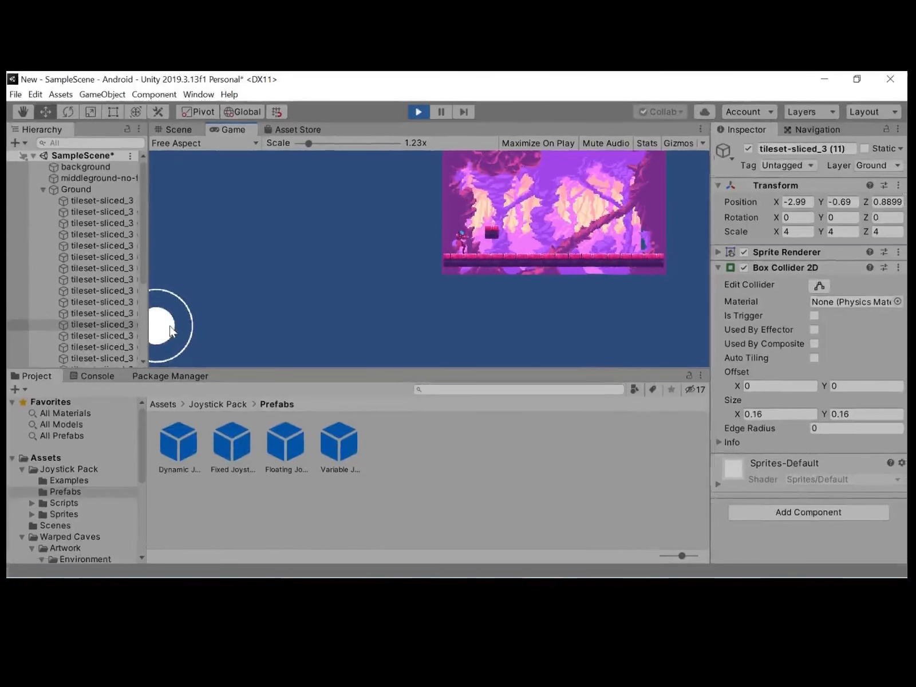
mouse_move(170, 330)
left_mouse_down()
mouse_move(162, 324)
mouse_move(184, 344)
mouse_move(146, 376)
mouse_move(204, 363)
mouse_move(212, 350)
mouse_move(102, 318)
left_mouse_up()
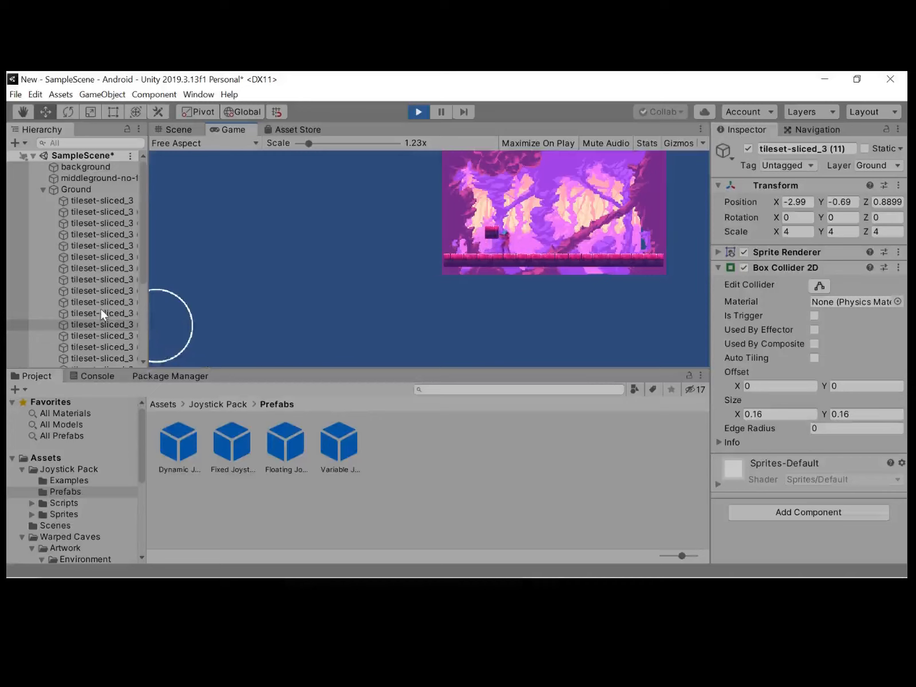
left_click_drag(156, 324, 154, 365)
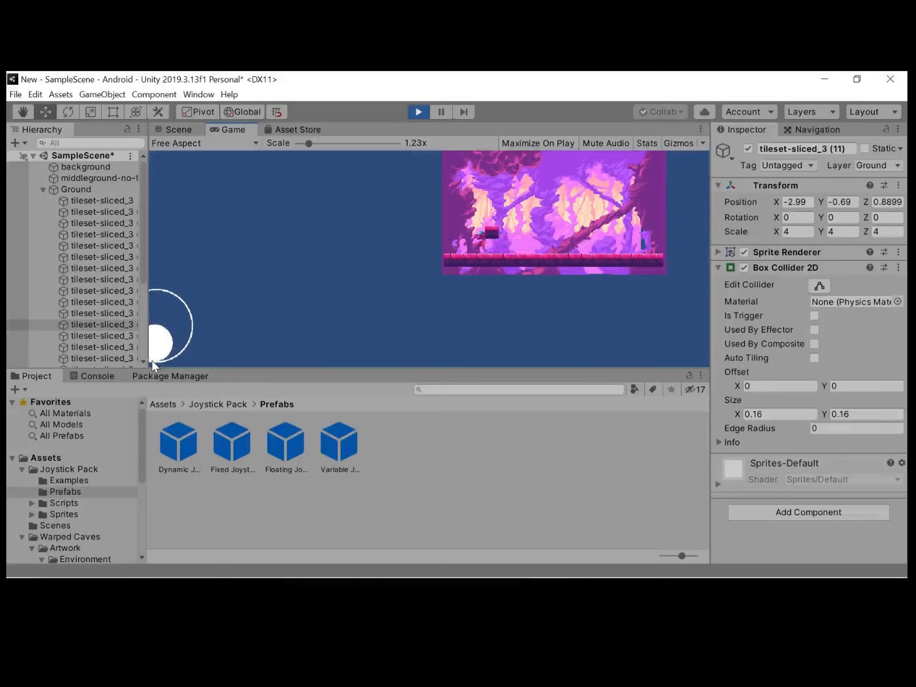
mouse_move(154, 366)
left_mouse_down()
mouse_move(165, 336)
mouse_move(160, 326)
mouse_move(139, 323)
left_mouse_up()
left_click(418, 112)
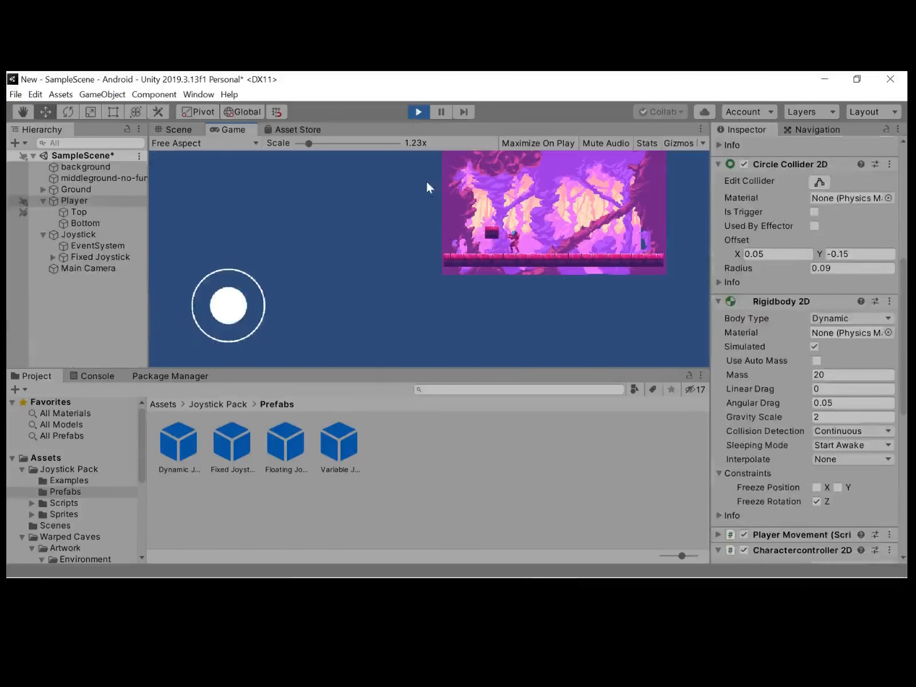